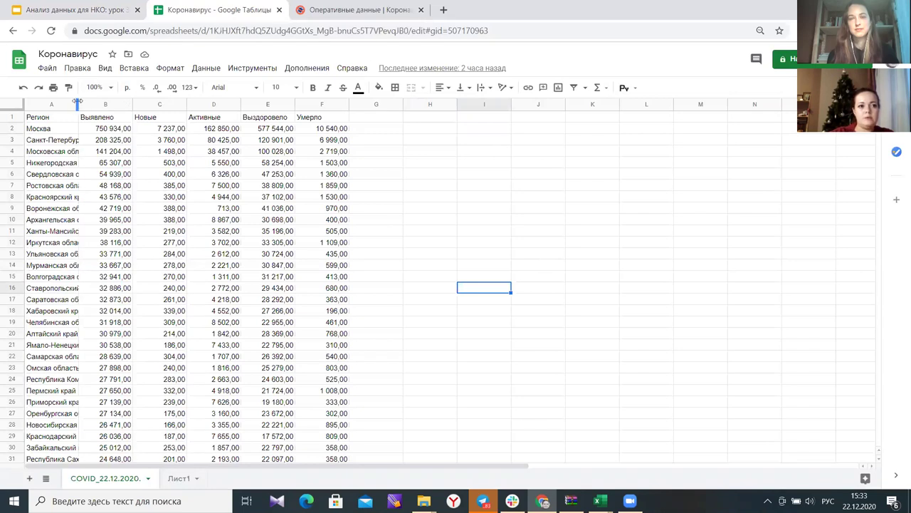
- Widen the Регион column slightly and look through the rows of the regional coronavirus table
drag(79, 102, 90, 102)
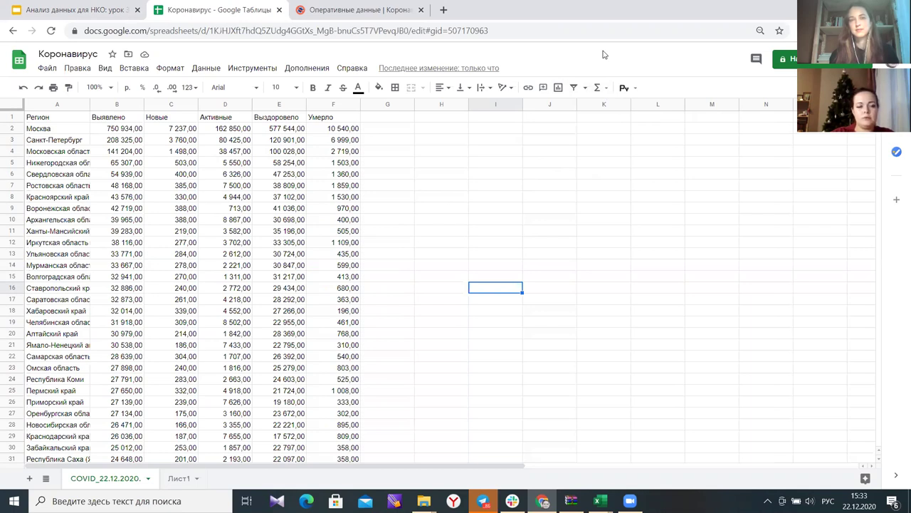
scroll(527, 309, down, 5)
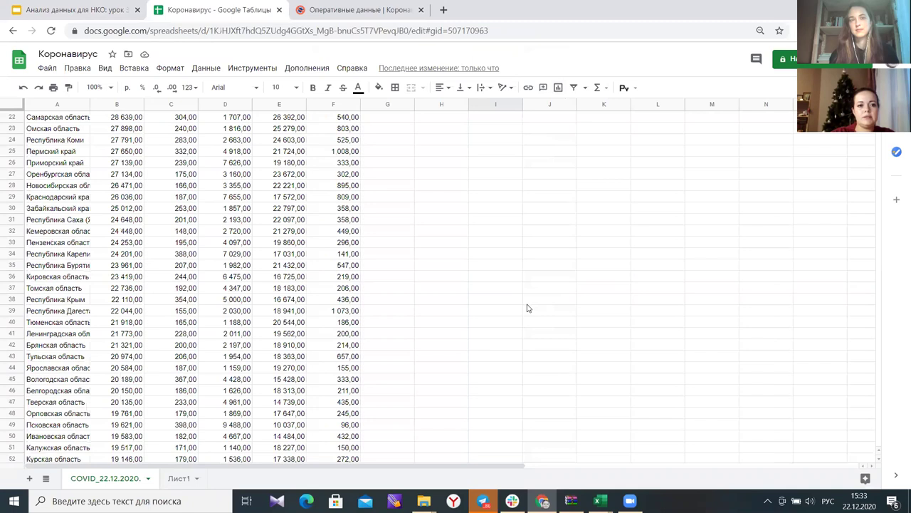
scroll(527, 307, up, 5)
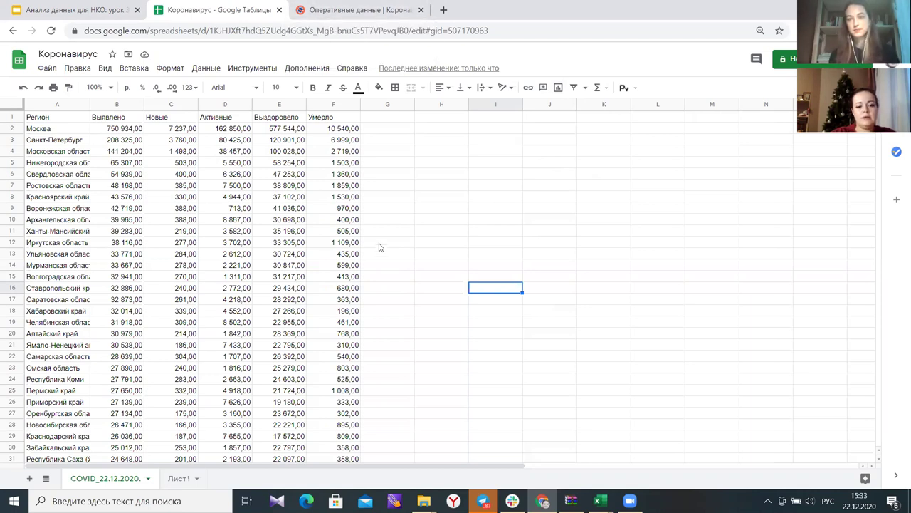
scroll(378, 247, down, 5)
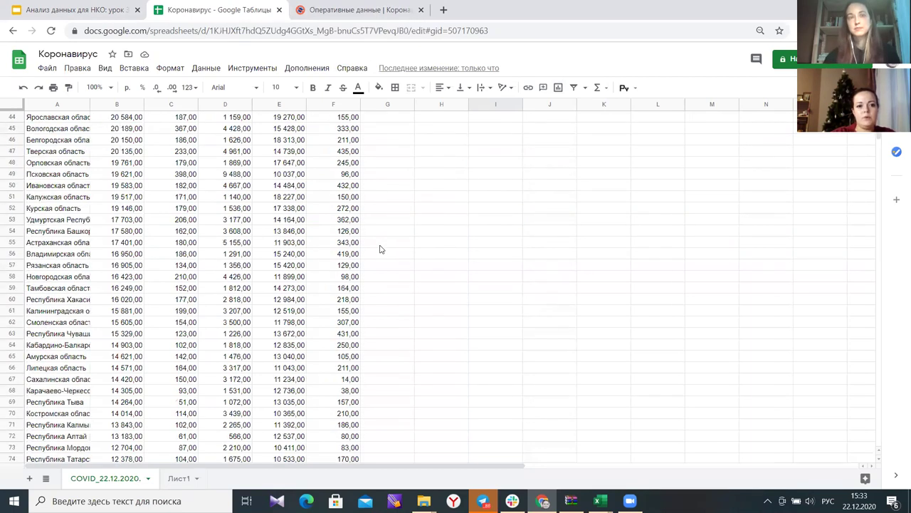
scroll(379, 248, up, 5)
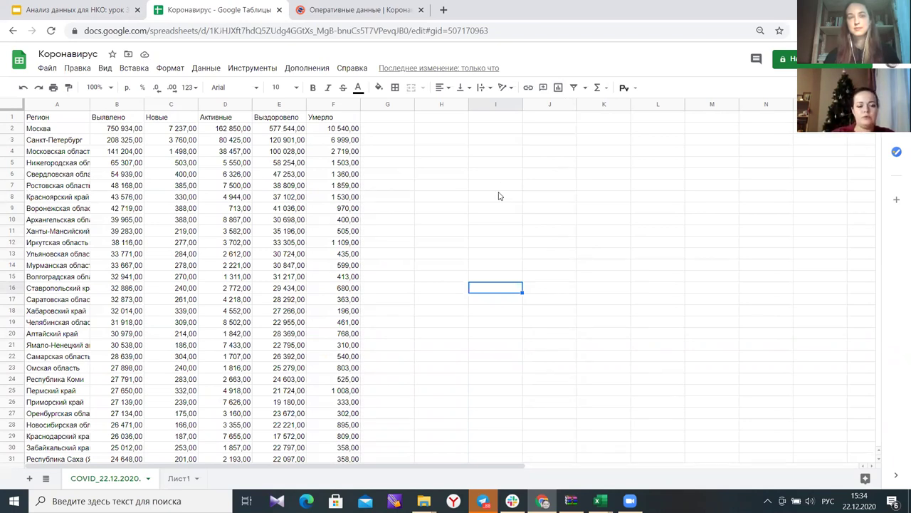
scroll(638, 270, down, 4)
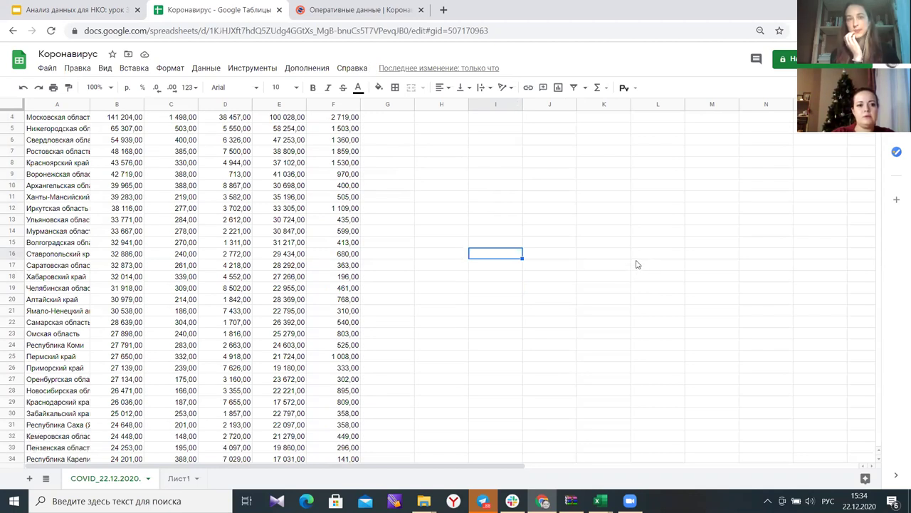
scroll(288, 136, up, 4)
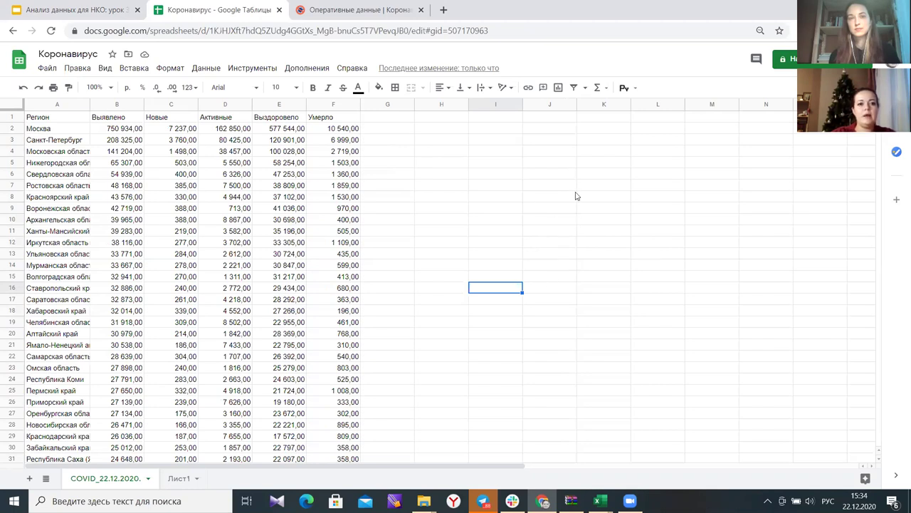
scroll(560, 217, down, 13)
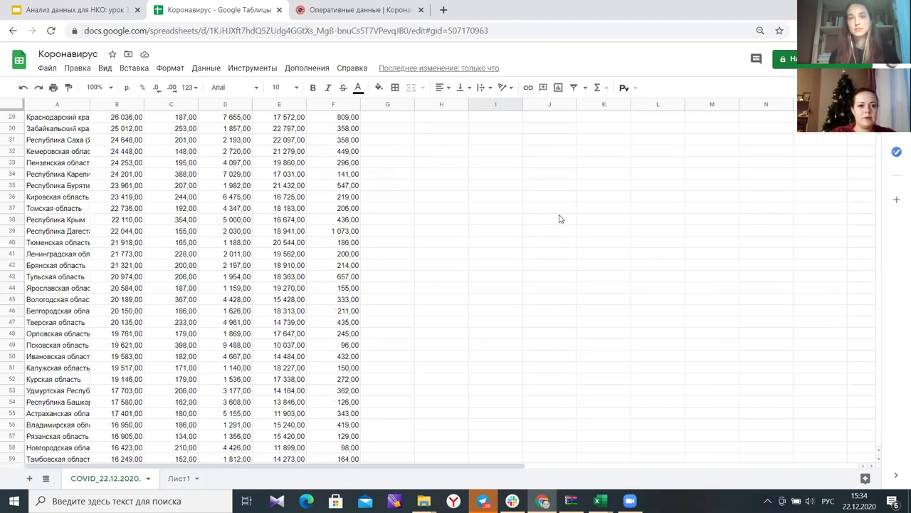
scroll(560, 219, up, 12)
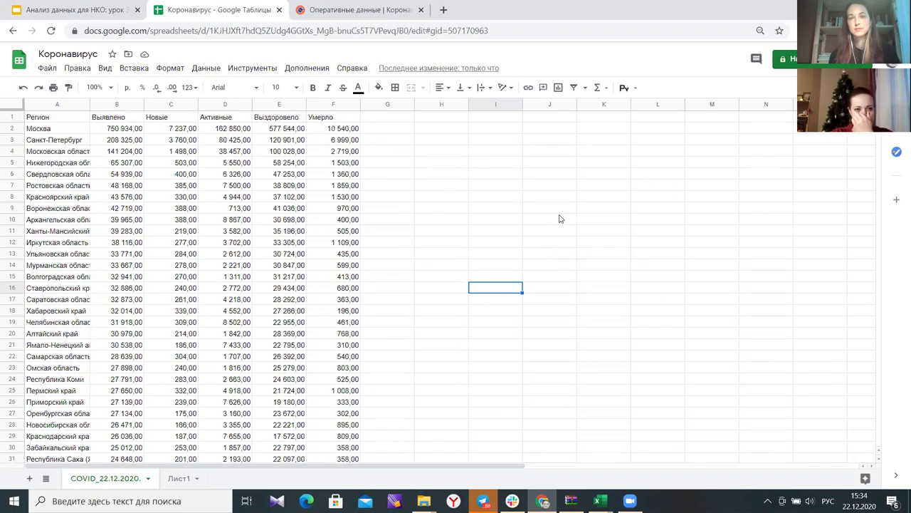
scroll(559, 219, up, 2)
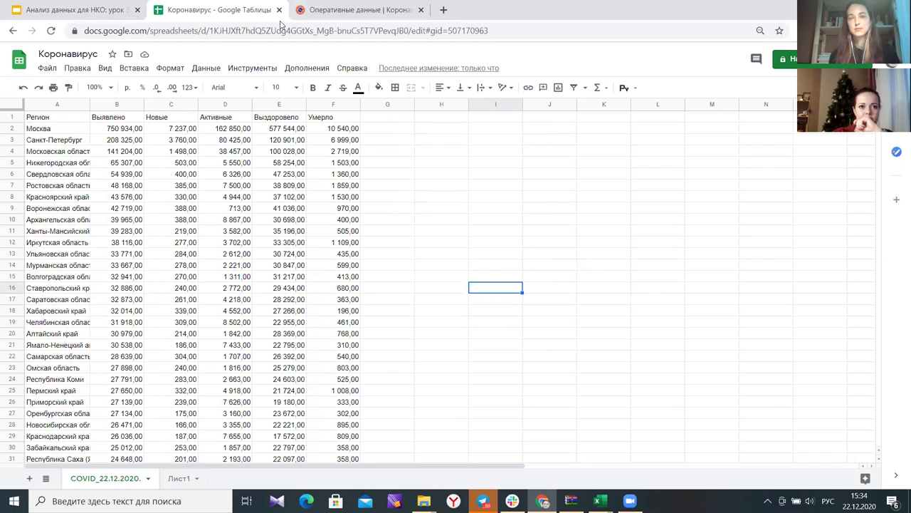
- Switch to the стопкоронавирус.рф page and examine its overall statistics, map and regional case table
click(349, 10)
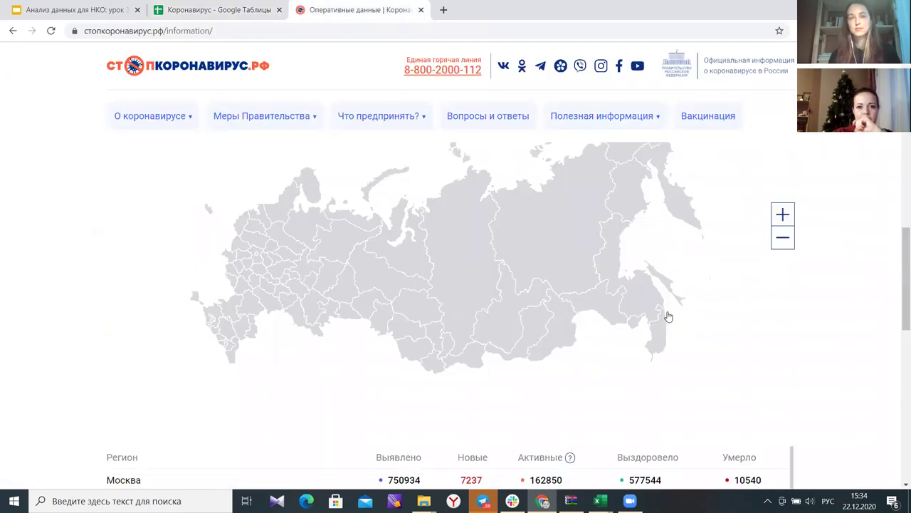
scroll(668, 316, up, 10)
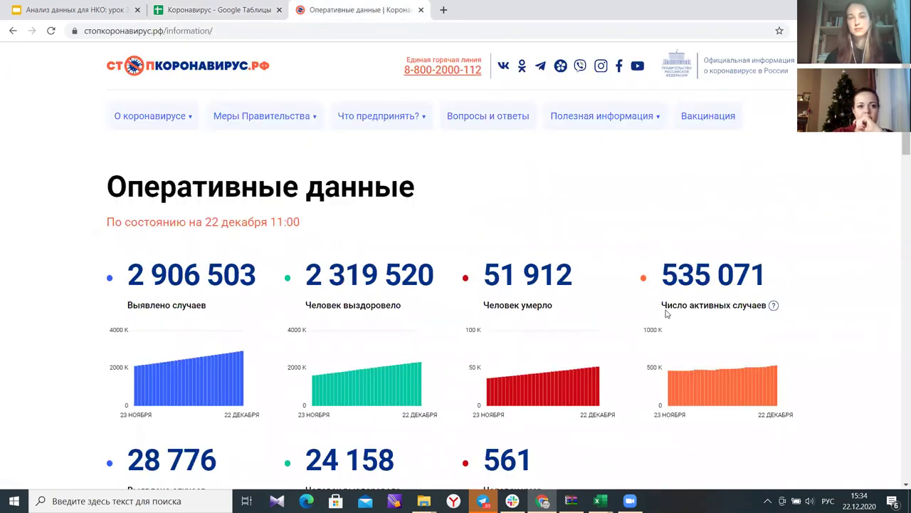
scroll(666, 313, down, 15)
scroll(717, 316, up, 10)
scroll(564, 323, up, 10)
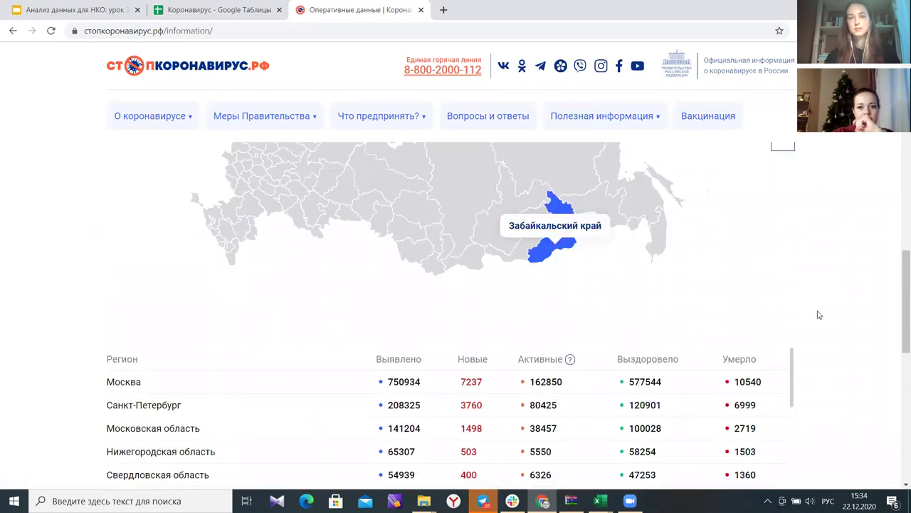
scroll(290, 297, down, 3)
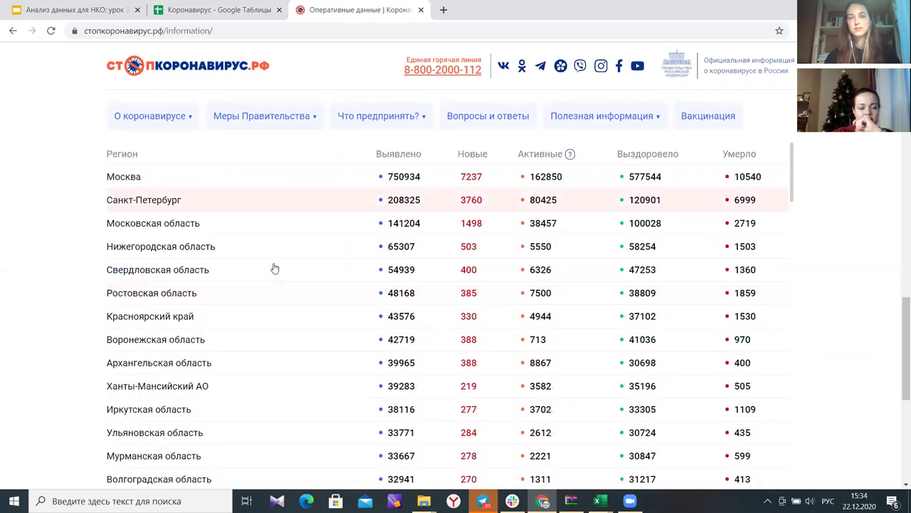
scroll(107, 242, up, 1)
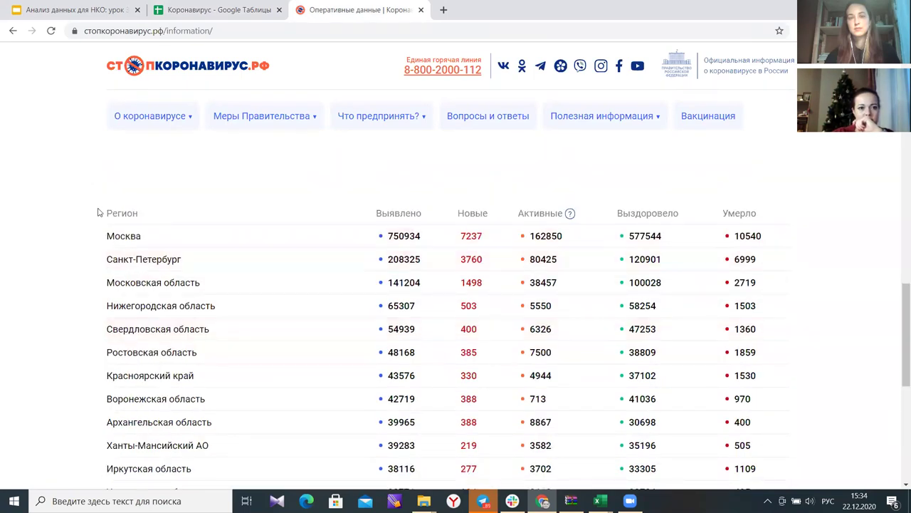
drag(253, 232, 47, 247)
click(53, 158)
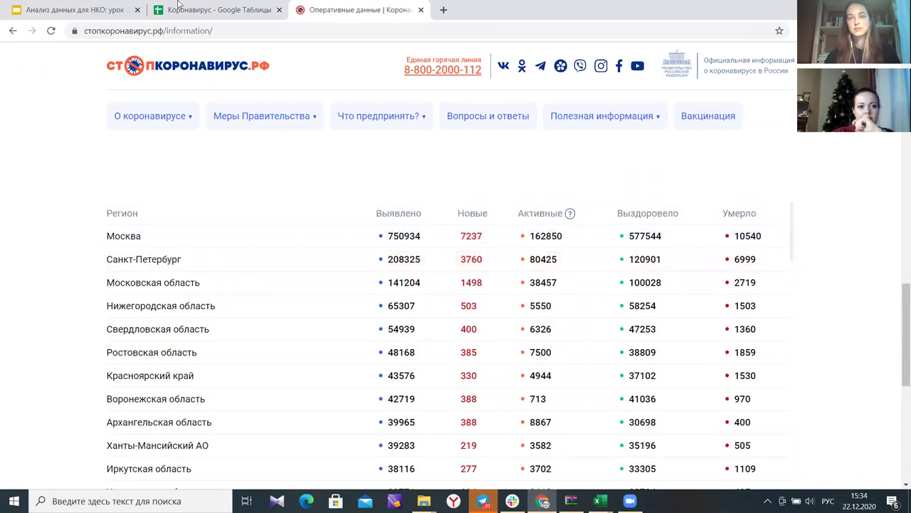
- Copy the entire regional table from the statistics page, from the Регион header through the Чукотский автономный округ row
click(217, 10)
click(356, 9)
drag(602, 430, 749, 280)
scroll(598, 403, down, 15)
scroll(610, 456, down, 5)
scroll(605, 251, down, 8)
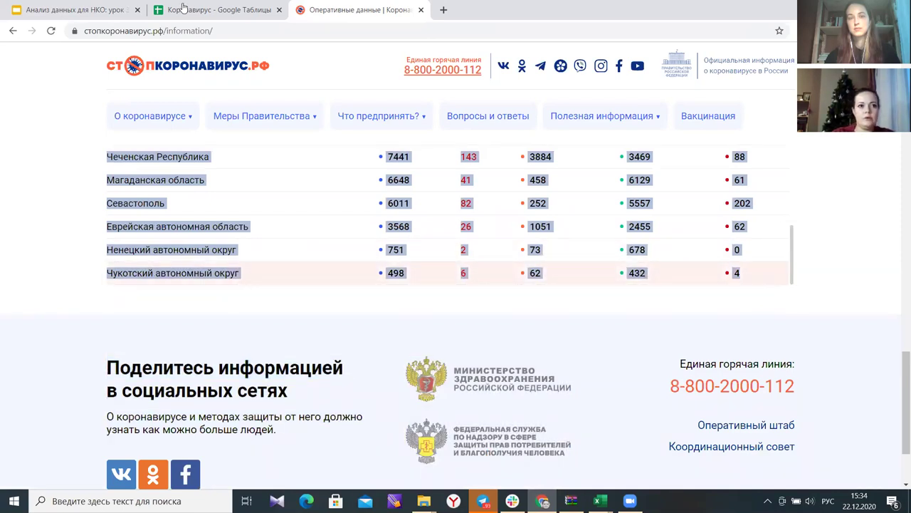
- Return to the Коронавирус spreadsheet and clear all data from the COVID_22.12.2020. sheet
key(ctrl+shift+Tab)
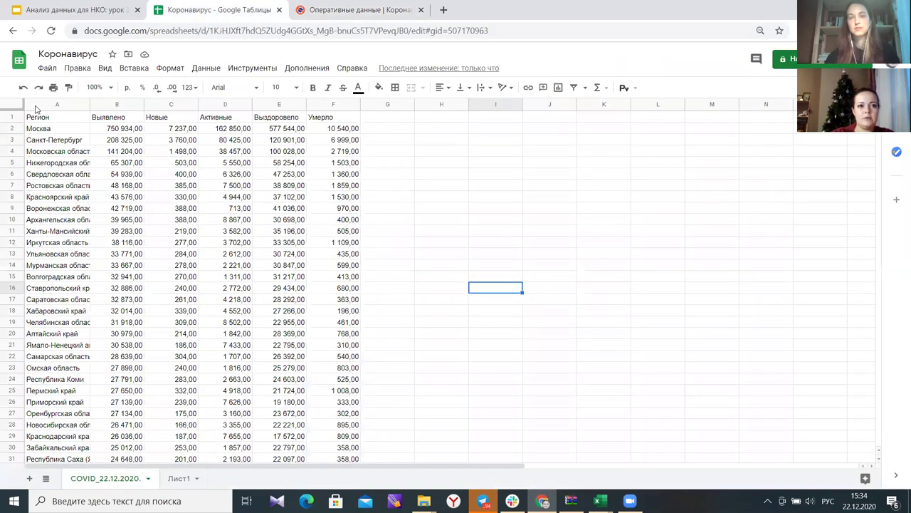
key(ctrl+Home)
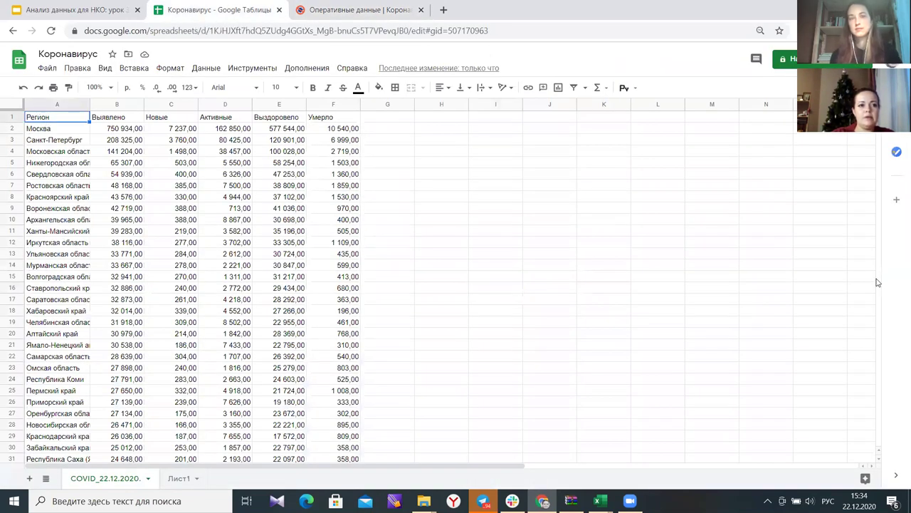
click(18, 105)
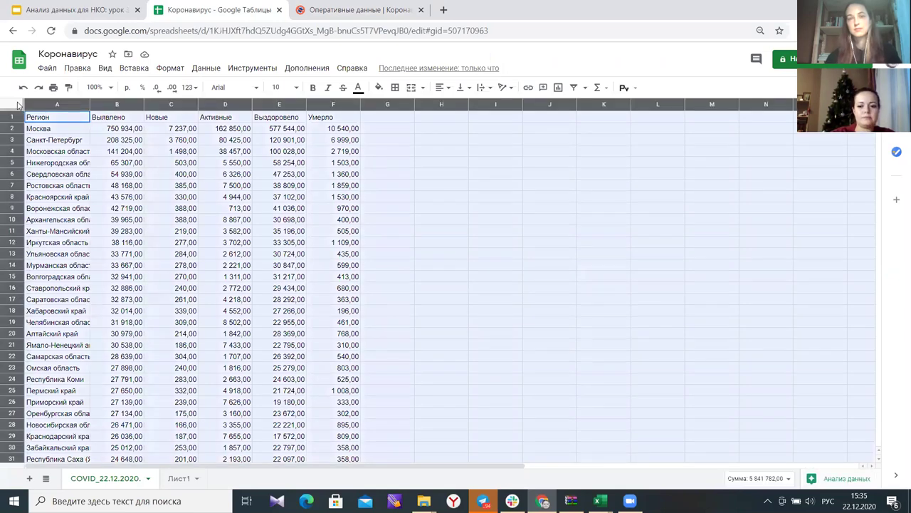
key(Delete)
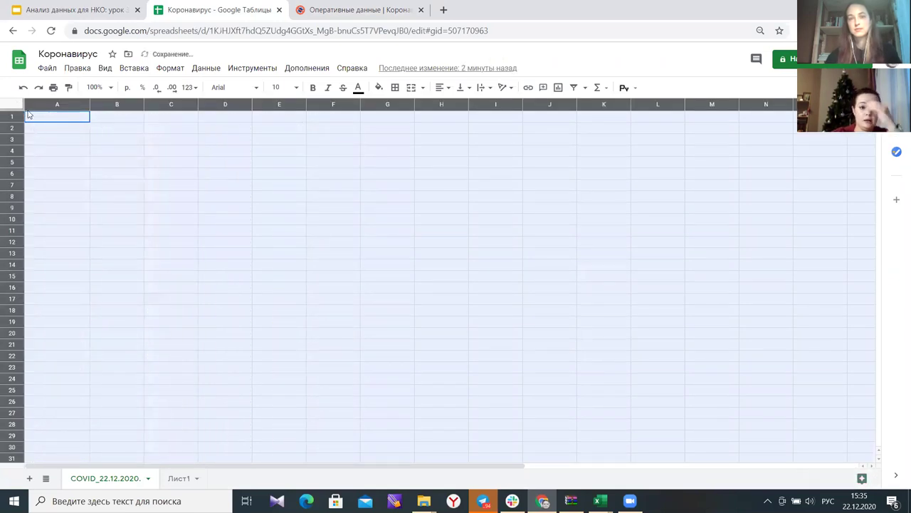
- Paste the copied table into cell A1 without its source formatting and check its rows down to the last region
click(33, 116)
key(ctrl+space)
click(33, 117)
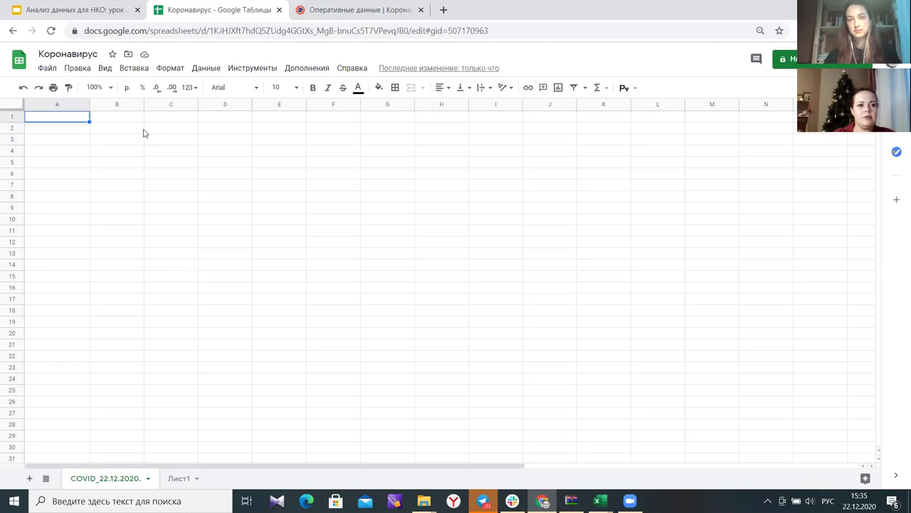
key(ctrl+v)
scroll(238, 242, down, 3)
scroll(238, 238, down, 10)
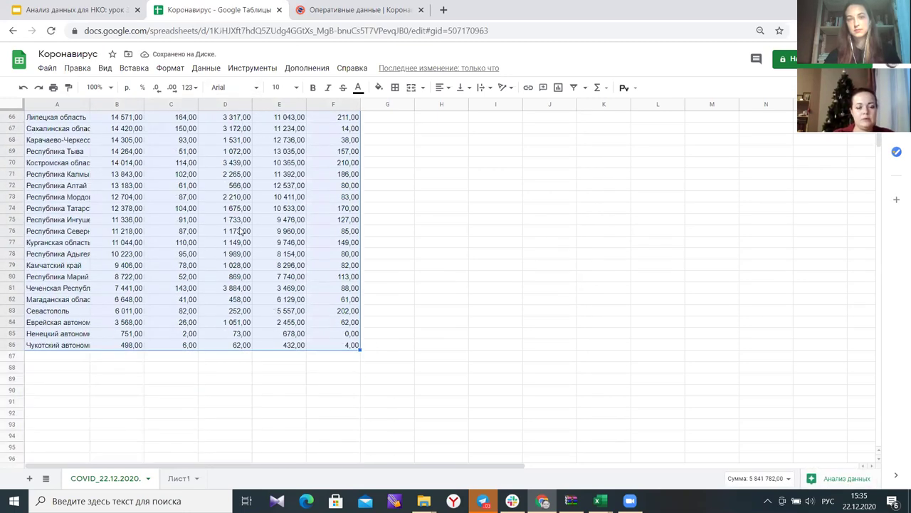
scroll(241, 231, up, 13)
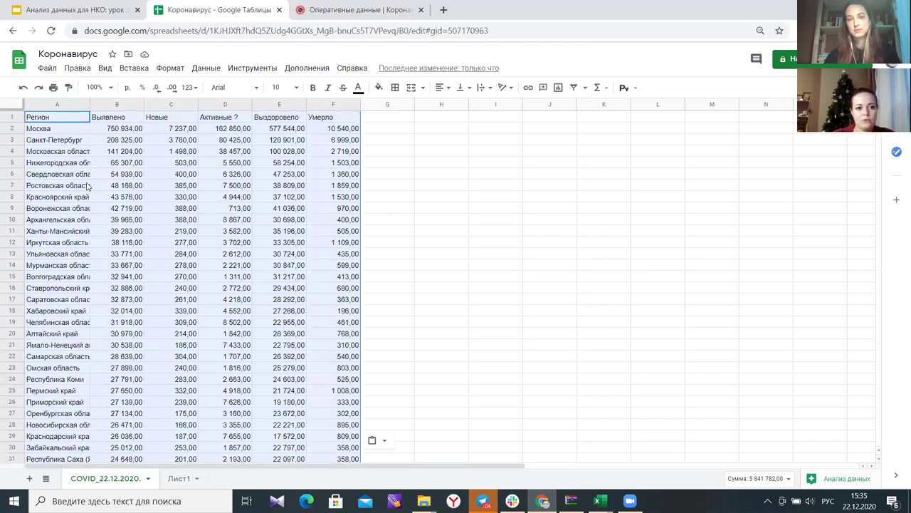
scroll(141, 264, down, 17)
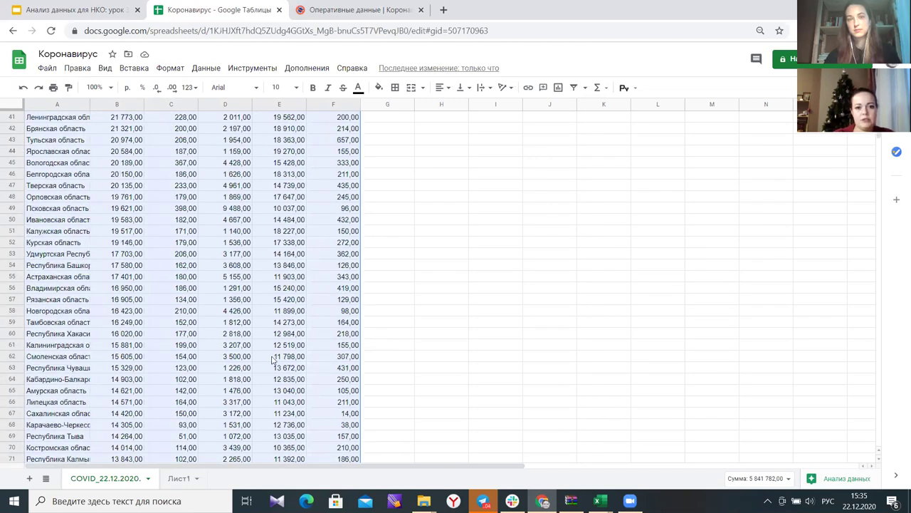
scroll(272, 358, down, 5)
scroll(271, 350, up, 20)
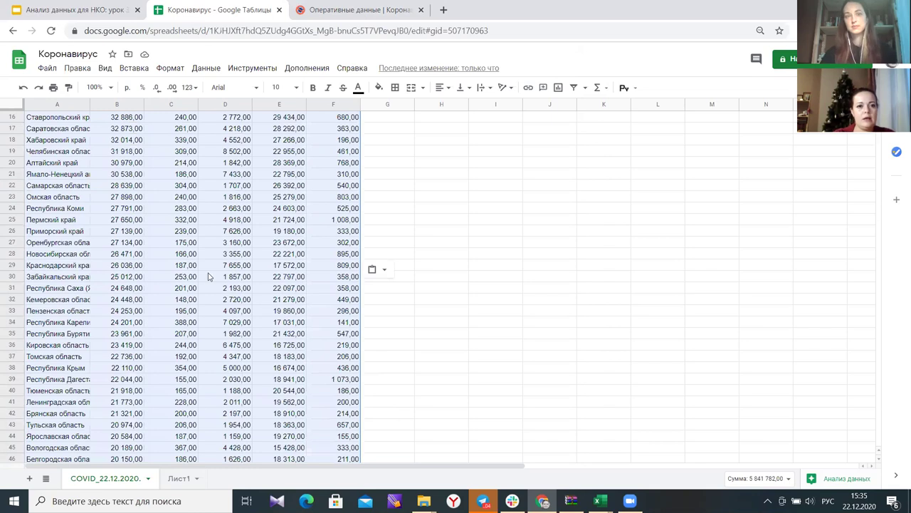
- Paste the copied table over the data from cell A1 with the website's original formatting and review the rows
click(64, 118)
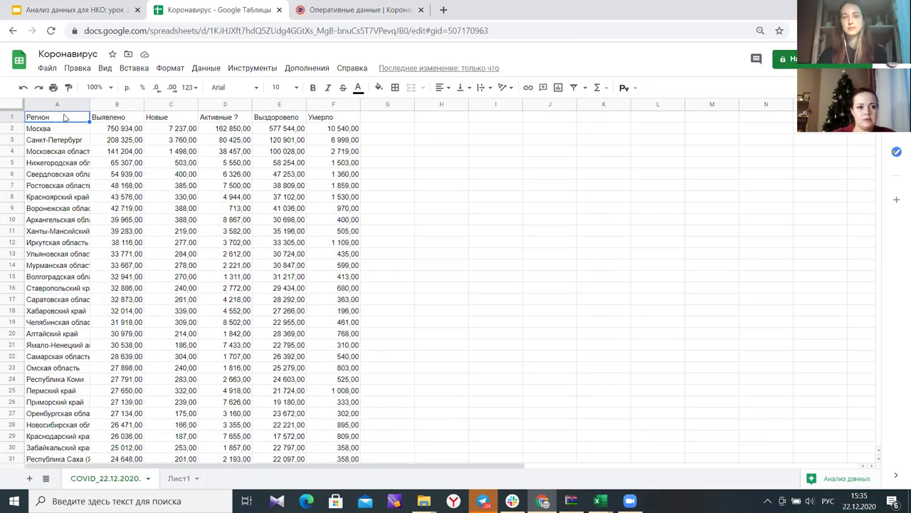
key(ctrl+a)
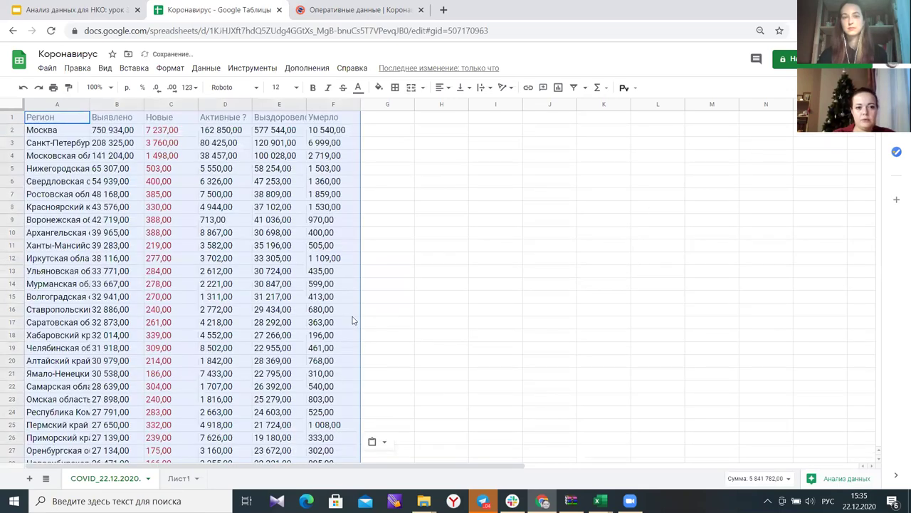
scroll(359, 315, down, 6)
scroll(359, 312, down, 8)
scroll(358, 312, up, 6)
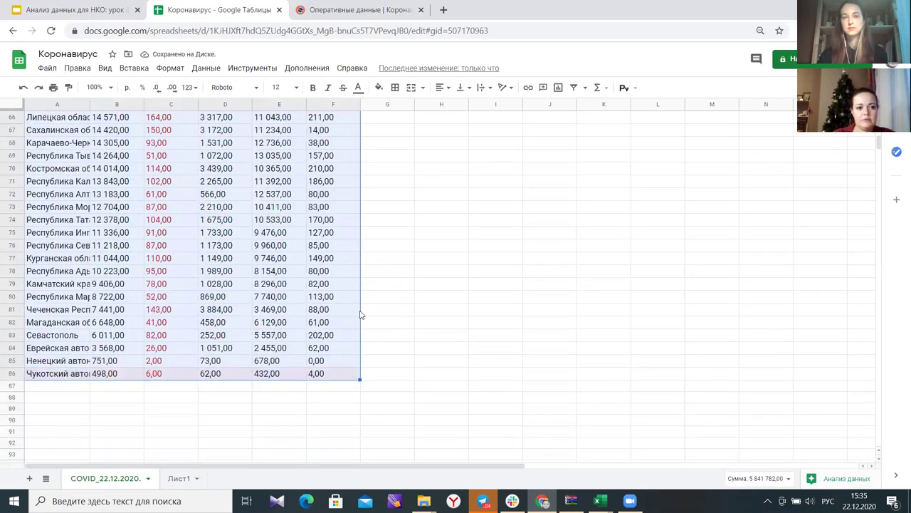
scroll(233, 395, up, 5)
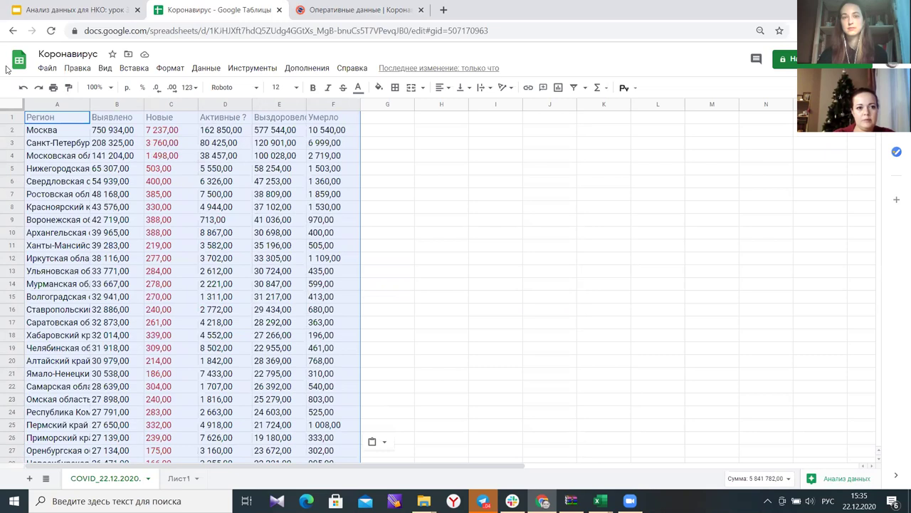
- Paste the formatted table at cell A1 once more, and clear all the pasted data from the sheet
click(44, 118)
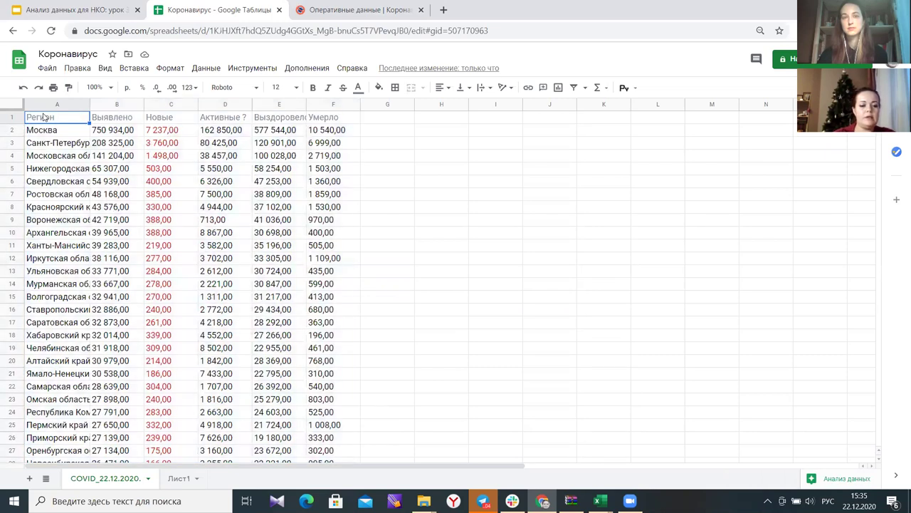
key(ctrl+v)
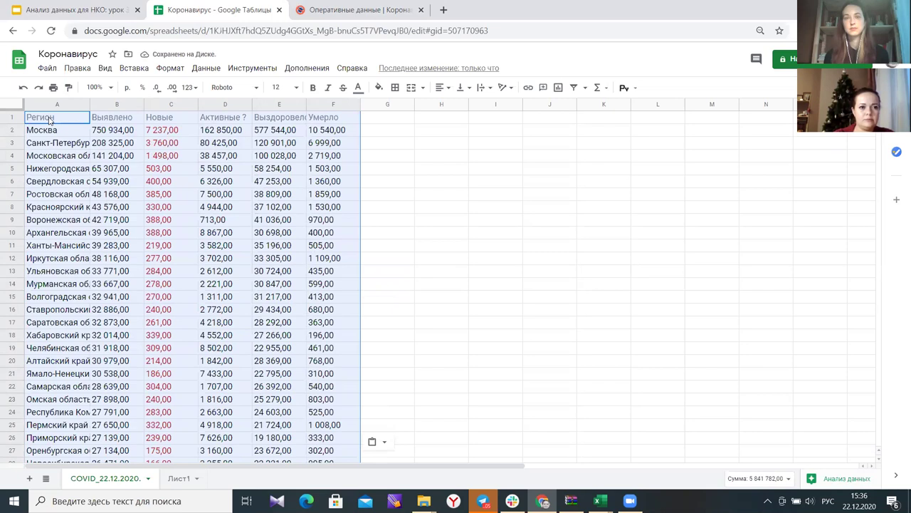
click(49, 118)
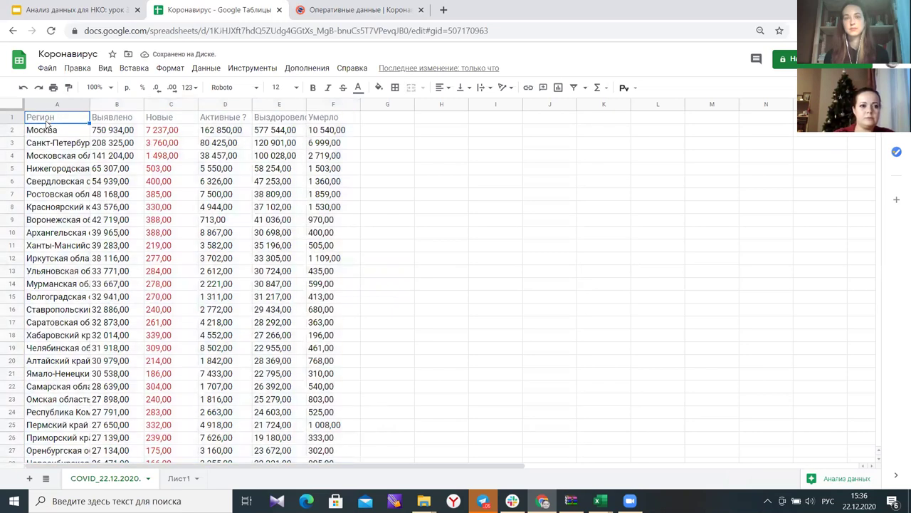
key(ctrl+v)
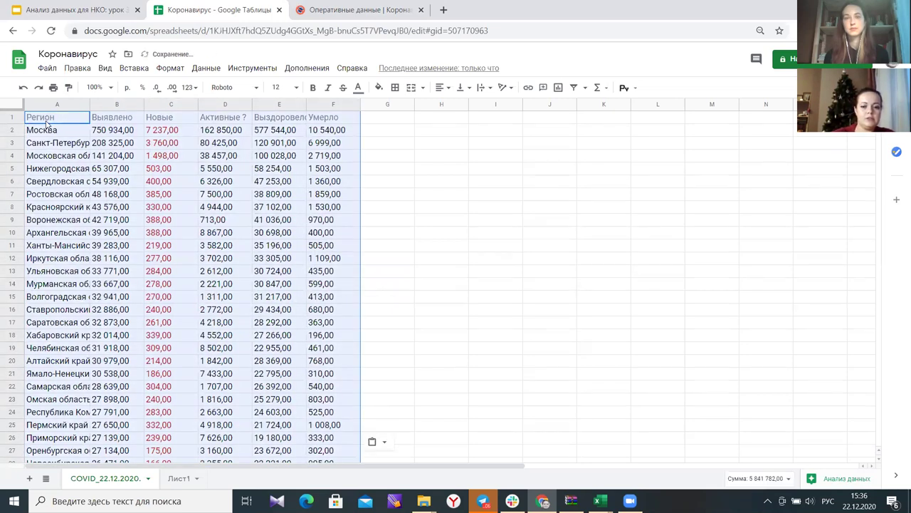
key(Delete)
click(171, 138)
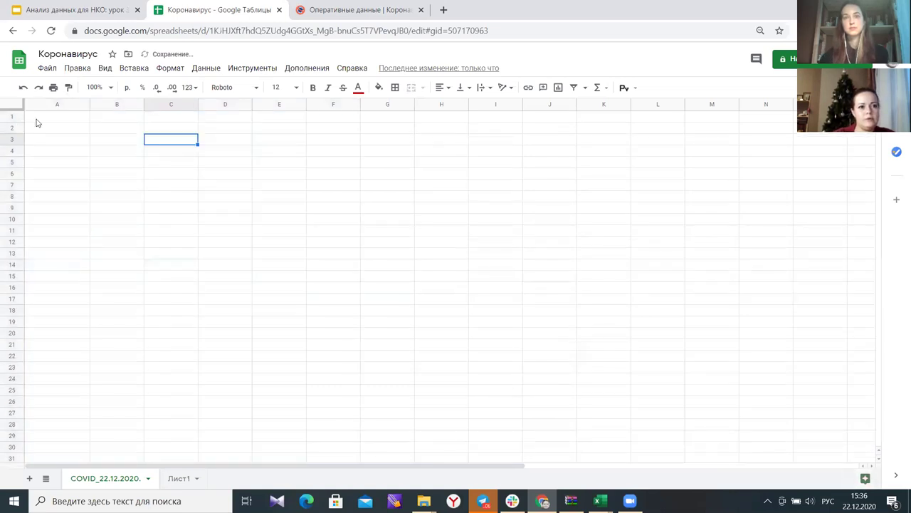
- Paste the copied table with its original formatting at cell A1, and copy the whole sheet's formatting onto the area starting at cell H5
click(12, 106)
click(41, 122)
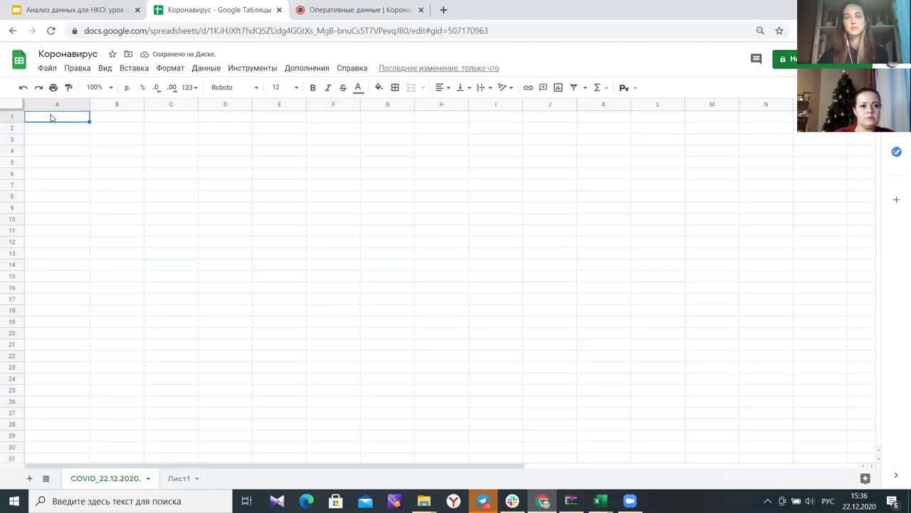
key(ctrl+v)
click(61, 119)
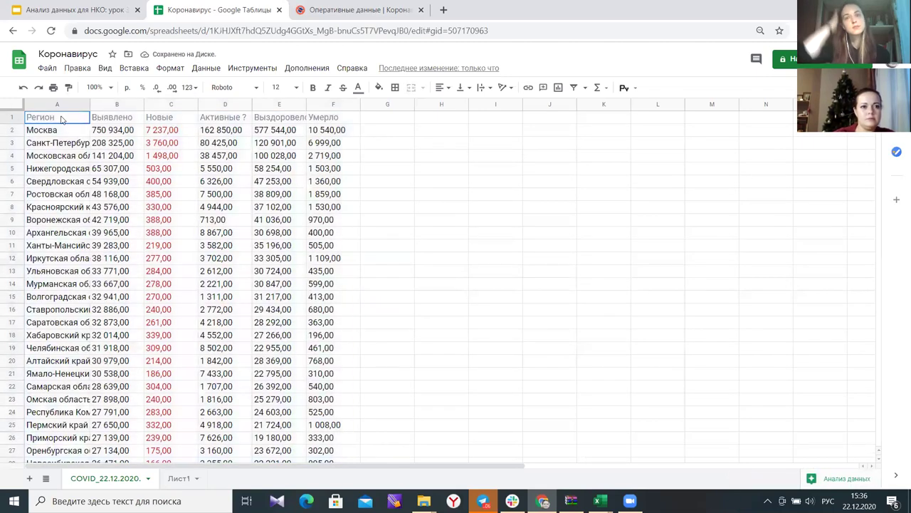
click(13, 106)
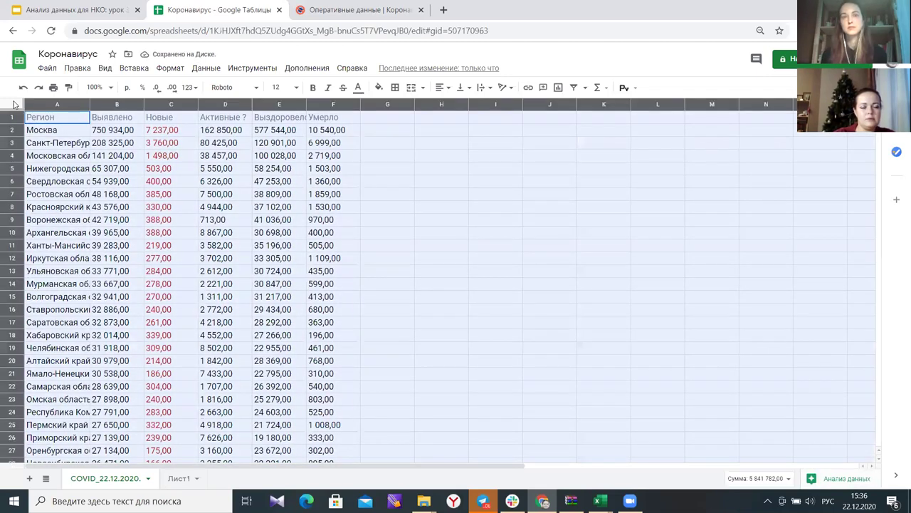
click(67, 89)
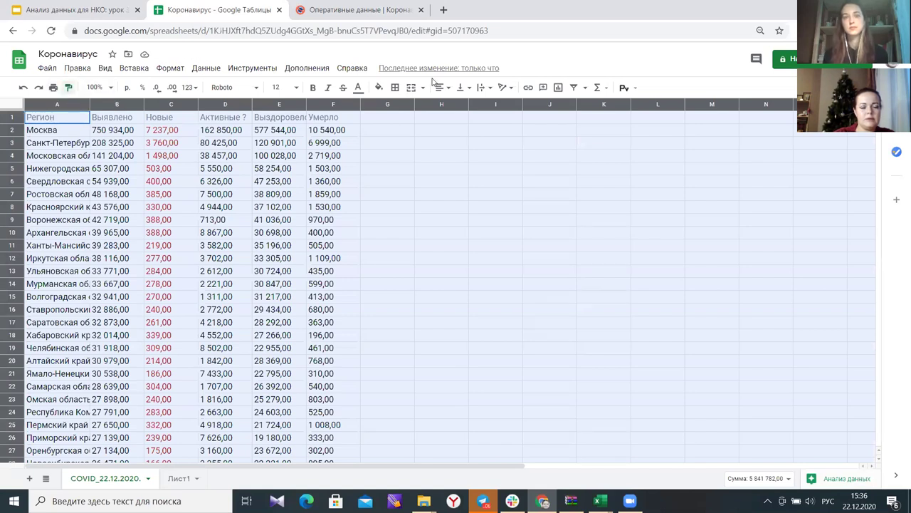
click(433, 171)
- Paste the copied table without its source formatting into cell A7 of the Лист1 sheet and check the rows
click(186, 482)
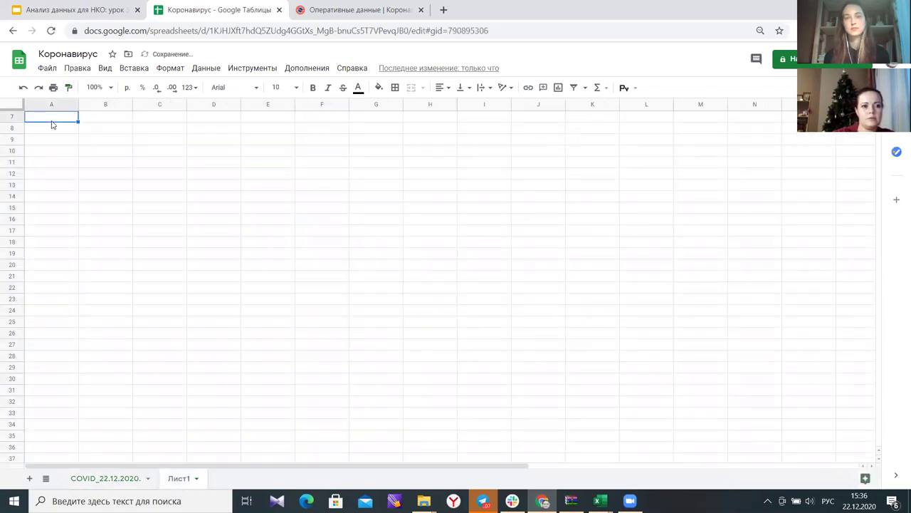
key(ctrl+v)
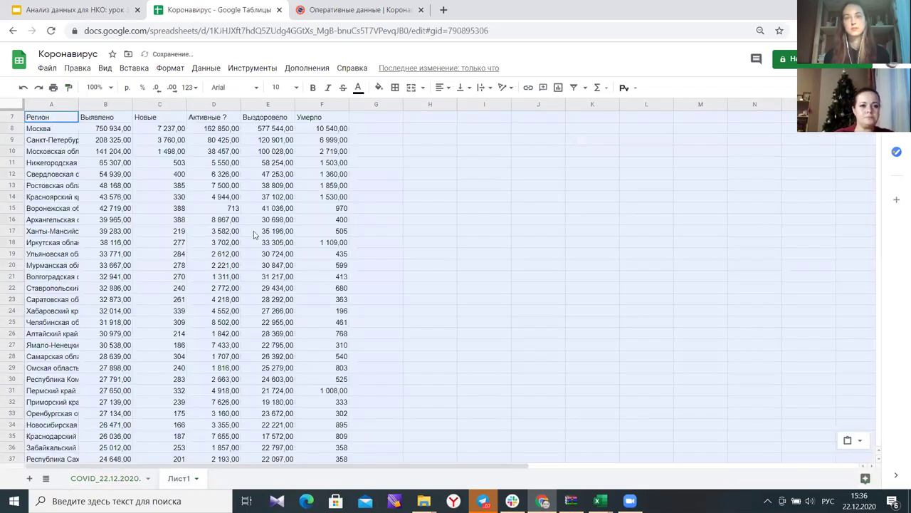
scroll(133, 404, down, 4)
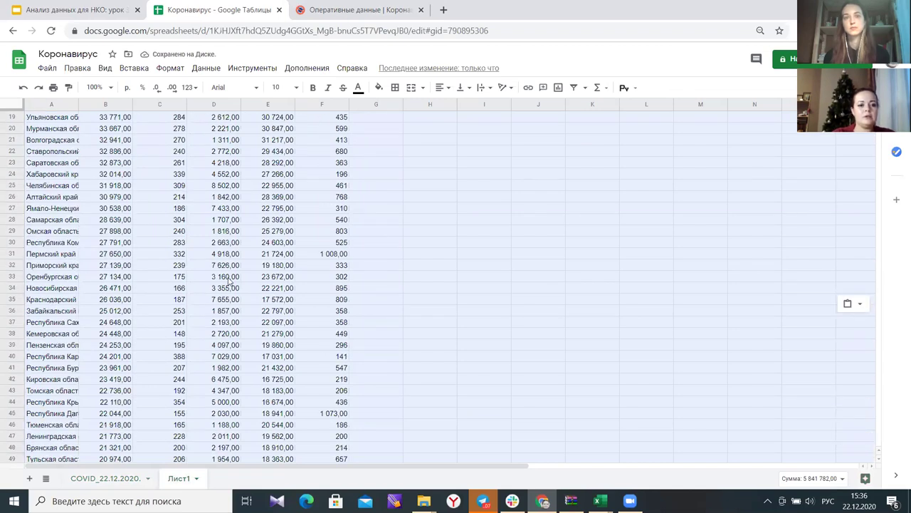
scroll(132, 404, up, 6)
- Delete rows 1–6 above the table so that its header row starts the sheet
drag(10, 117, 13, 175)
right_click(11, 176)
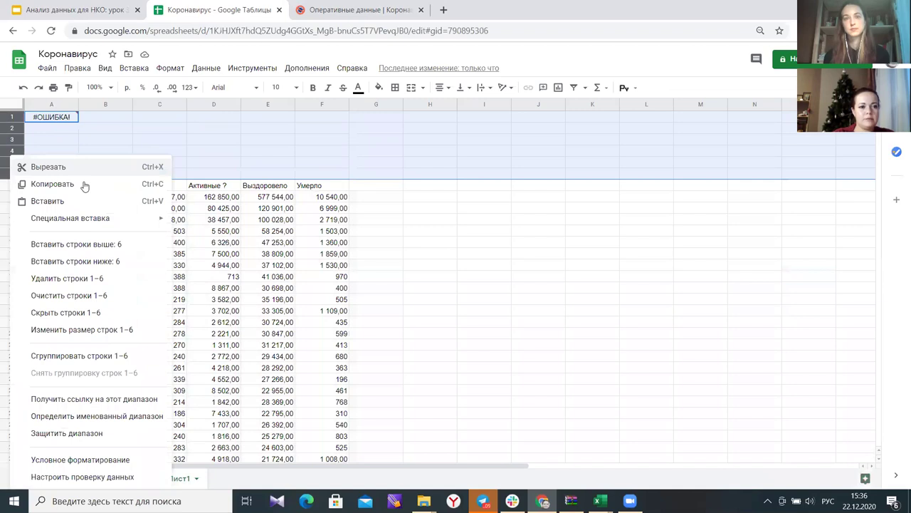
key(Return)
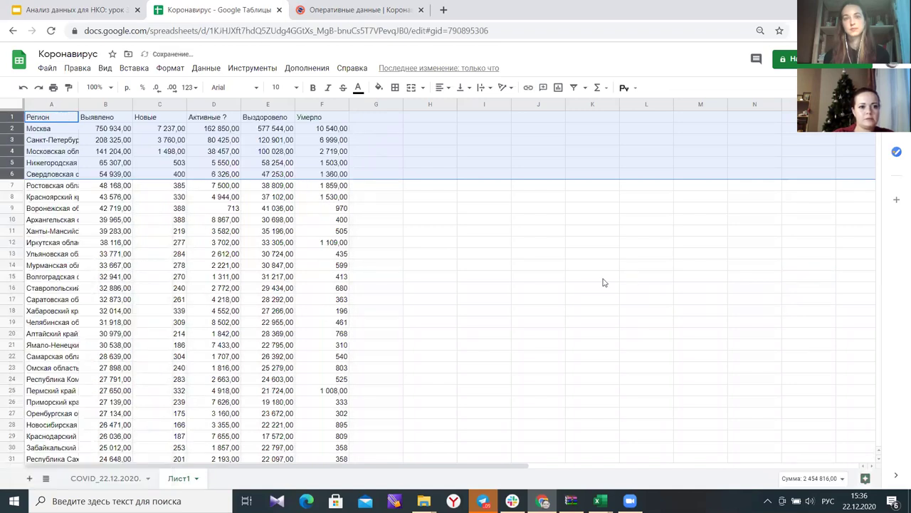
click(603, 277)
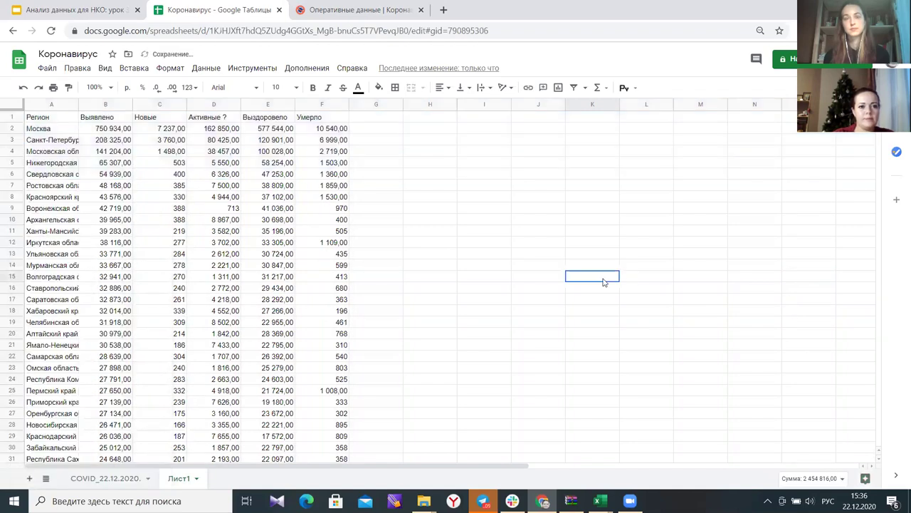
- Remove the question mark from the heading in D1 so it reads Активные, and look through the table rows
double_click(226, 118)
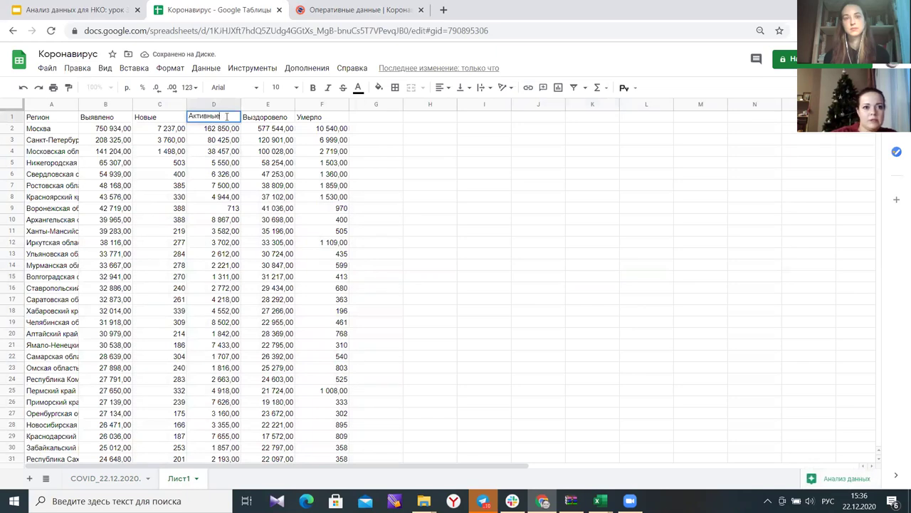
click(430, 276)
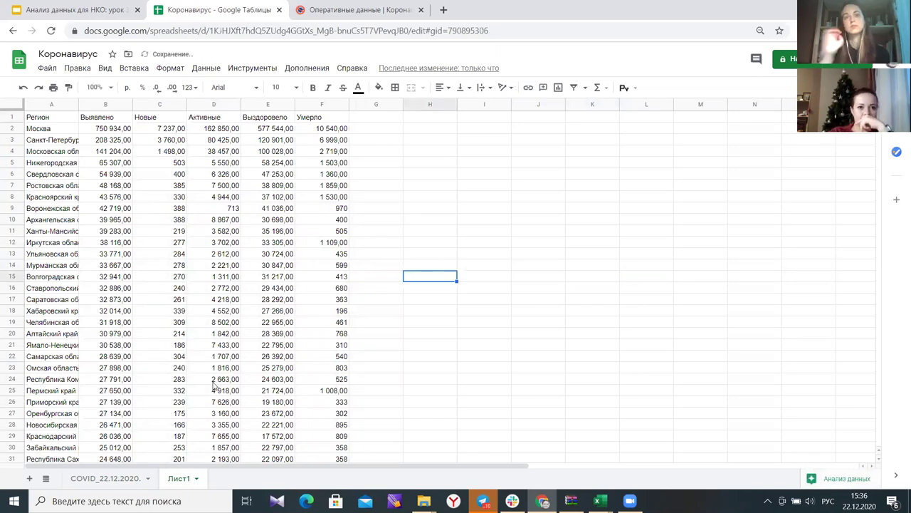
scroll(268, 340, down, 6)
scroll(268, 340, down, 6)
scroll(268, 340, up, 12)
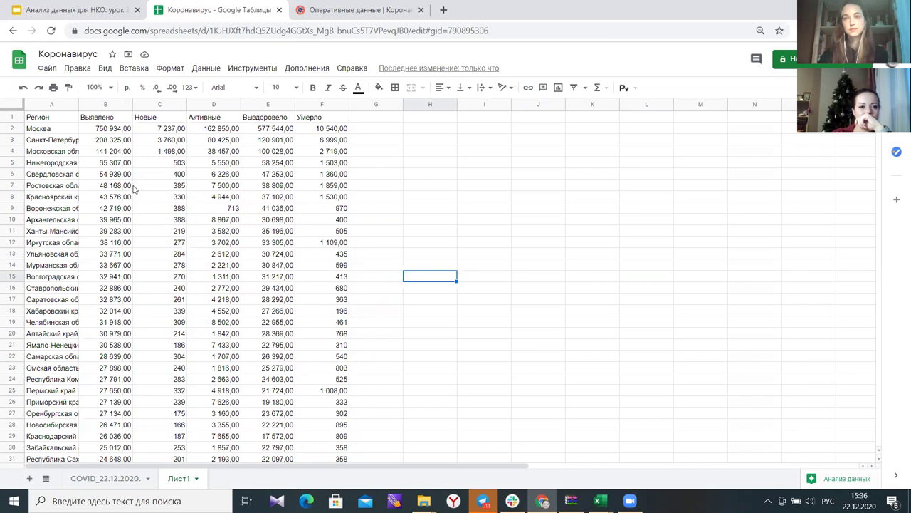
- Rename the Лист1 sheet to Исходник
double_click(176, 479)
text(И)
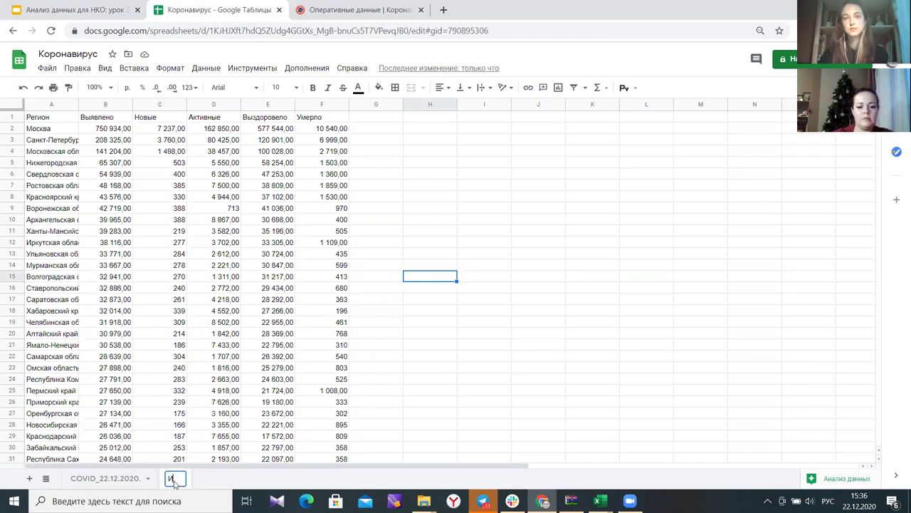
text(сходник)
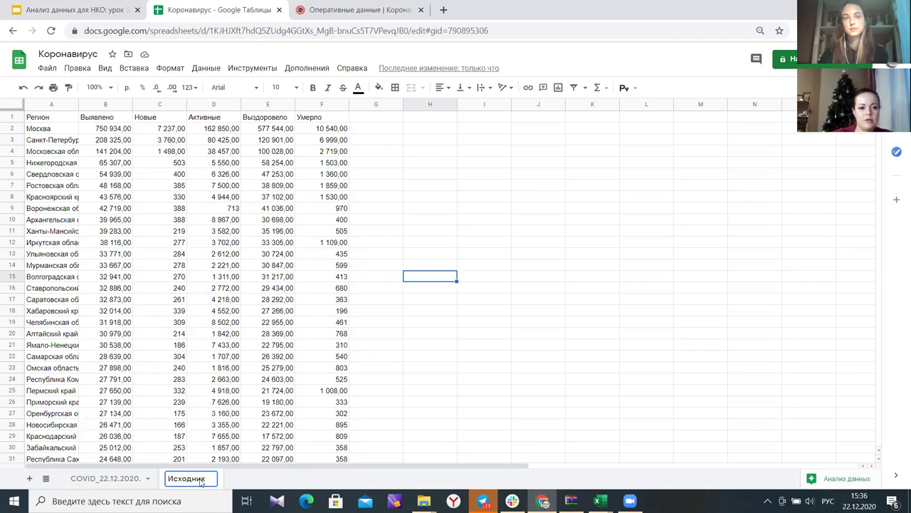
key(Return)
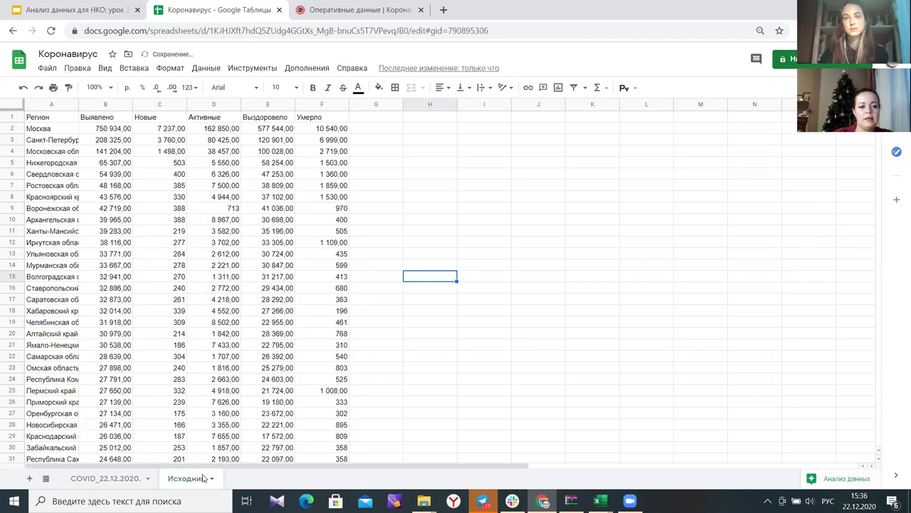
- Duplicate the Исходник sheet and rename the copy to Рабочая
click(203, 479)
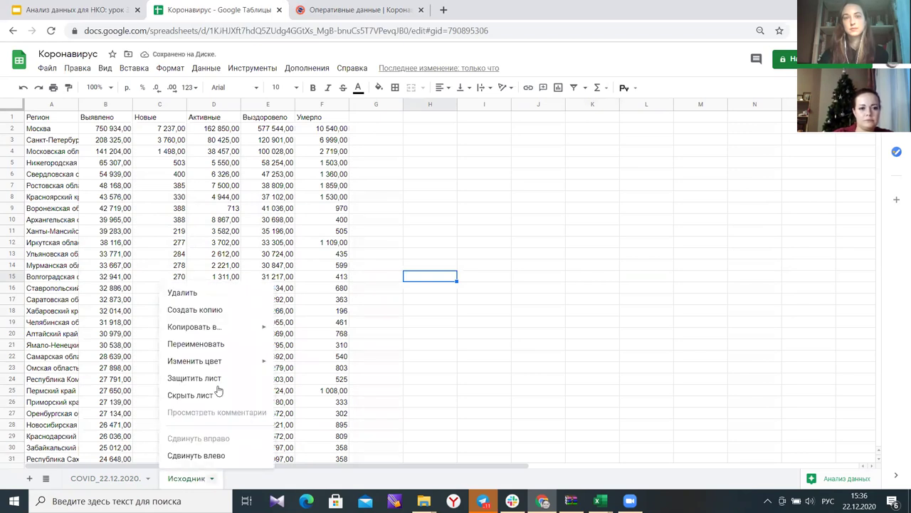
click(244, 316)
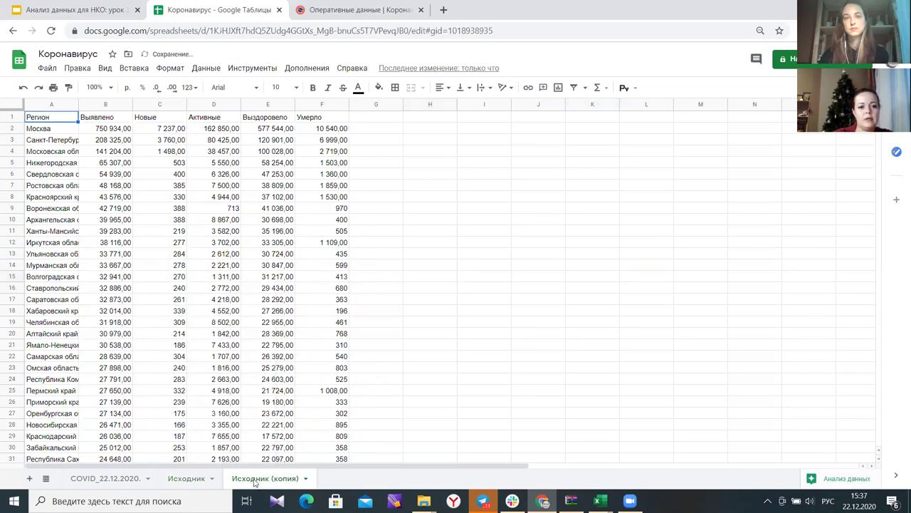
double_click(255, 483)
text(Р)
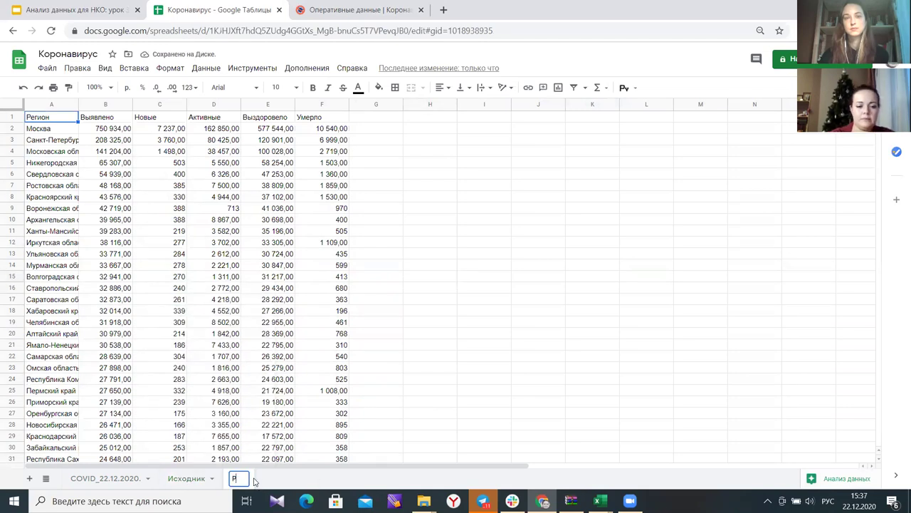
text(абочая)
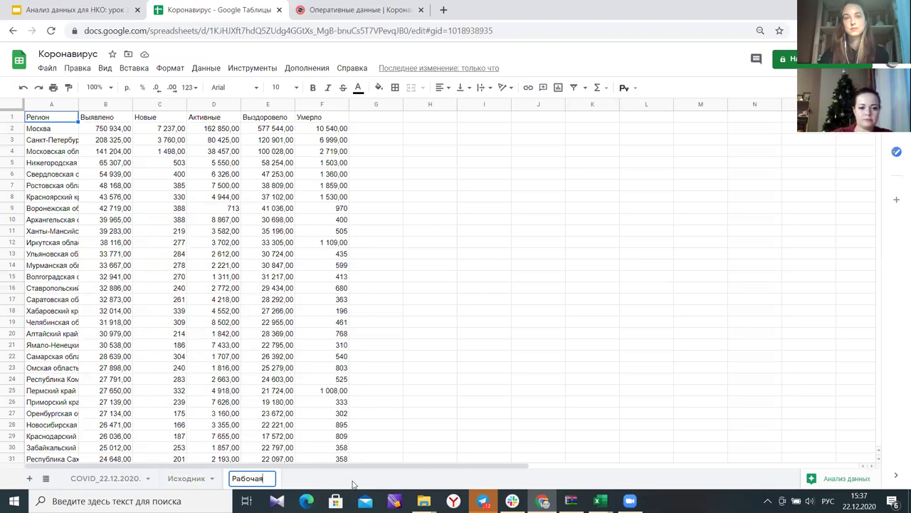
key(Return)
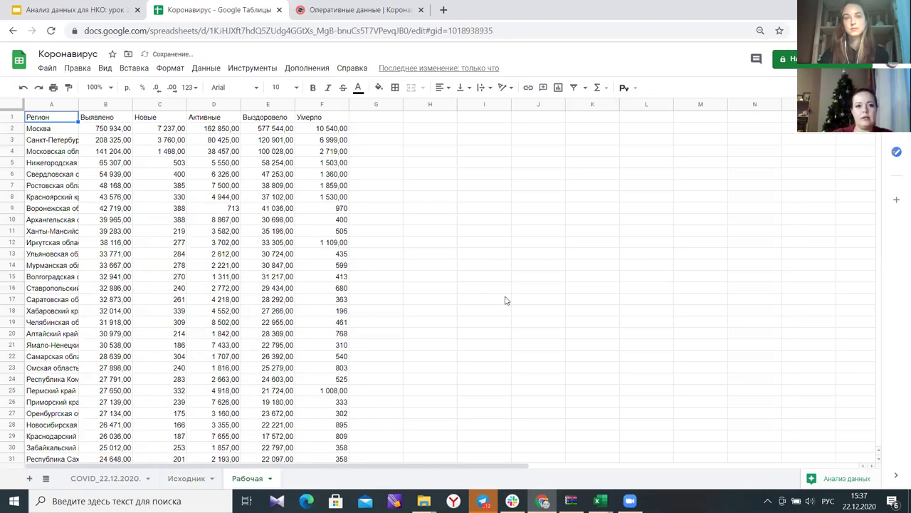
- Delete the COVID_22.12.2020. sheet from the spreadsheet
scroll(503, 295, down, 5)
scroll(502, 295, up, 5)
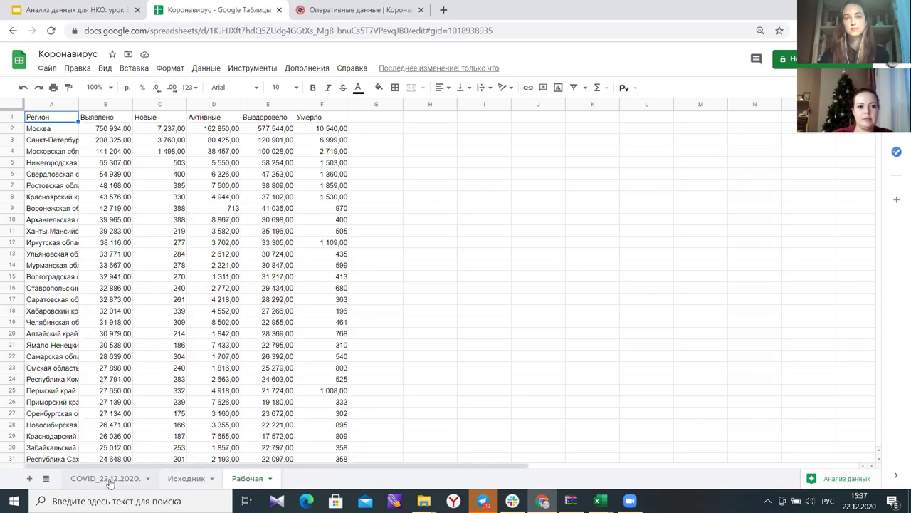
click(110, 484)
right_click(110, 483)
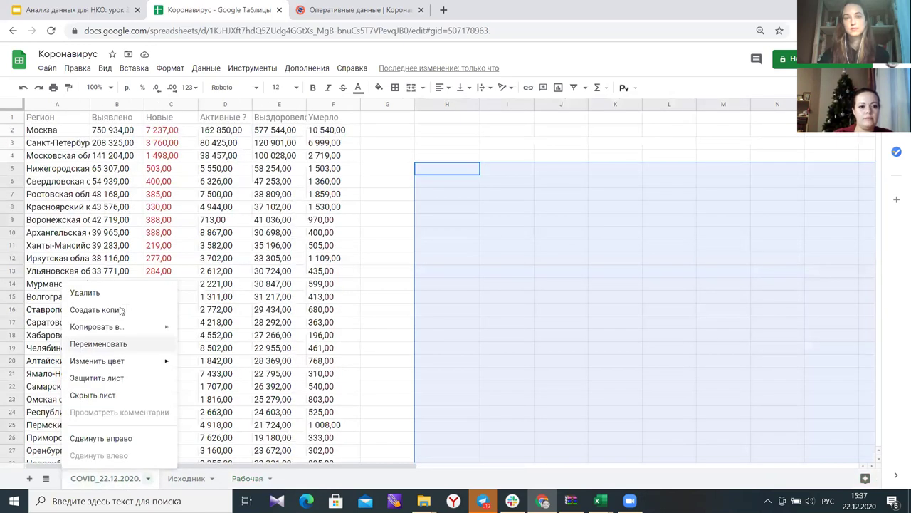
click(122, 293)
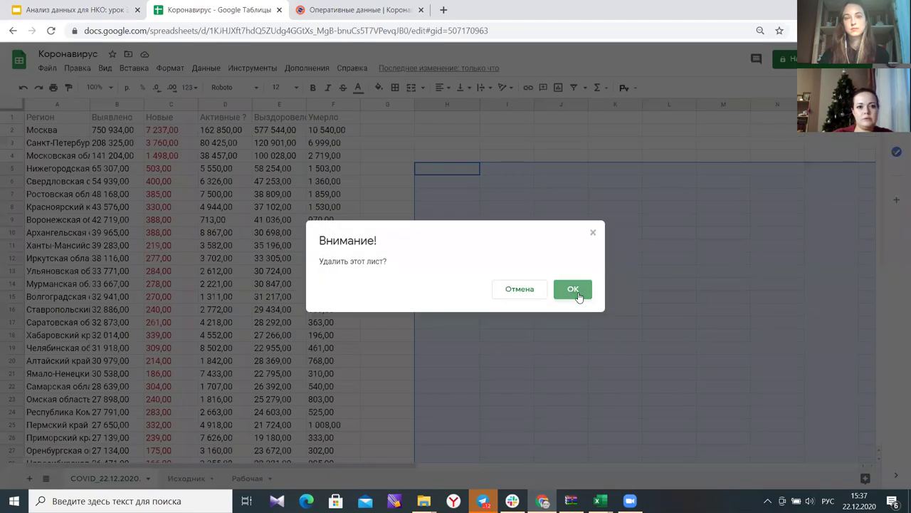
click(576, 290)
- Review the table on the Рабочая sheet, examining Moscow's figures in the Выявлено, Новые, Активные, Выздоровело and Умерло columns
click(153, 482)
scroll(72, 334, down, 11)
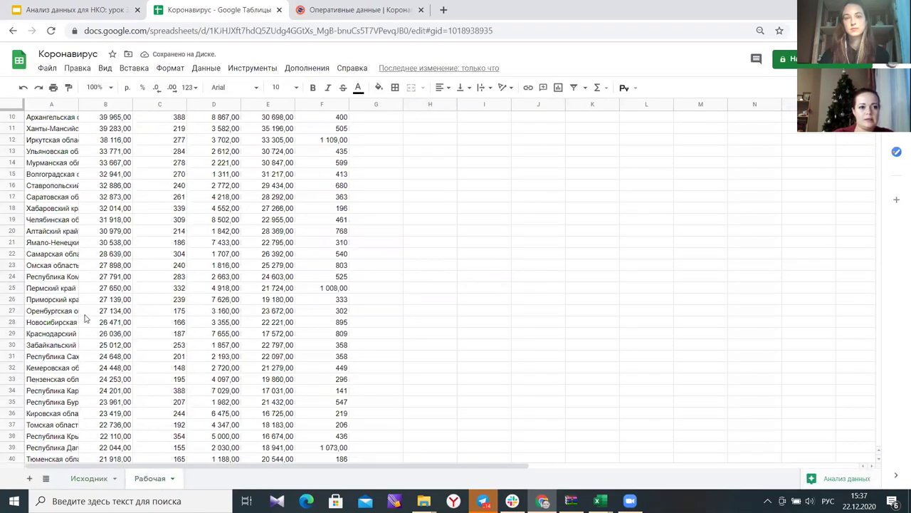
scroll(85, 354, up, 10)
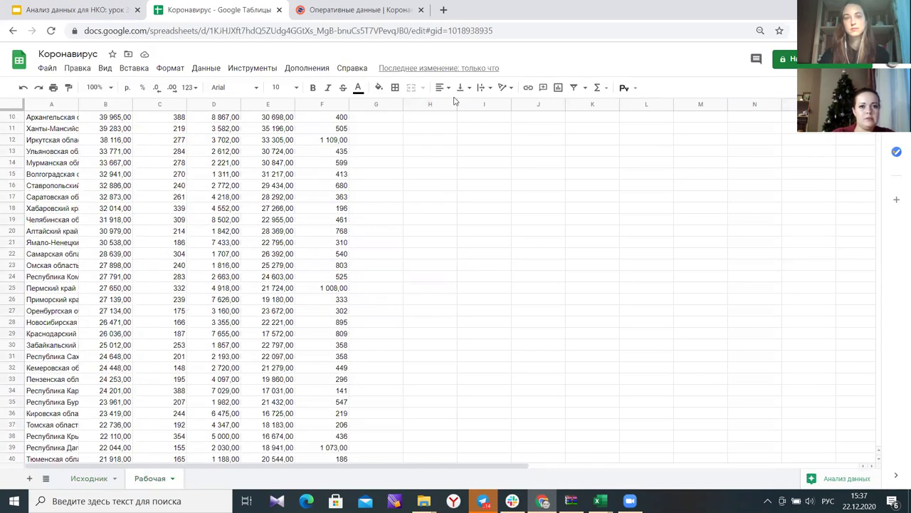
scroll(205, 232, up, 3)
scroll(199, 223, down, 1)
scroll(187, 163, up, 1)
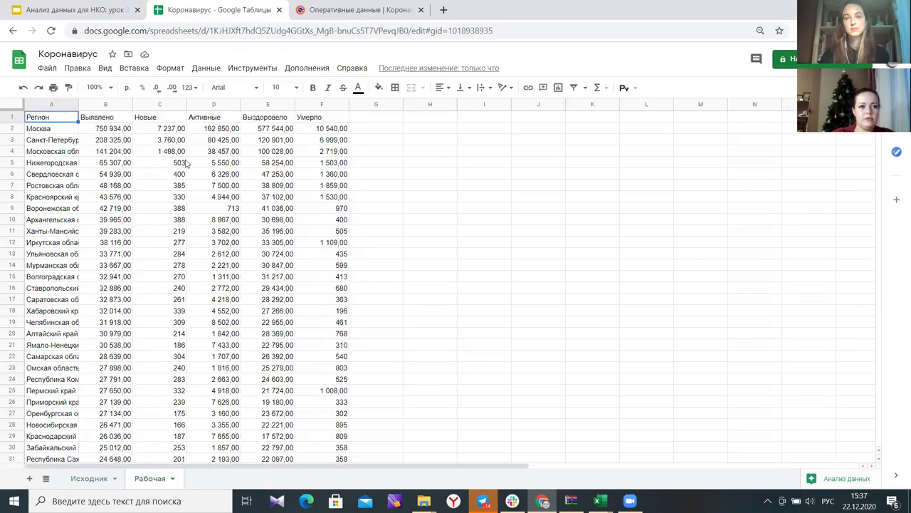
click(111, 139)
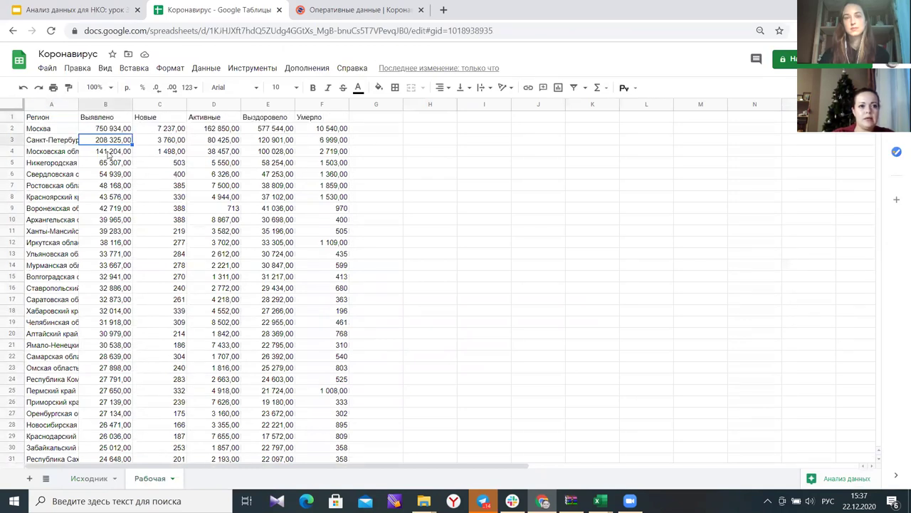
click(110, 130)
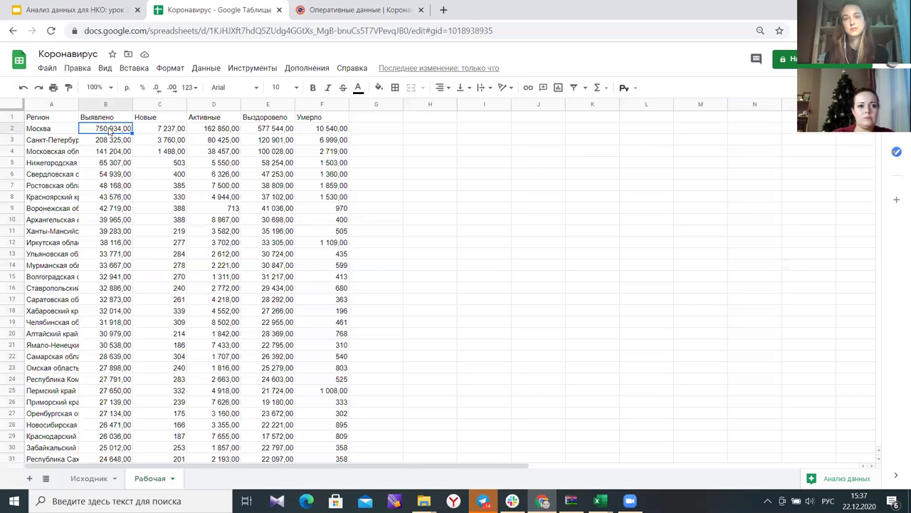
click(178, 131)
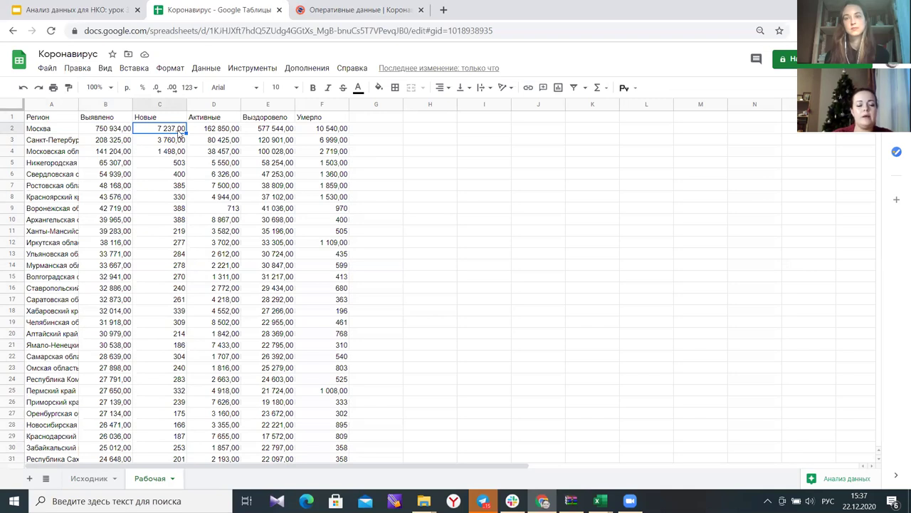
click(235, 132)
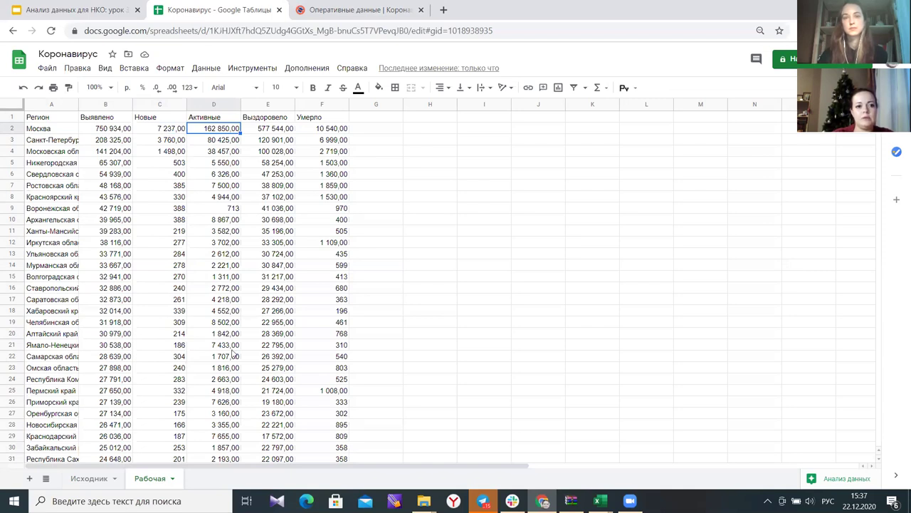
click(289, 128)
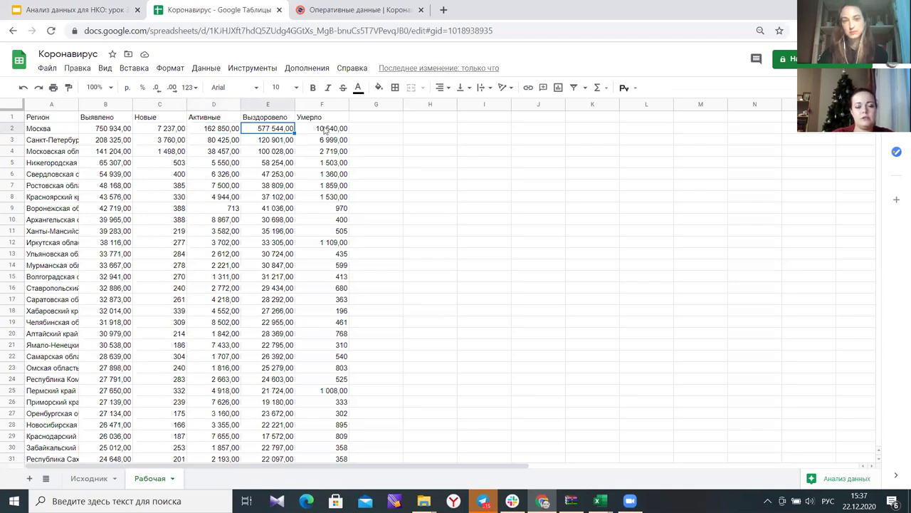
click(324, 128)
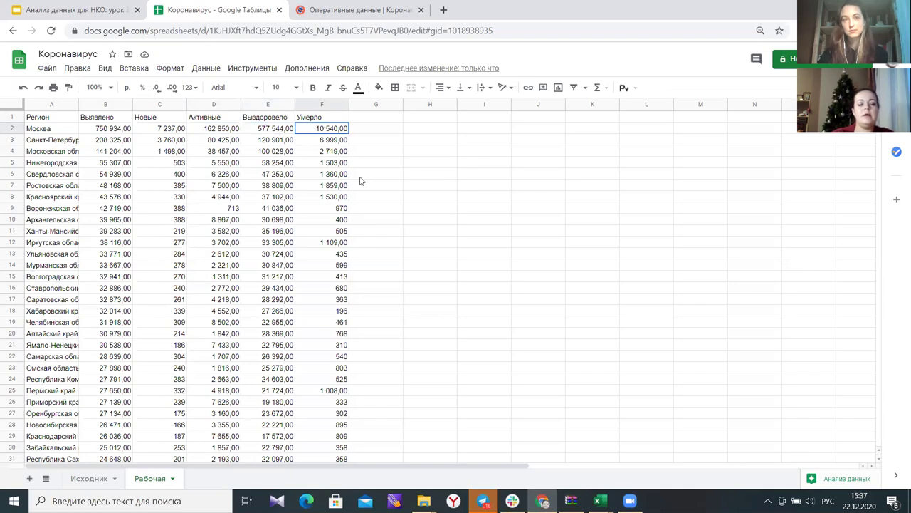
- Select the whole table A1:F86, including its header row, and open the range sorting settings
scroll(329, 222, down, 15)
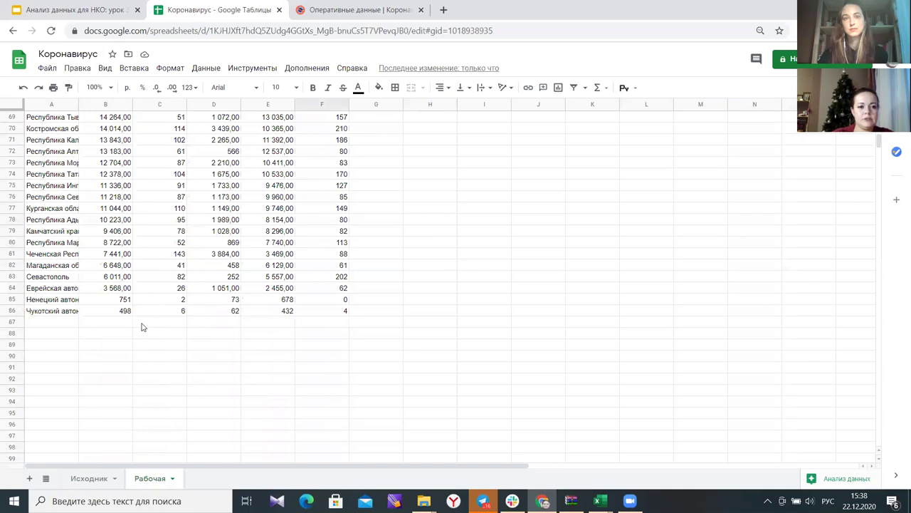
click(44, 321)
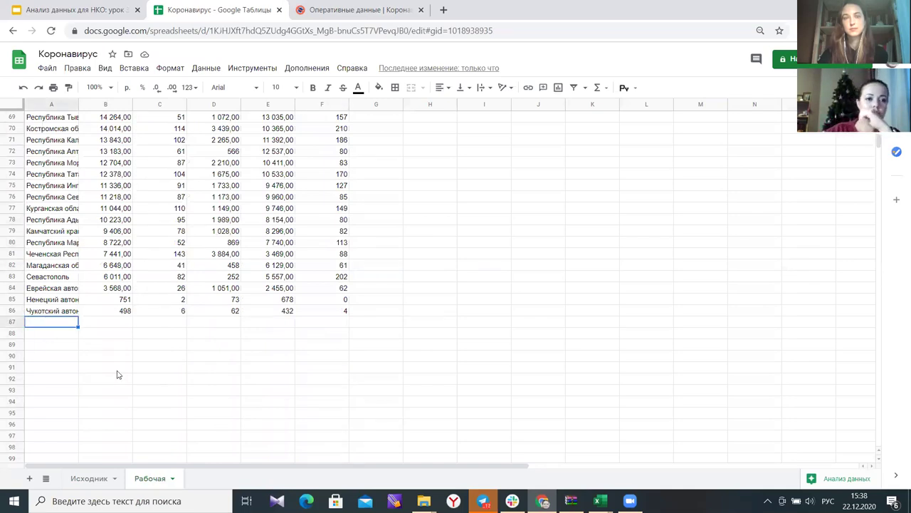
scroll(191, 389, up, 15)
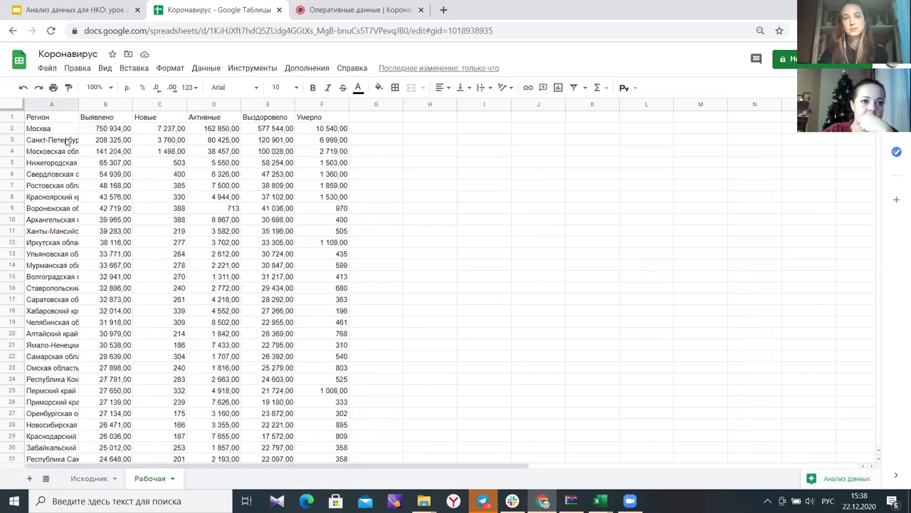
drag(65, 118, 324, 119)
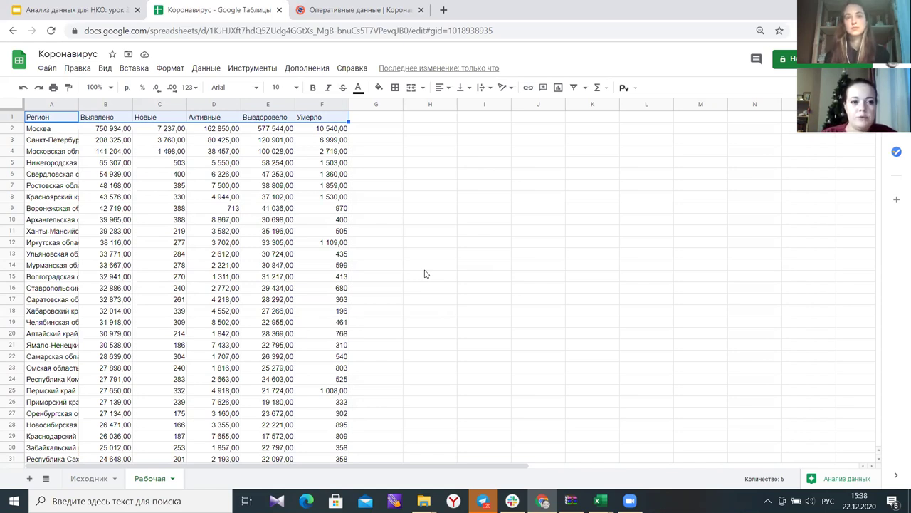
key(ctrl+shift+Down)
scroll(384, 256, up, 8)
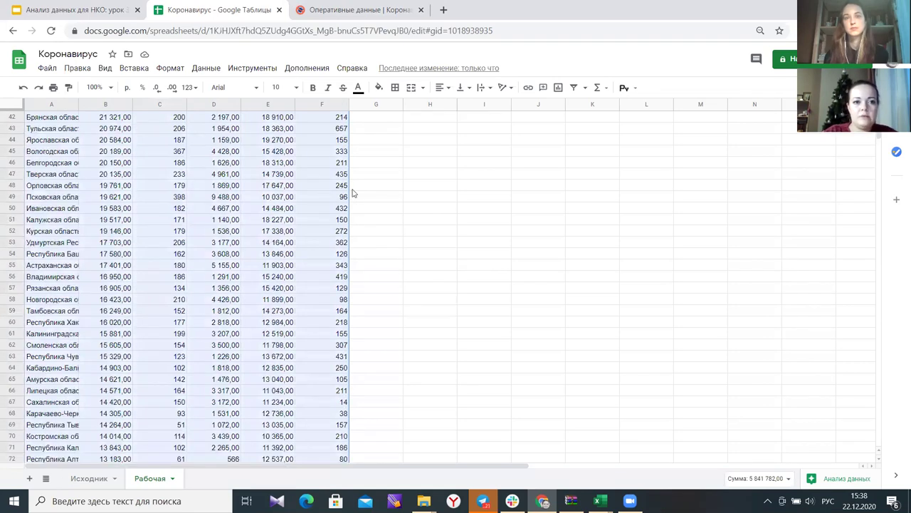
scroll(357, 187, up, 3)
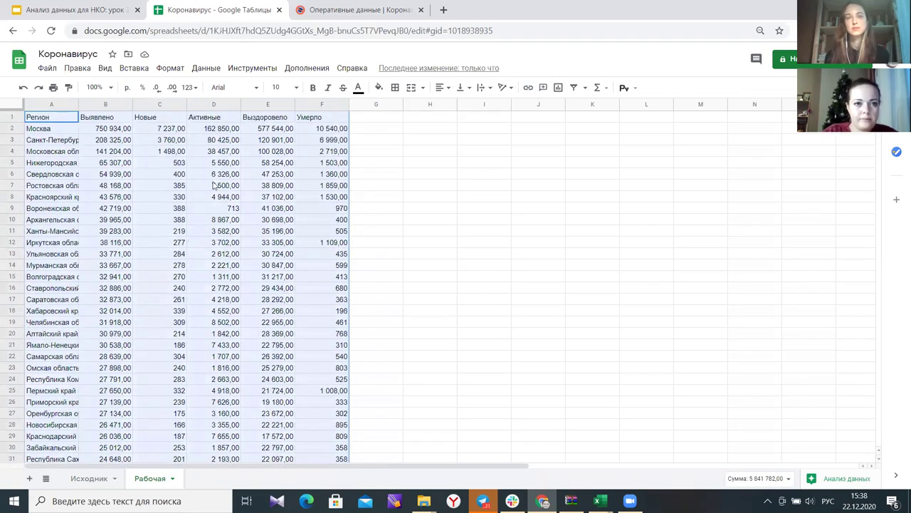
right_click(243, 152)
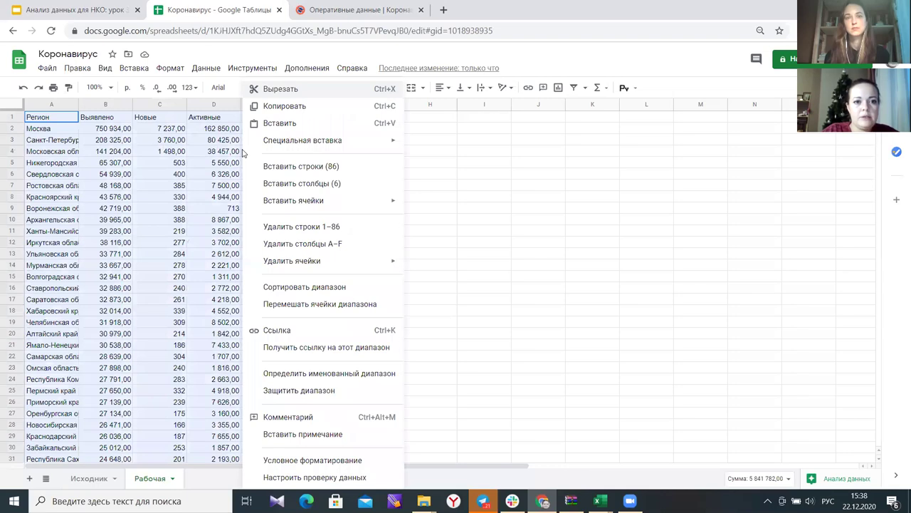
click(292, 287)
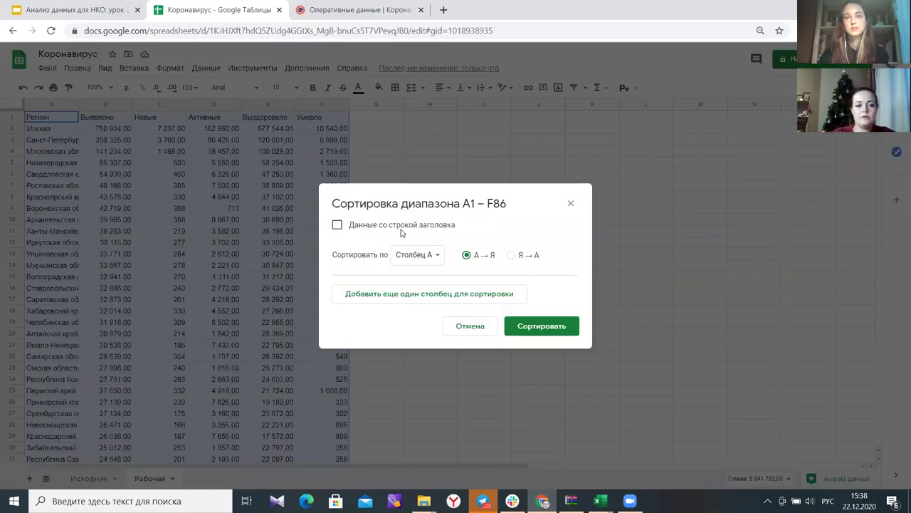
- Mark the data as having a header row and set the sort to Активные in А → Я order
click(339, 225)
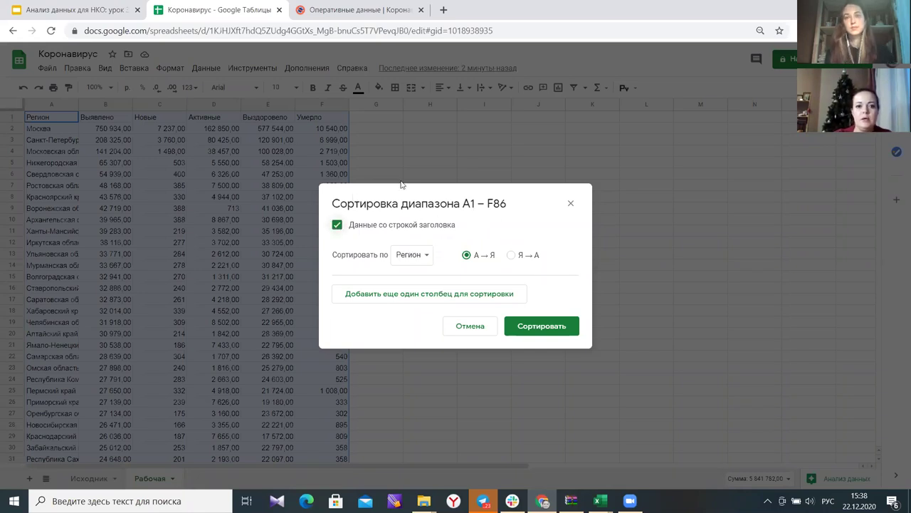
click(429, 257)
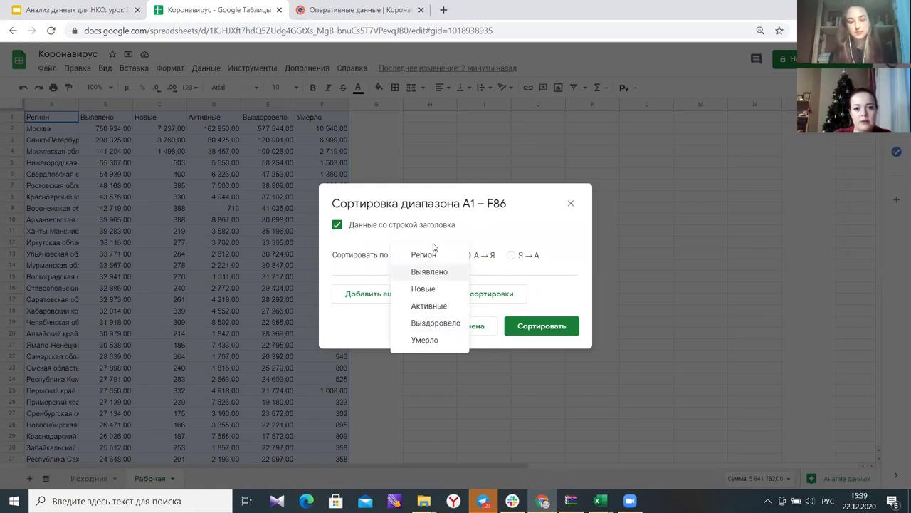
click(429, 306)
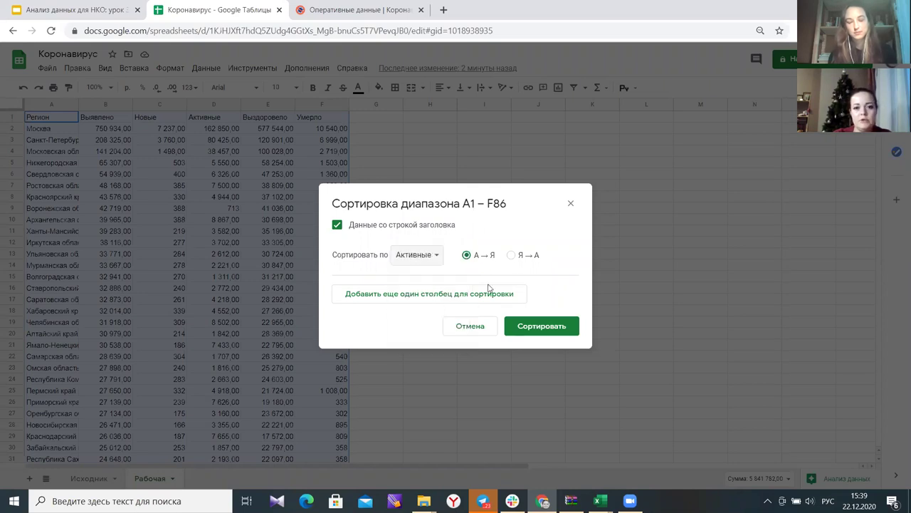
click(509, 256)
click(470, 257)
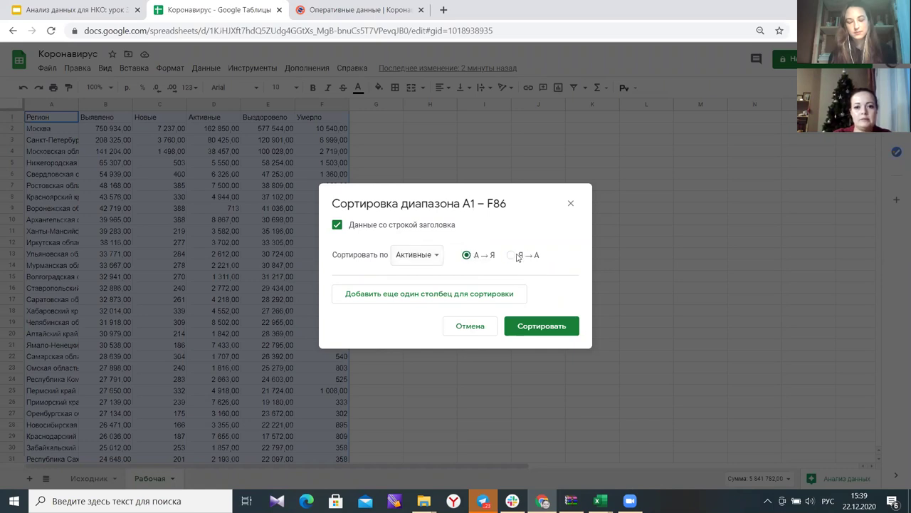
click(514, 256)
click(468, 255)
- Add a second sort level by Выздоровело and remove it again
click(436, 299)
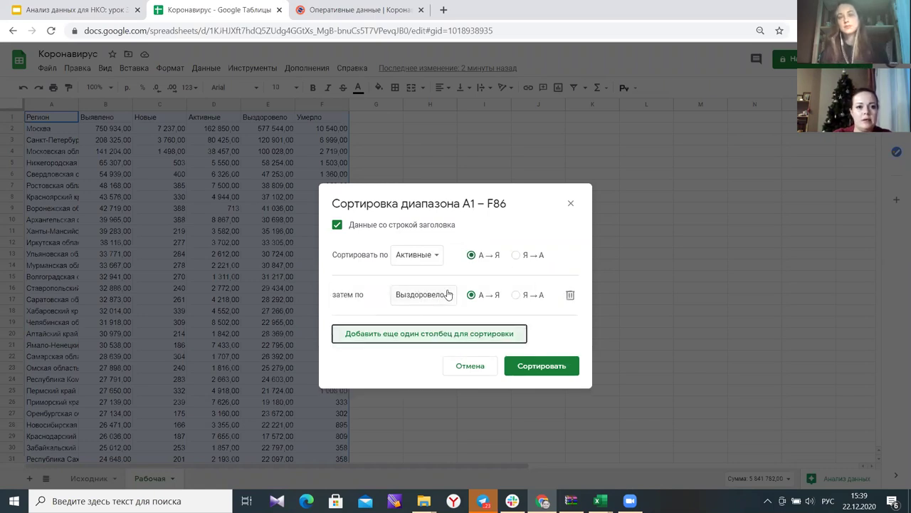
click(449, 294)
click(449, 294)
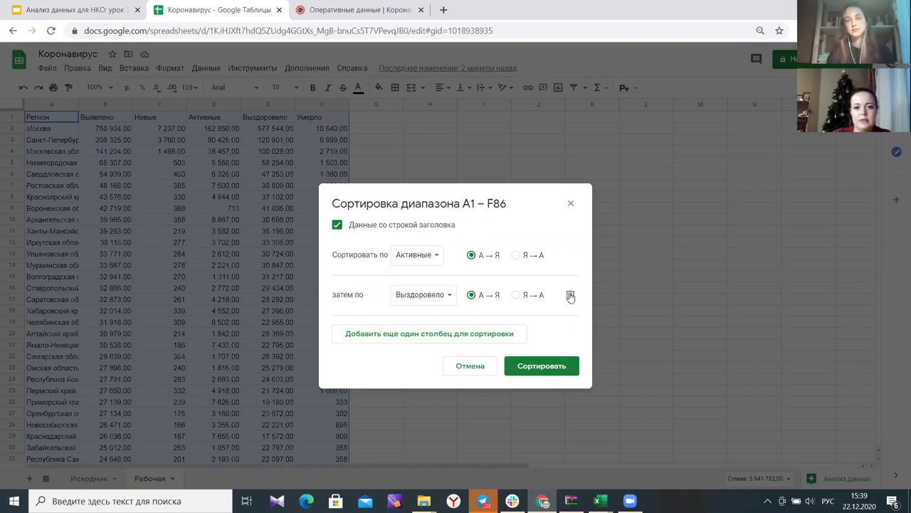
click(570, 296)
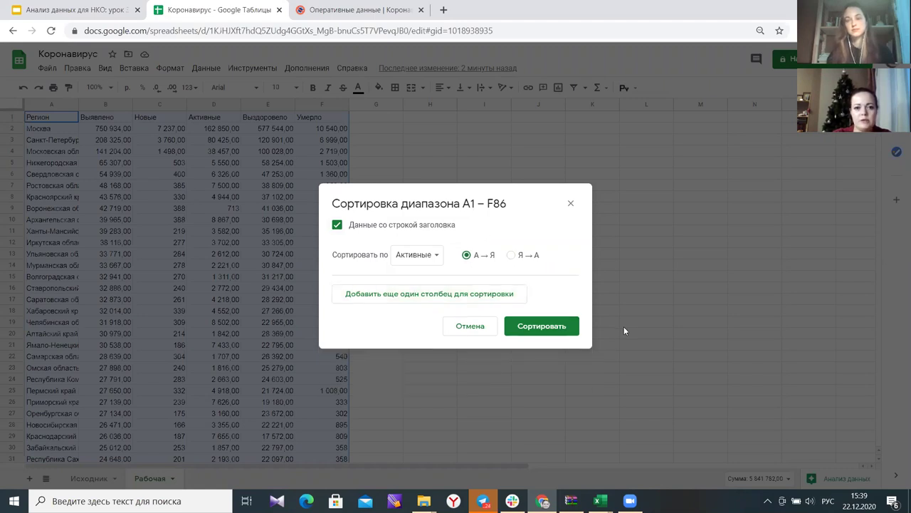
- Sort the table by Активные and check the first and last regions in the sorted order
click(556, 326)
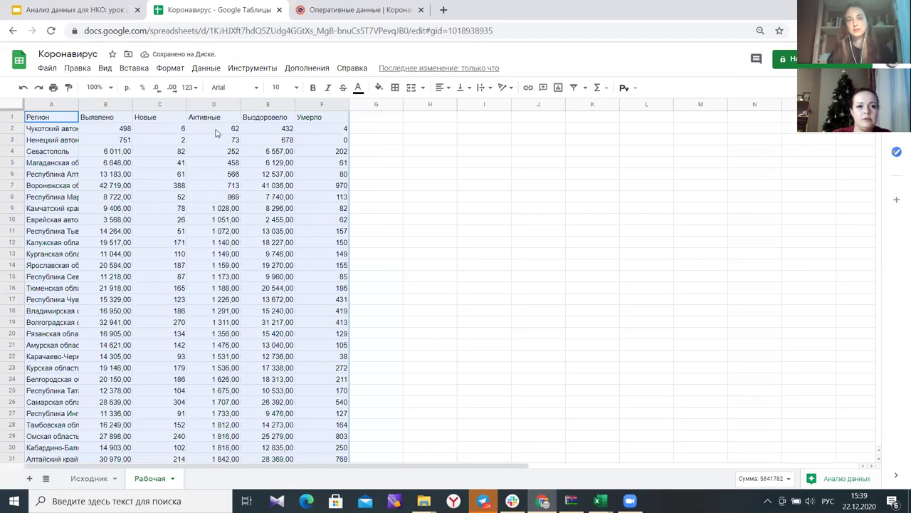
click(216, 130)
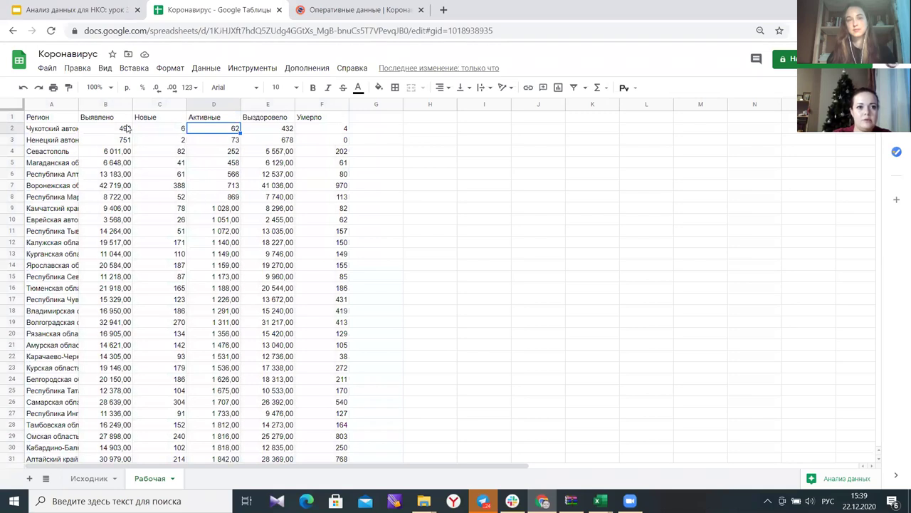
click(57, 132)
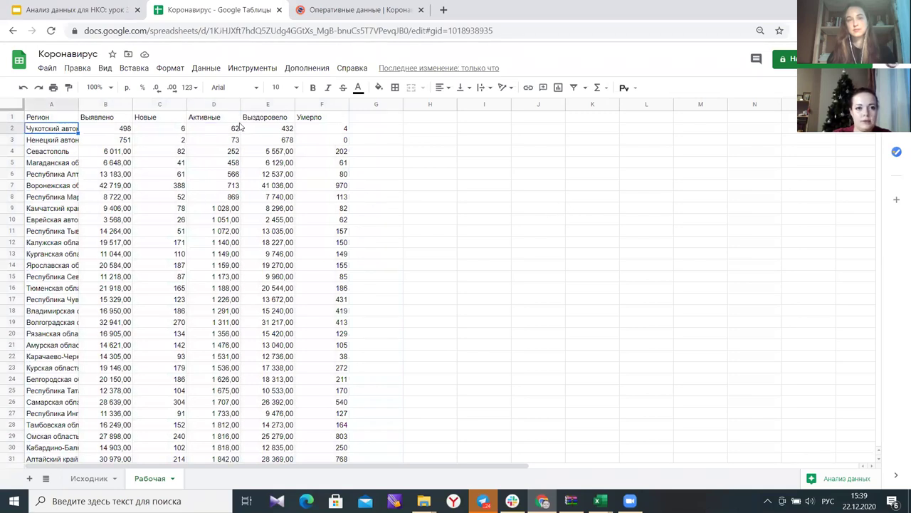
scroll(235, 238, down, 12)
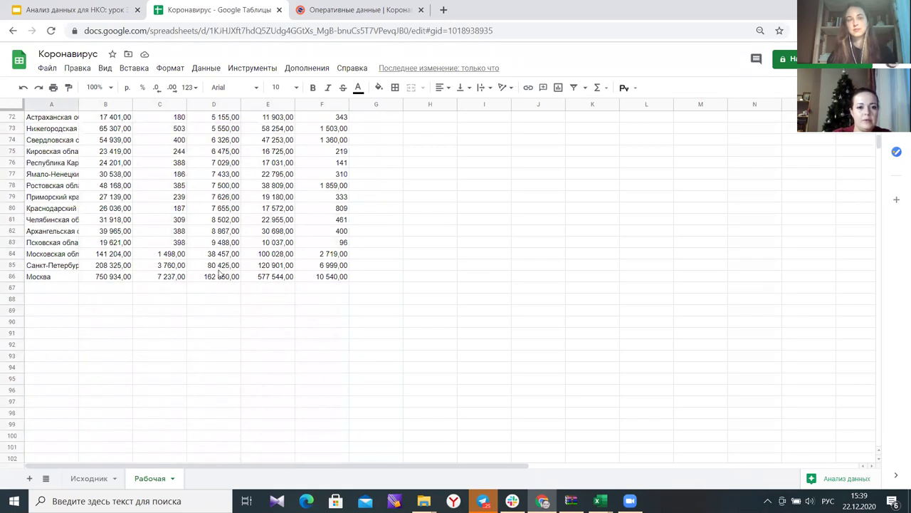
click(218, 269)
click(223, 280)
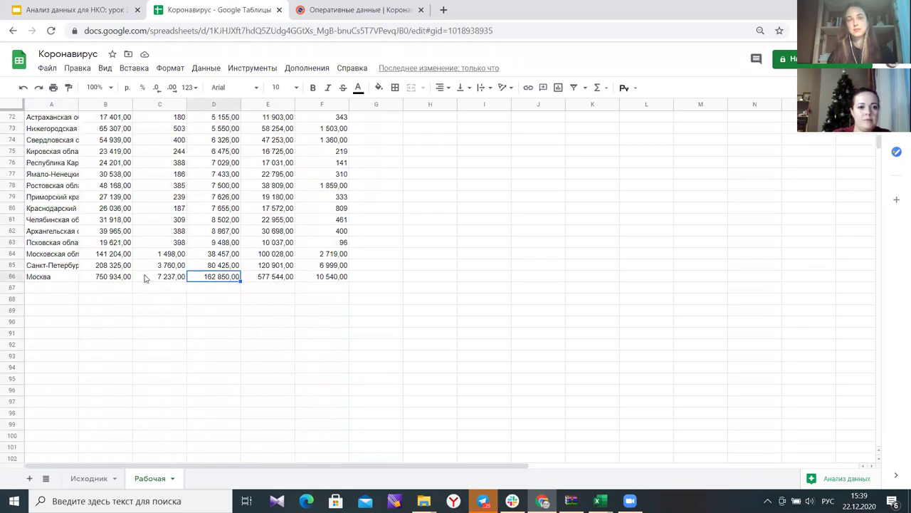
click(99, 279)
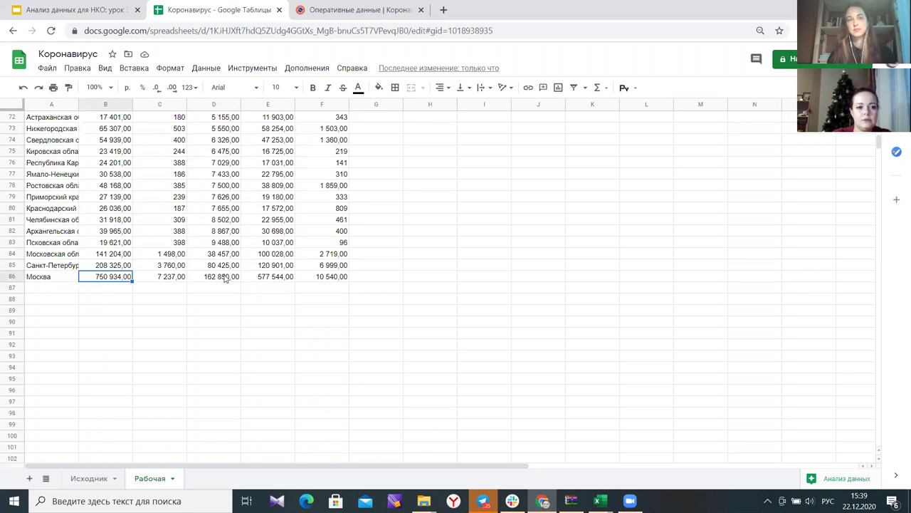
- Undo the sort by Активные on the Рабочая sheet
scroll(222, 271, up, 20)
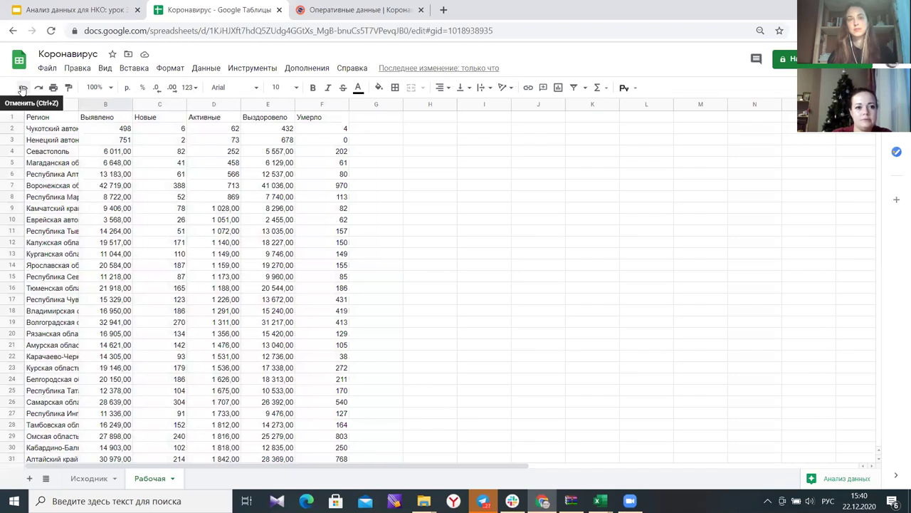
click(23, 87)
- Enter the label МИН in cell A87, directly below the last region
scroll(176, 233, down, 12)
click(107, 293)
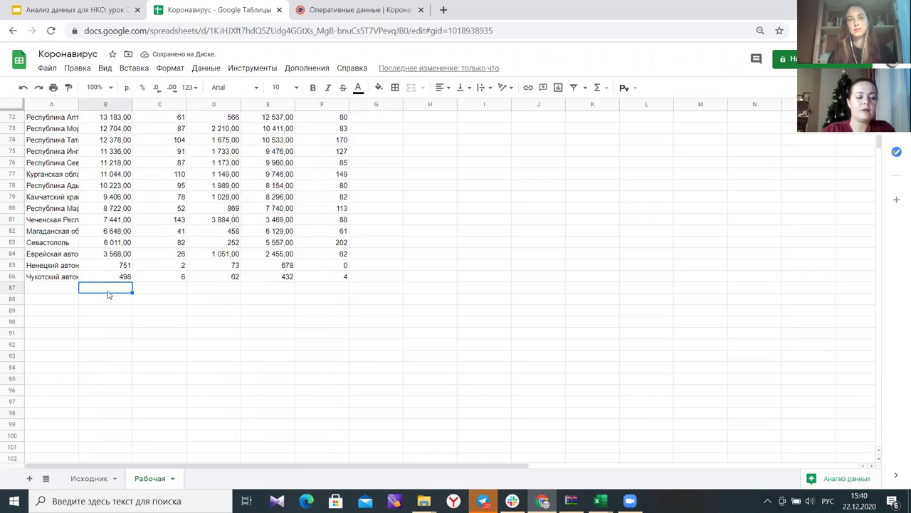
click(53, 294)
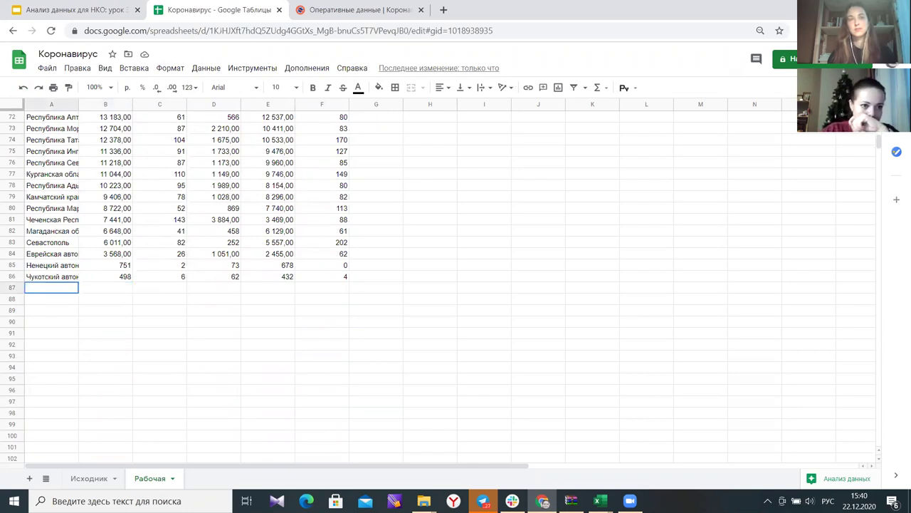
text(Ми)
key(BackSpace)
key(alt+shift)
text(jcr)
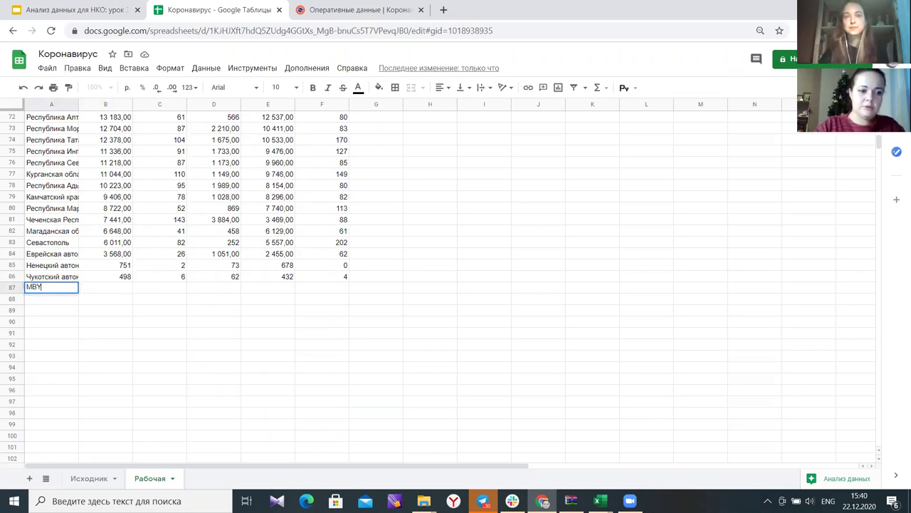
key(BackSpace)
key(BackSpace)
key(BackSpace)
key(alt+shift)
text(ин)
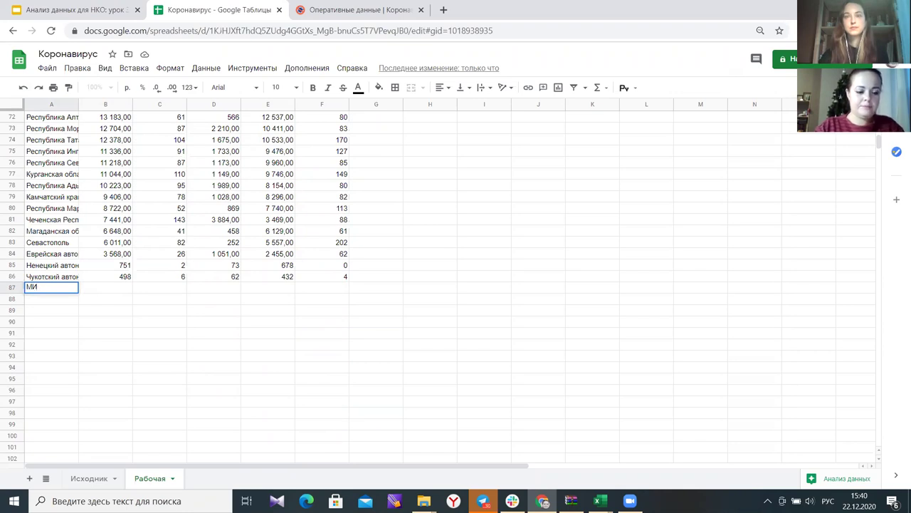
text(н)
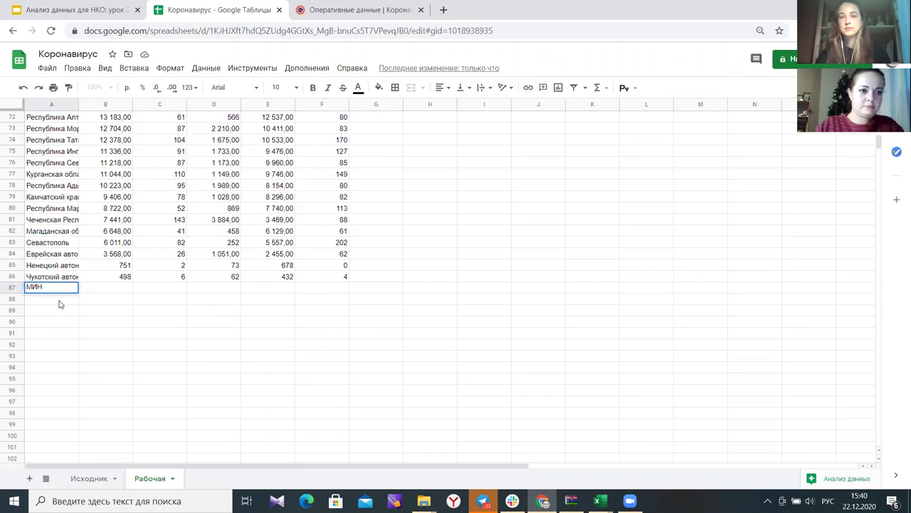
key(Return)
- Enter the labels МАКС, СРЕДНЕЕ, МОДА and МЕДИАНА in cells A88 to A91 under МИН
text(М)
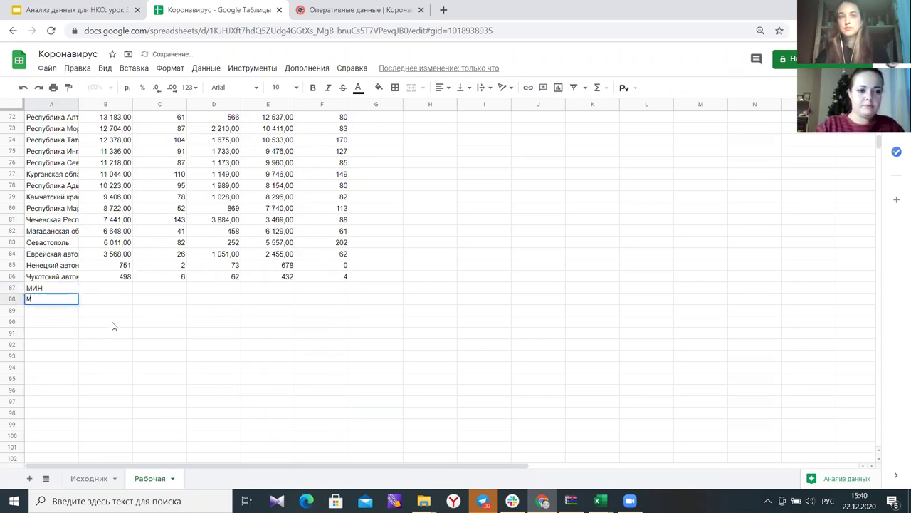
text(АКС)
key(Return)
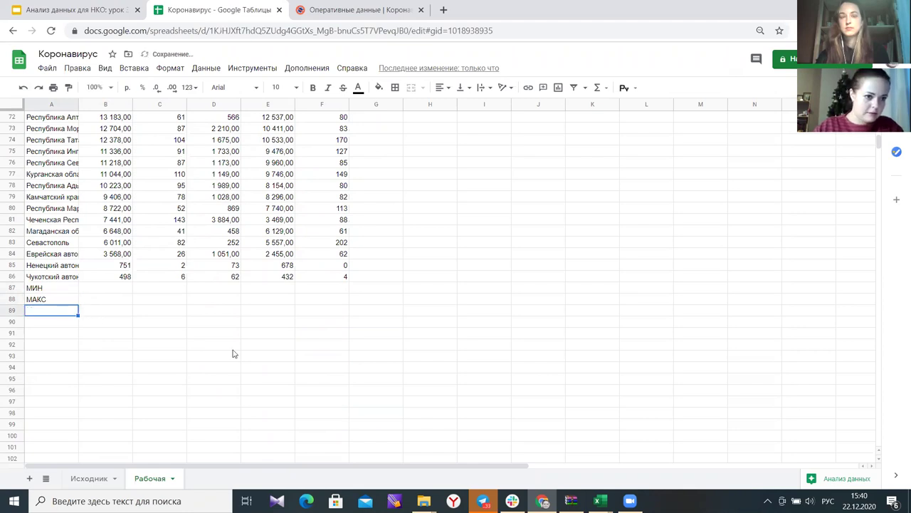
text(СРЕДНЕЕ)
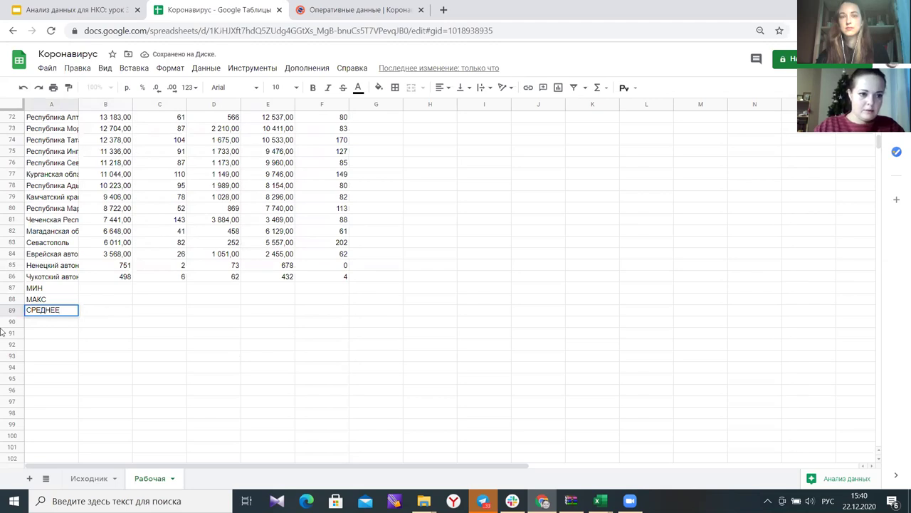
key(Return)
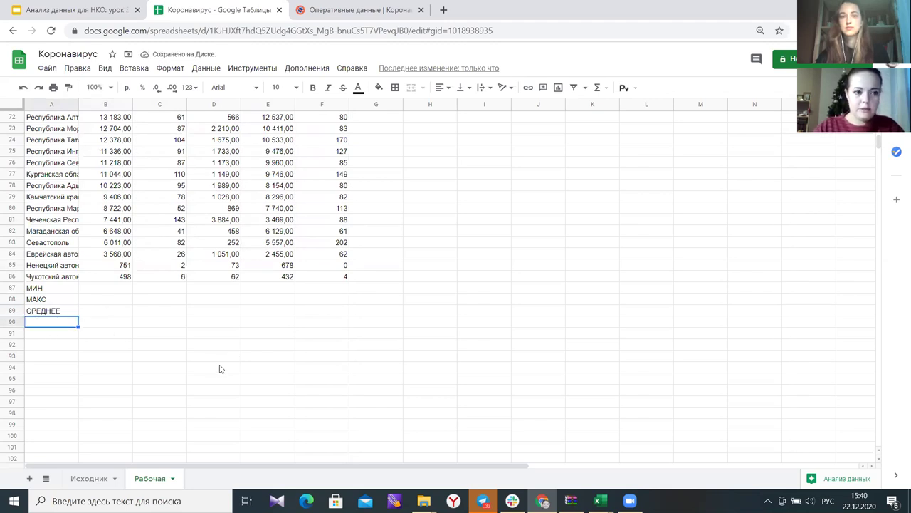
text(МОДА)
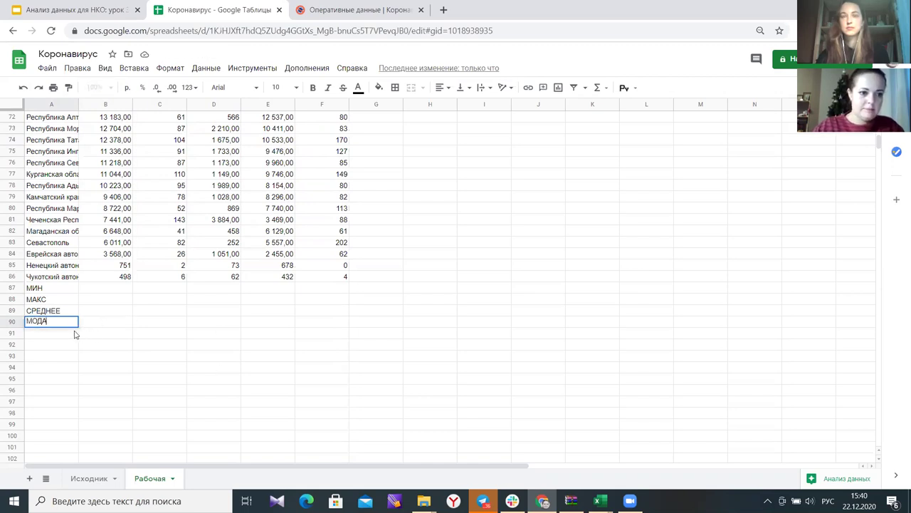
key(Return)
text(МЕДИАНА)
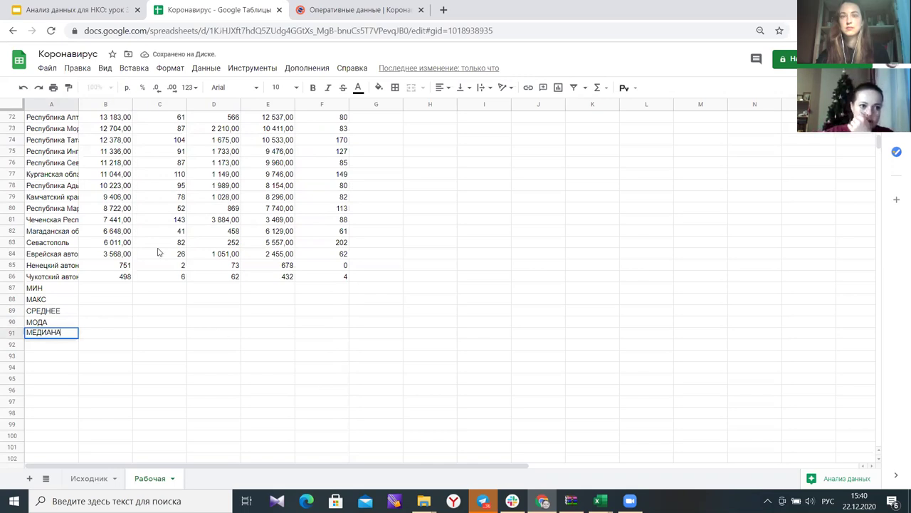
click(203, 329)
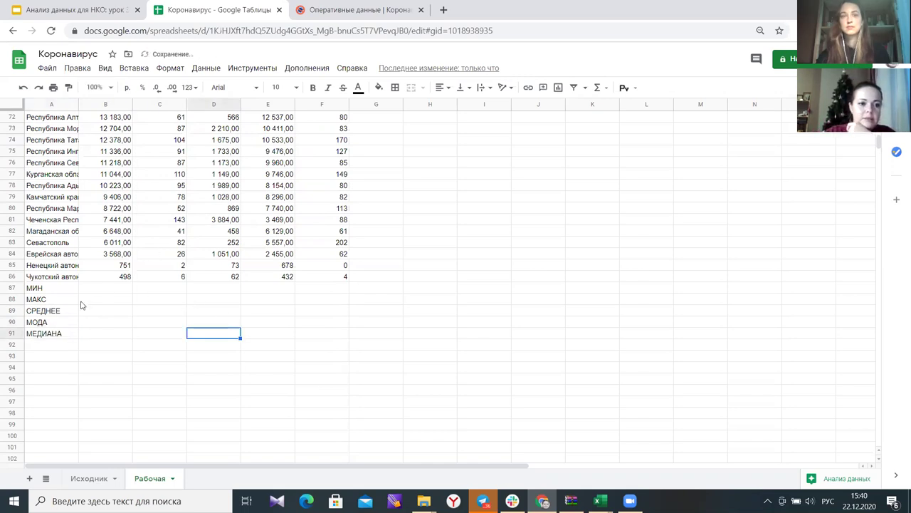
- Enter the formula =МИН(B2:B86) in cell B87 to get the minimum of the Выявлено column
scroll(132, 358, up, 1)
scroll(132, 359, up, 1)
click(121, 360)
text(=)
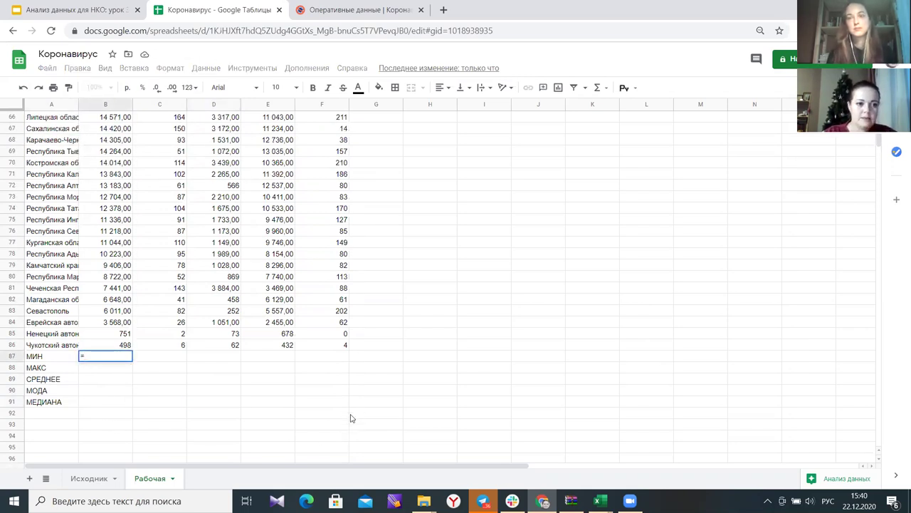
text(М)
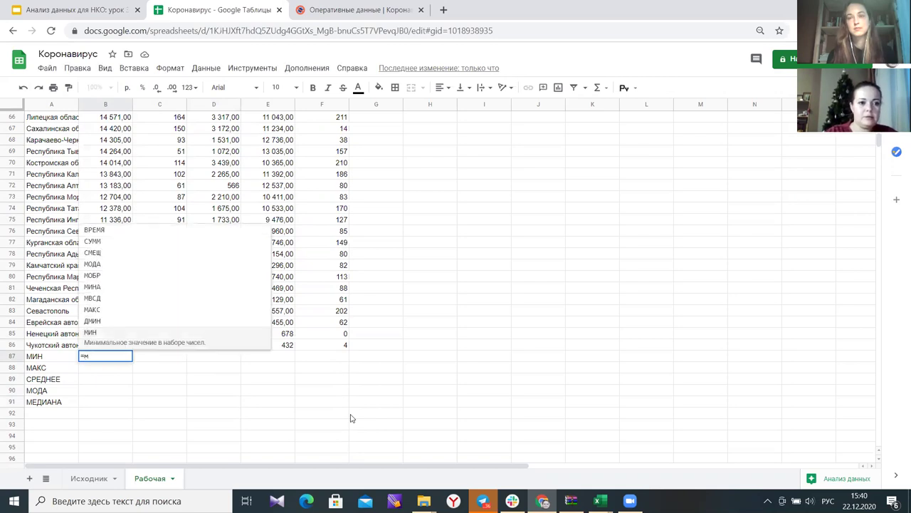
key(BackSpace)
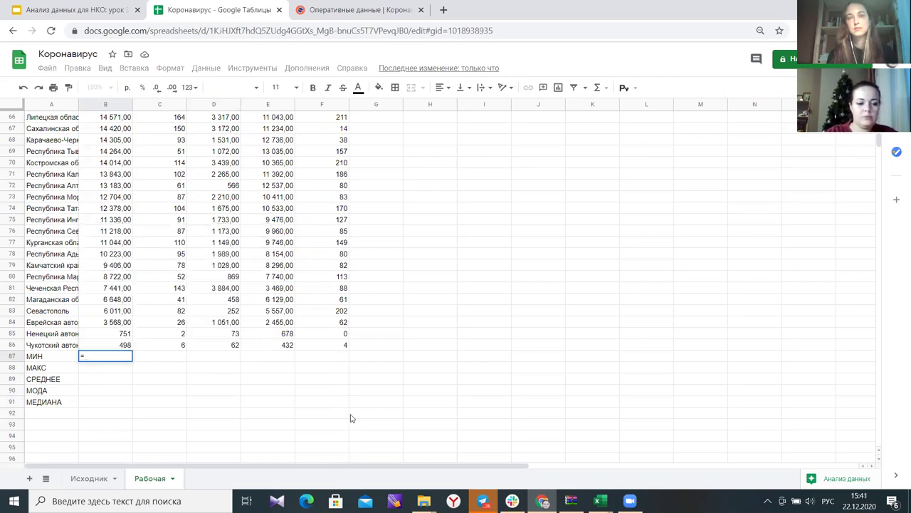
text(ми)
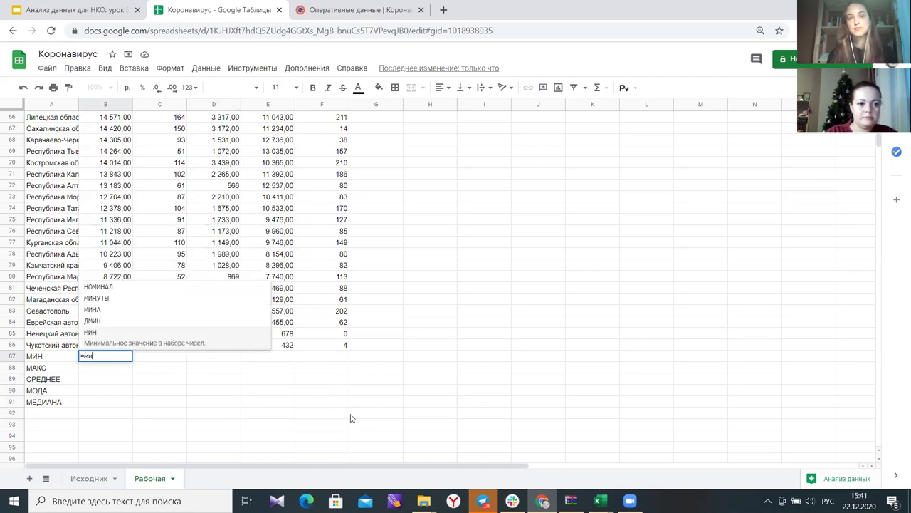
text(н)
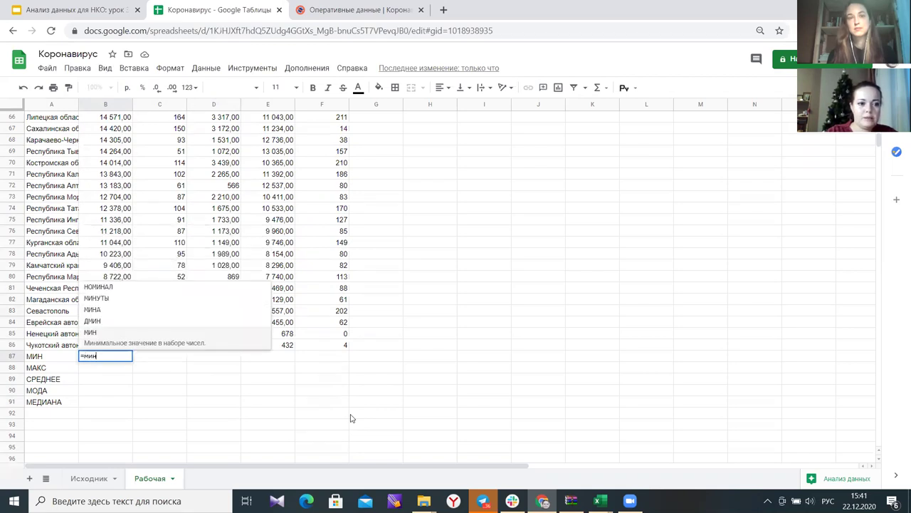
click(149, 342)
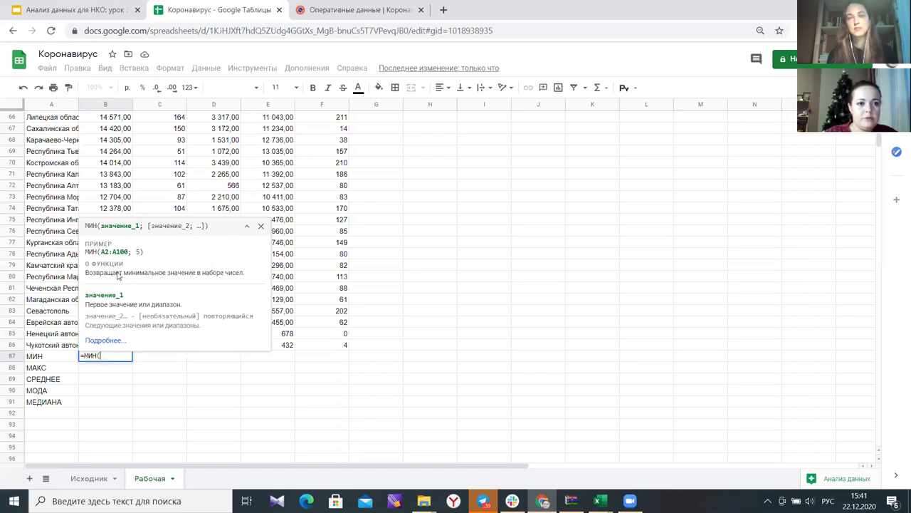
scroll(125, 160, up, 9)
scroll(122, 169, up, 12)
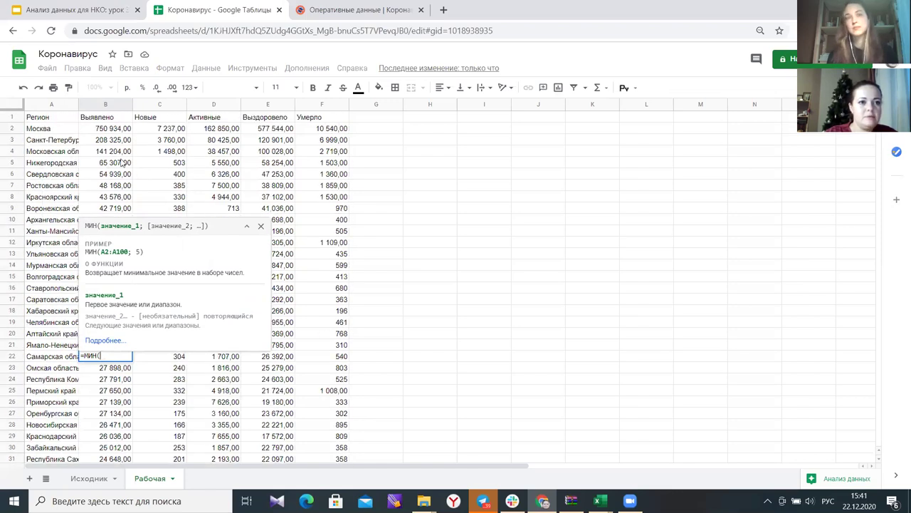
click(101, 133)
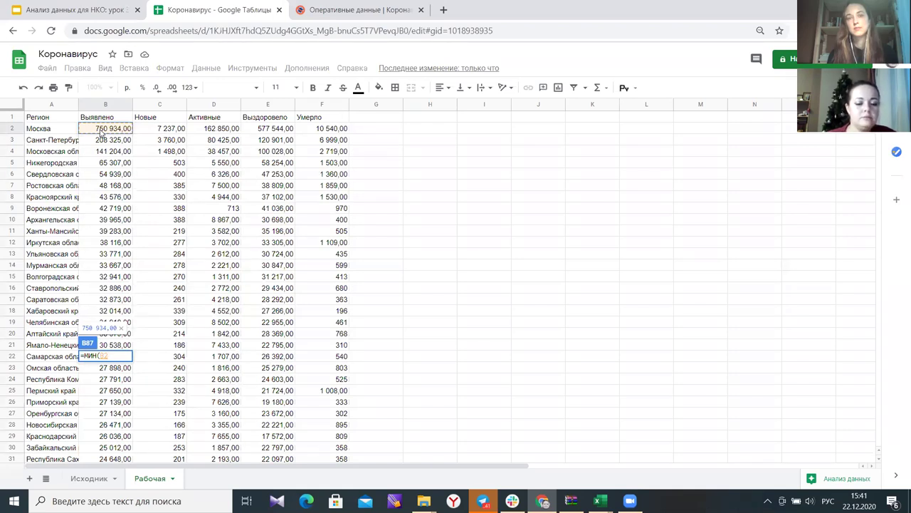
key(ctrl+shift+Down)
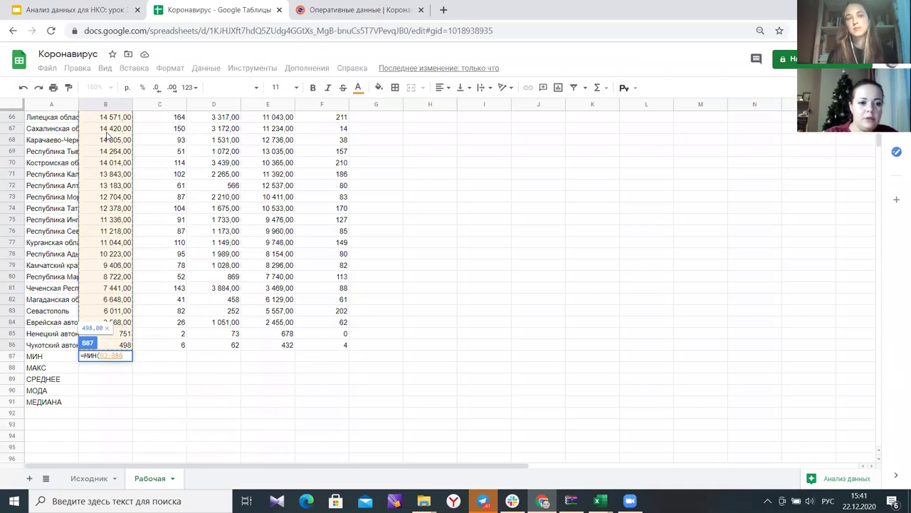
text())
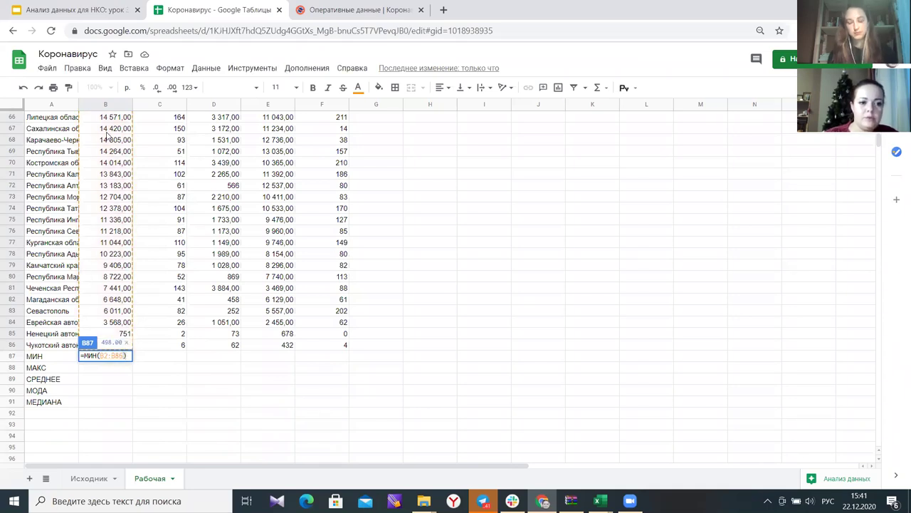
key(Return)
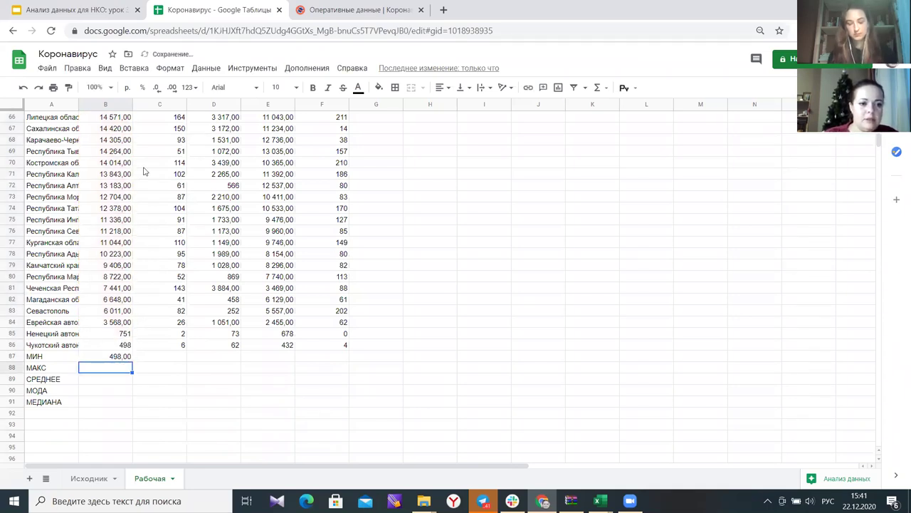
- Fill the МИН formula from B87 across the row to F87
click(128, 345)
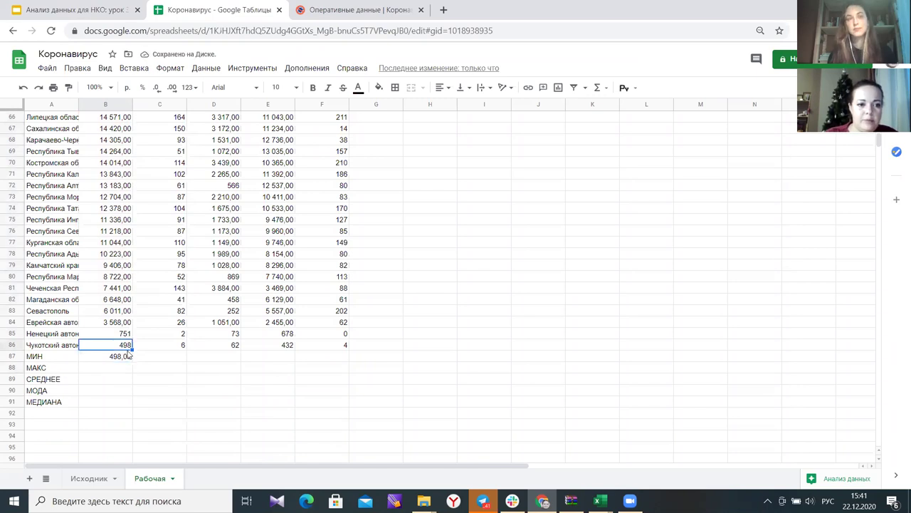
click(130, 356)
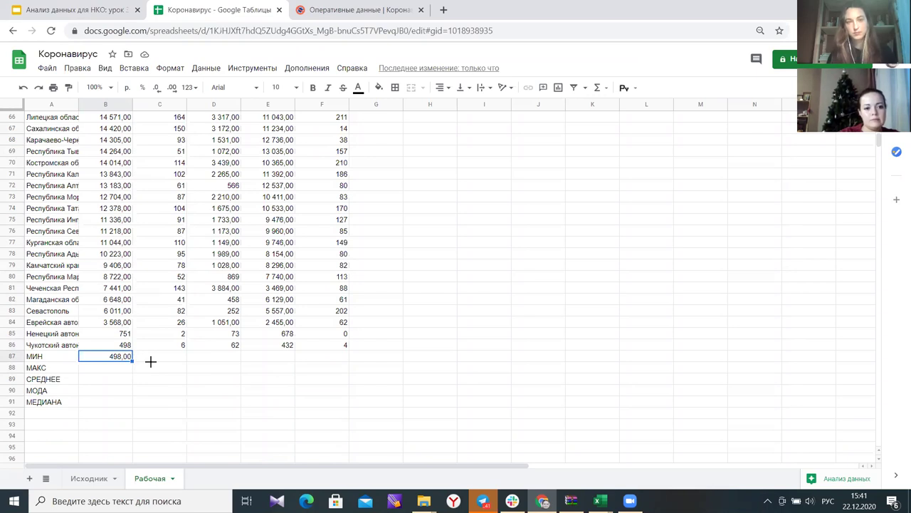
drag(132, 361, 335, 357)
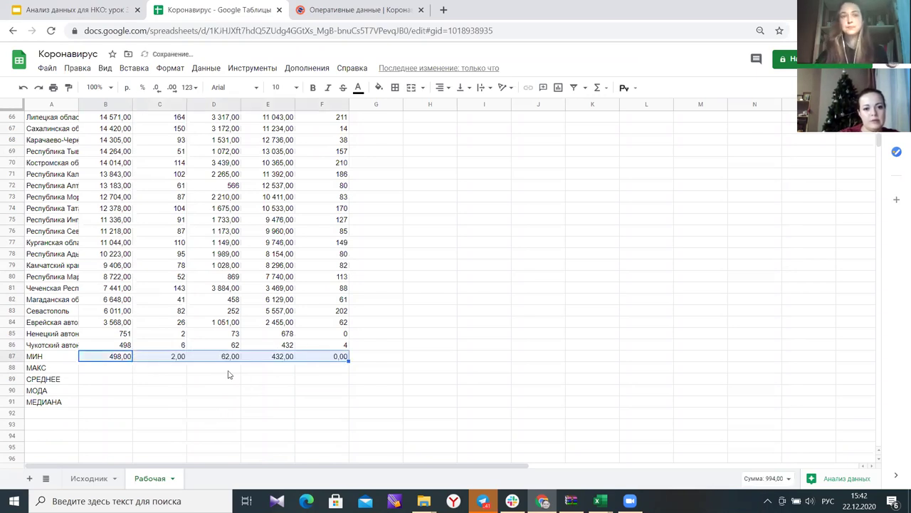
- Examine the МИН formulas in C87 and B87 to compare the column ranges they reference
click(171, 357)
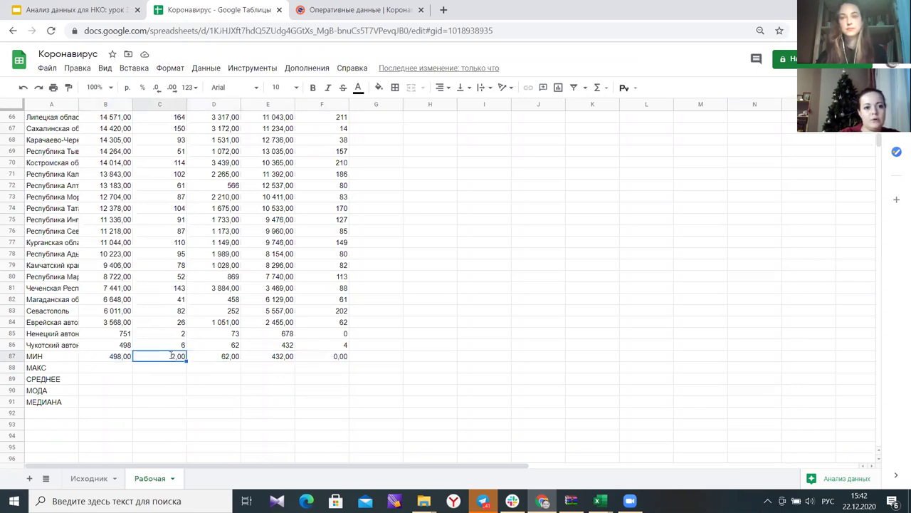
double_click(171, 358)
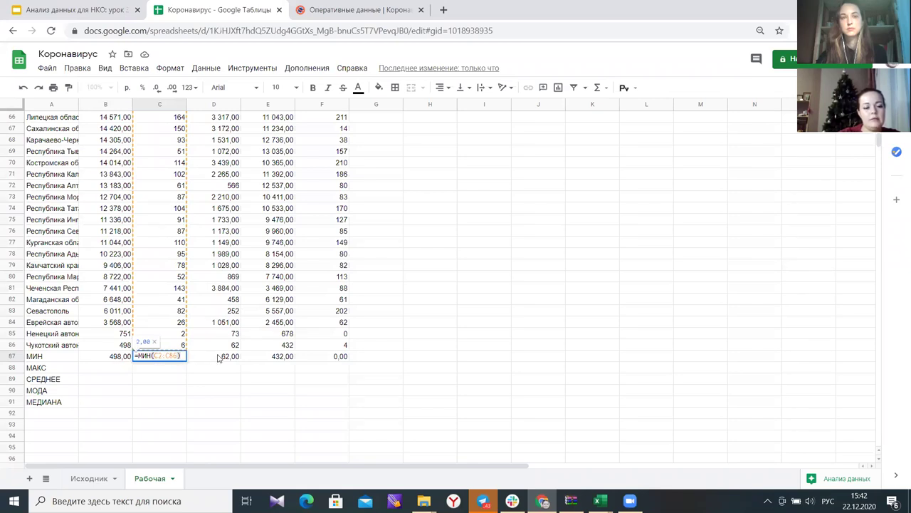
click(128, 357)
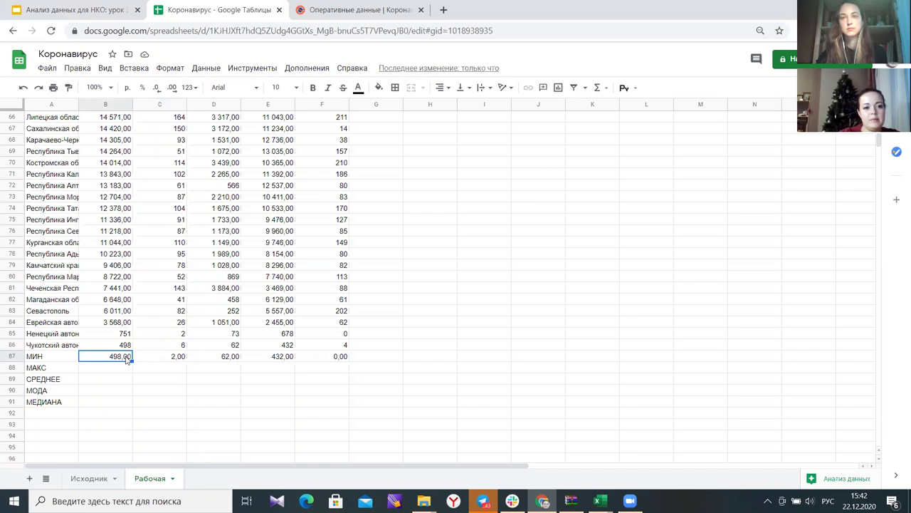
key(Return)
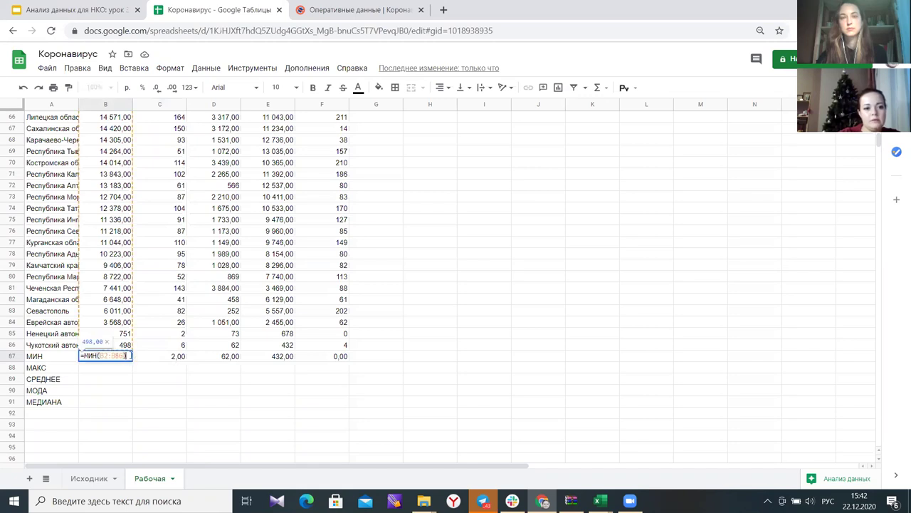
double_click(146, 361)
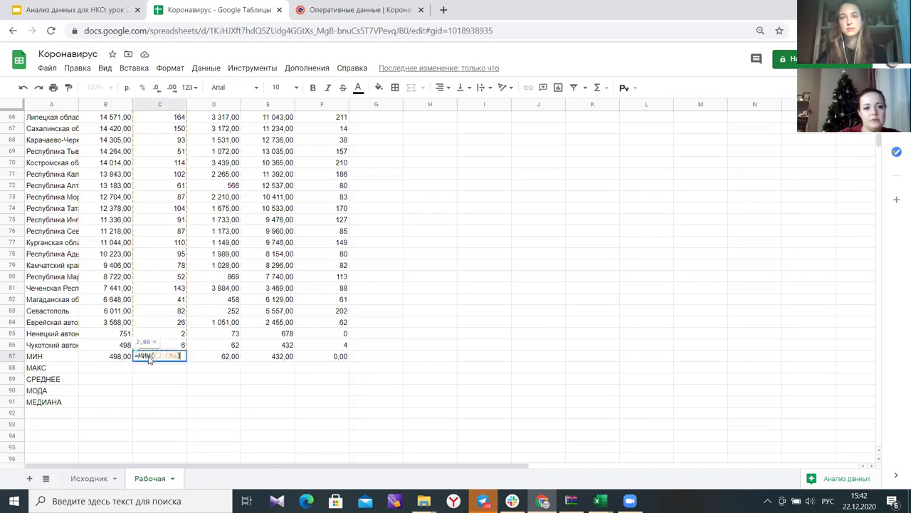
click(218, 353)
click(246, 356)
- Try adding dollar signs before the column and row of D2 in the D87 formula, then remove them
double_click(222, 355)
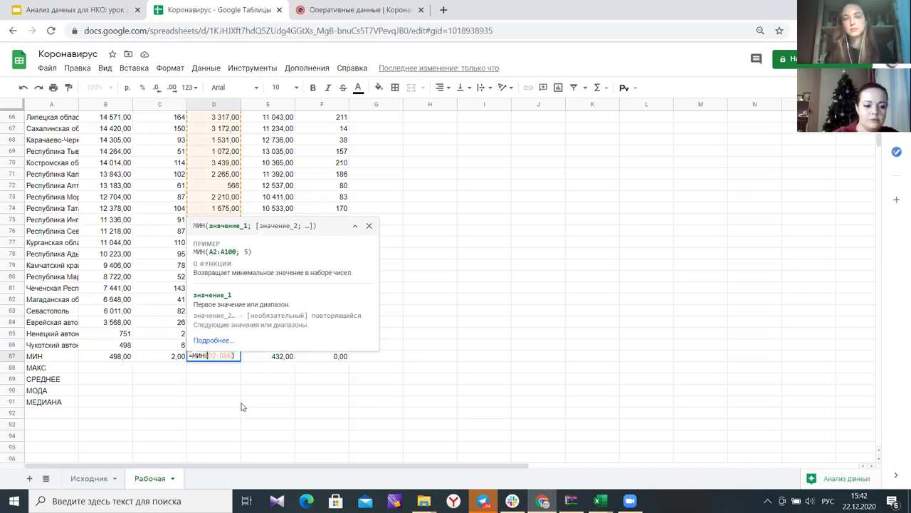
key(alt+shift)
text($)
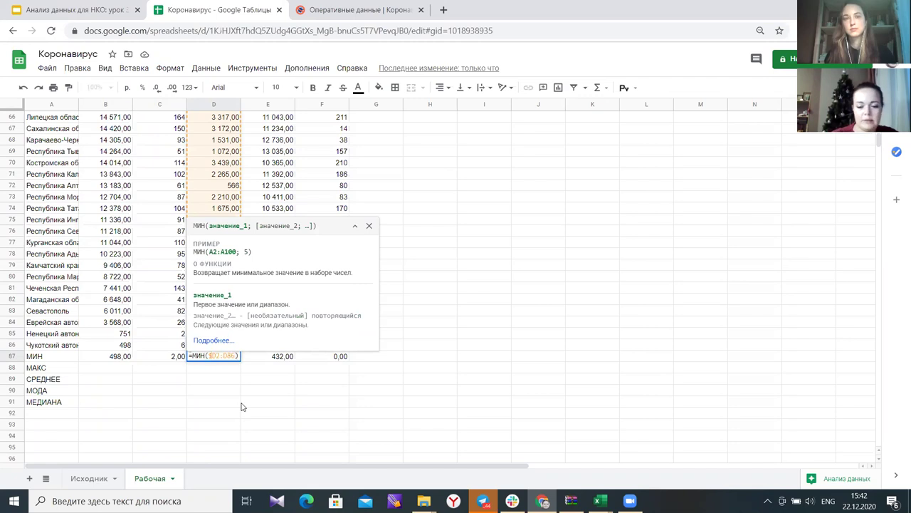
key(Right)
text($)
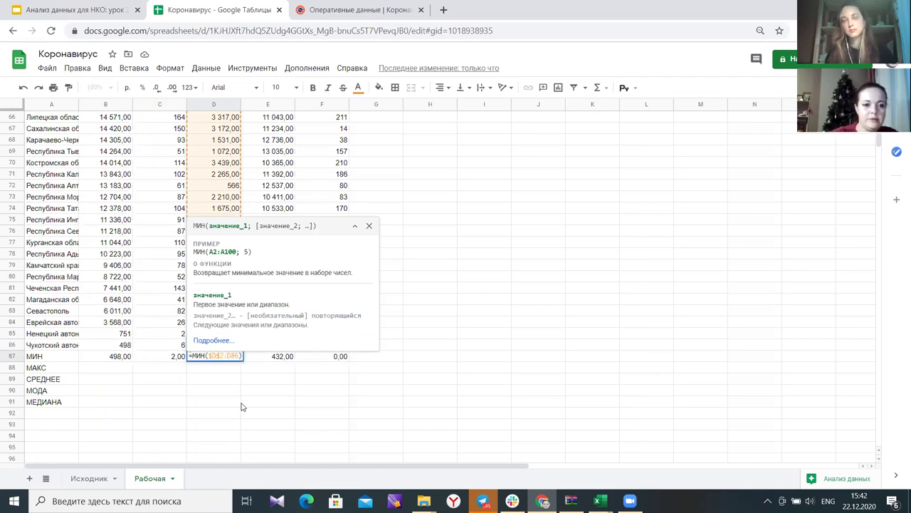
key(BackSpace)
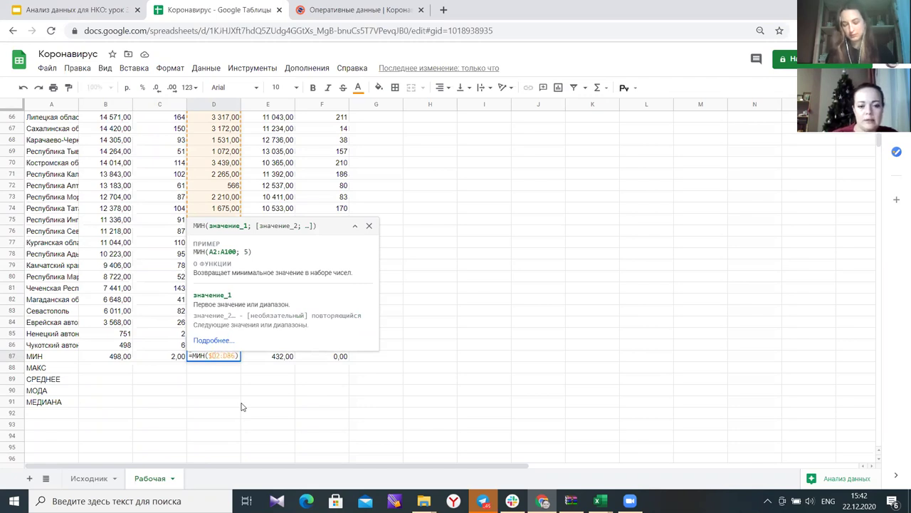
key(Left)
key(BackSpace)
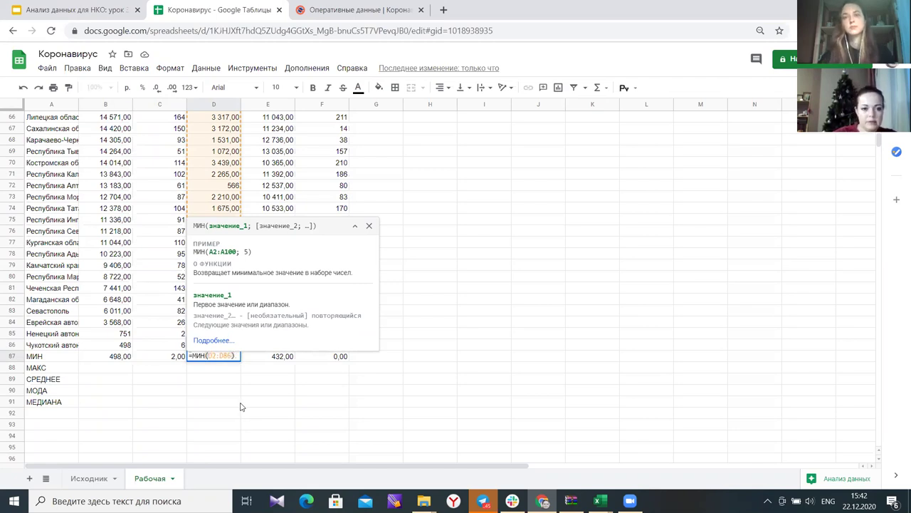
click(217, 401)
- Begin a МАКС formula in cell B88 with the range B1:B86 of the Выявлено column as its argument
scroll(114, 349, down, 1)
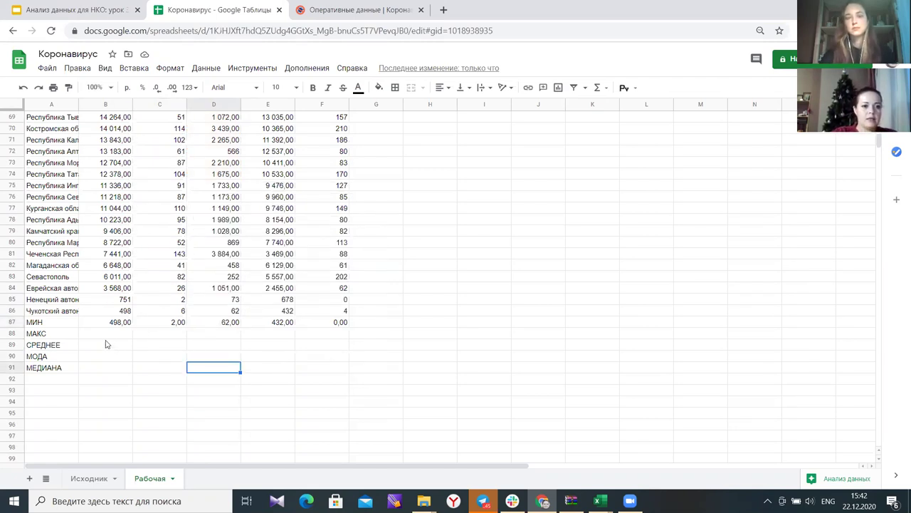
click(109, 349)
key(Up)
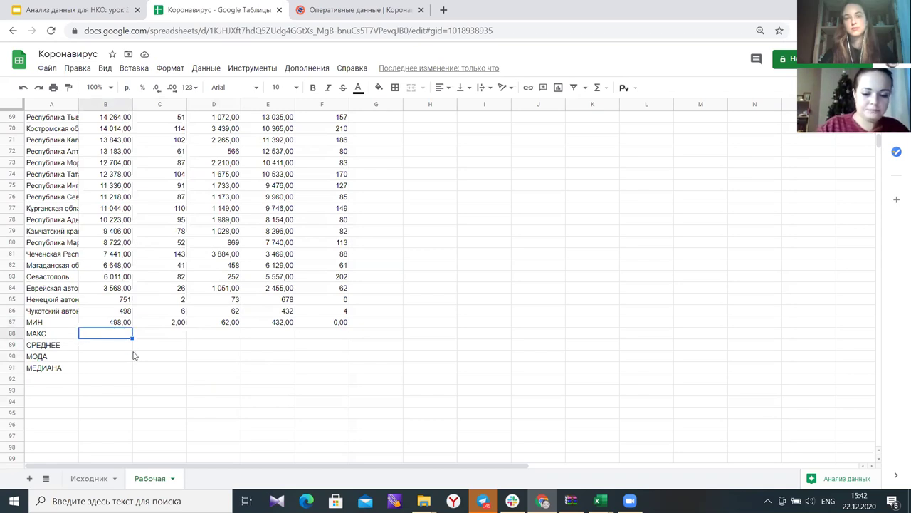
text(=)
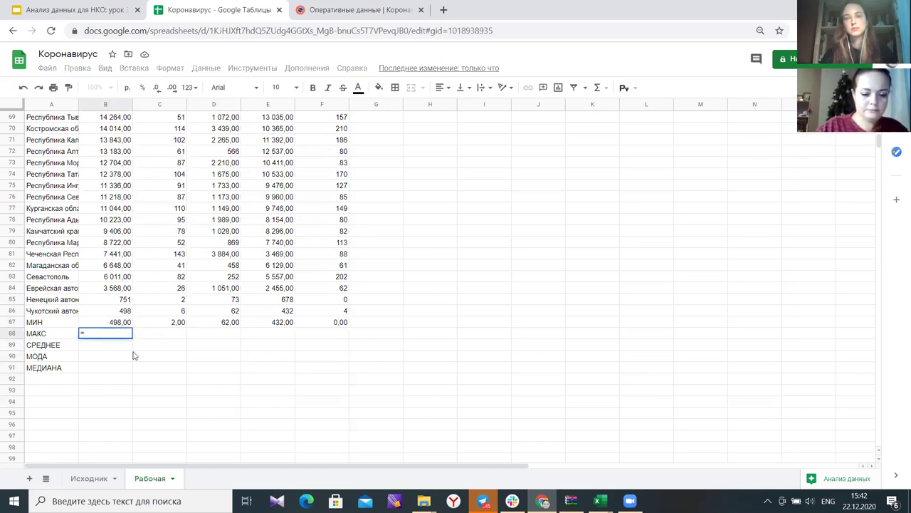
text(m)
key(BackSpace)
key(alt+shift)
text(М)
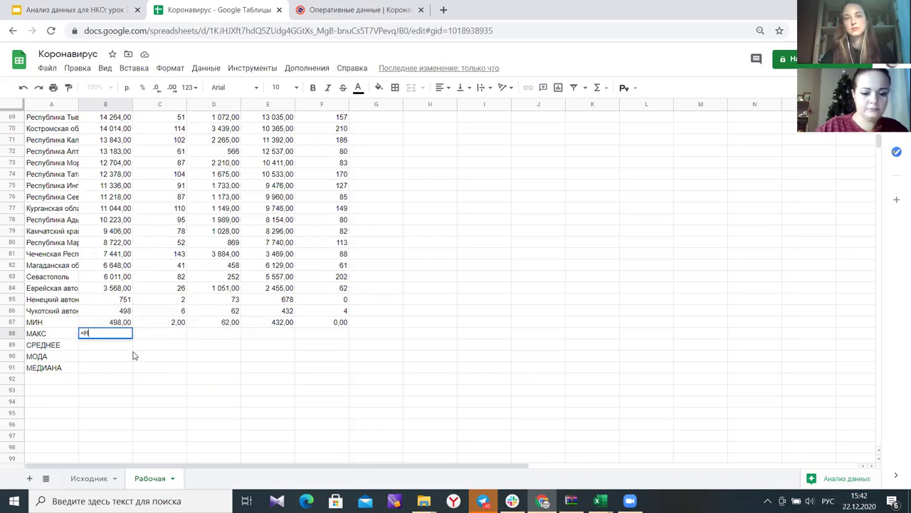
text(АКС)
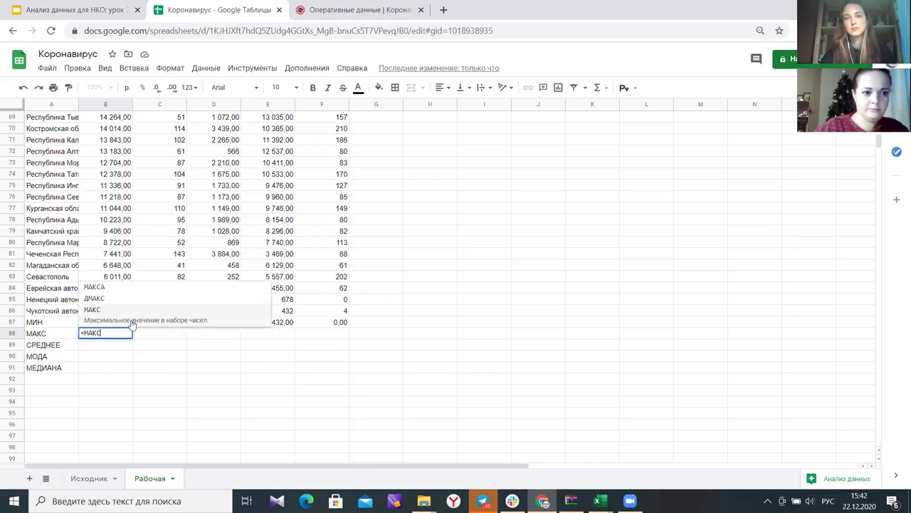
text(()
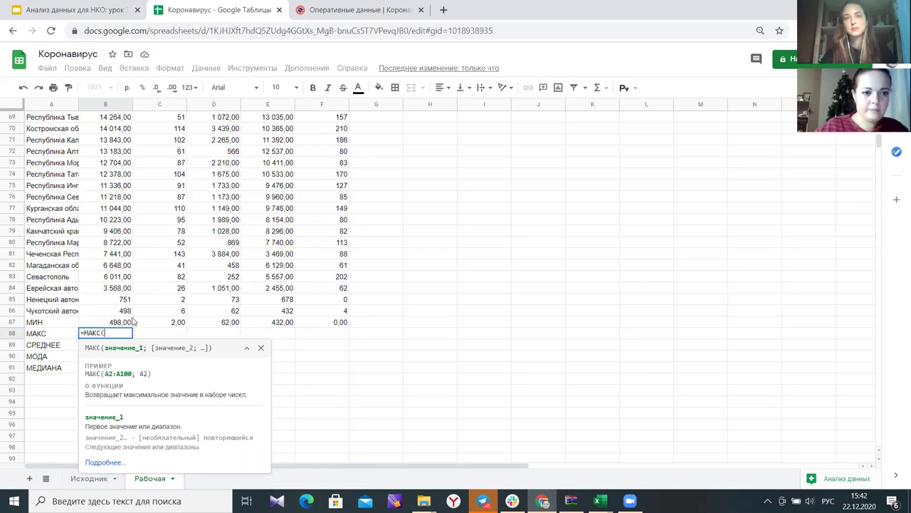
click(115, 311)
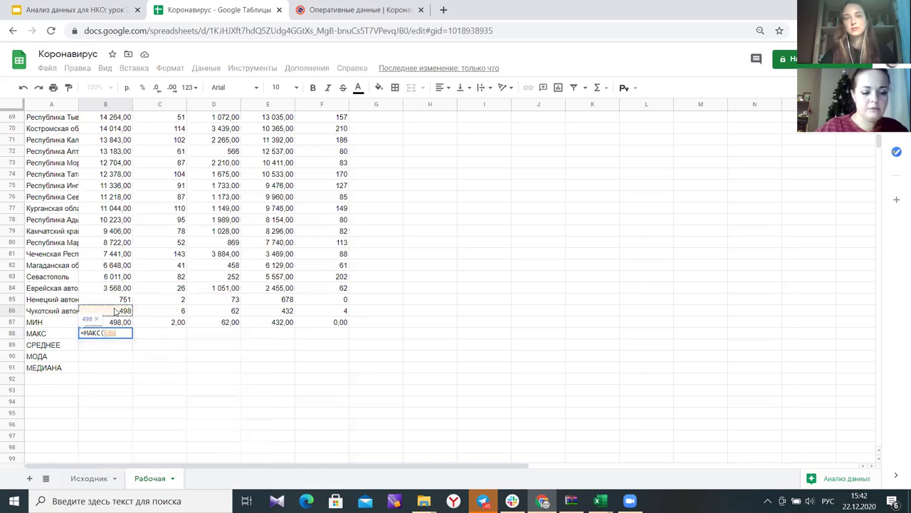
key(ctrl+shift+Up)
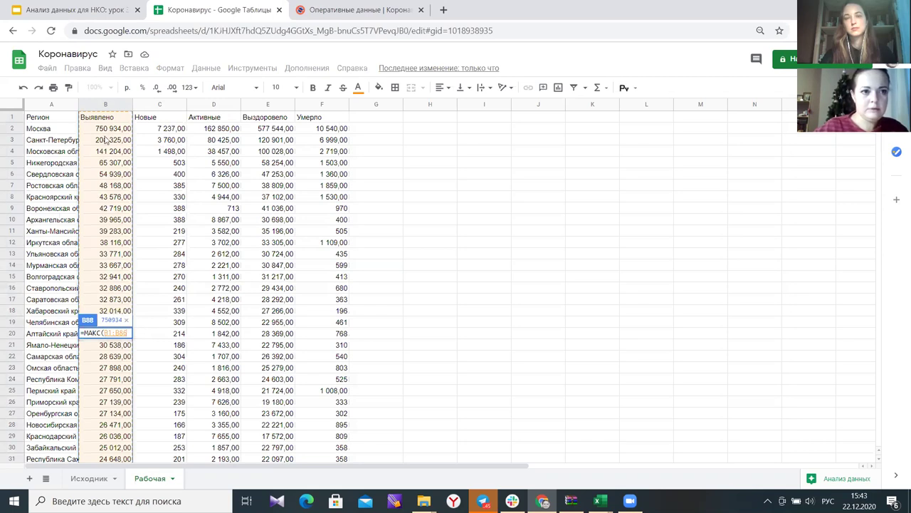
text(;)
click(107, 119)
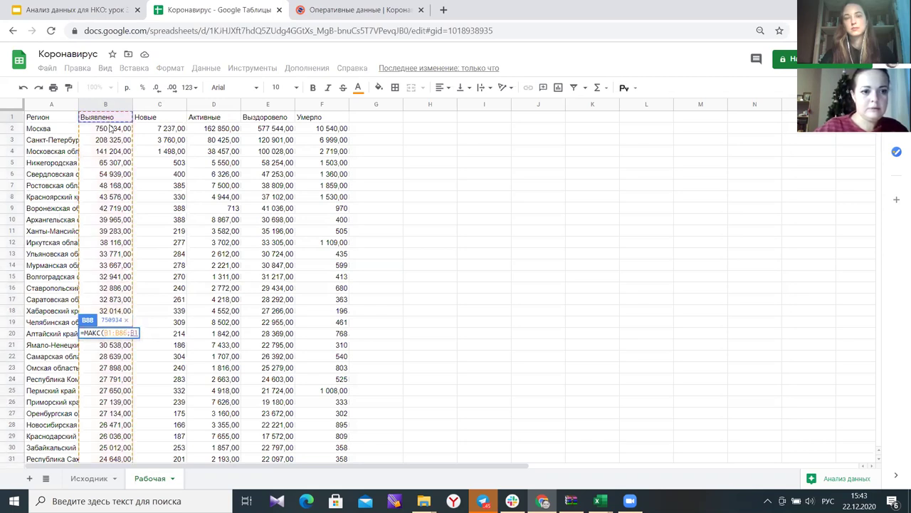
key(BackSpace)
key(BackSpace)
key(BackSpace)
- Complete the МАКС formula in B88 with its range corrected to B2:B86
text())
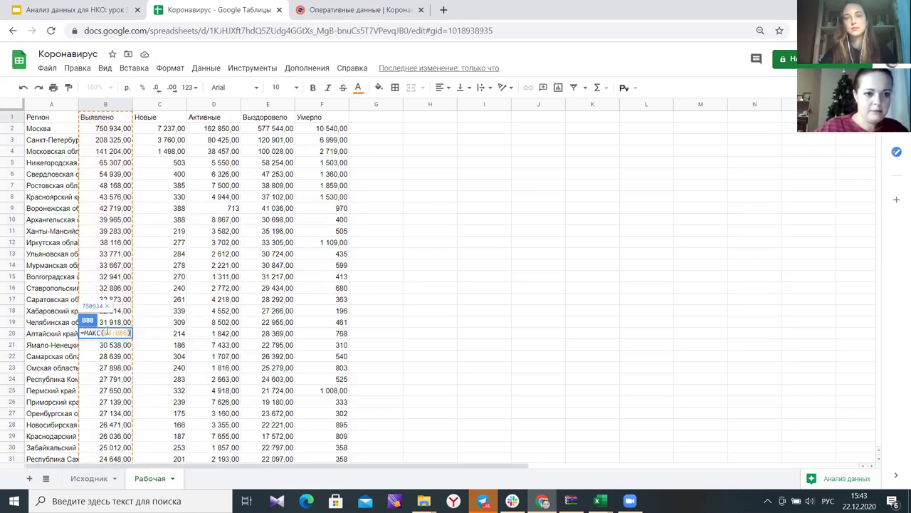
click(109, 332)
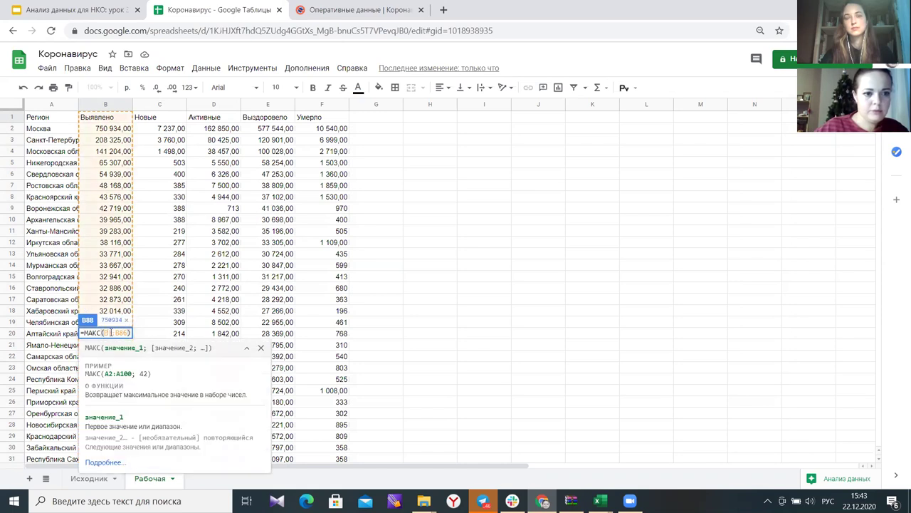
key(Delete)
text(2)
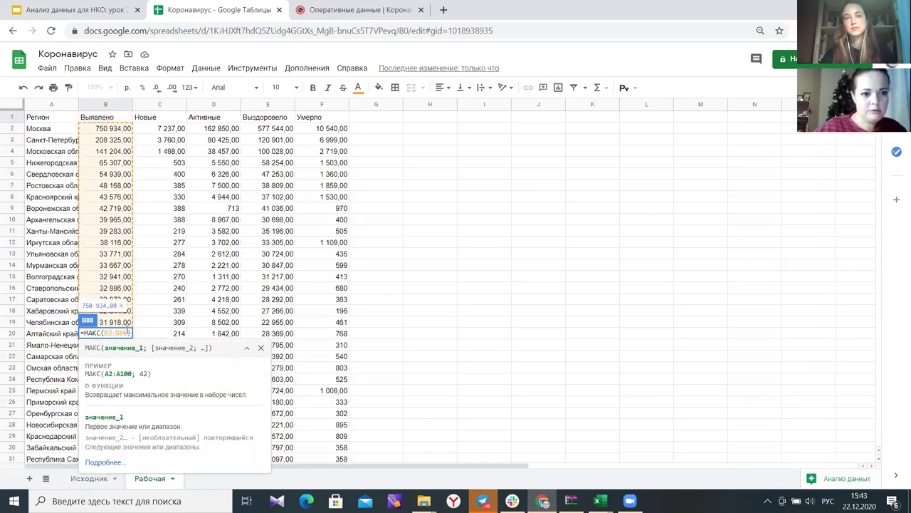
key(Return)
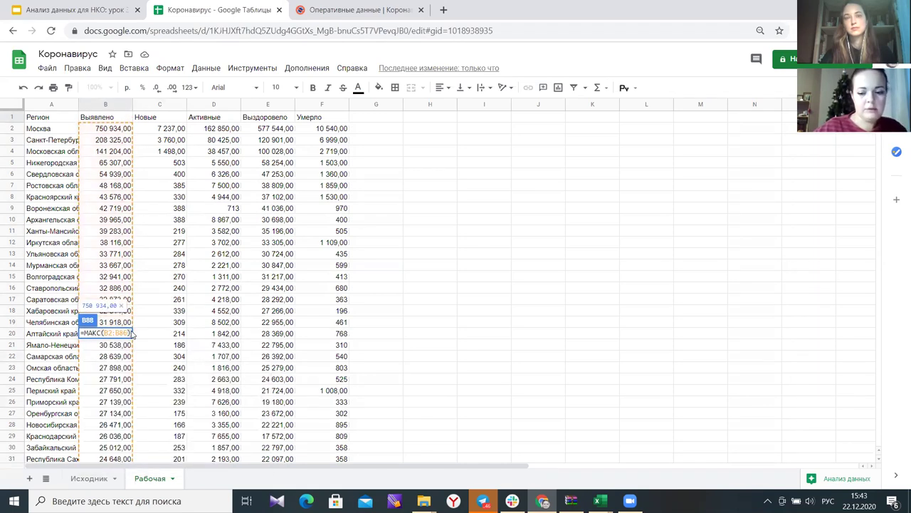
- Enter a СРЗНАЧ formula over the range B2:B86 in cell B89 of the СРЕДНЕЕ row
scroll(146, 307, down, 2)
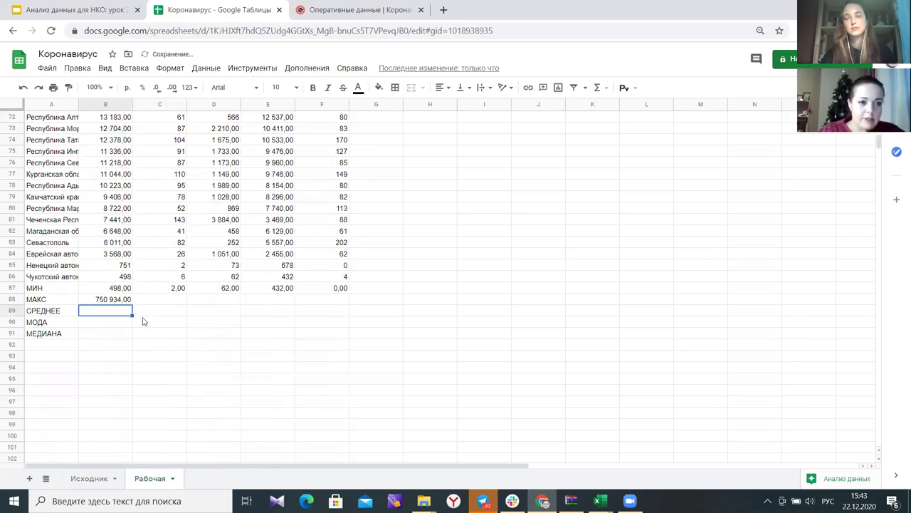
text(=)
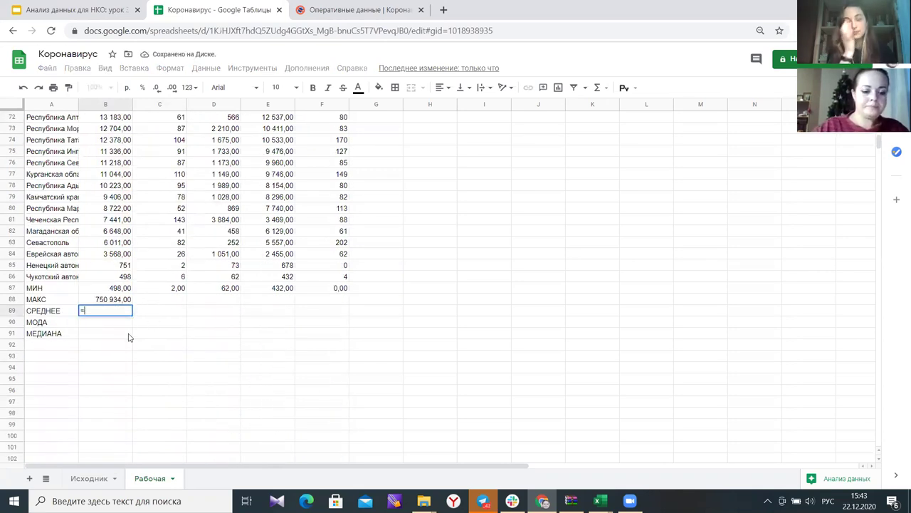
text(СРЕ)
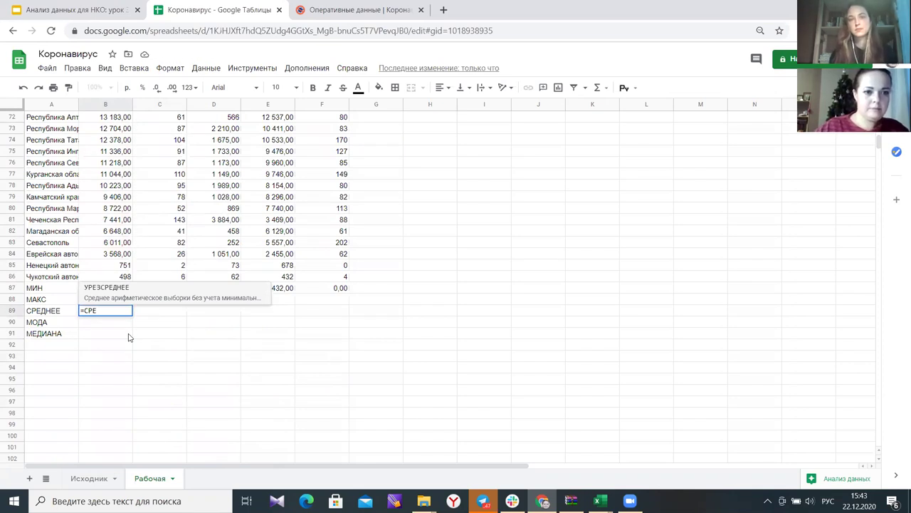
key(BackSpace)
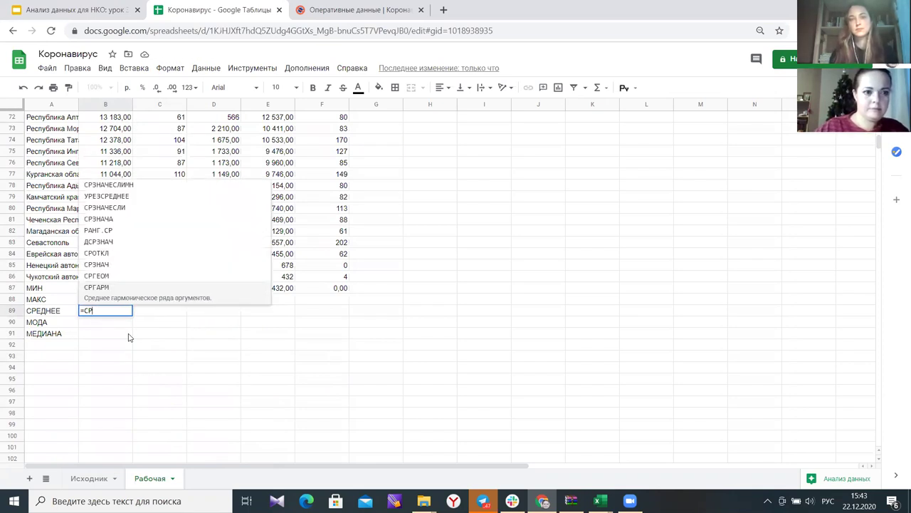
click(121, 265)
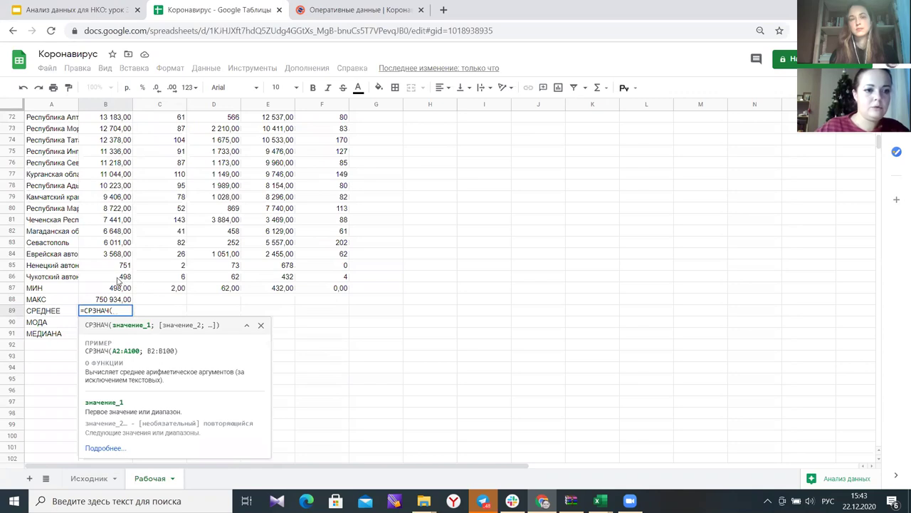
click(118, 280)
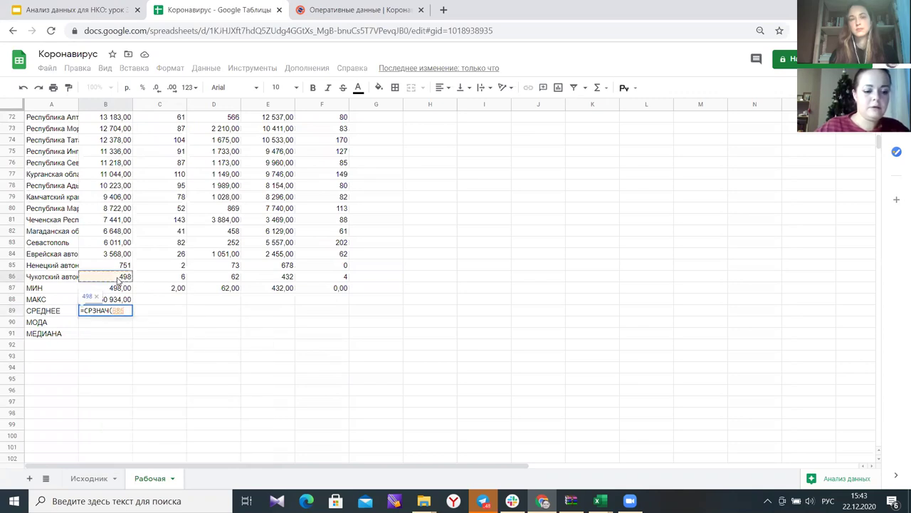
key(ctrl+shift+Up)
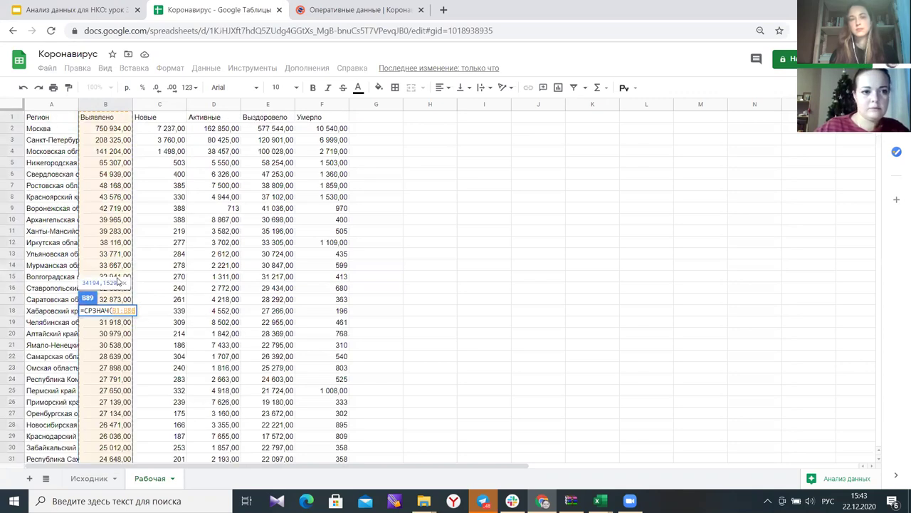
click(120, 311)
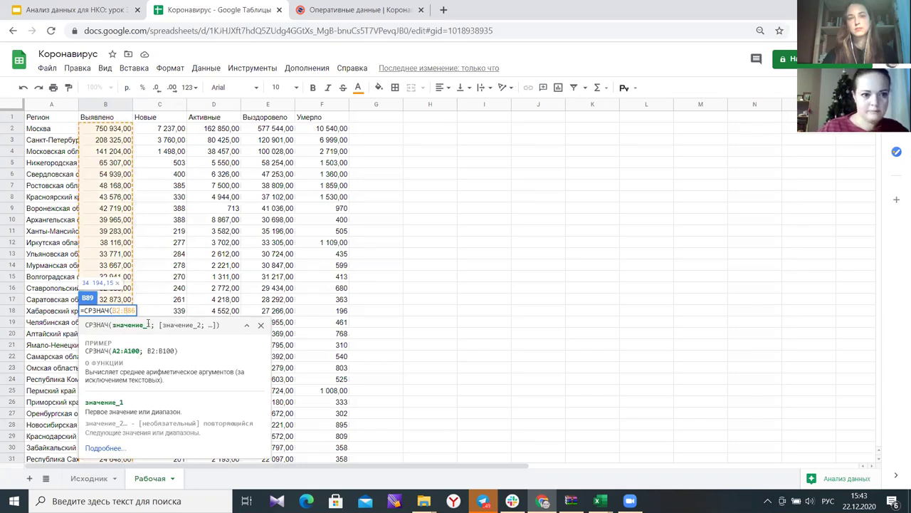
text())
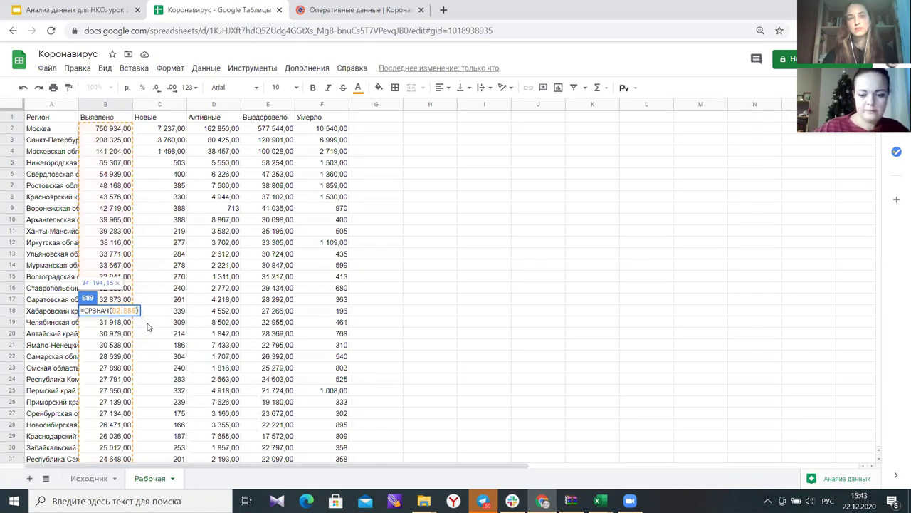
key(Return)
scroll(143, 328, down, 3)
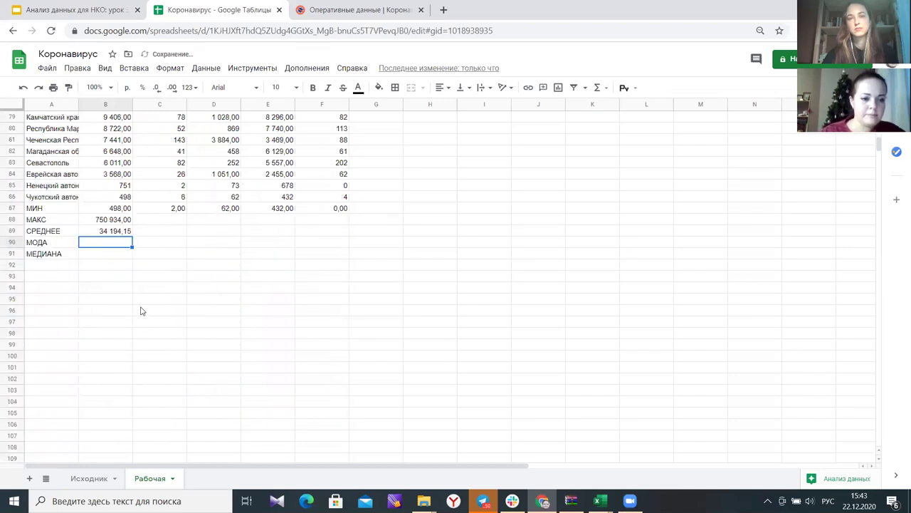
- Begin a МОДА formula in cell B90 of the МОДА row
click(116, 231)
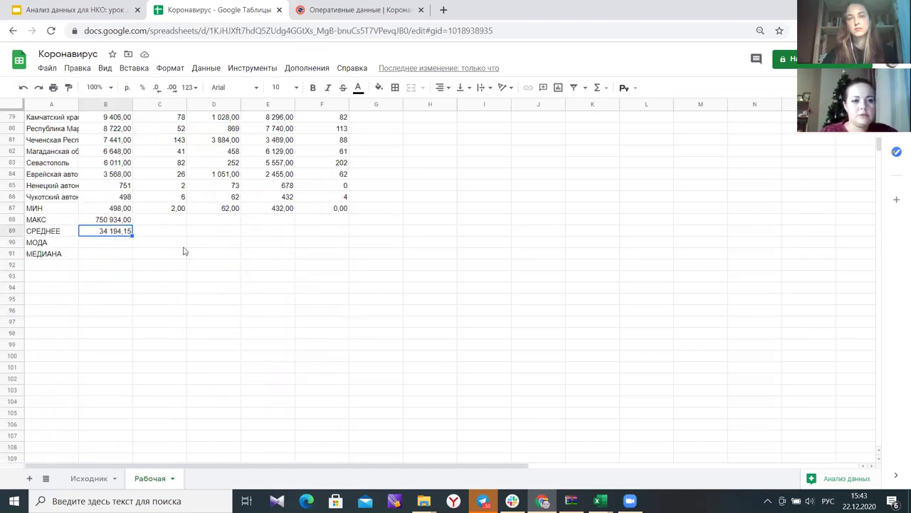
scroll(191, 266, up, 20)
scroll(191, 256, down, 20)
scroll(191, 238, down, 2)
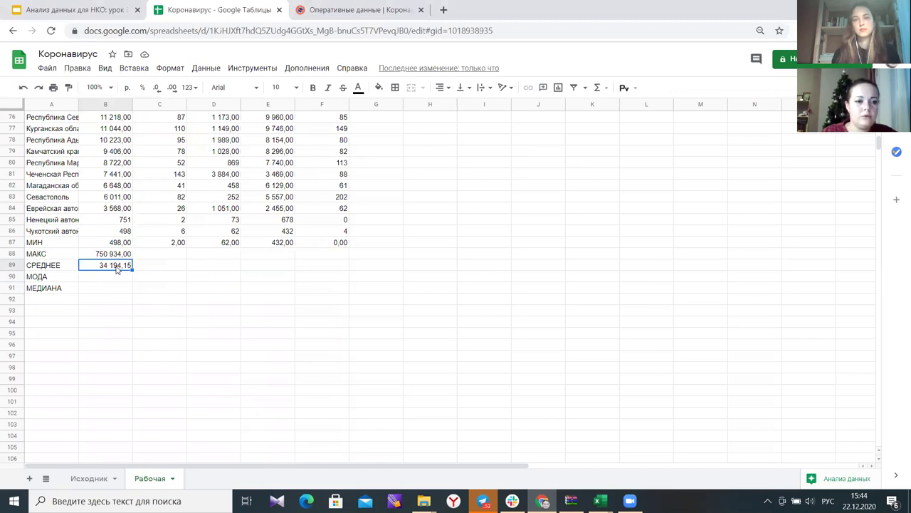
click(114, 286)
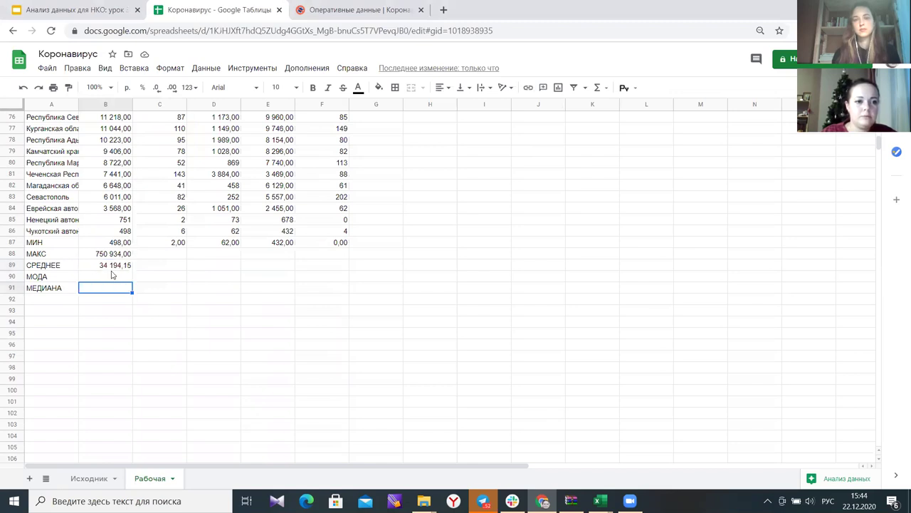
click(112, 270)
click(111, 275)
text(=М)
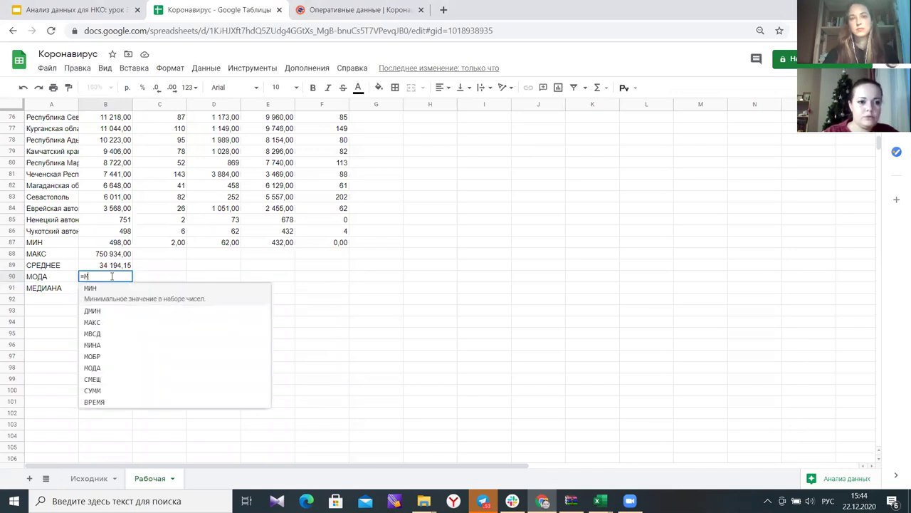
text(ОДА()
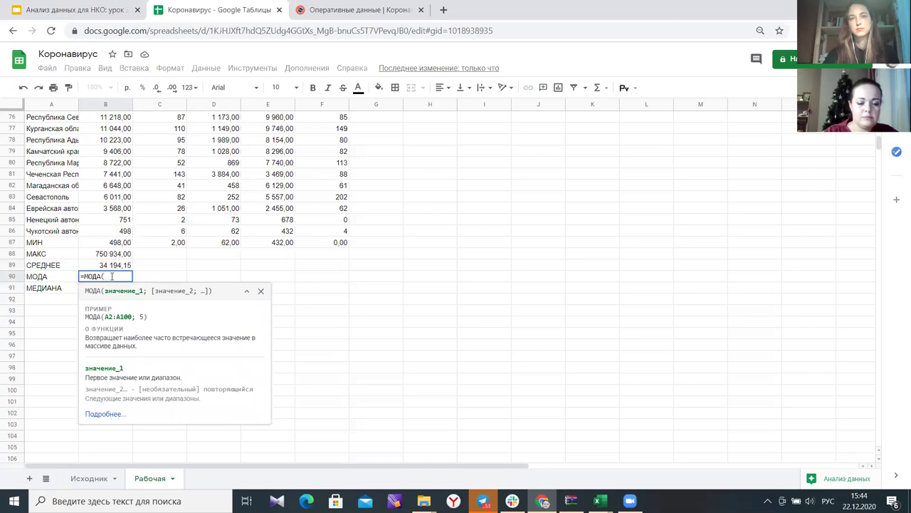
- Complete the МОДА formula in B90 with B2 and B86 as its arguments, separated by a semicolon
text(И)
key(BackSpace)
key(alt+shift)
text(B2)
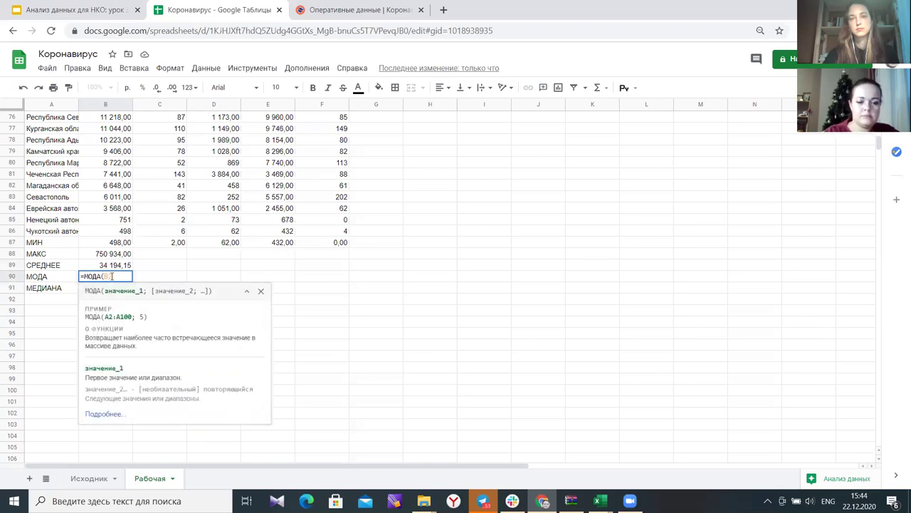
text(;)
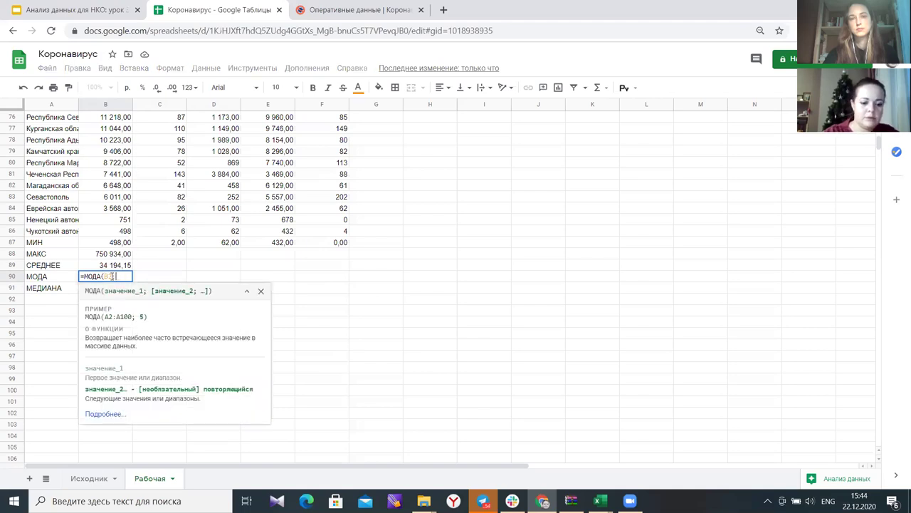
text(B)
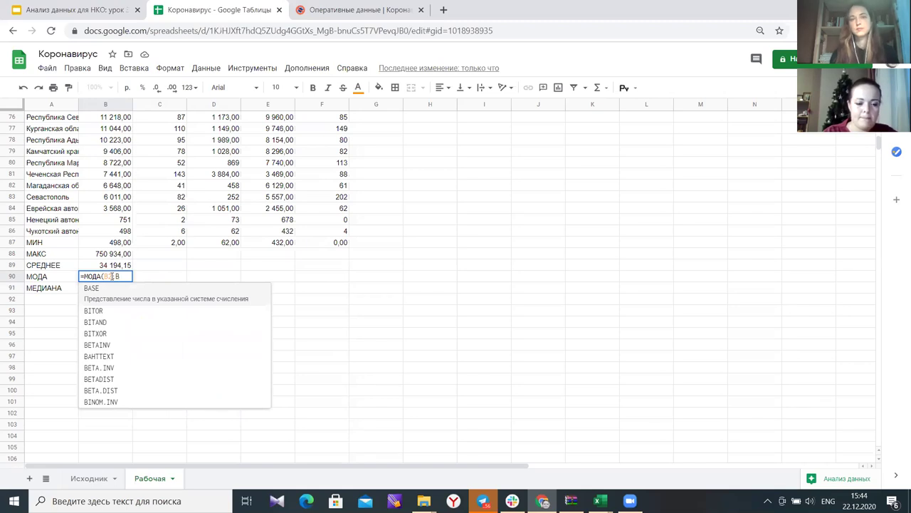
text(86))
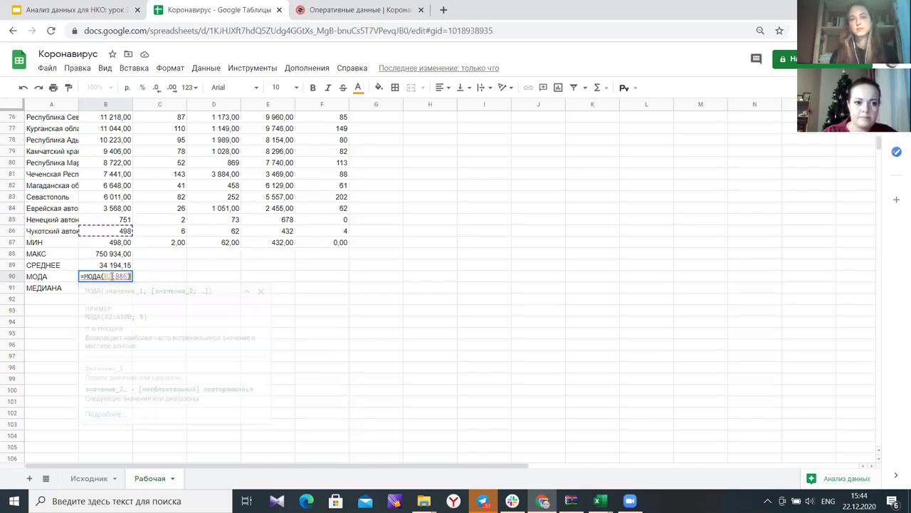
key(Return)
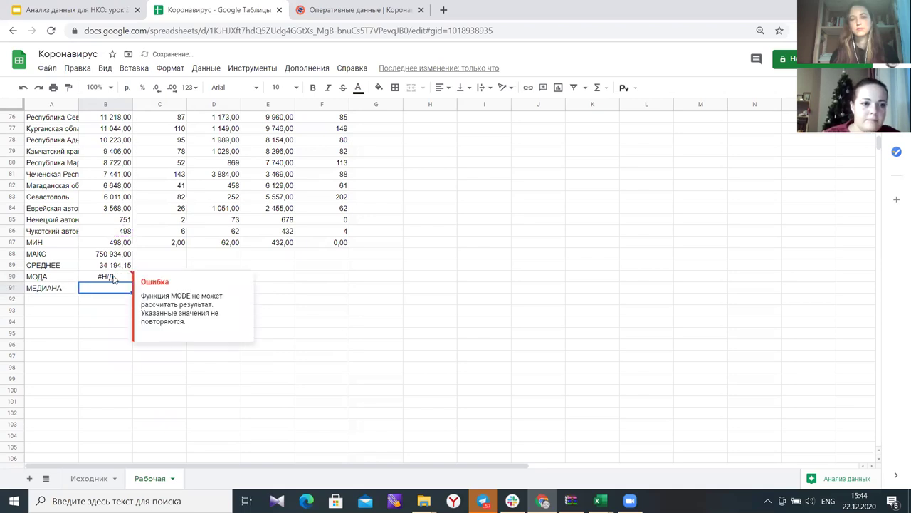
- Examine the error note on the МОДА cell B90 and look through the Выявлено column for repeated values
double_click(107, 276)
key(Escape)
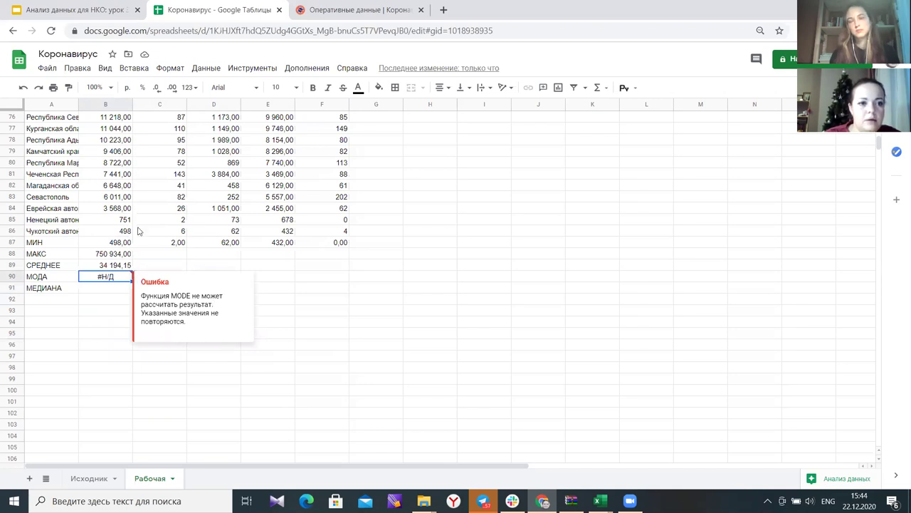
click(376, 344)
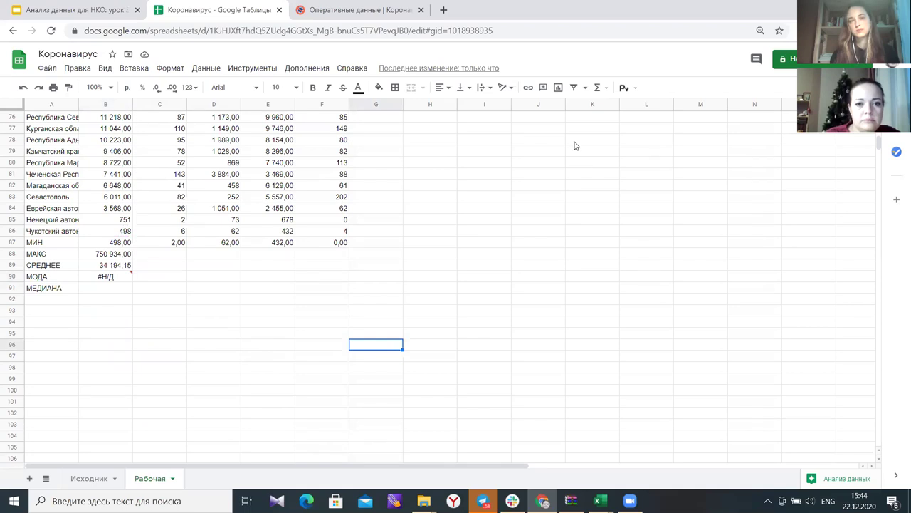
scroll(578, 168, down, 3)
scroll(579, 168, up, 1)
scroll(578, 168, up, 2)
click(126, 291)
mouse_move(130, 273)
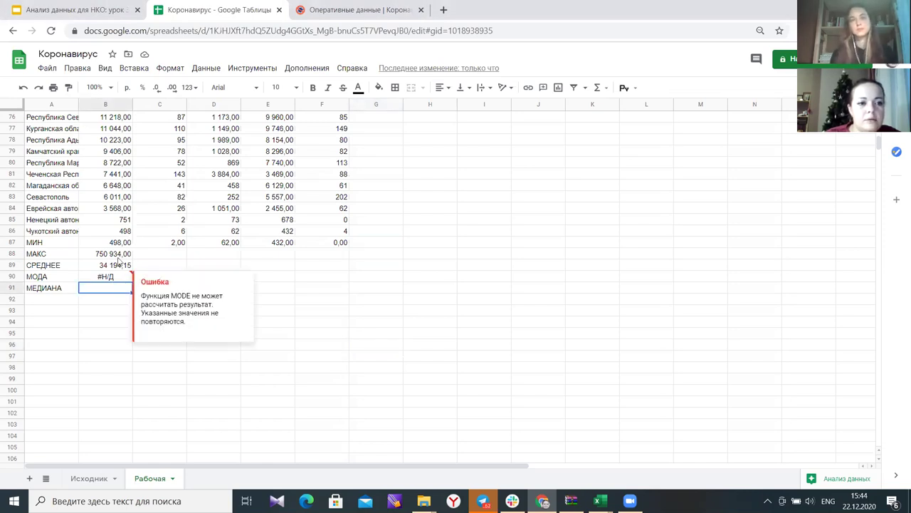
scroll(121, 267, up, 13)
scroll(119, 262, up, 12)
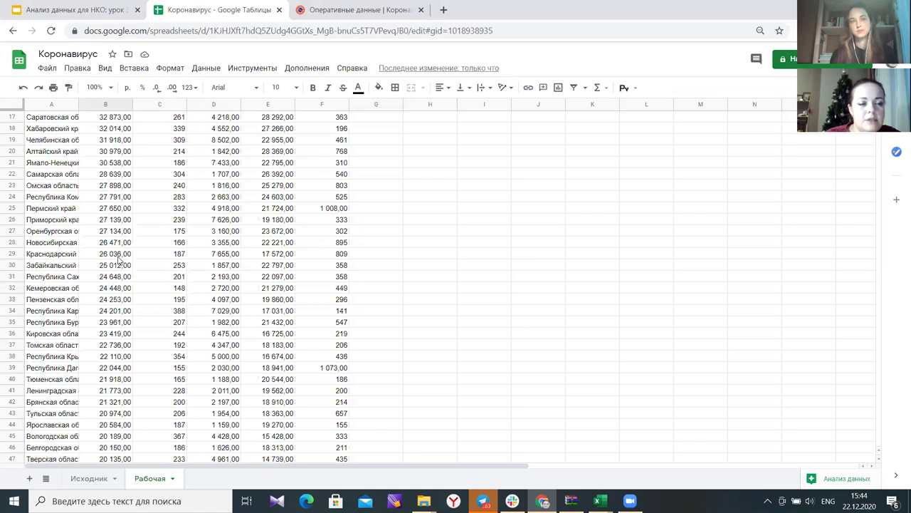
scroll(120, 261, down, 14)
scroll(119, 261, down, 14)
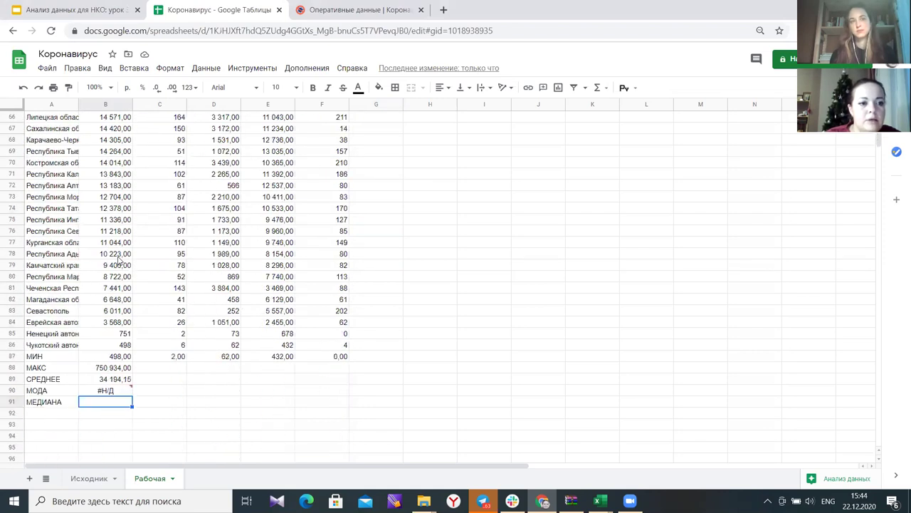
scroll(120, 261, up, 4)
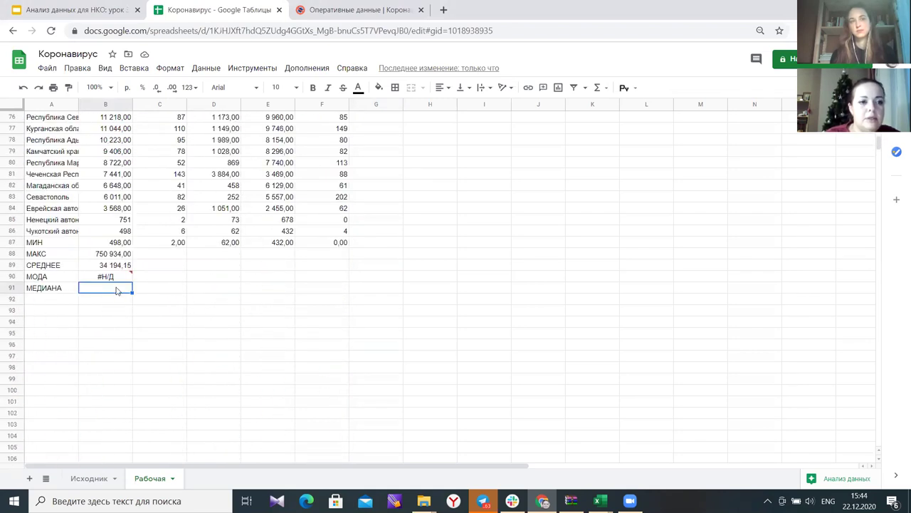
- Copy the СРЗНАЧ formula from B89 into cell B91 of the МЕДИАНА row
click(112, 269)
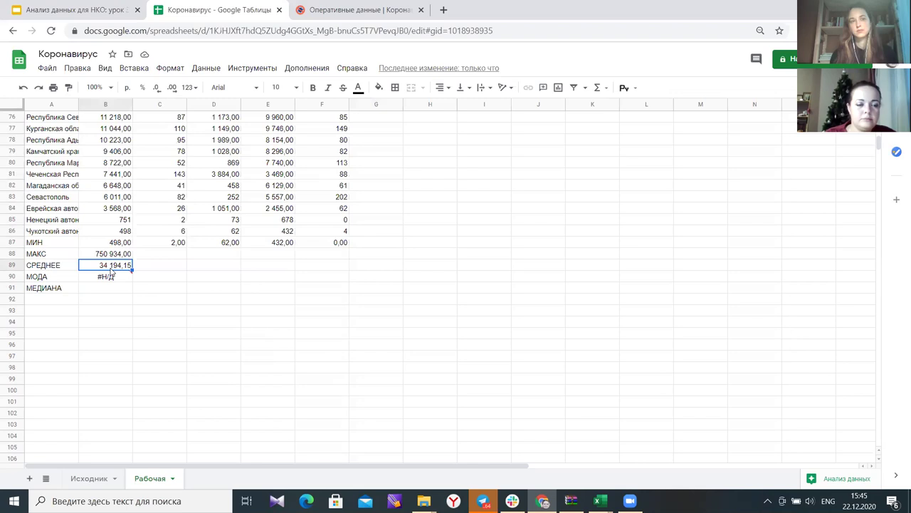
key(ctrl+c)
click(109, 289)
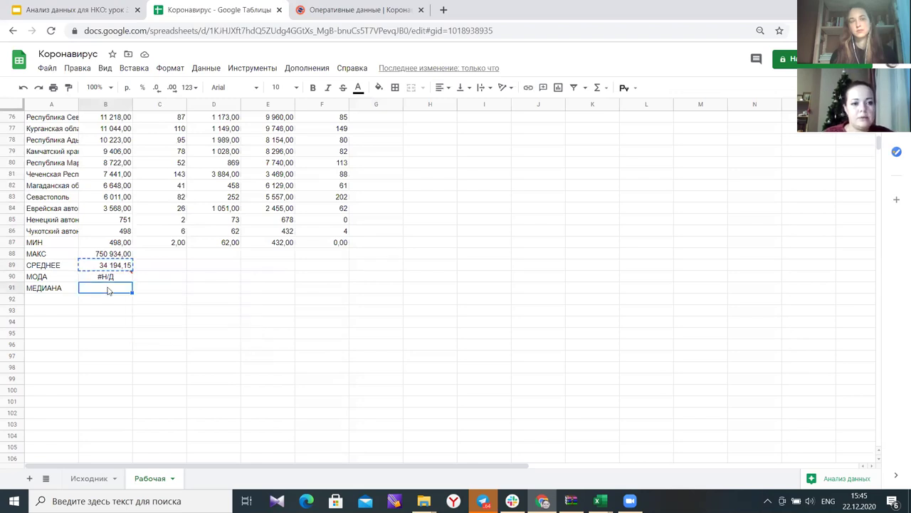
key(ctrl+v)
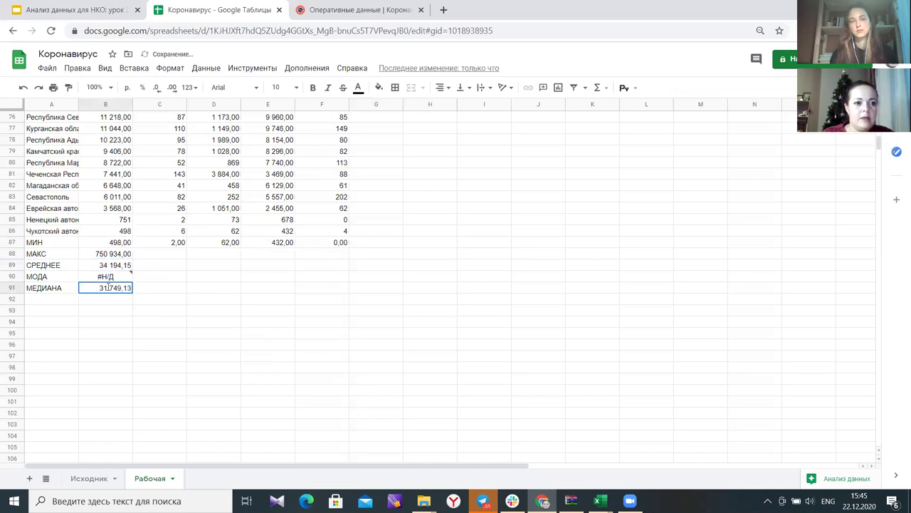
- Replace the СРЗНАЧ function in the formula of cell B91 with МЕДИАНА
double_click(116, 289)
double_click(105, 287)
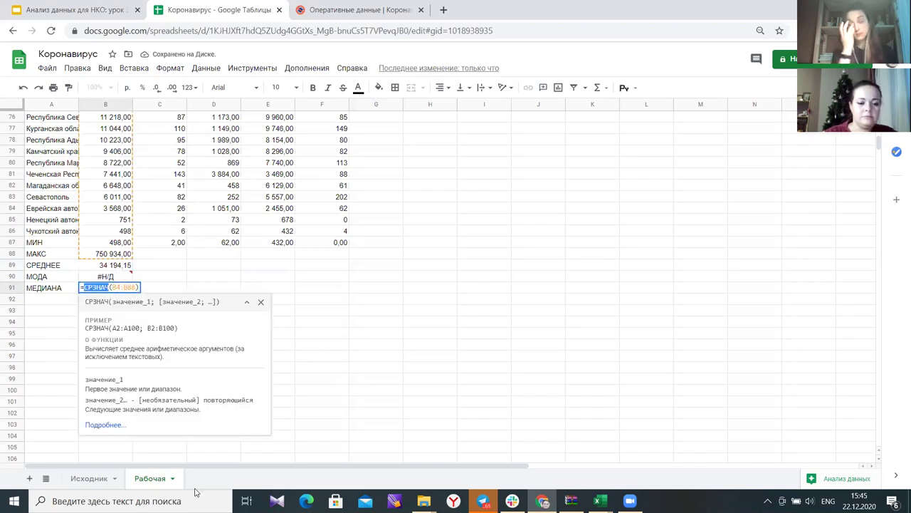
text(V)
key(alt+shift)
key(BackSpace)
text(МЕ)
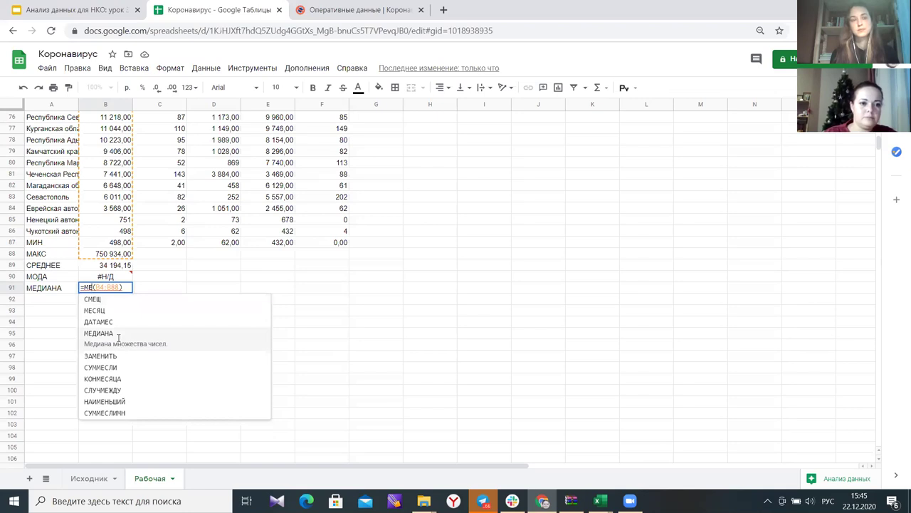
click(118, 334)
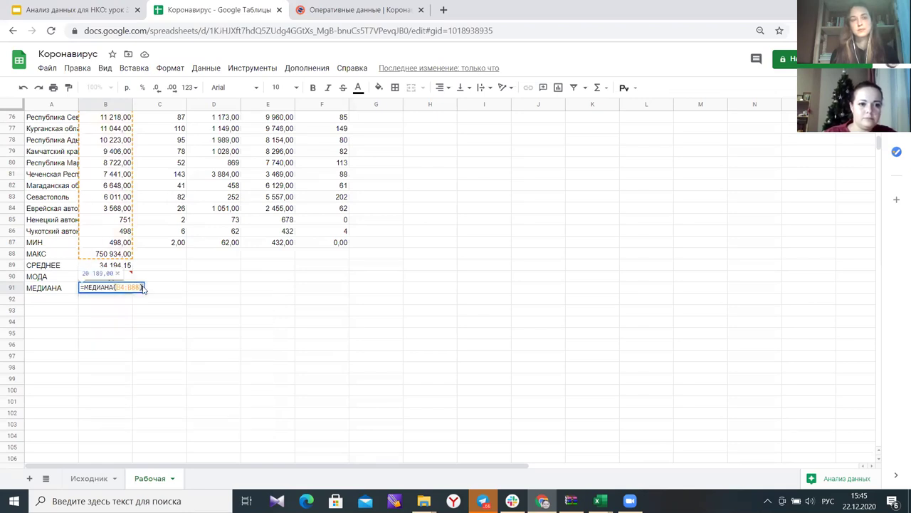
key(Return)
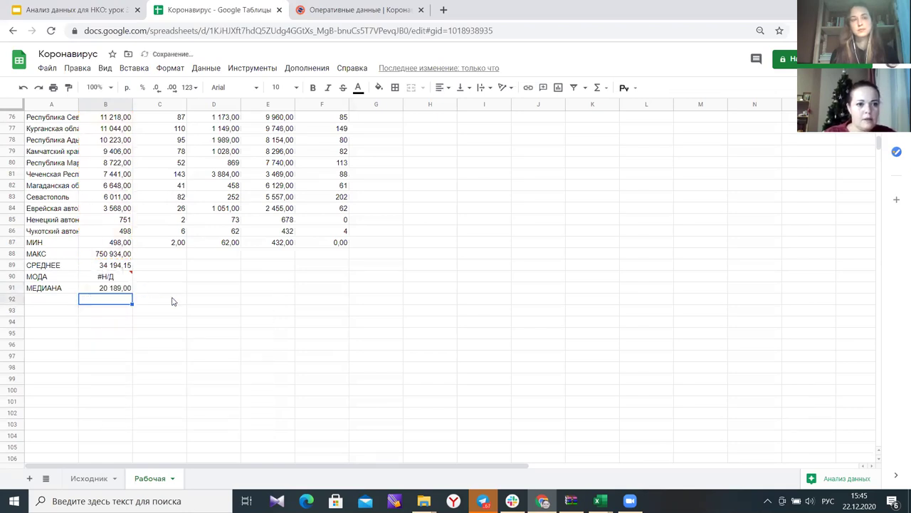
- Fill the МАКС, СРЕДНЕЕ, МОДА and МЕДИАНА formulas from B88:B91 across to column F
click(103, 286)
scroll(162, 321, up, 10)
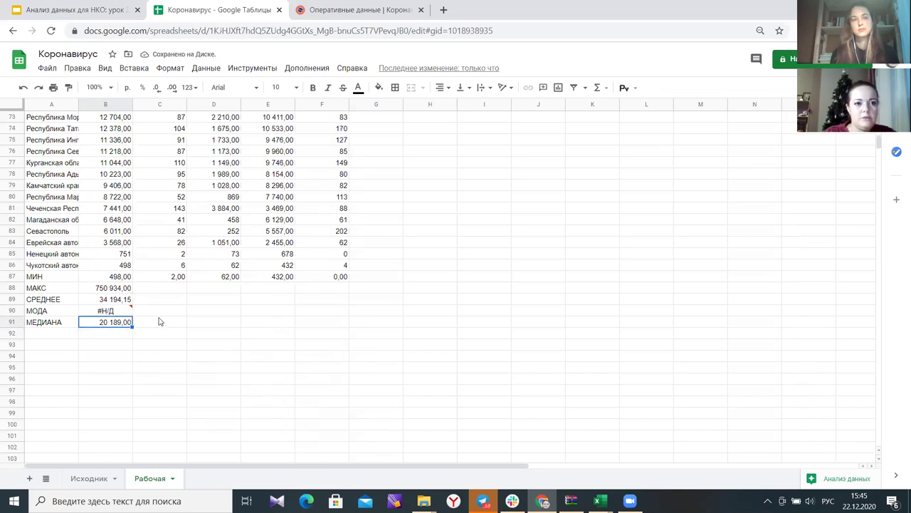
scroll(142, 371, down, 10)
scroll(126, 327, down, 1)
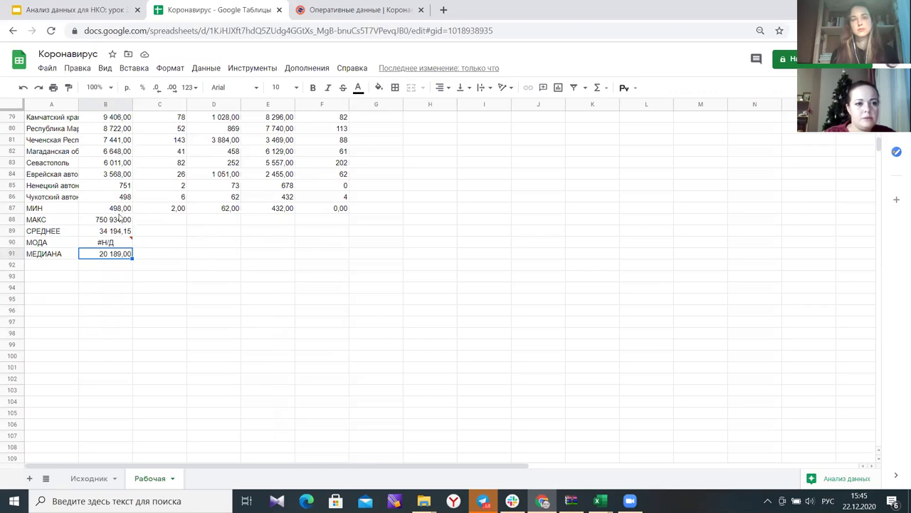
drag(117, 222, 122, 255)
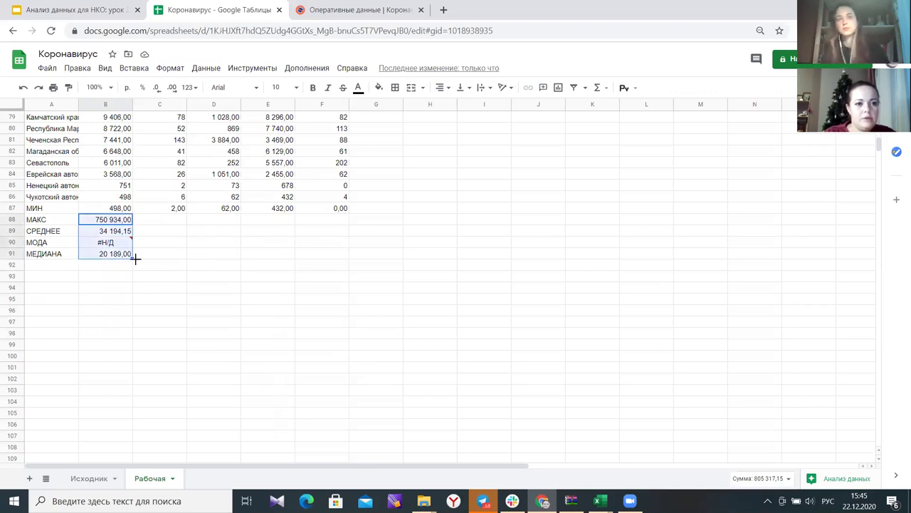
drag(267, 252, 346, 254)
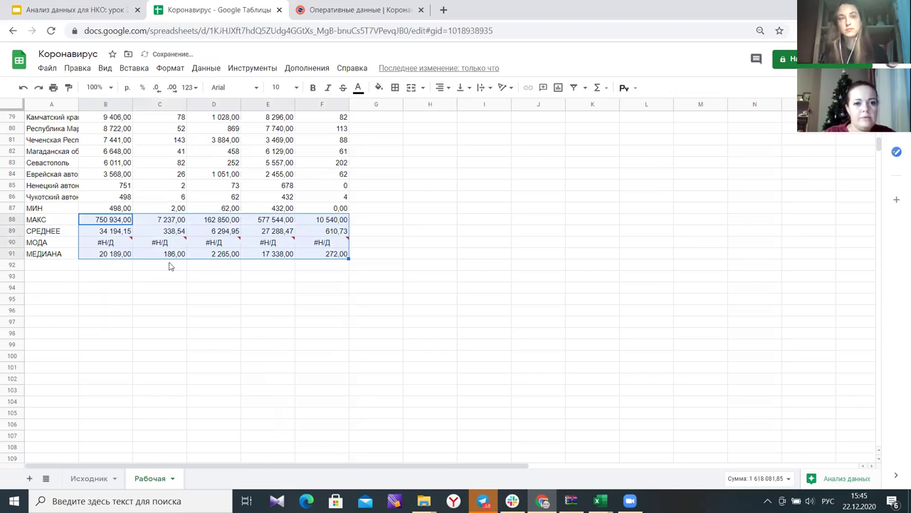
scroll(421, 365, up, 3)
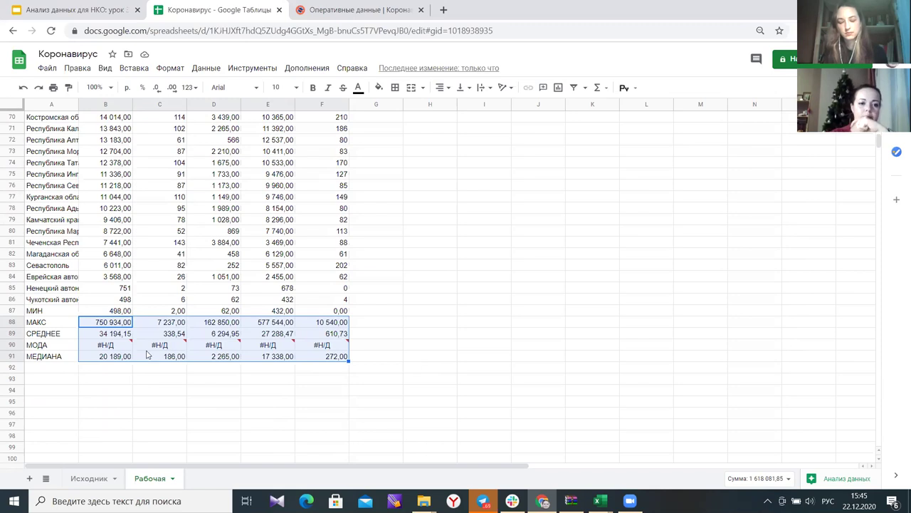
click(506, 337)
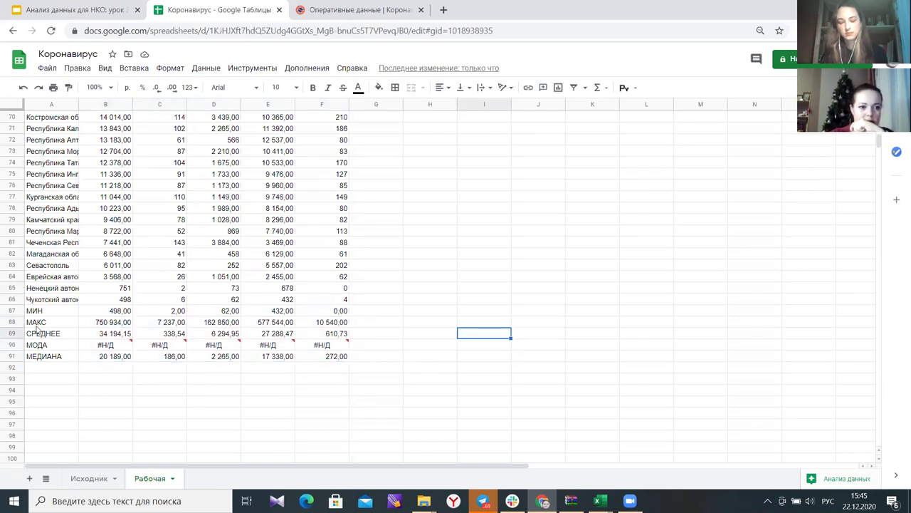
- Put an outer border around the summary rows A87:F91 and make the labels in A87:A91 bold
drag(30, 313, 345, 354)
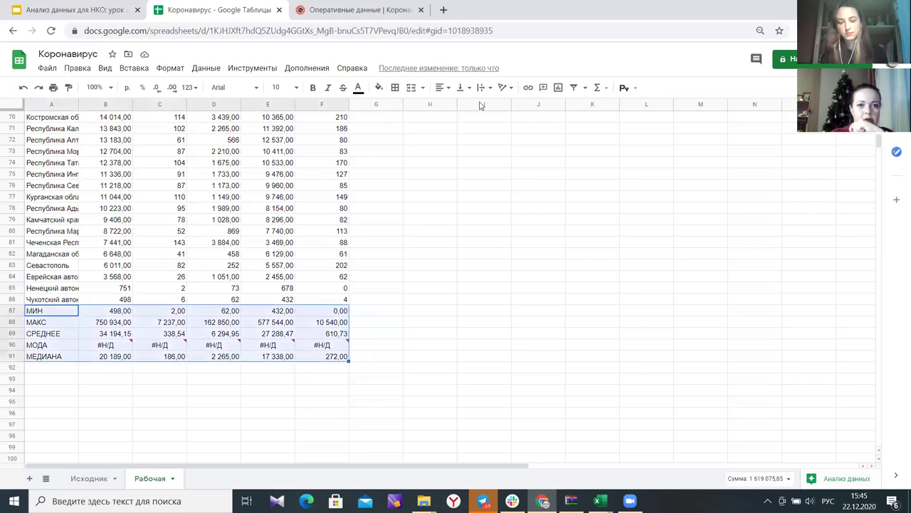
click(395, 88)
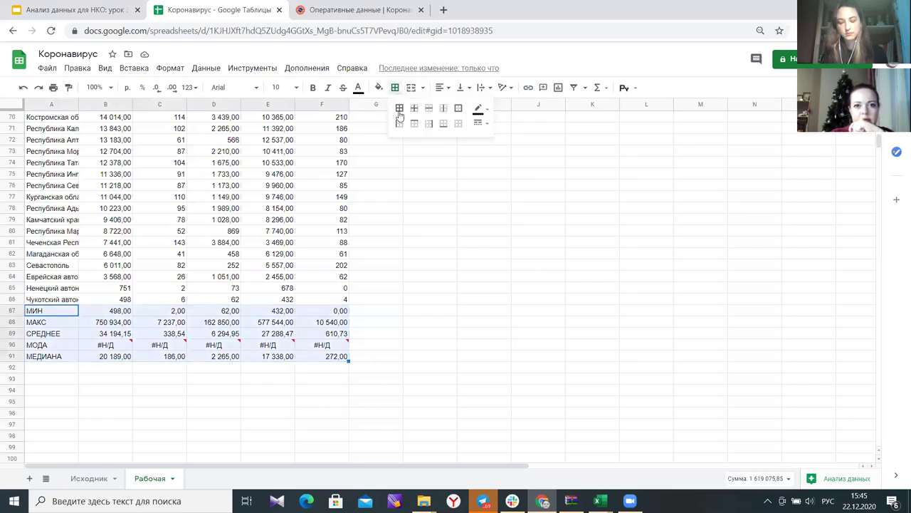
click(459, 108)
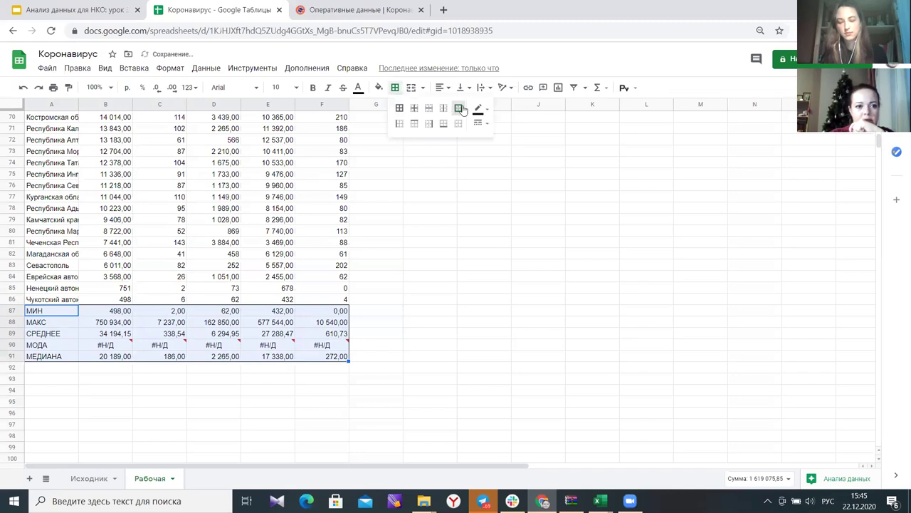
drag(45, 317, 64, 357)
click(313, 87)
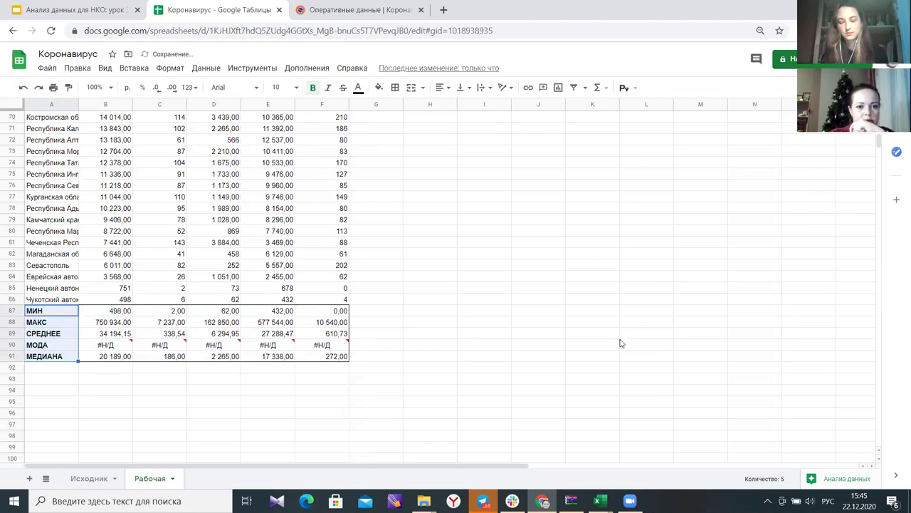
- Enter the formula =E2/B2*100 in cell G2 to calculate Moscow's percentage of recovered cases
scroll(620, 343, up, 12)
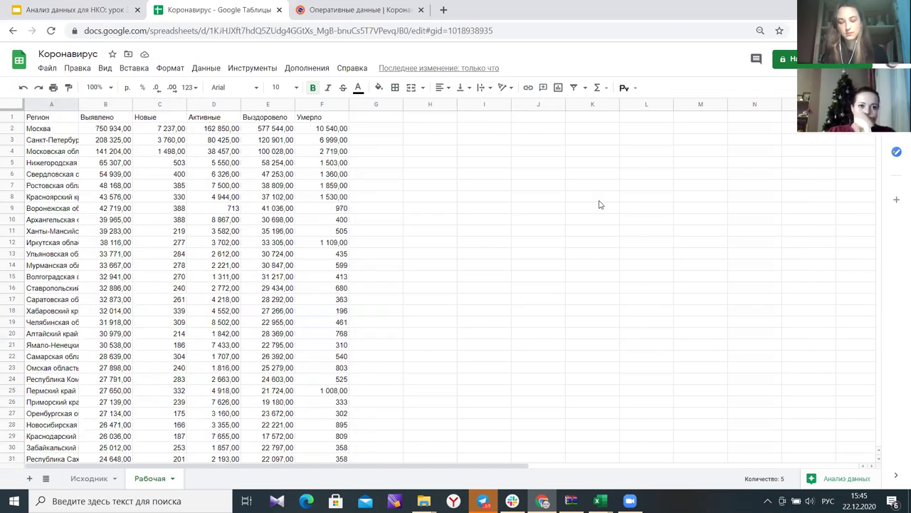
scroll(497, 338, down, 6)
scroll(507, 324, down, 18)
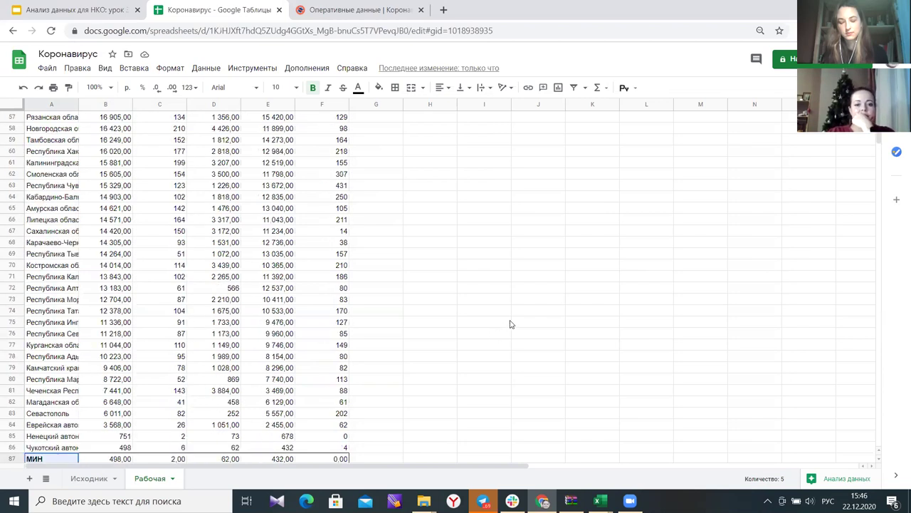
scroll(508, 321, up, 18)
scroll(161, 297, up, 6)
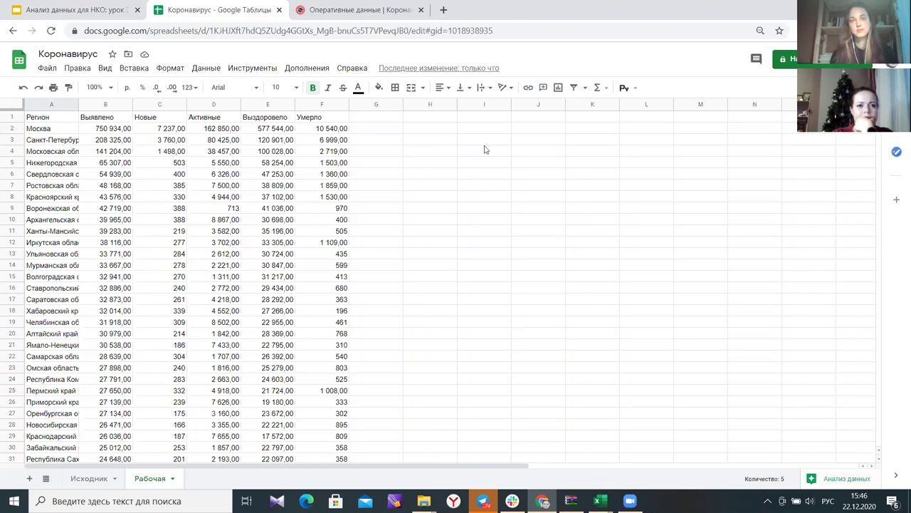
click(371, 134)
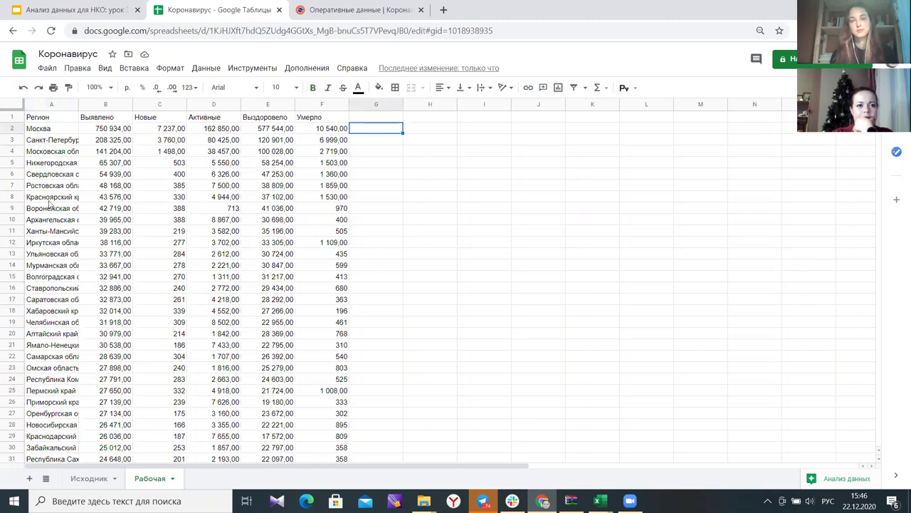
scroll(142, 265, down, 6)
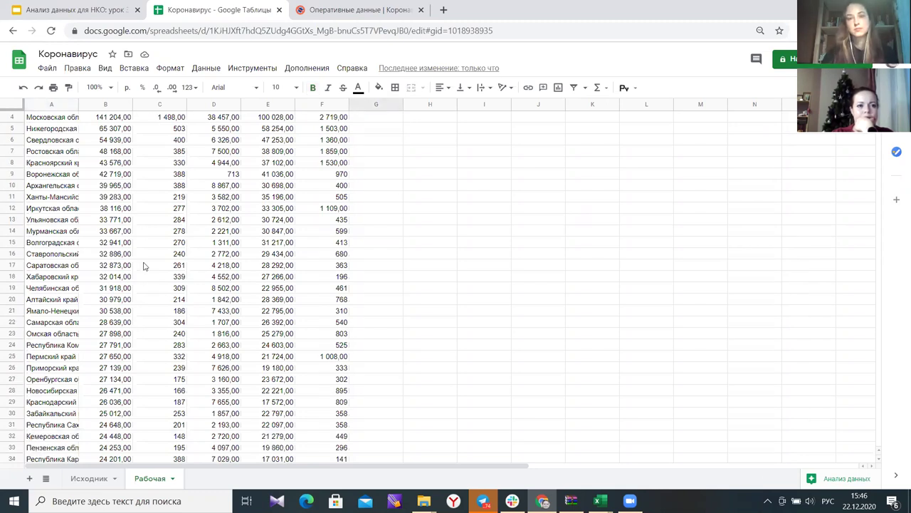
scroll(143, 266, up, 6)
text(=)
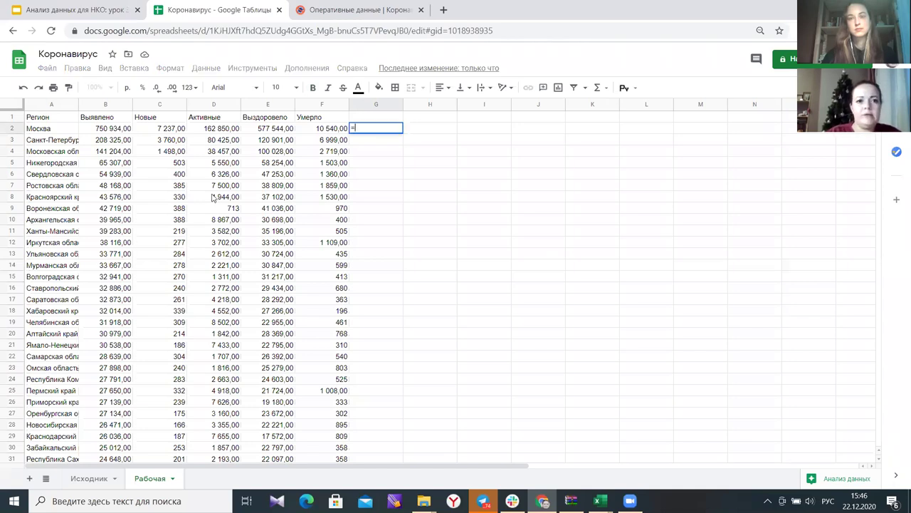
click(288, 128)
text(/)
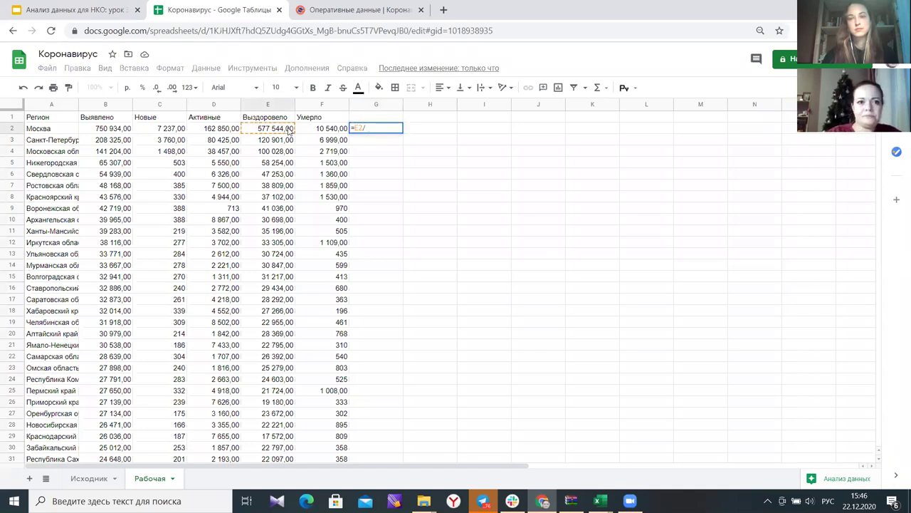
click(106, 130)
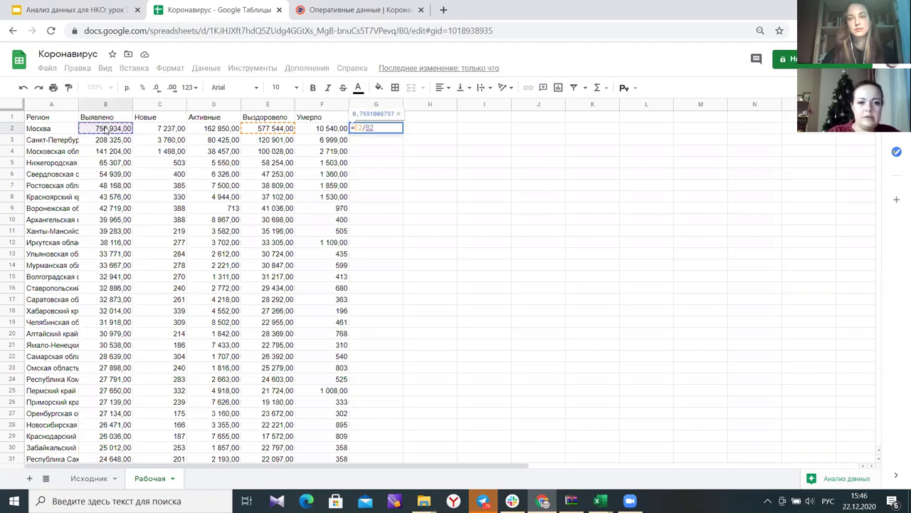
text(*100)
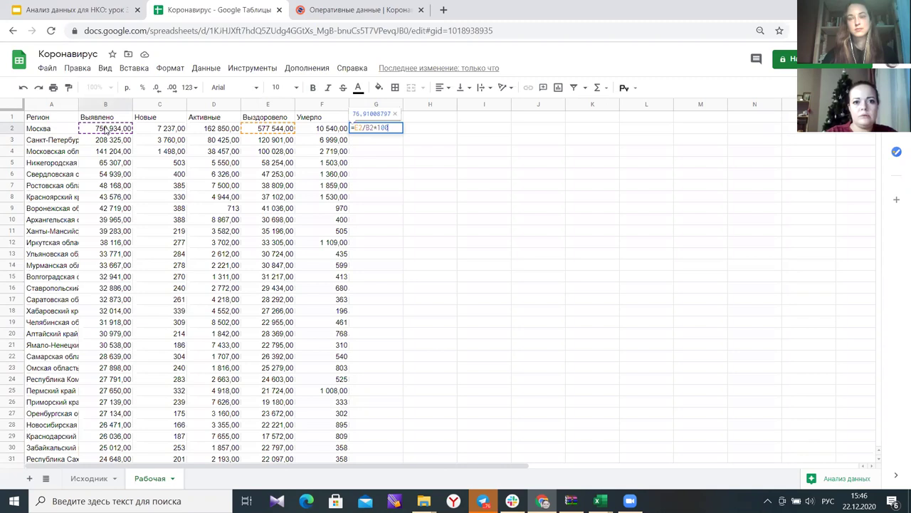
key(Return)
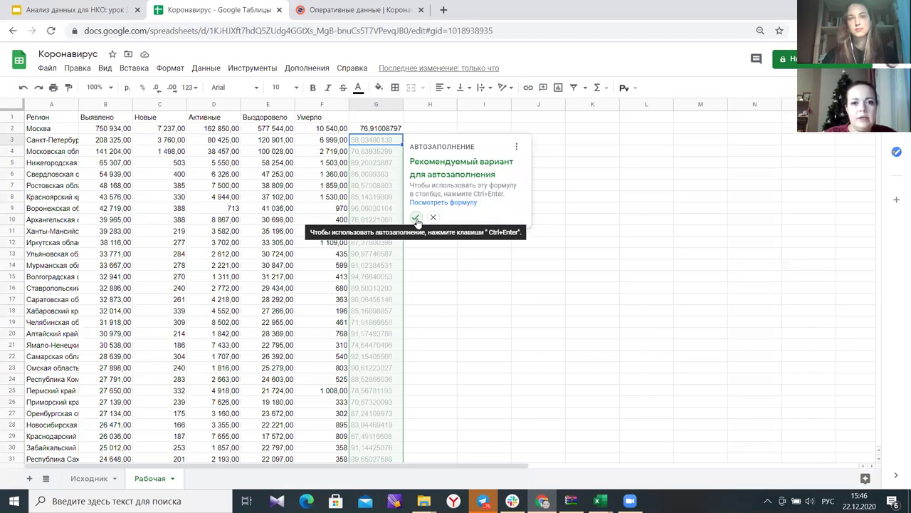
- Accept the suggested autofill to apply the recovery percentage formula to the rest of column G
click(417, 218)
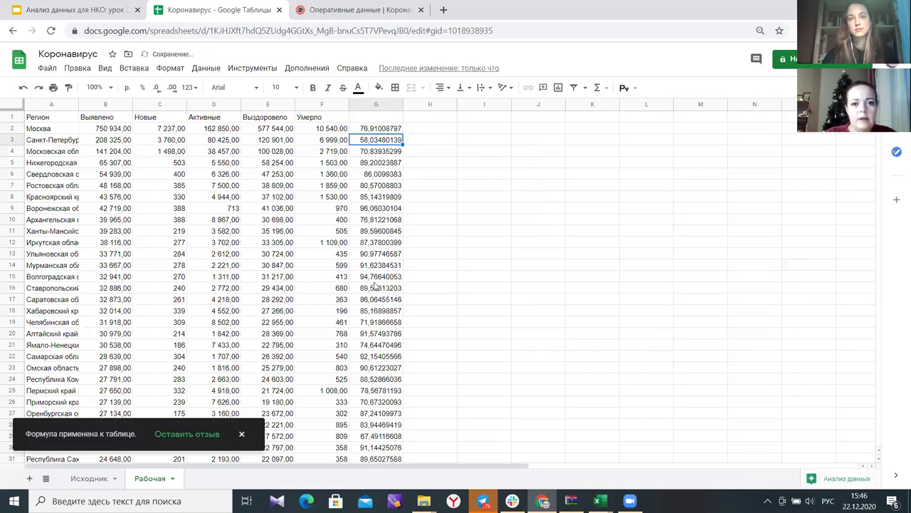
scroll(388, 277, down, 6)
scroll(388, 277, down, 3)
scroll(388, 277, up, 12)
- Reduce the percentages in G2:G86 to two decimal places
click(384, 140)
click(383, 130)
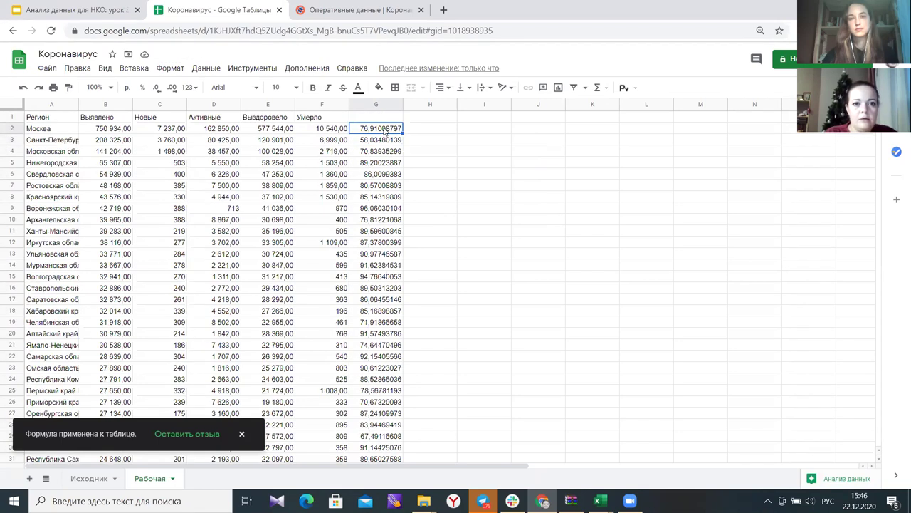
key(ctrl+shift+Down)
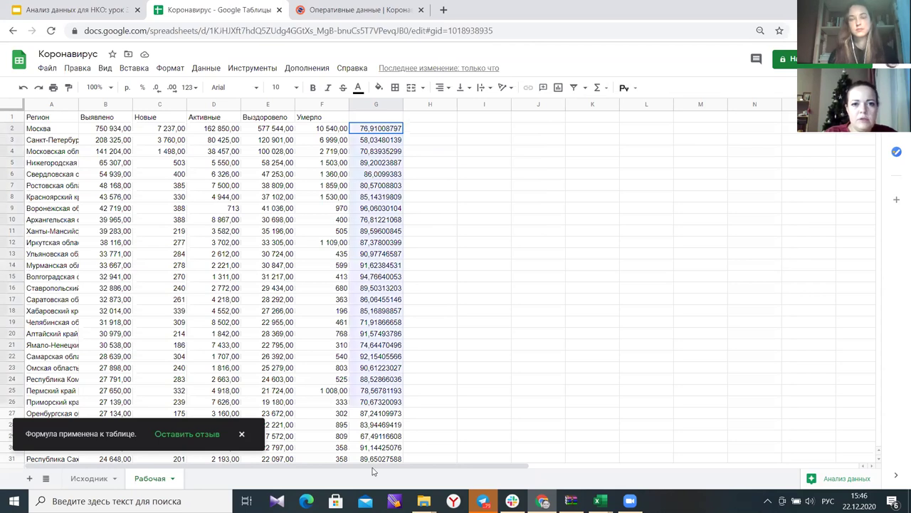
scroll(383, 316, down, 10)
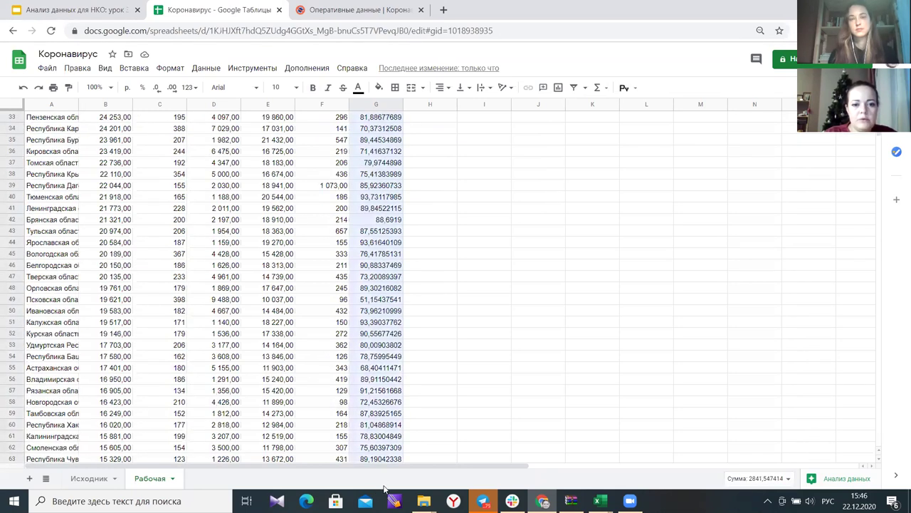
scroll(382, 356, down, 3)
shift+click(394, 311)
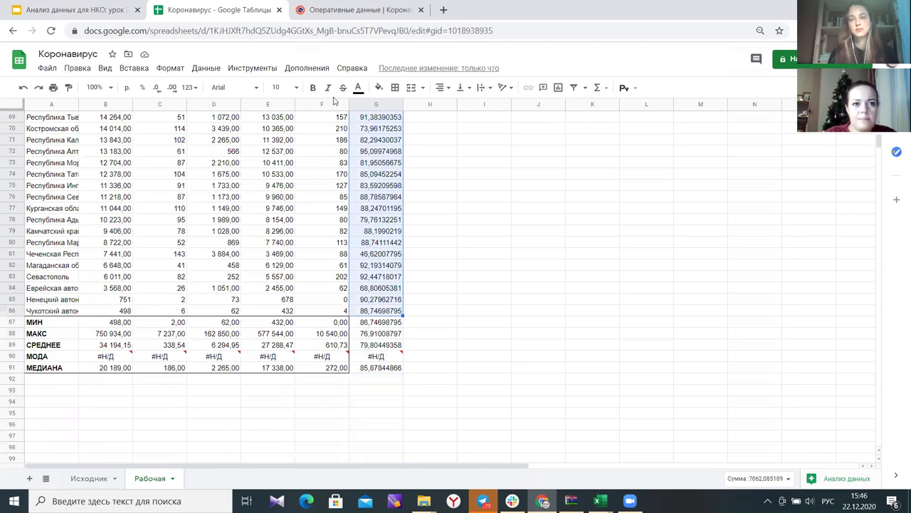
click(157, 87)
click(156, 88)
click(157, 88)
click(157, 87)
click(157, 88)
click(157, 88)
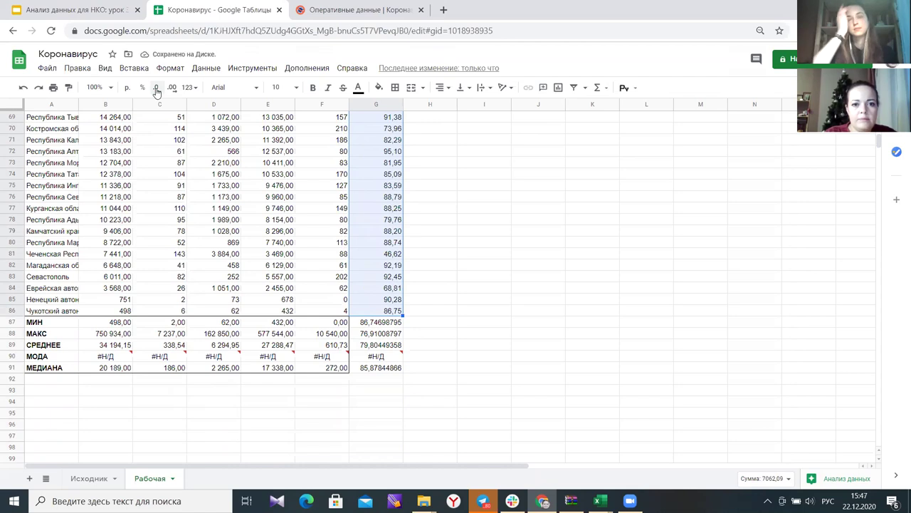
- Enter the heading "% выздоровевших" in cell G1 above the percentage column
scroll(463, 210, up, 10)
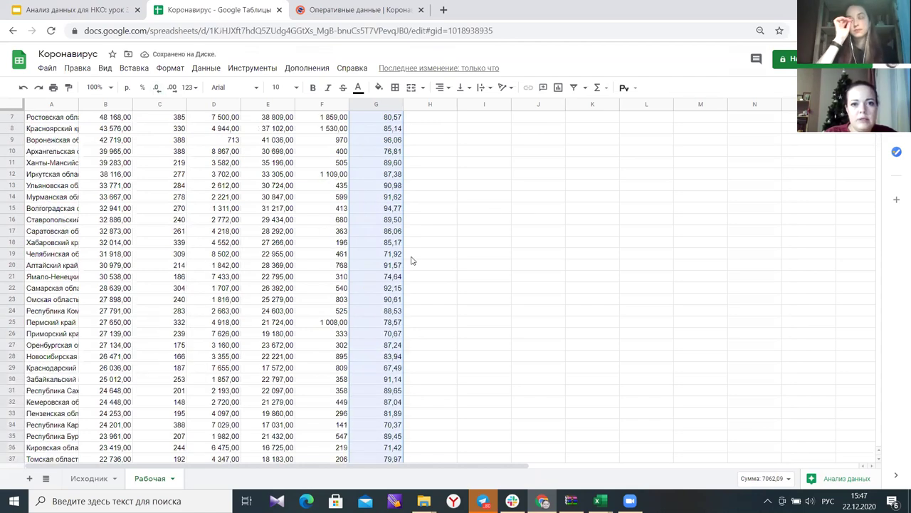
scroll(384, 256, up, 2)
click(436, 151)
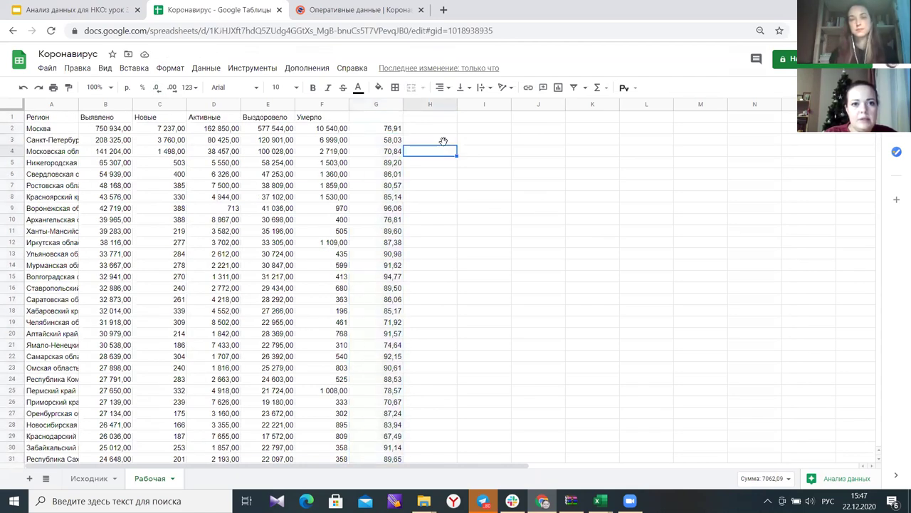
click(364, 120)
text(%)
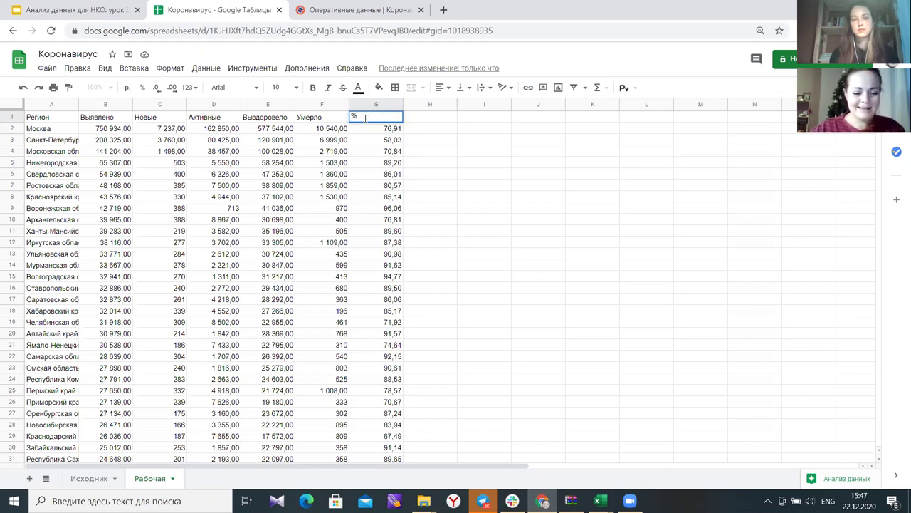
text(оровевших)
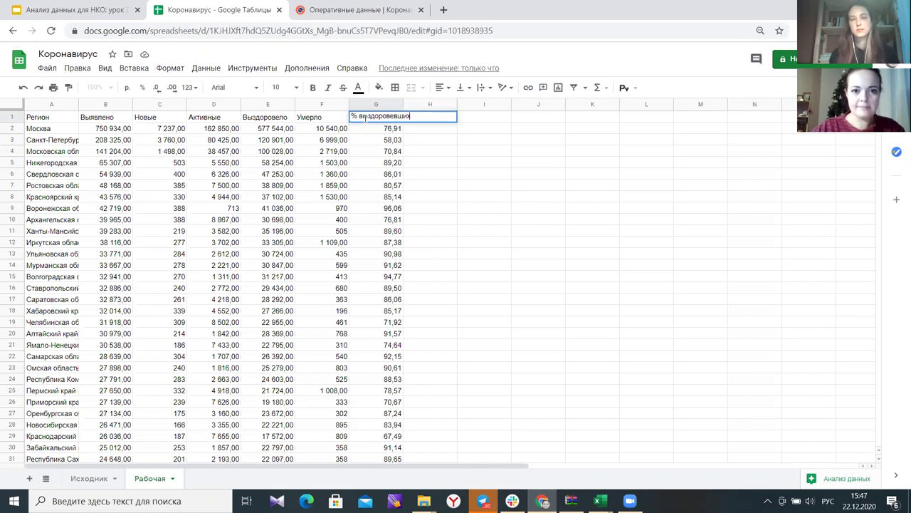
click(556, 199)
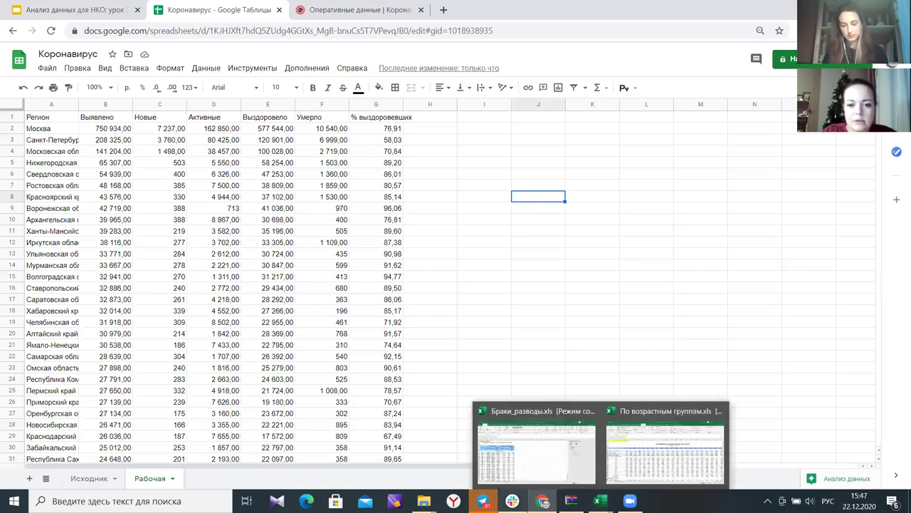
- Open the workbook "Численность населения.xls" from the Данные_урок_3 folder in Excel
mouse_move(424, 500)
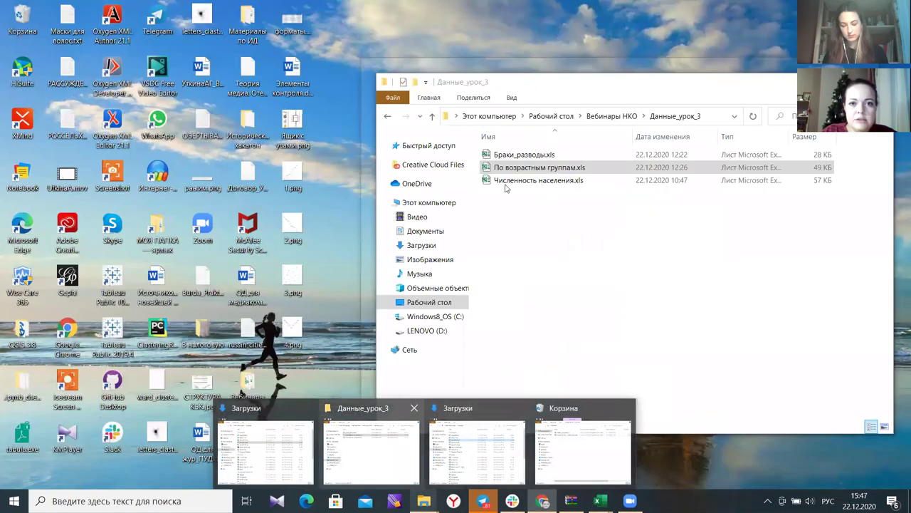
click(381, 456)
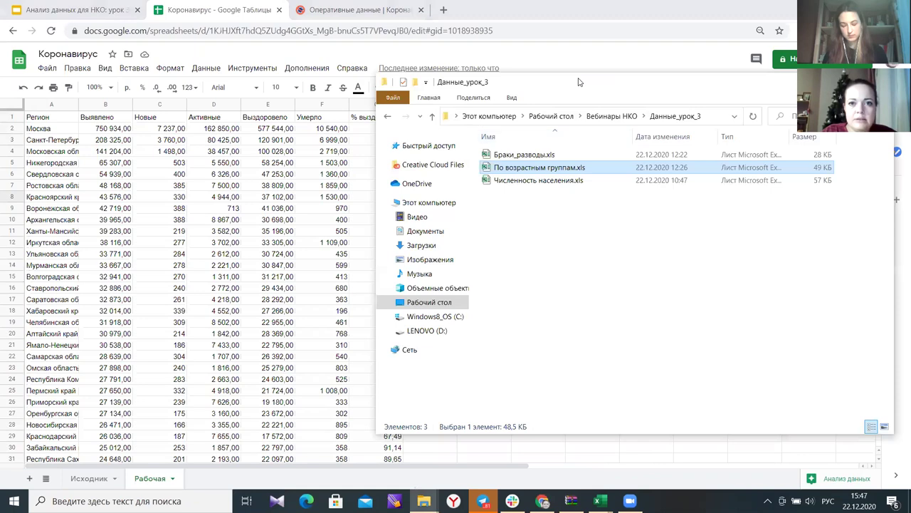
double_click(385, 179)
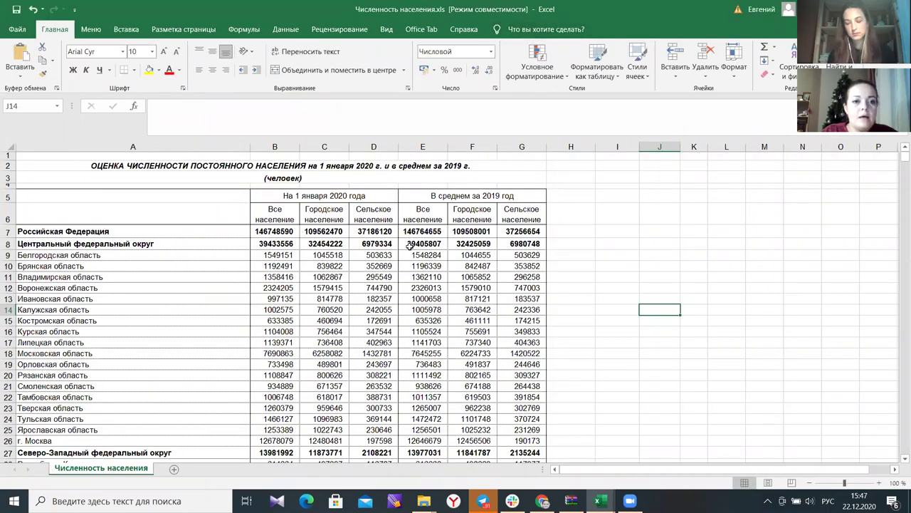
- Copy the 1 January 2020 population table, A5:D102, with the region names and the total, urban and rural columns
scroll(252, 262, down, 20)
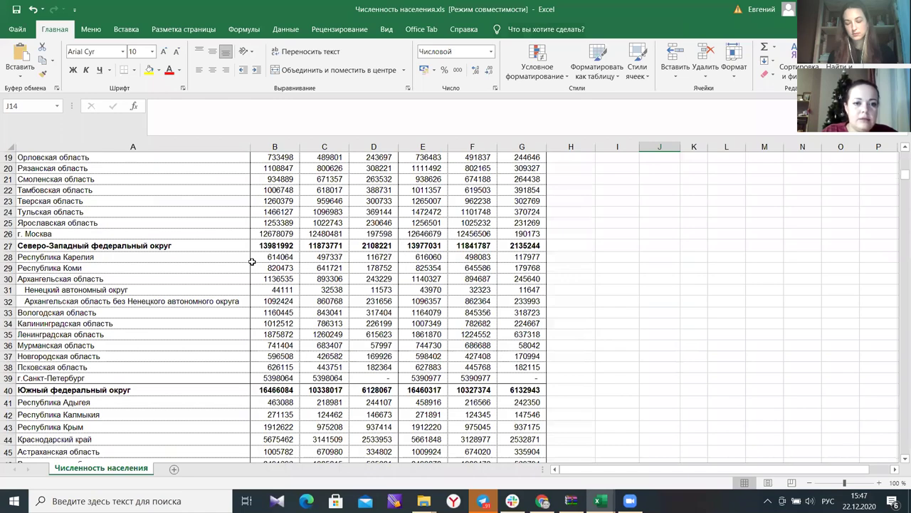
scroll(253, 257, down, 5)
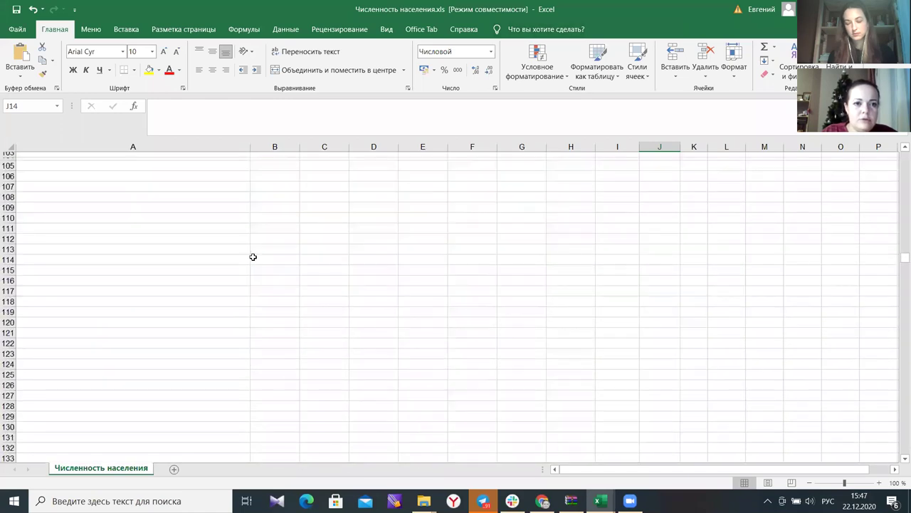
scroll(253, 257, up, 17)
scroll(22, 198, up, 18)
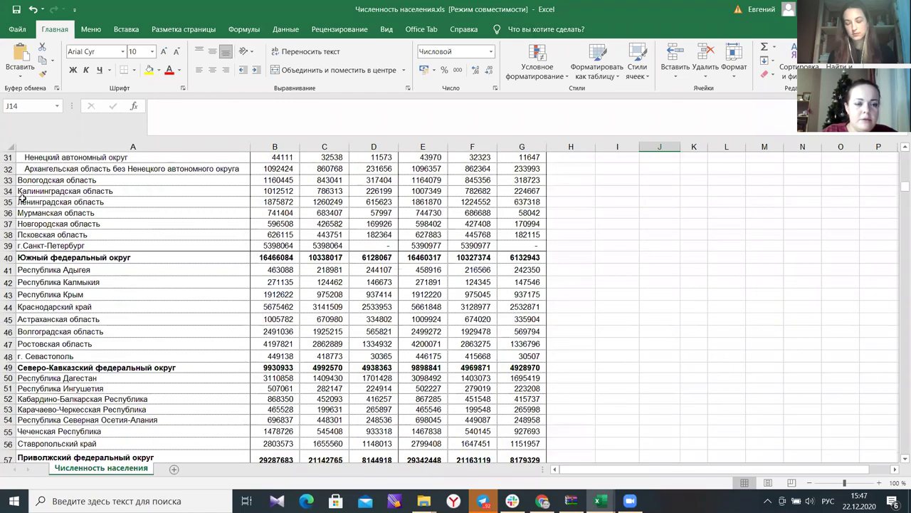
drag(247, 206, 338, 413)
key(ctrl+c)
- Switch to the Коронавирус spreadsheet in Google Sheets and add a new sheet named "Численность"
mouse_move(543, 500)
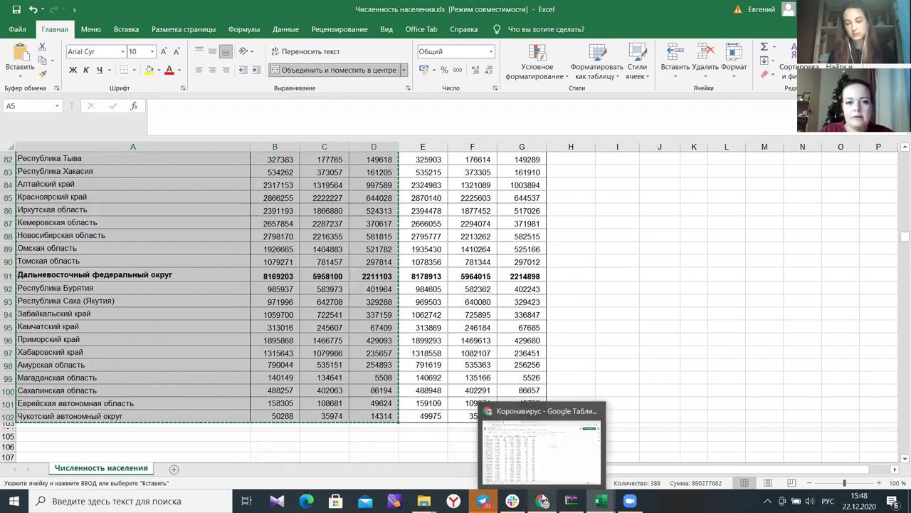
key(alt+Tab)
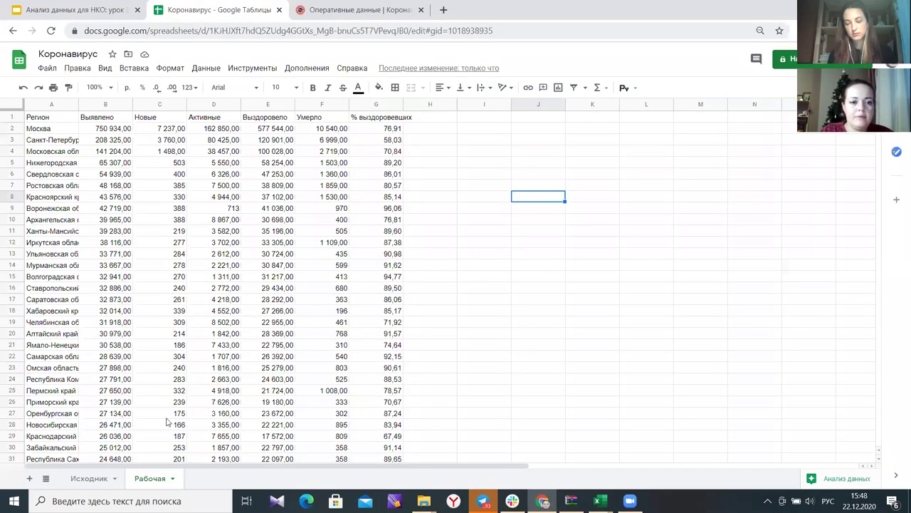
click(78, 483)
click(168, 480)
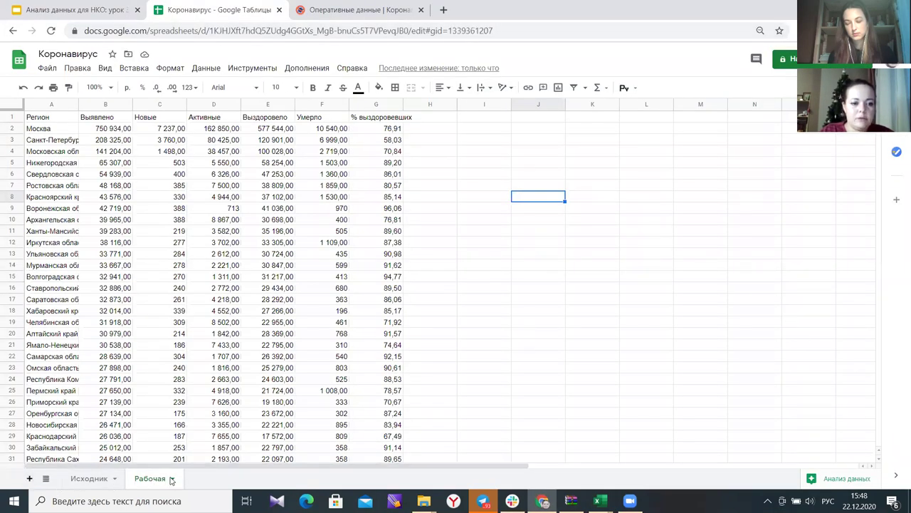
key(shift+F11)
double_click(204, 478)
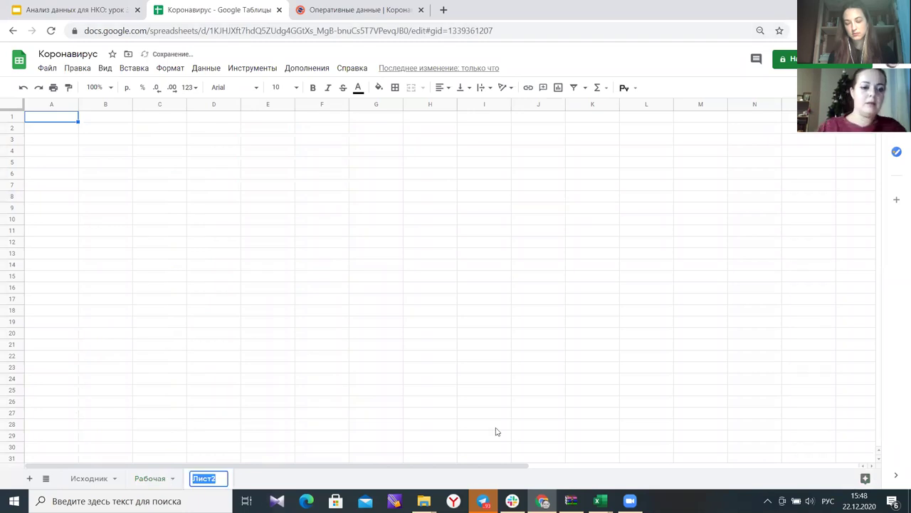
text(Ч)
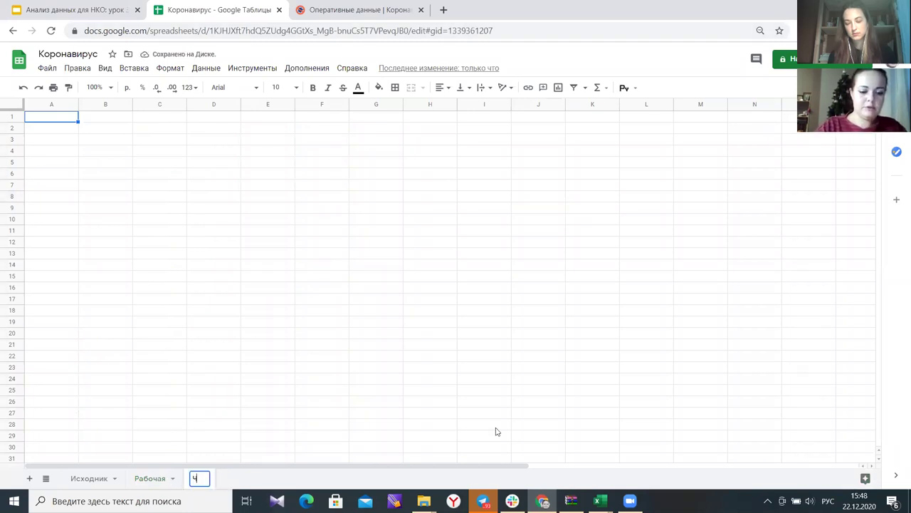
text(исленность)
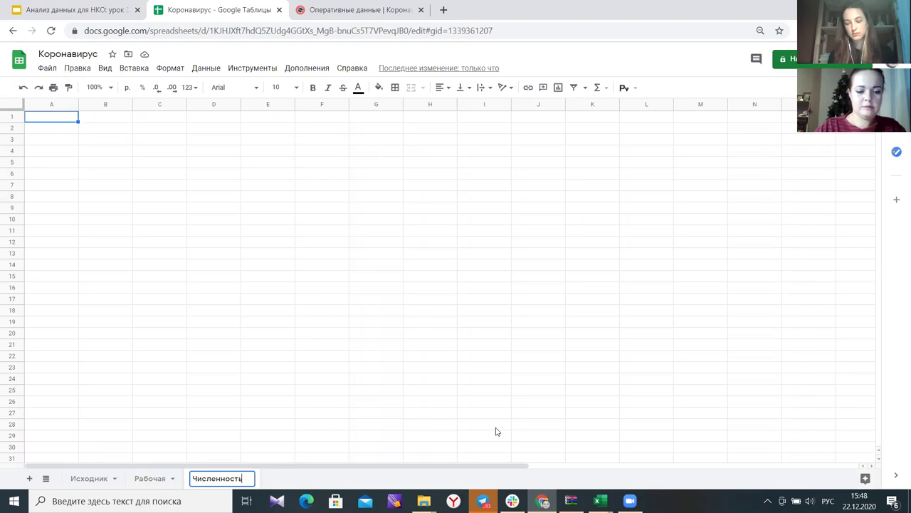
key(ctrl+v)
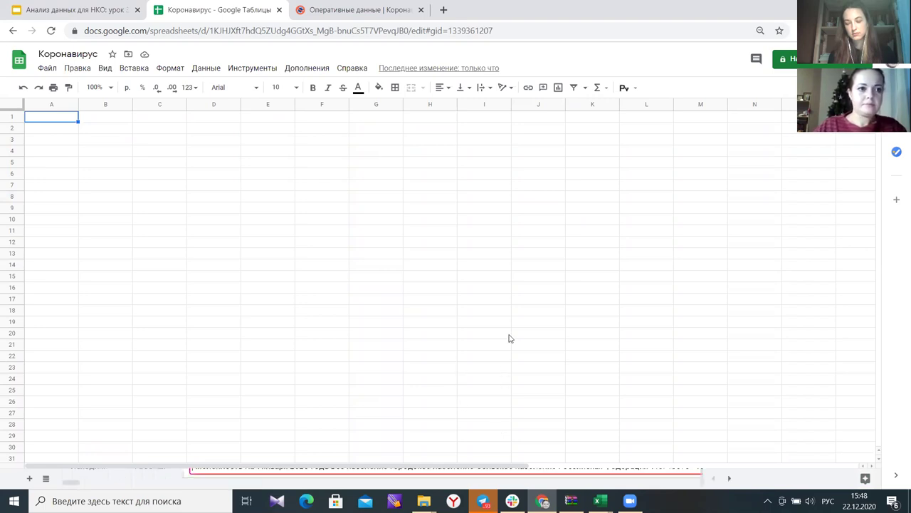
click(60, 120)
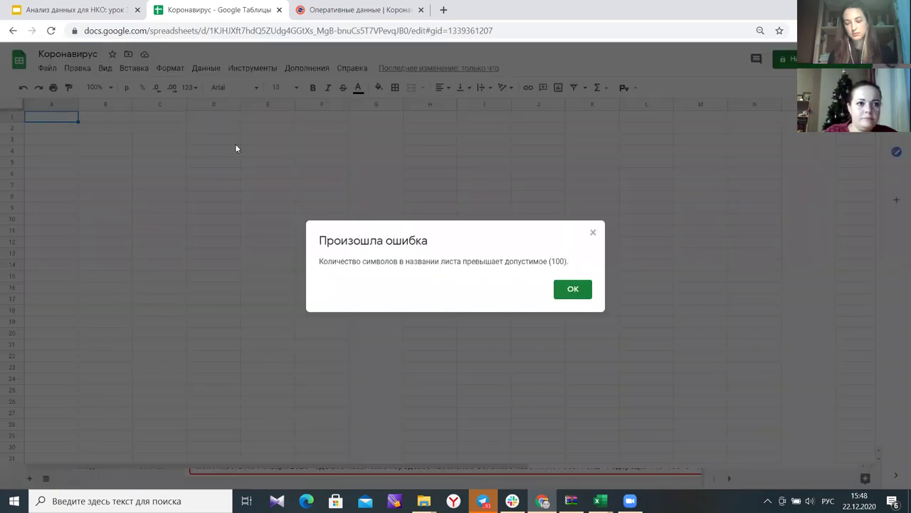
click(571, 290)
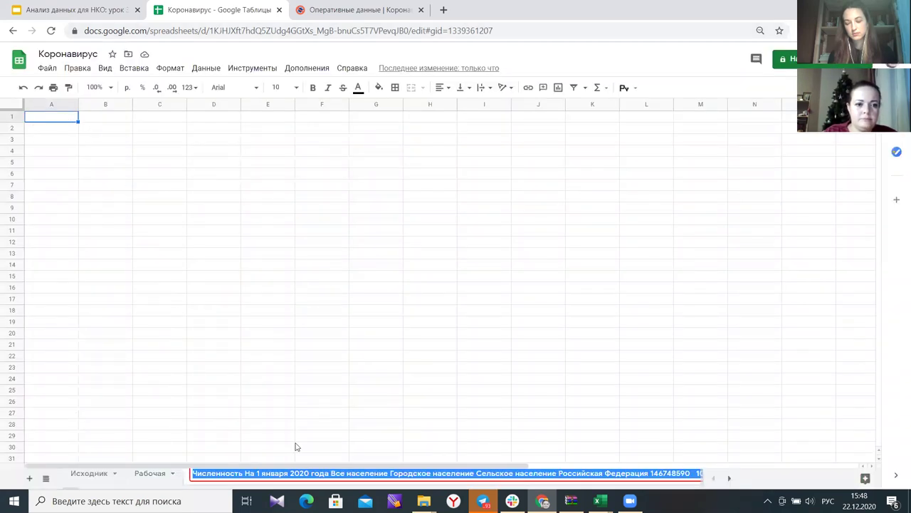
- Replace the overlong text in the new sheet's name with "Численность"
click(244, 473)
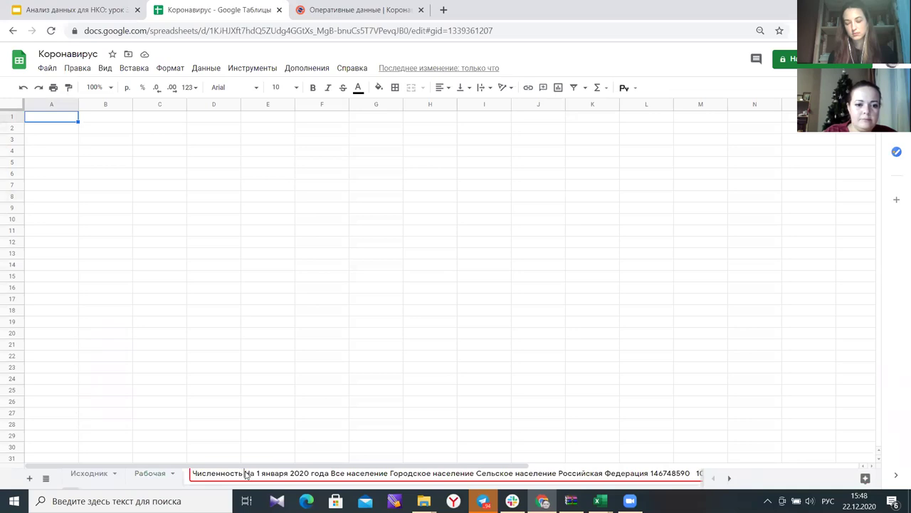
shift+click(310, 475)
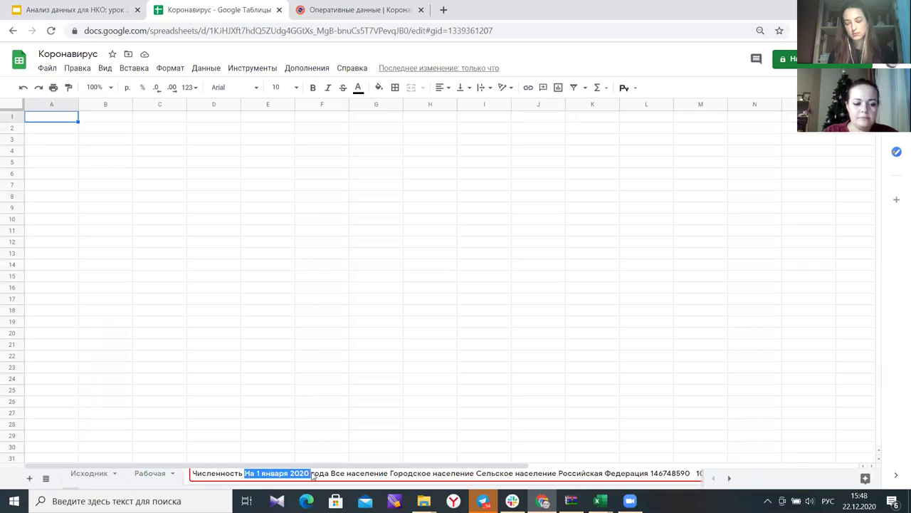
key(ctrl+a)
key(BackSpace)
text(Численность)
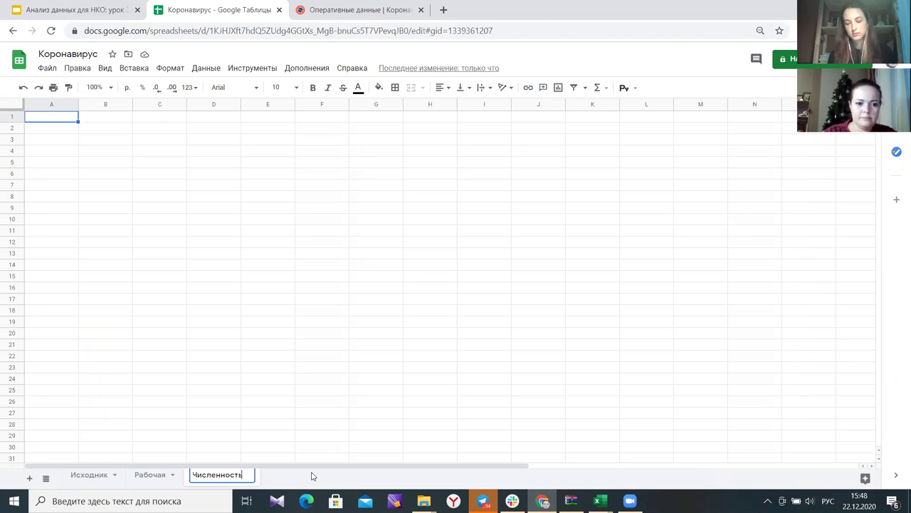
- Paste the copied population table into the Численность sheet starting at cell A1
click(54, 119)
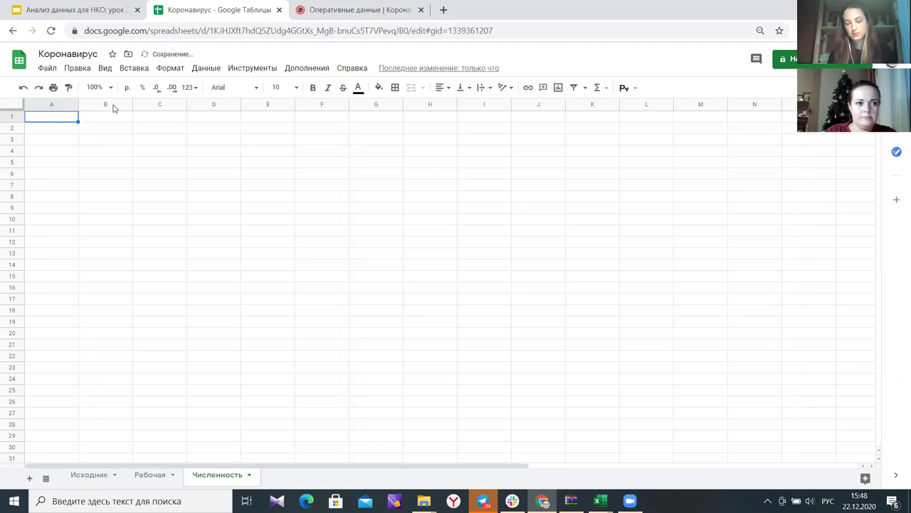
key(ctrl+v)
click(486, 237)
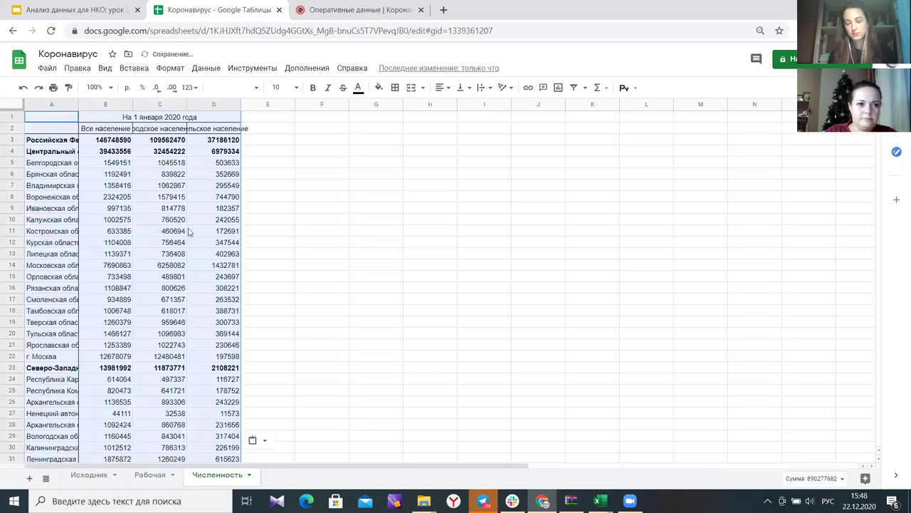
- Clear all formatting from the entire Численность sheet
key(ctrl+a)
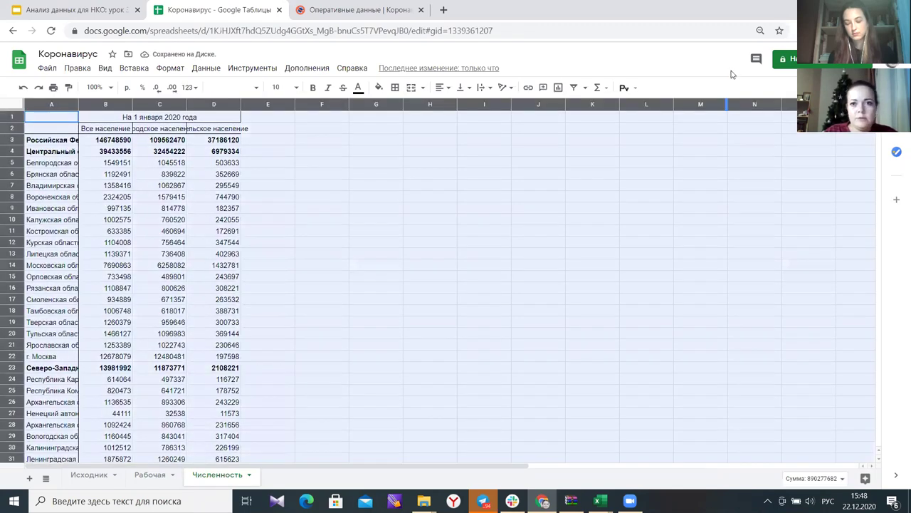
click(170, 70)
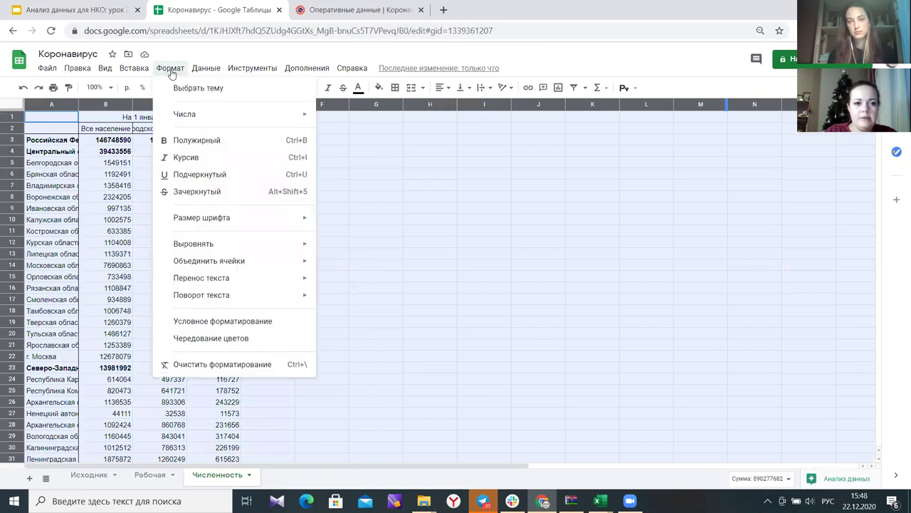
click(256, 364)
click(538, 287)
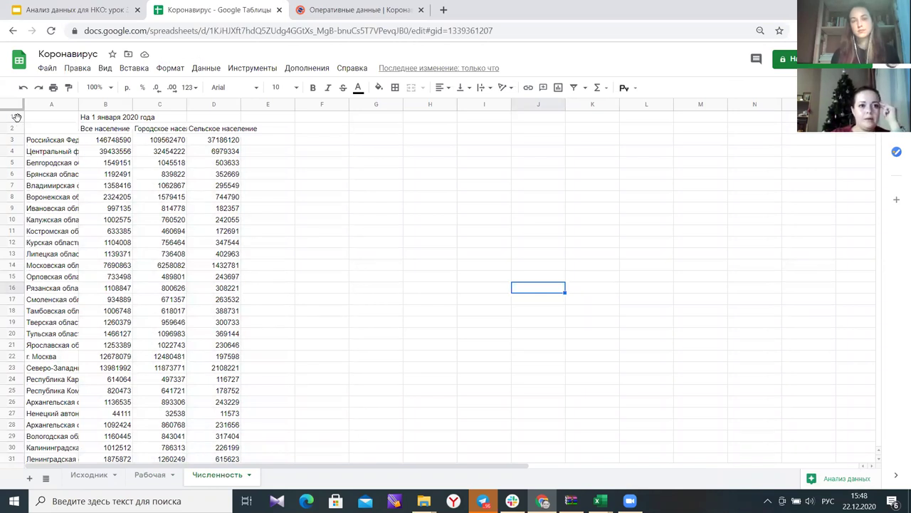
- Delete row 1 with the "На 1 января 2020 года" heading
click(16, 117)
right_click(18, 121)
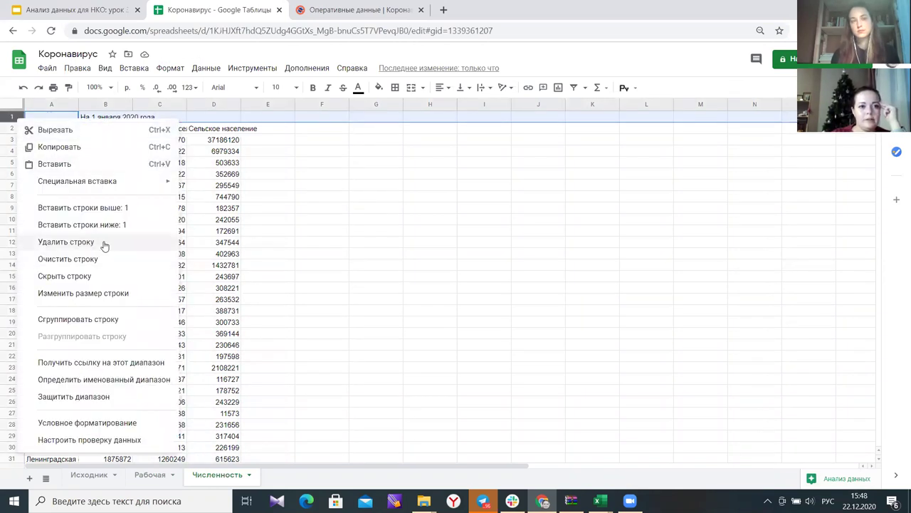
click(108, 245)
click(131, 174)
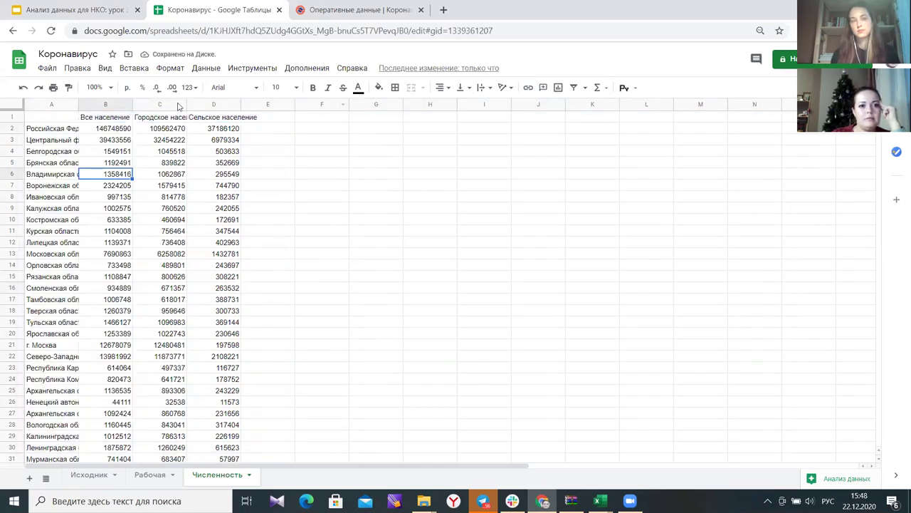
- Examine the names in column A and the population figures for country and federal district totals mixed in with the regions
click(60, 131)
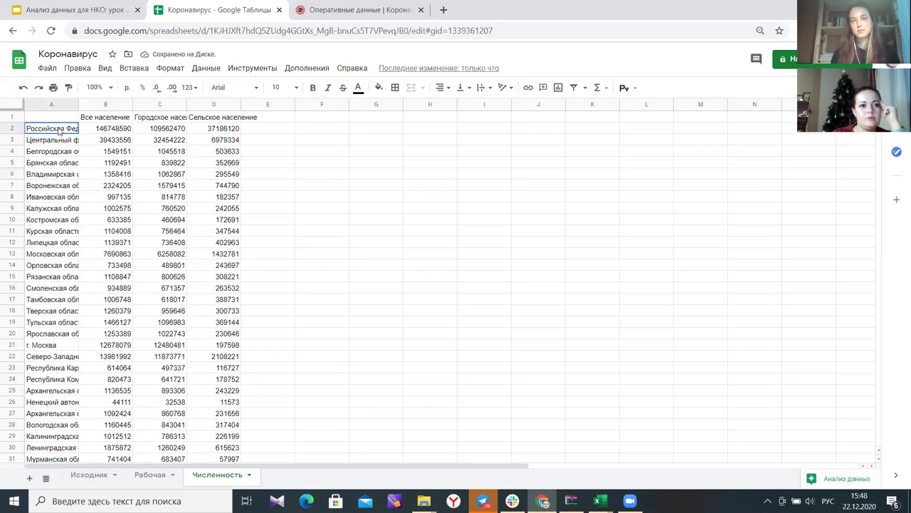
scroll(54, 392, down, 20)
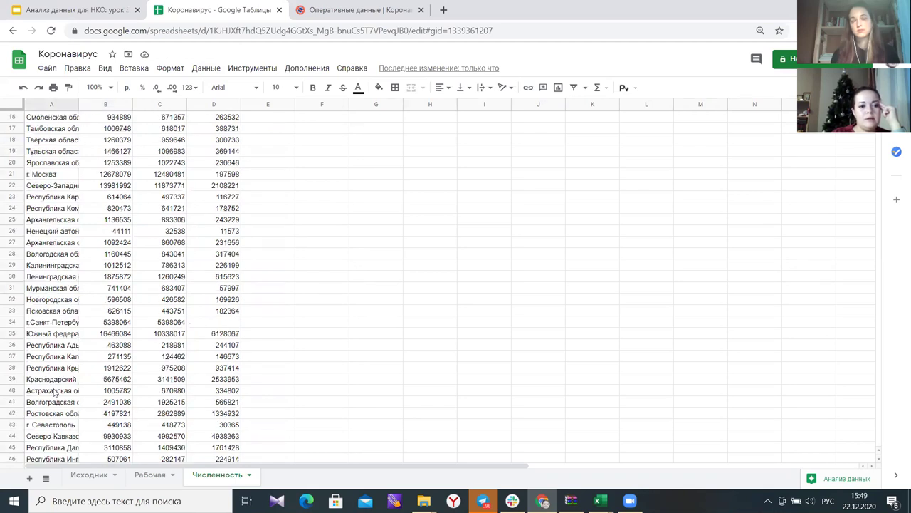
scroll(90, 357, up, 20)
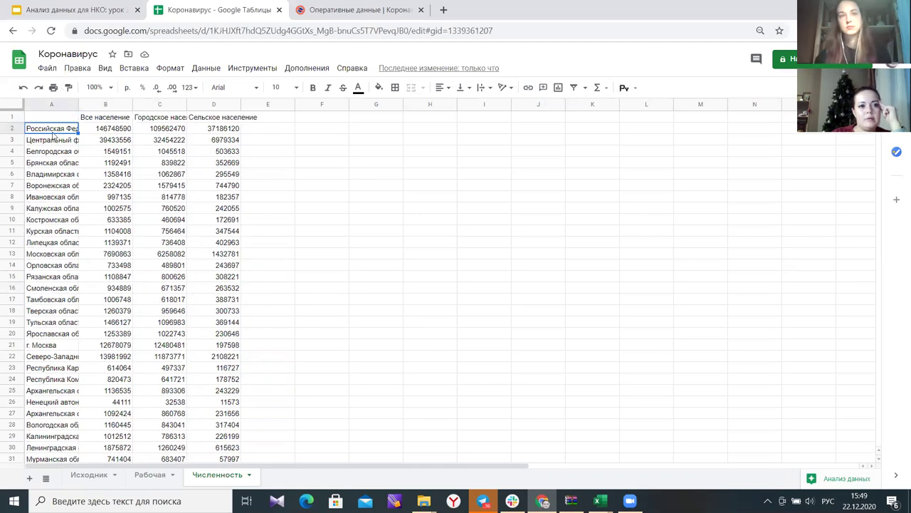
click(61, 142)
click(61, 154)
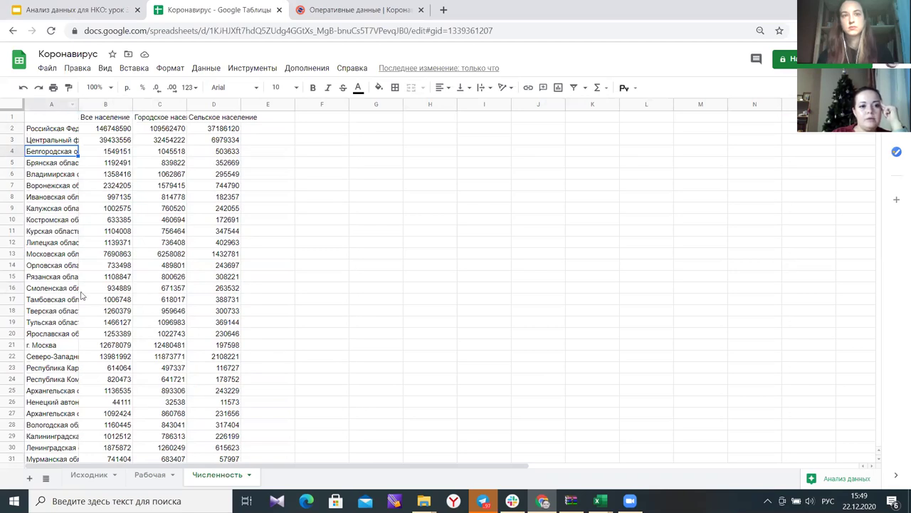
click(104, 131)
click(108, 176)
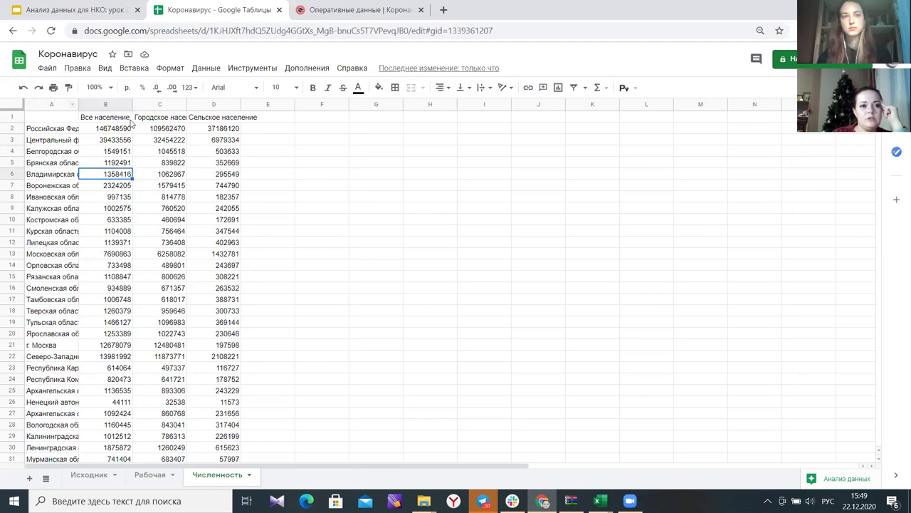
- Widen column B, "Все население", slightly so its heading has more room
drag(132, 104, 146, 105)
click(173, 104)
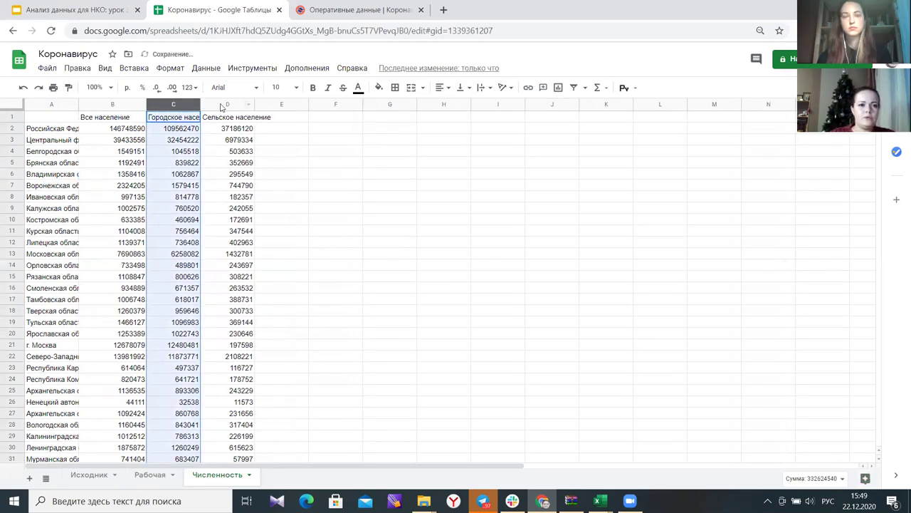
shift+click(222, 106)
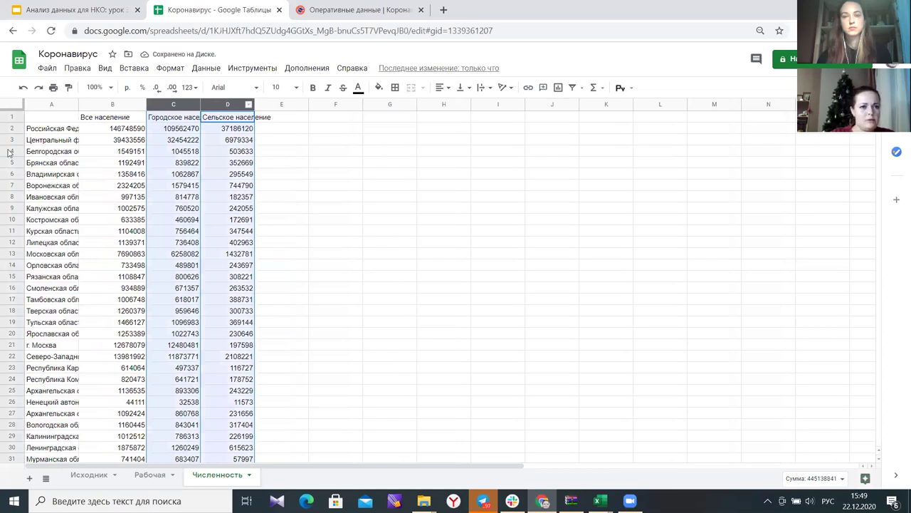
click(121, 197)
- Delete row 2 with the totals for the whole Российская Федерация
click(10, 128)
right_click(10, 130)
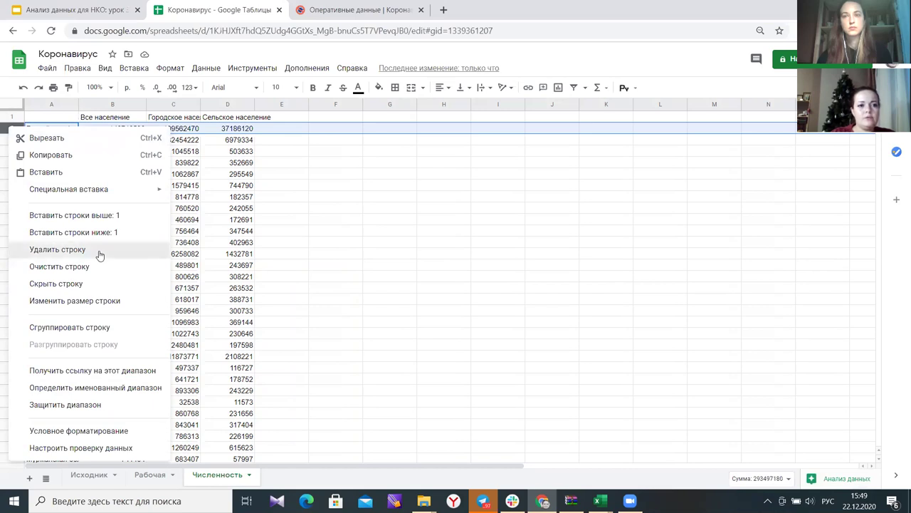
click(101, 254)
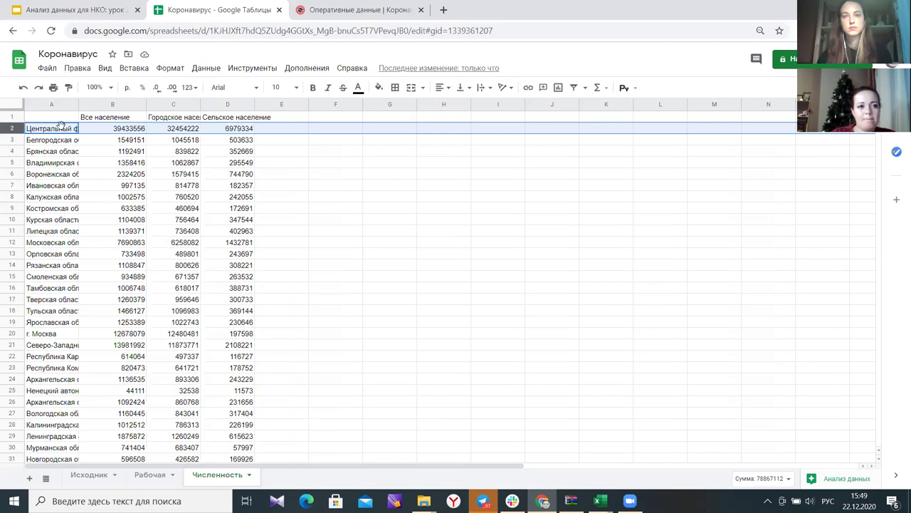
- Widen column A so that the region names fit in it
click(10, 107)
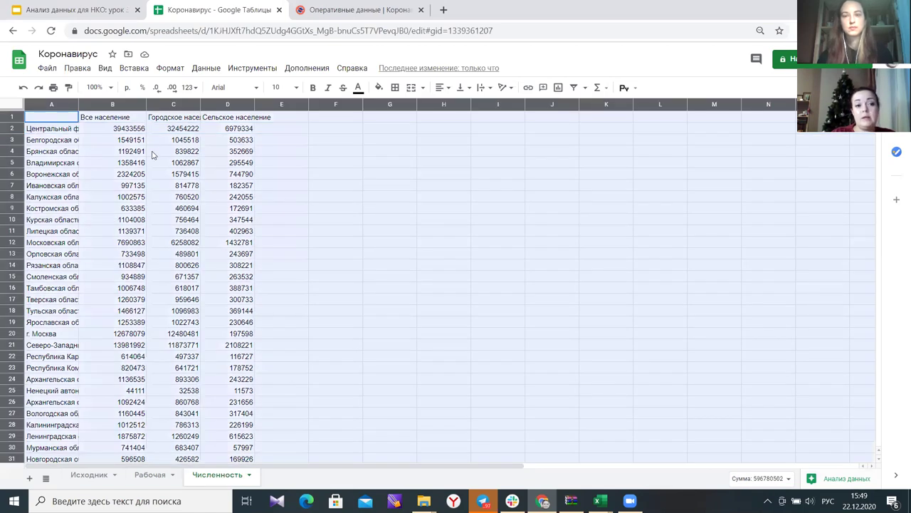
scroll(168, 295, down, 10)
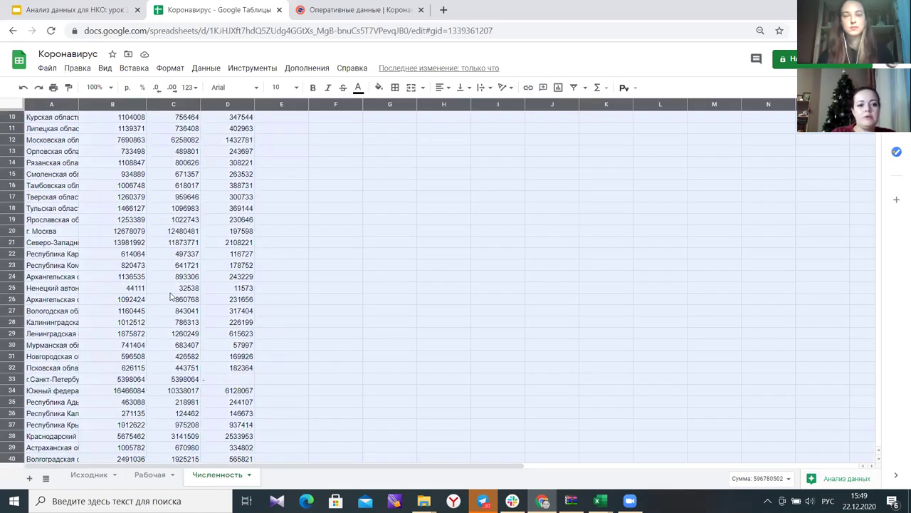
scroll(173, 292, up, 10)
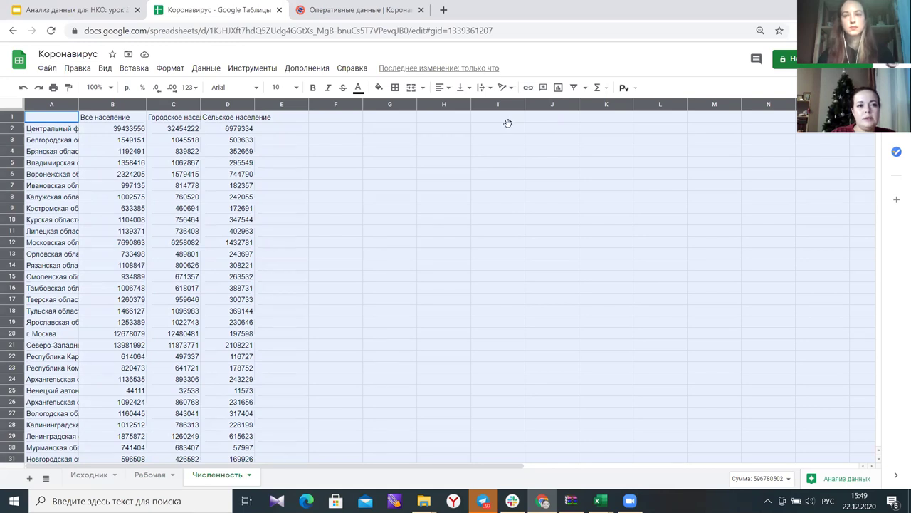
click(508, 127)
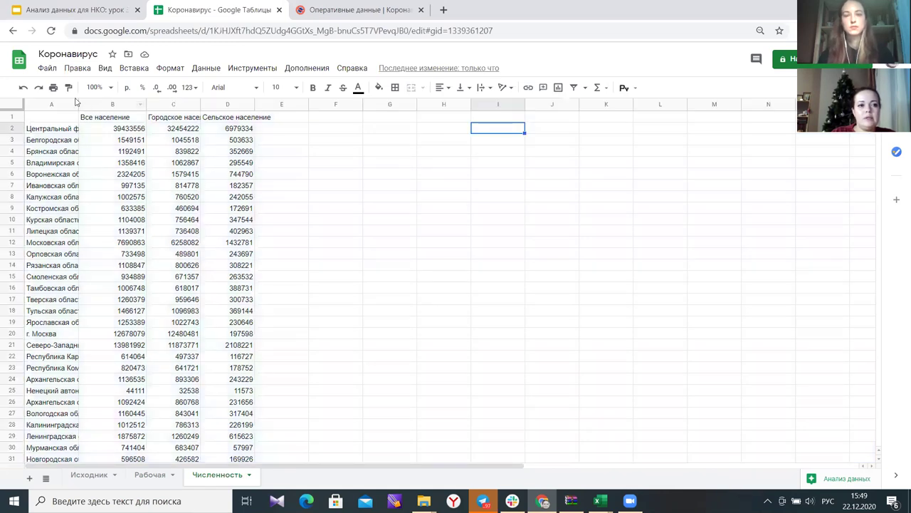
drag(77, 104, 106, 104)
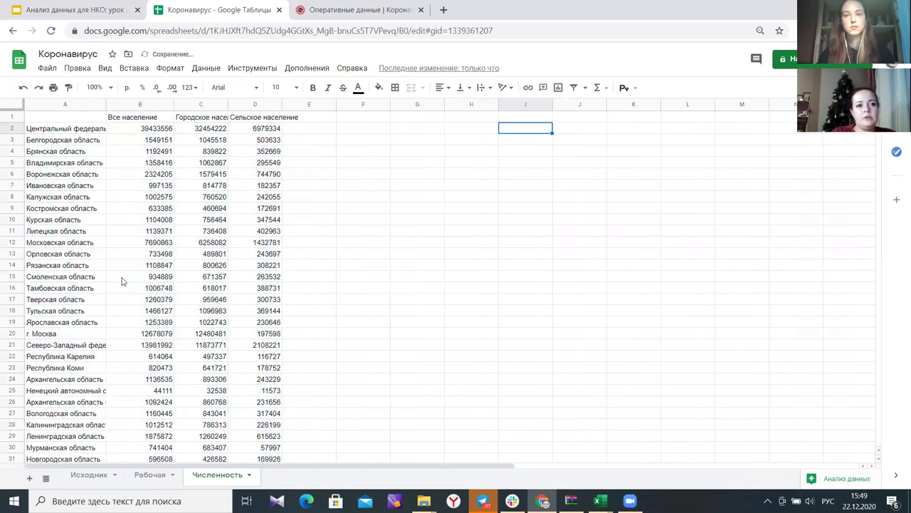
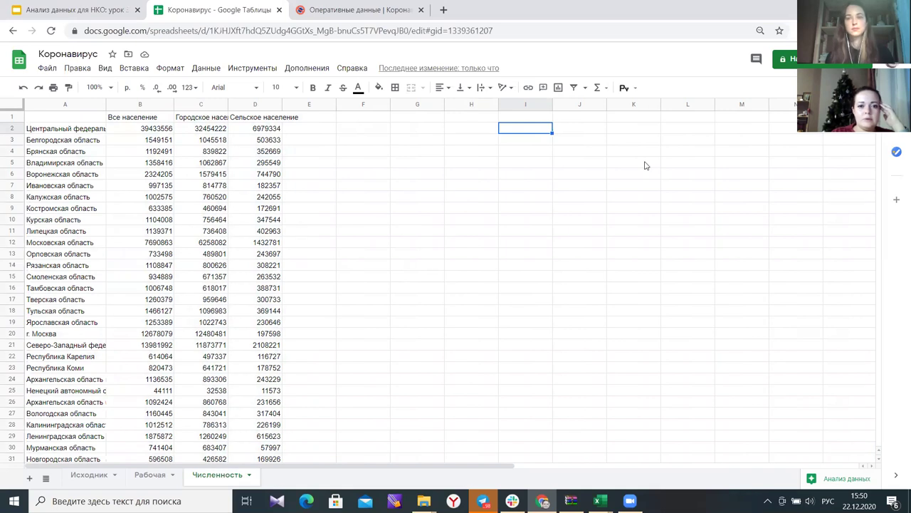
scroll(647, 166, down, 1)
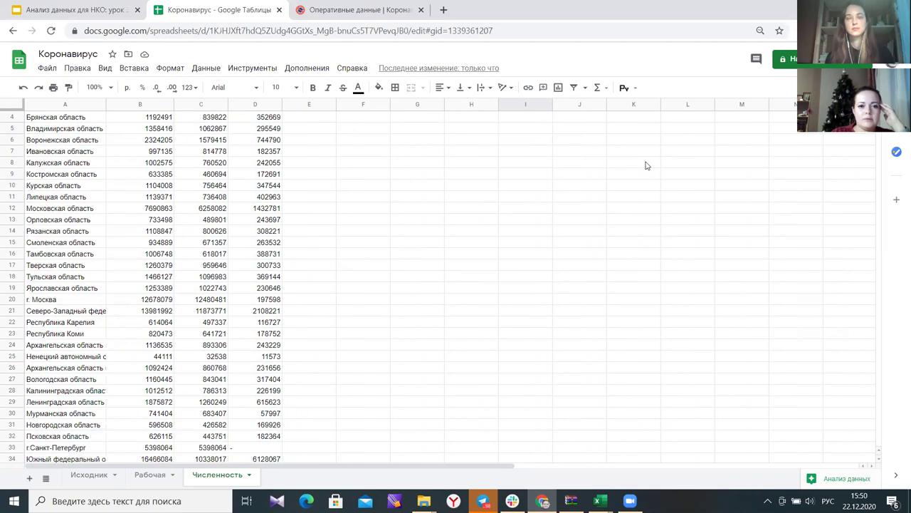
scroll(646, 165, up, 1)
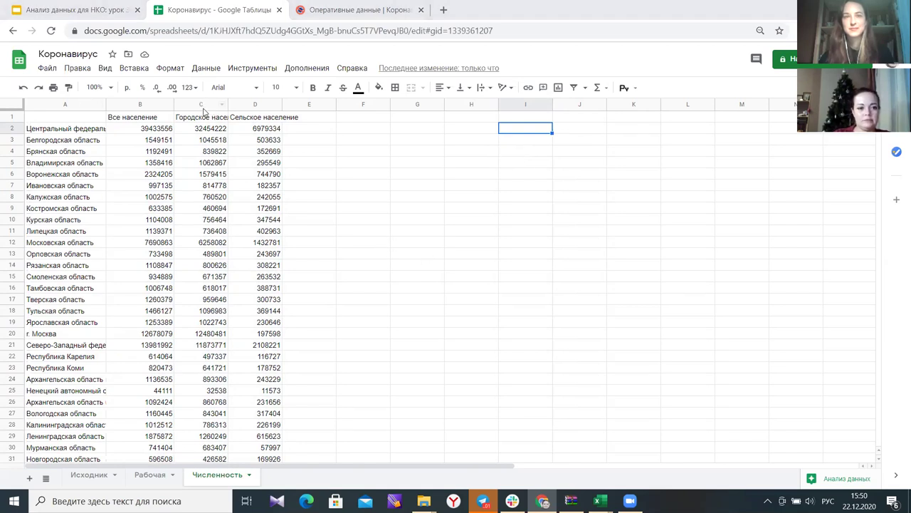
scroll(149, 310, down, 14)
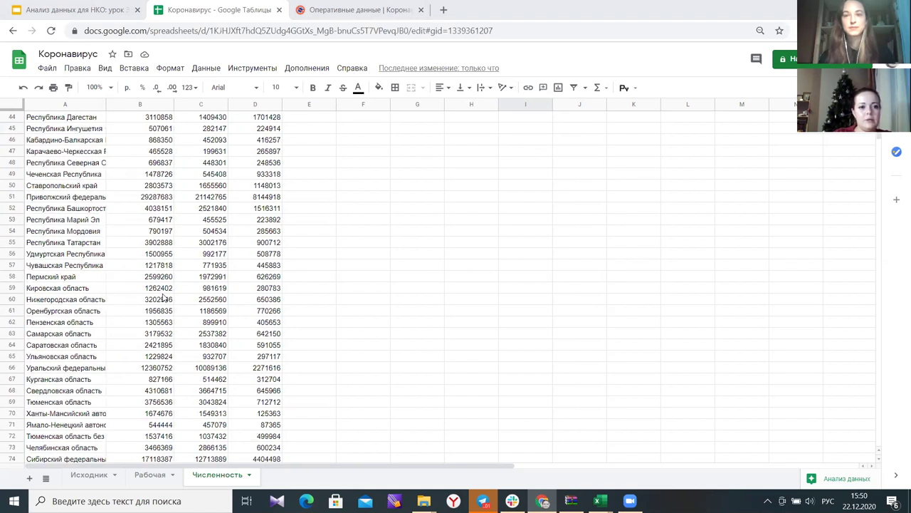
scroll(163, 296, up, 14)
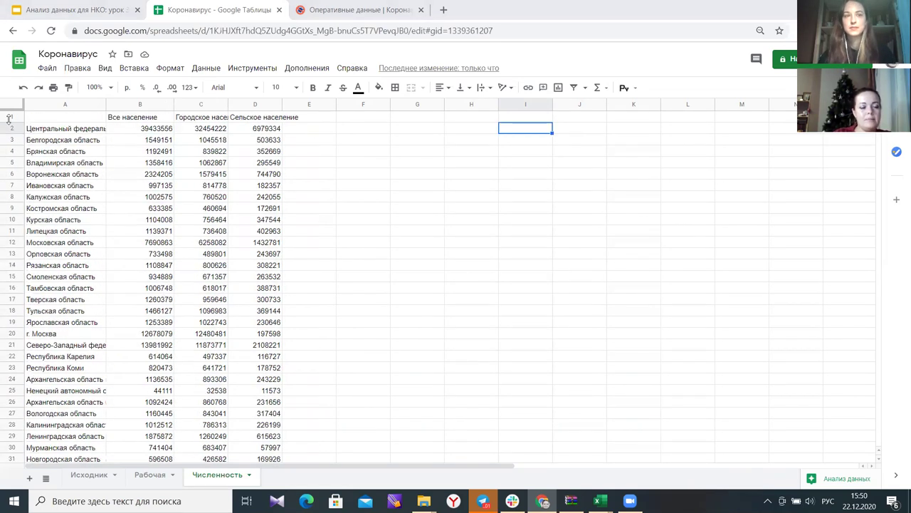
click(583, 88)
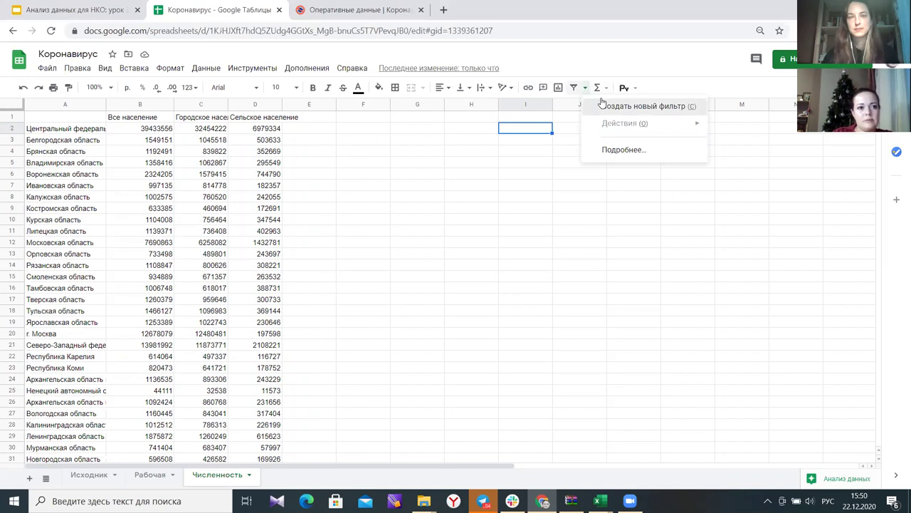
click(603, 104)
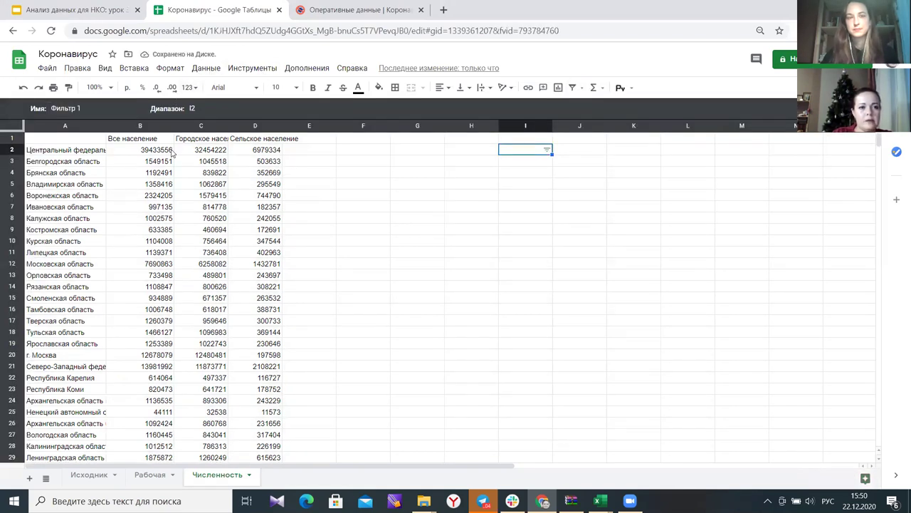
scroll(172, 151, down, 5)
scroll(172, 151, up, 5)
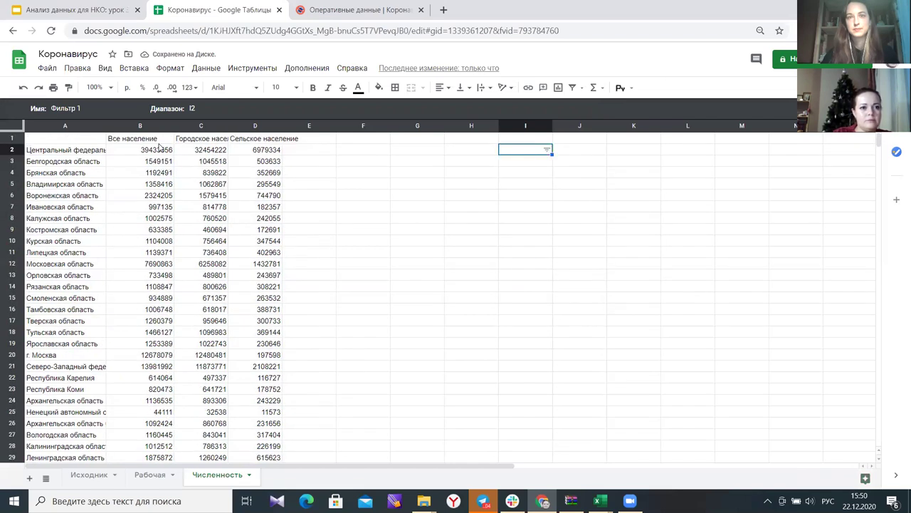
right_click(100, 126)
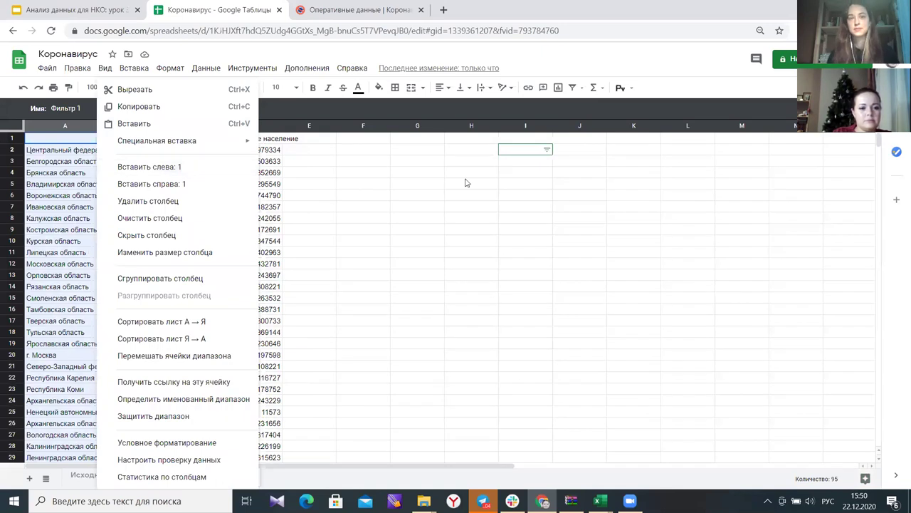
click(30, 110)
click(23, 87)
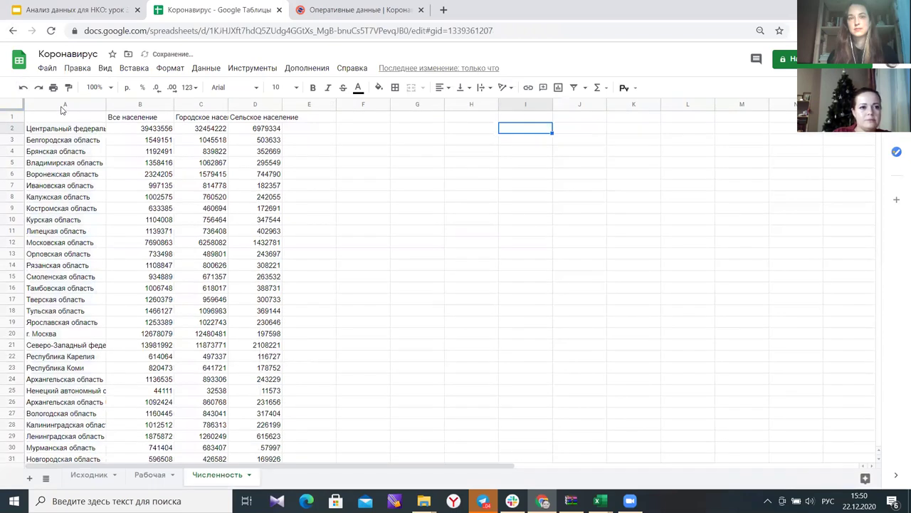
- Create a new filter view covering the whole of column A
click(63, 106)
click(585, 87)
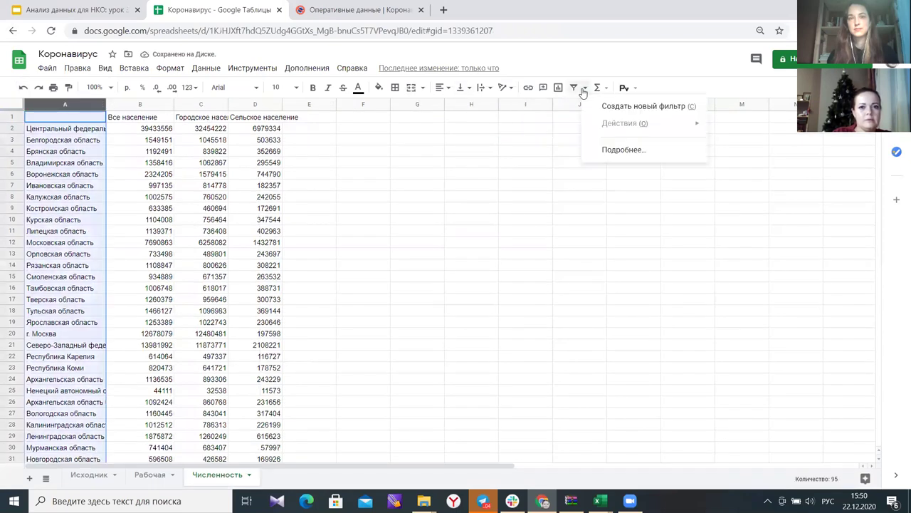
click(605, 107)
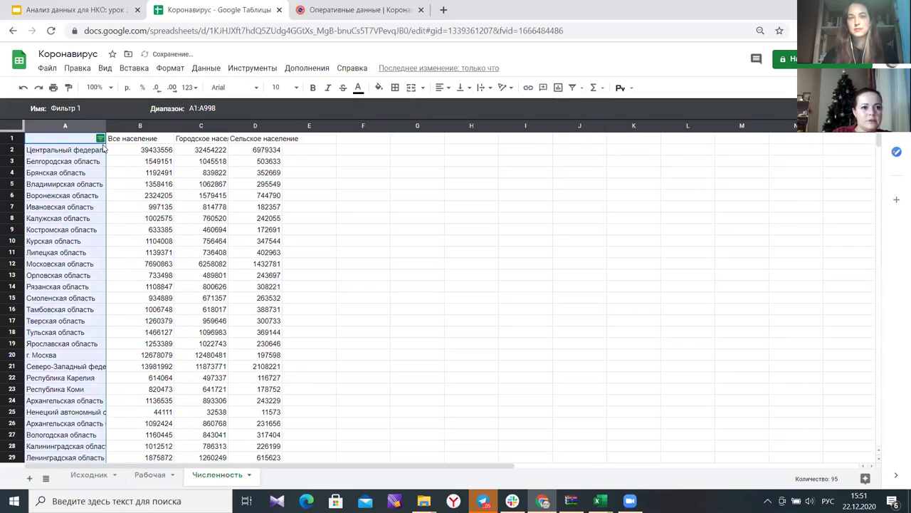
- Clear every selected value in column A's filter and search its value list for "федер"
click(100, 138)
click(163, 317)
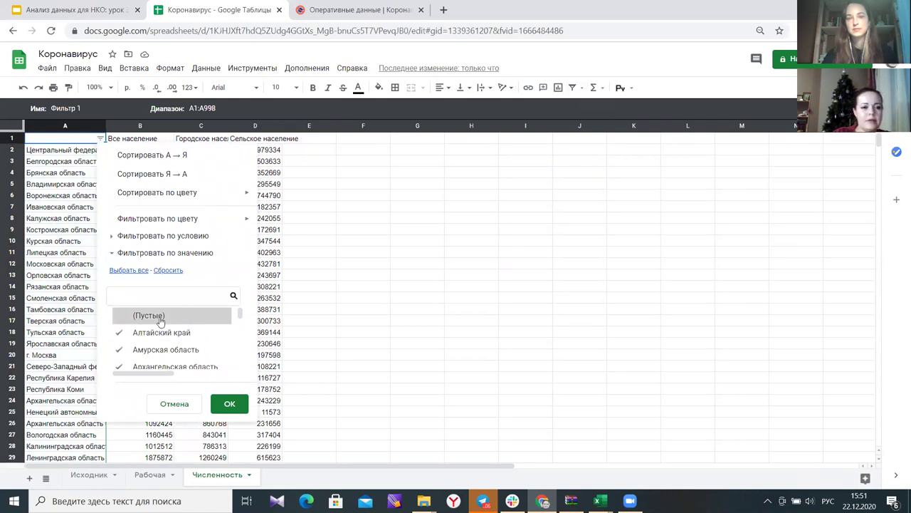
scroll(160, 321, down, 4)
scroll(163, 321, up, 4)
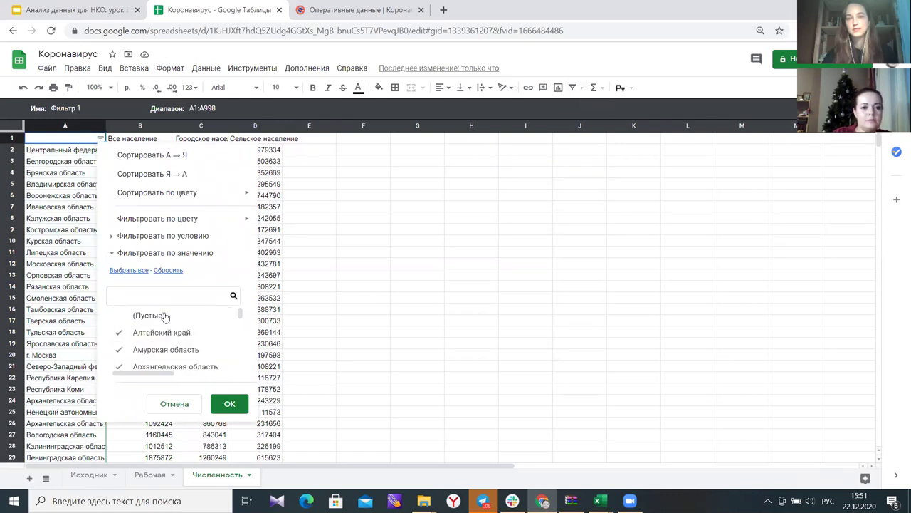
scroll(168, 320, down, 5)
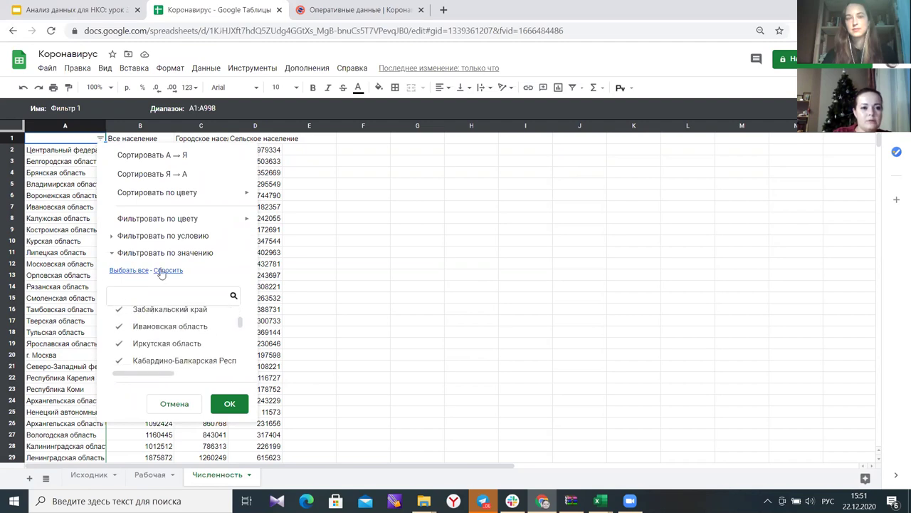
click(167, 271)
click(171, 298)
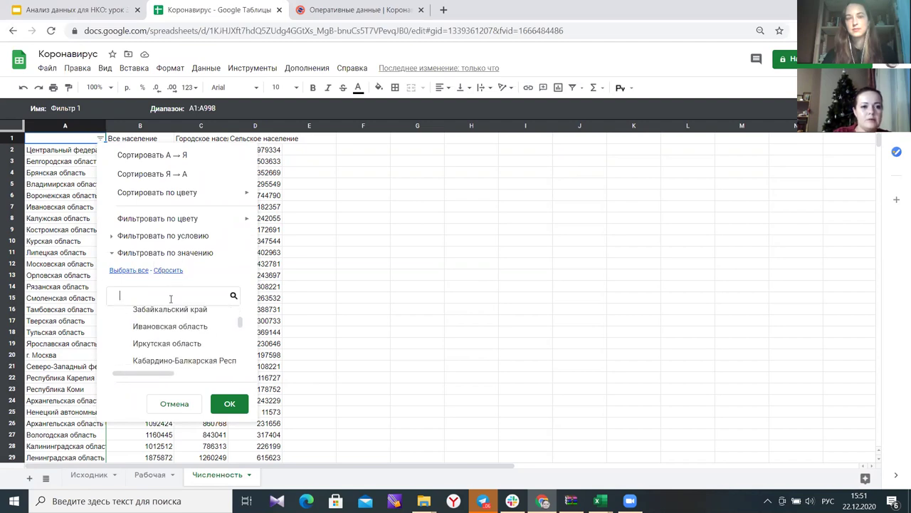
text(ф)
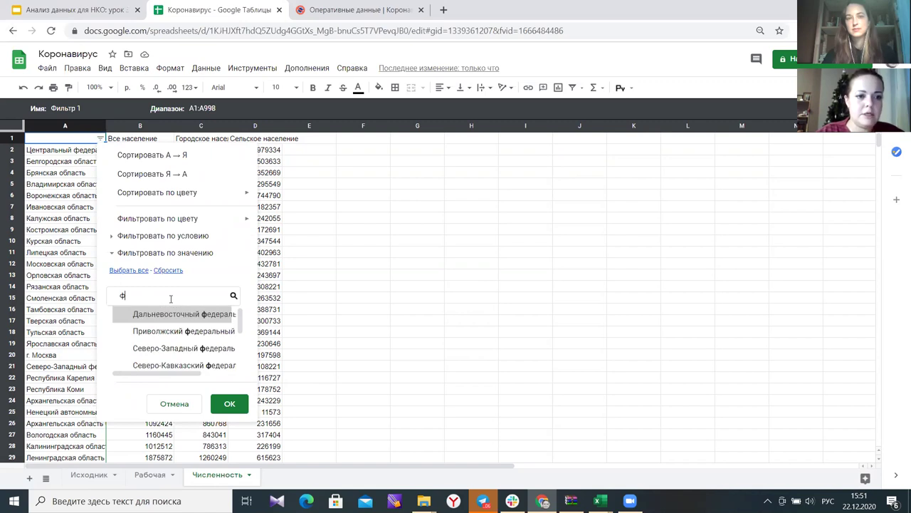
text(едер)
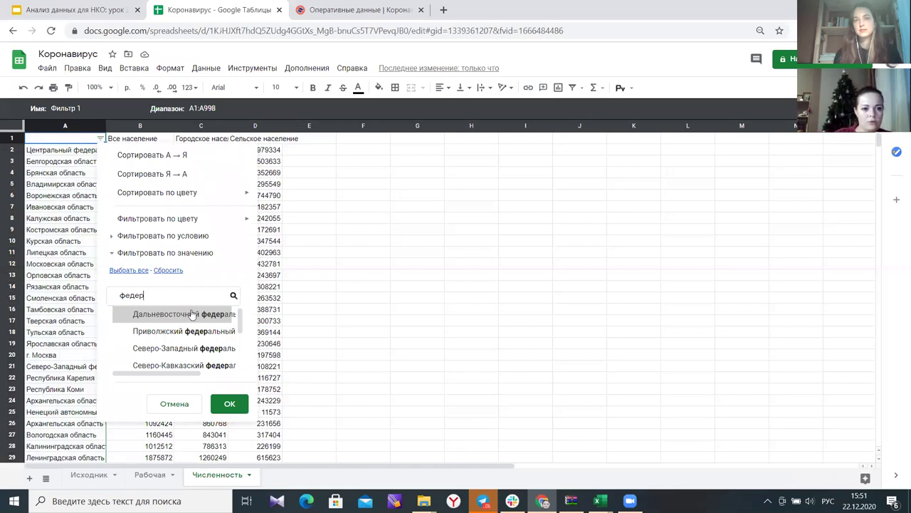
- Tick all eight matching federal districts, from Дальневосточный to Южный федеральный округ, and apply the filter to column A
scroll(177, 334, down, 3)
scroll(177, 331, down, 1)
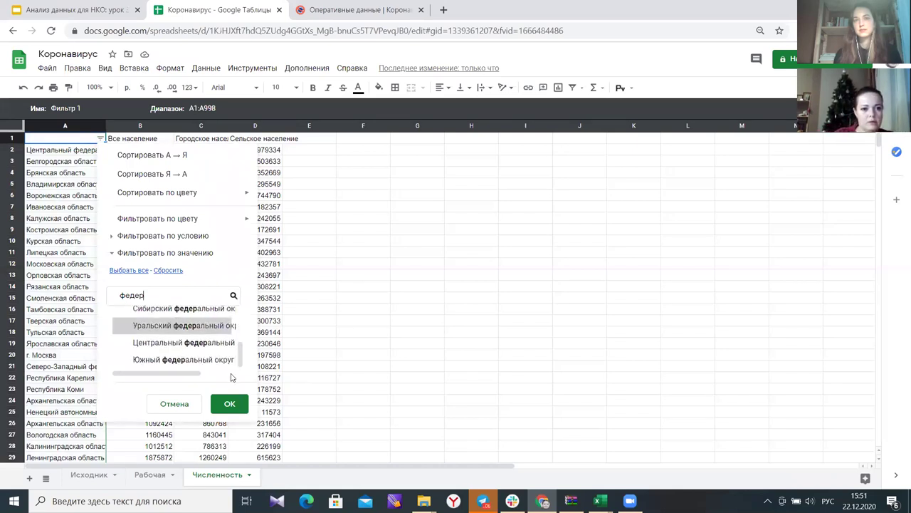
scroll(203, 330, up, 3)
click(174, 316)
click(168, 335)
scroll(172, 348, down, 3)
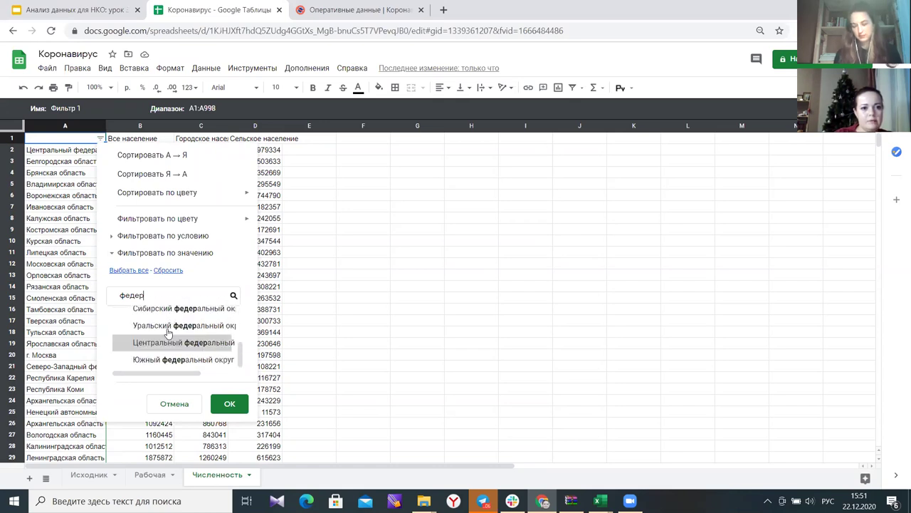
click(168, 328)
click(160, 312)
scroll(177, 337, up, 1)
scroll(177, 337, up, 2)
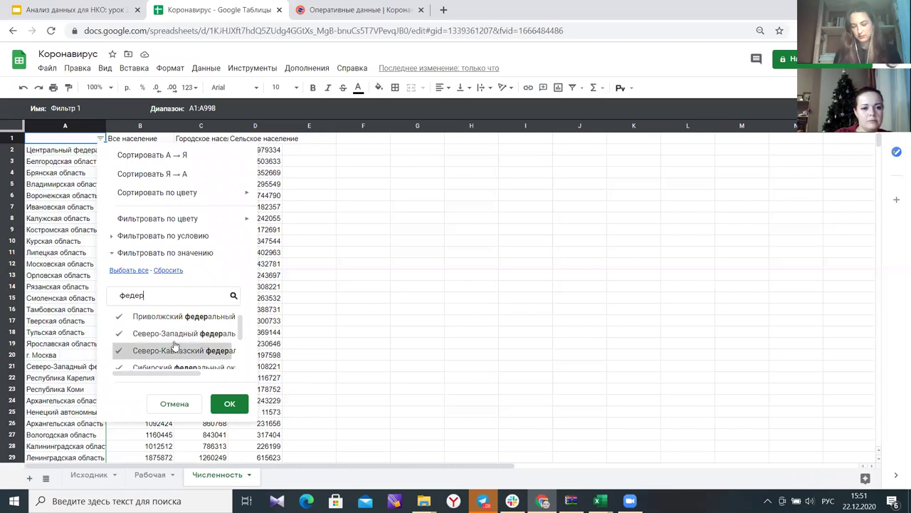
scroll(170, 347, down, 3)
click(168, 342)
click(178, 359)
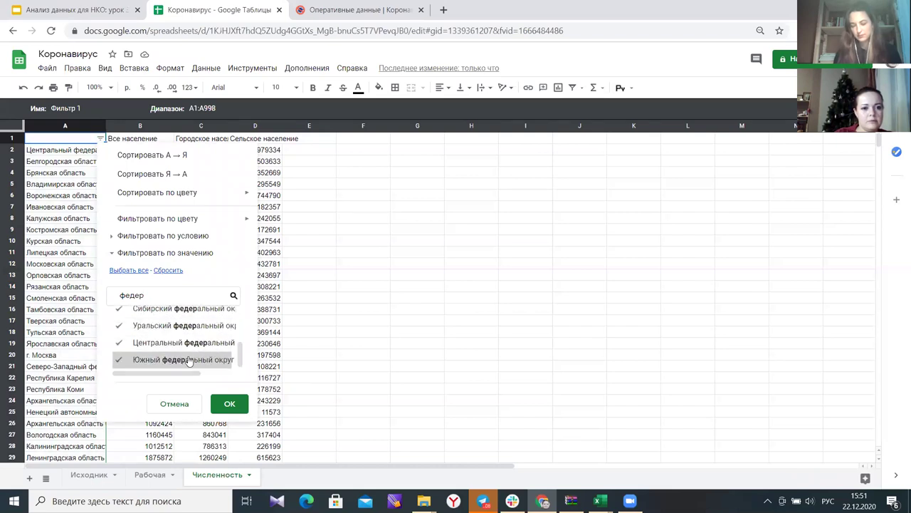
click(229, 403)
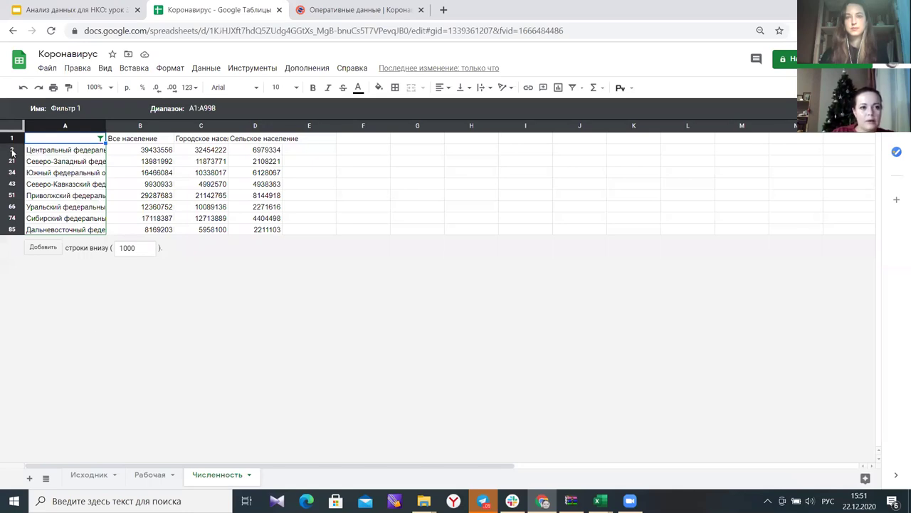
- Delete the cells of the filtered federal district rows in columns A to D, shifting the remaining cells up
drag(28, 153, 265, 238)
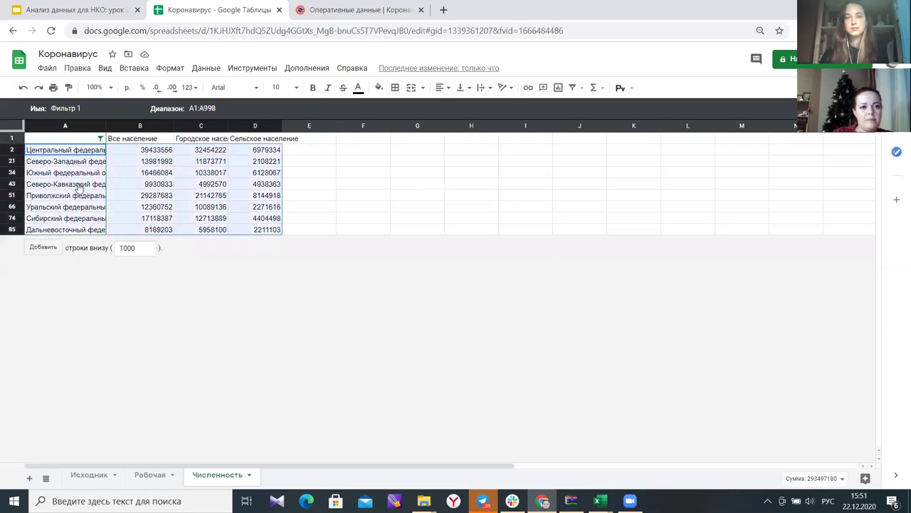
right_click(80, 186)
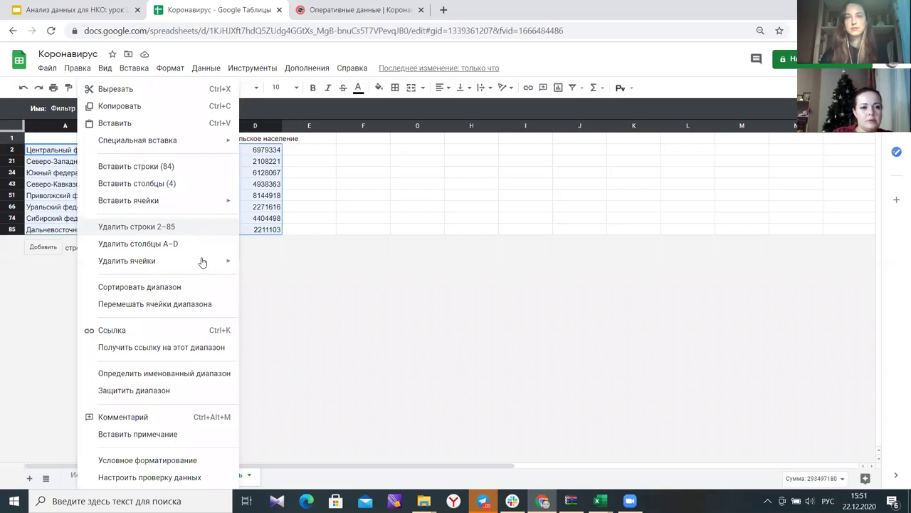
mouse_move(199, 261)
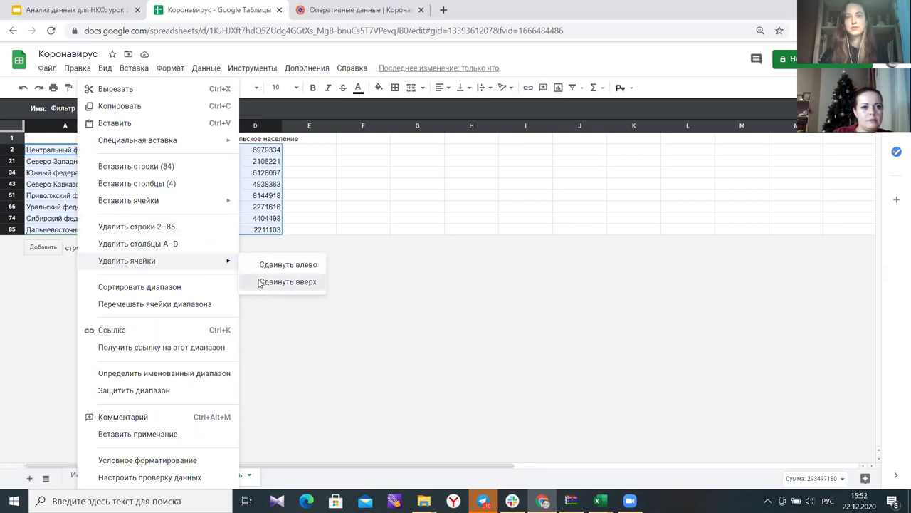
click(94, 171)
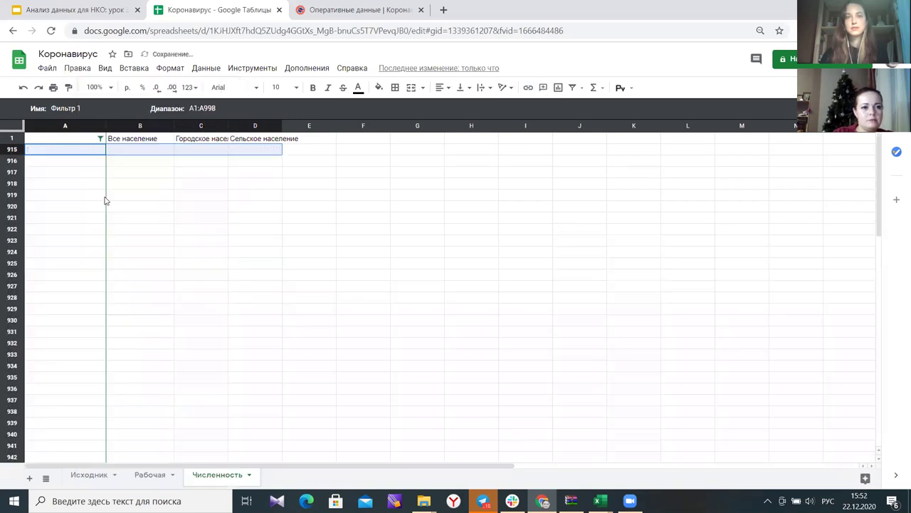
- Reset the value selection in column A's filter so no values are ticked, and apply it
click(100, 139)
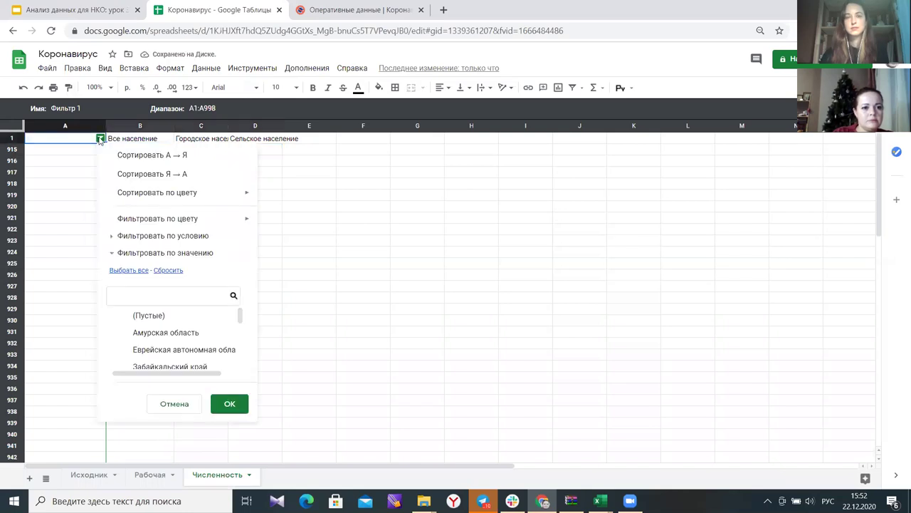
click(169, 270)
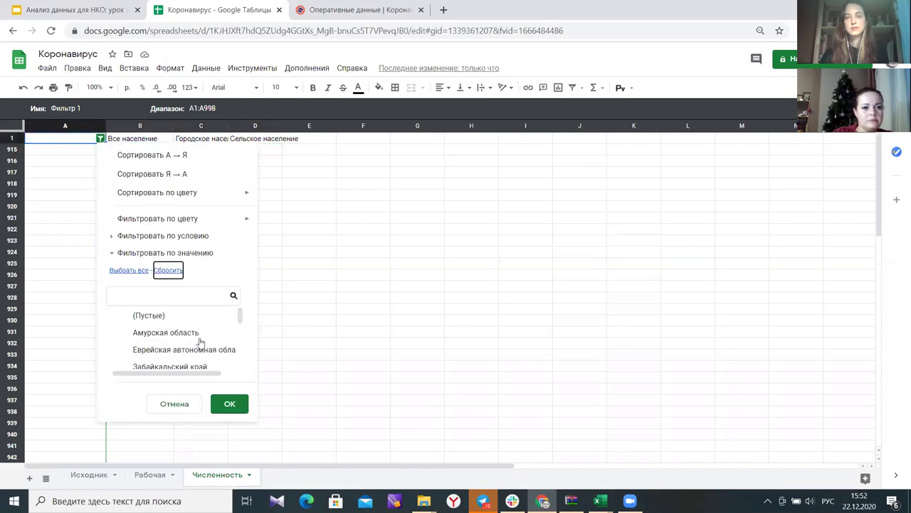
click(230, 405)
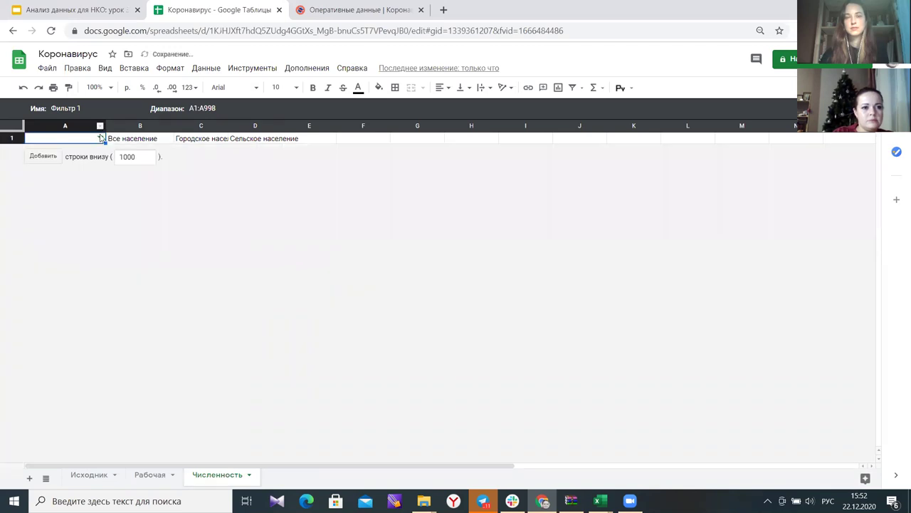
- Select all values in column A's filter, apply it, and leave the Фильтр 1 filter view
click(100, 137)
click(127, 271)
click(221, 403)
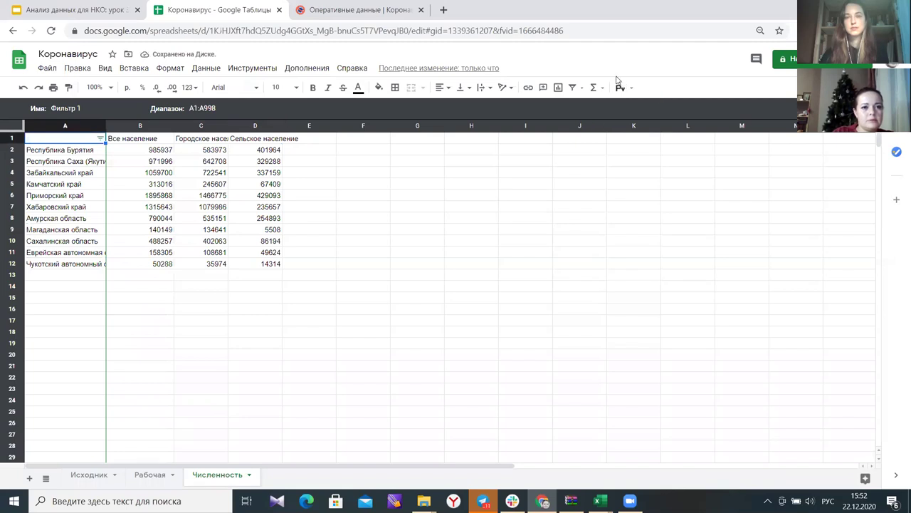
click(581, 87)
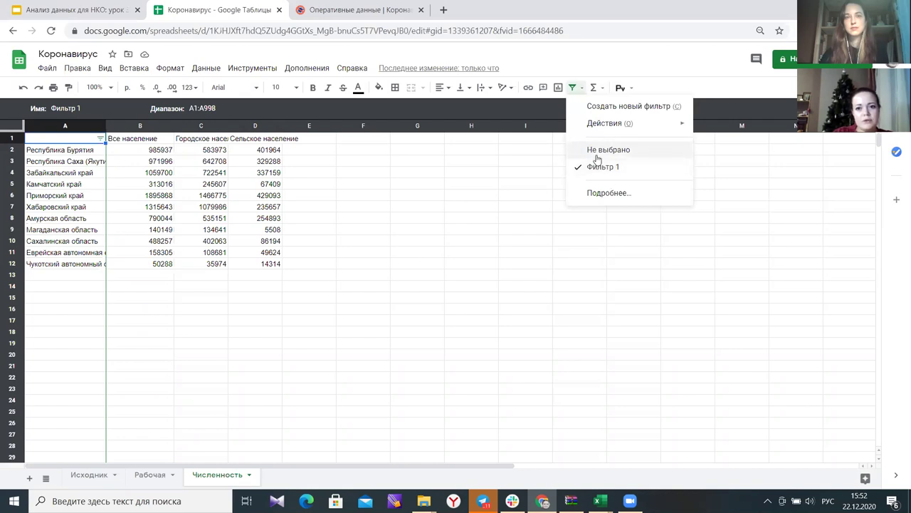
click(597, 153)
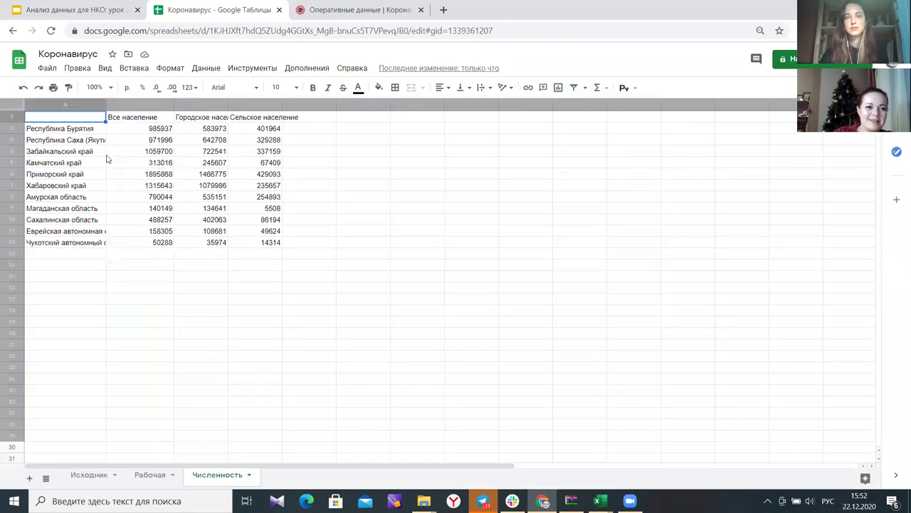
- Undo leaving the filter view, the filter changes and the deletion of the federal district cells
click(23, 86)
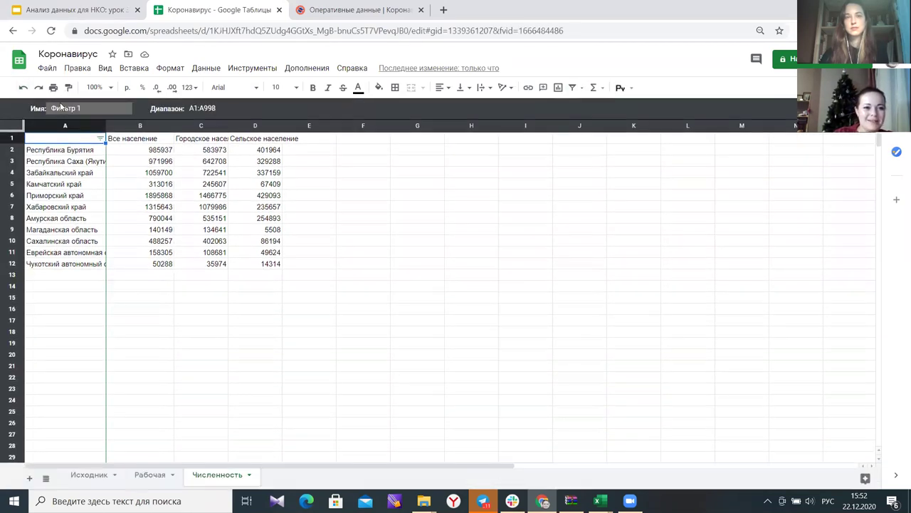
click(101, 139)
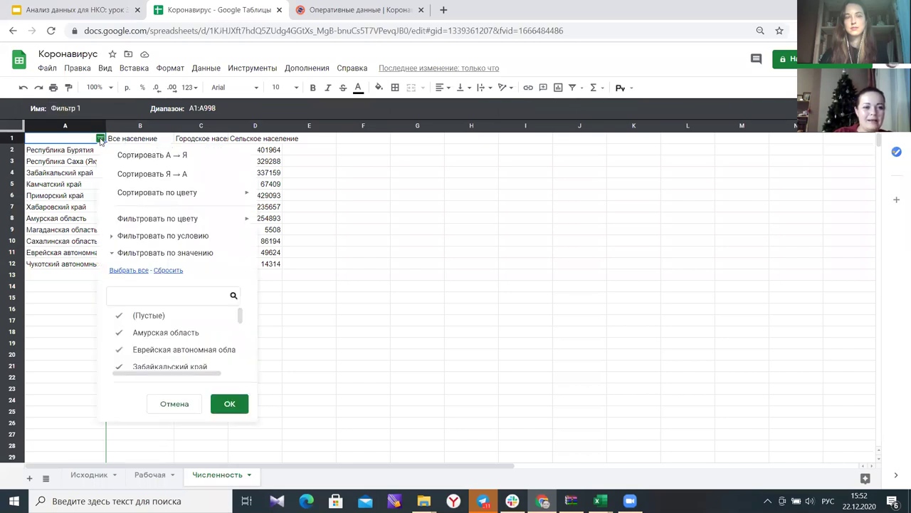
click(541, 240)
click(22, 87)
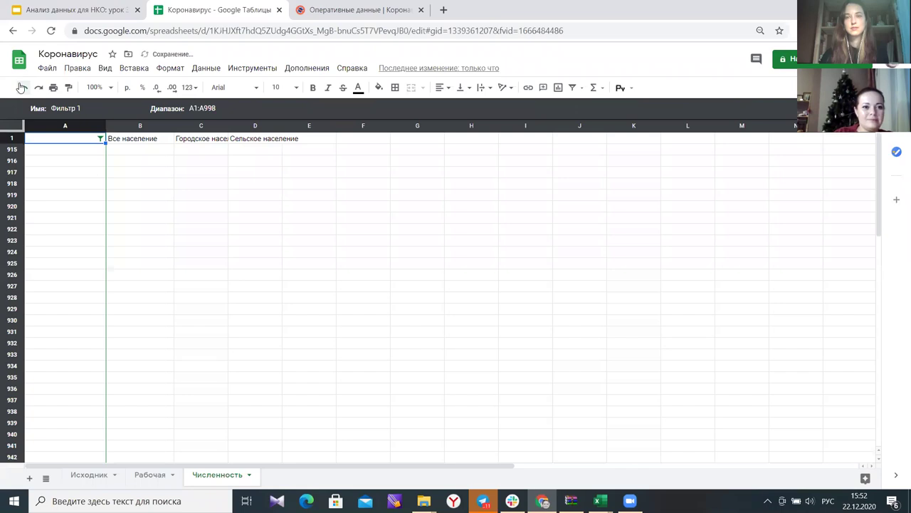
click(22, 87)
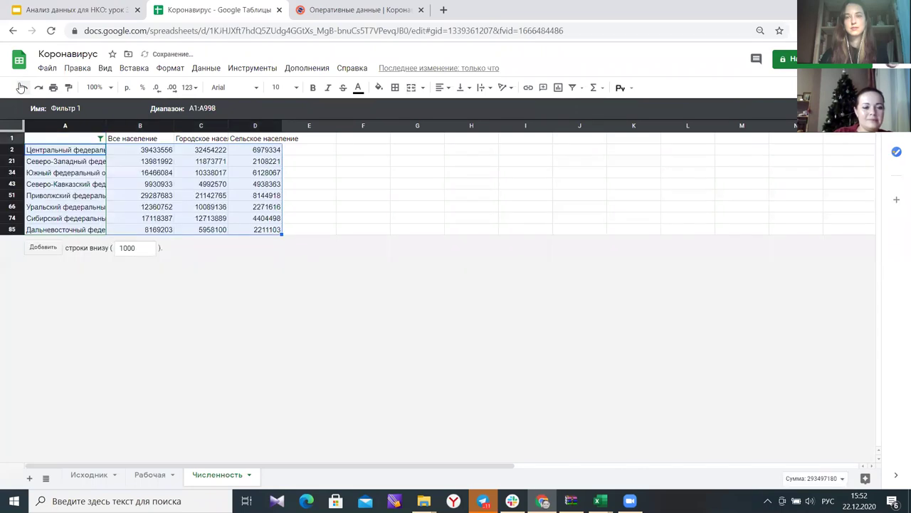
click(45, 152)
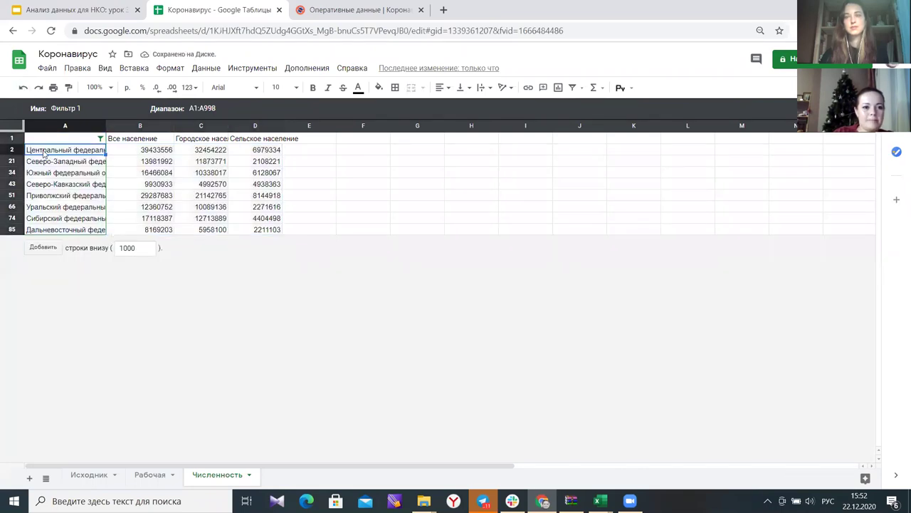
shift+click(205, 153)
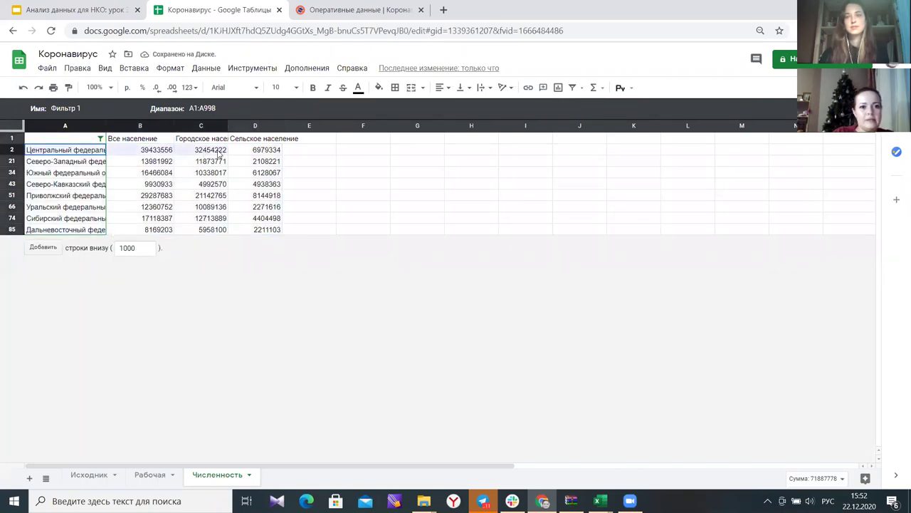
shift+click(235, 154)
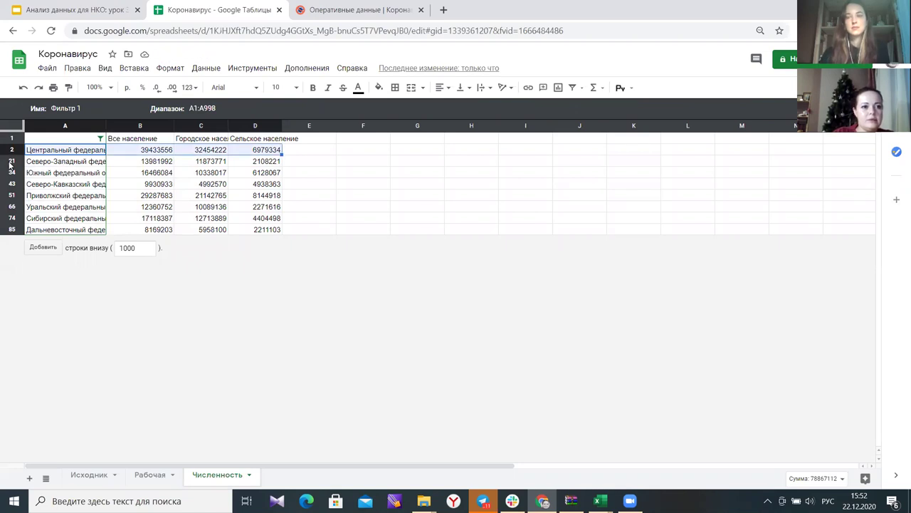
drag(114, 165, 279, 168)
click(330, 184)
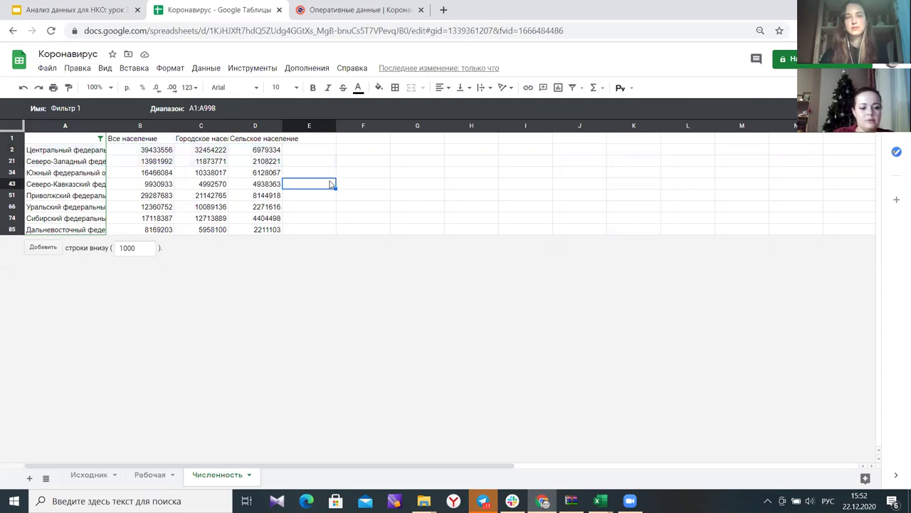
key(ctrl+a)
drag(64, 146, 195, 232)
click(211, 195)
right_click(210, 195)
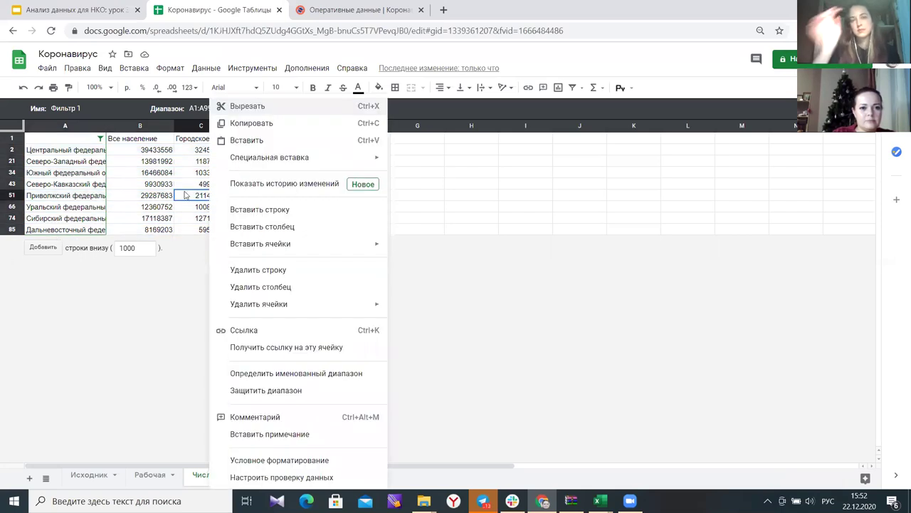
click(64, 183)
click(14, 149)
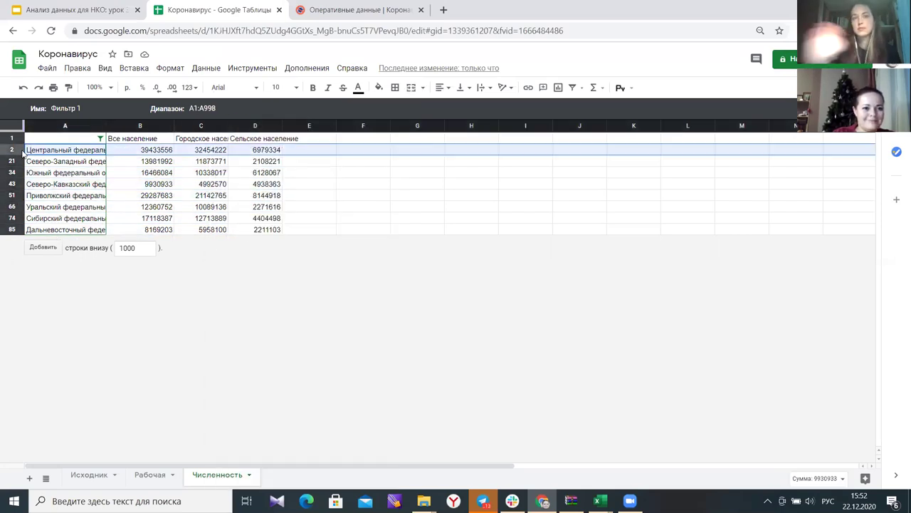
- Try selecting the entire filtered rows from Центральный to Дальневосточный федеральный округ for removal
click(99, 138)
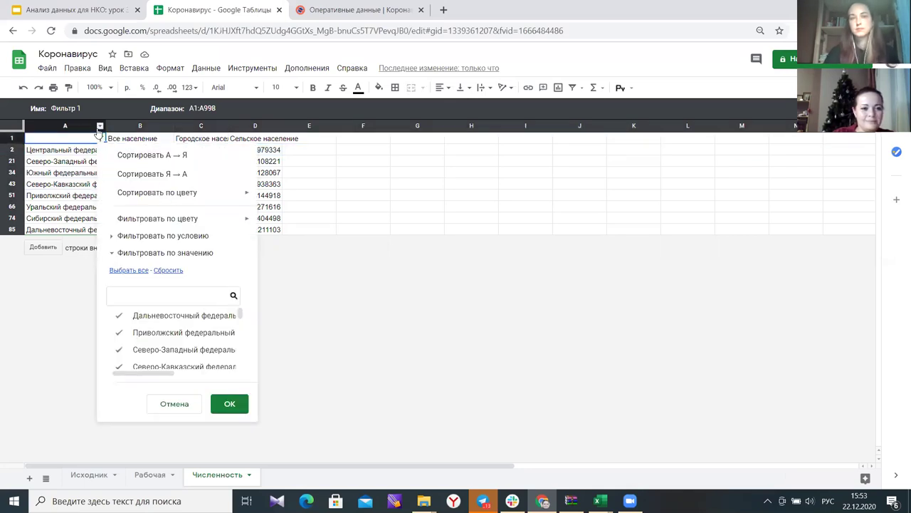
click(14, 150)
right_click(14, 150)
click(14, 150)
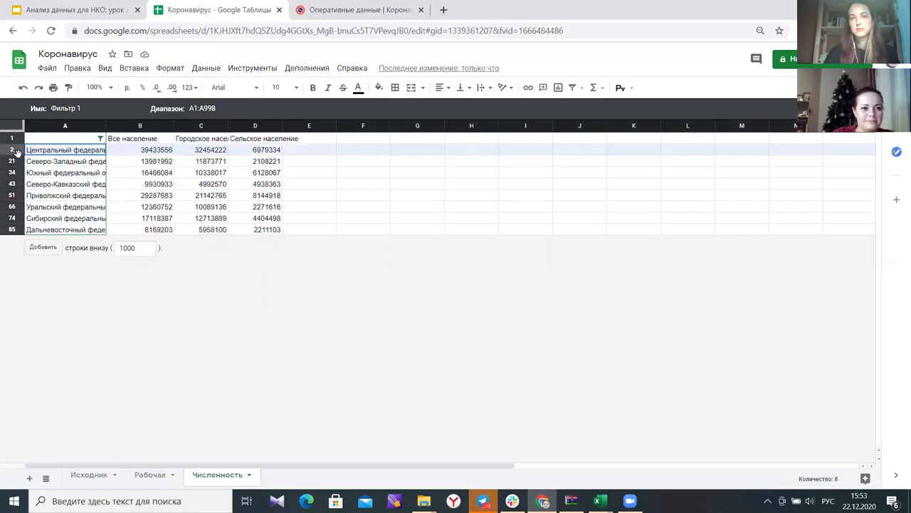
drag(14, 161, 15, 231)
right_click(62, 165)
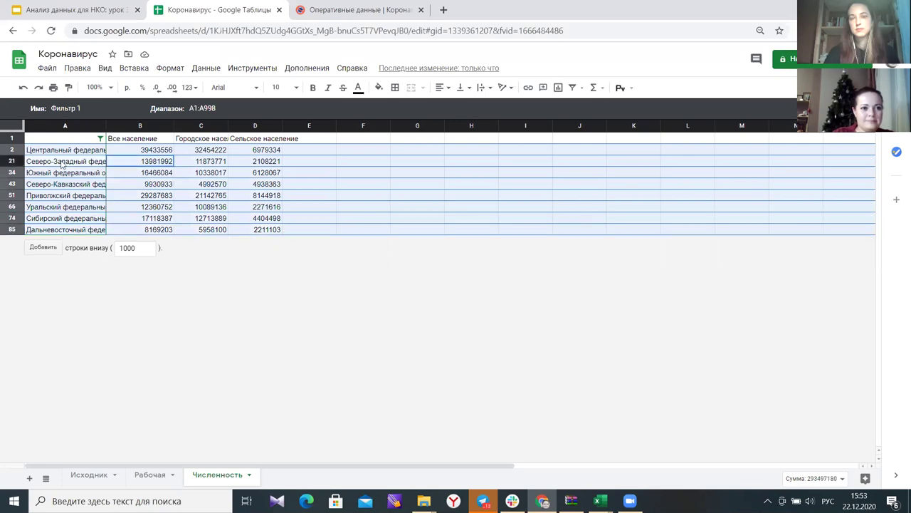
- Delete the entire rows of the Центральный, Северо-Западный and Южный federal districts one by one
click(10, 150)
right_click(10, 150)
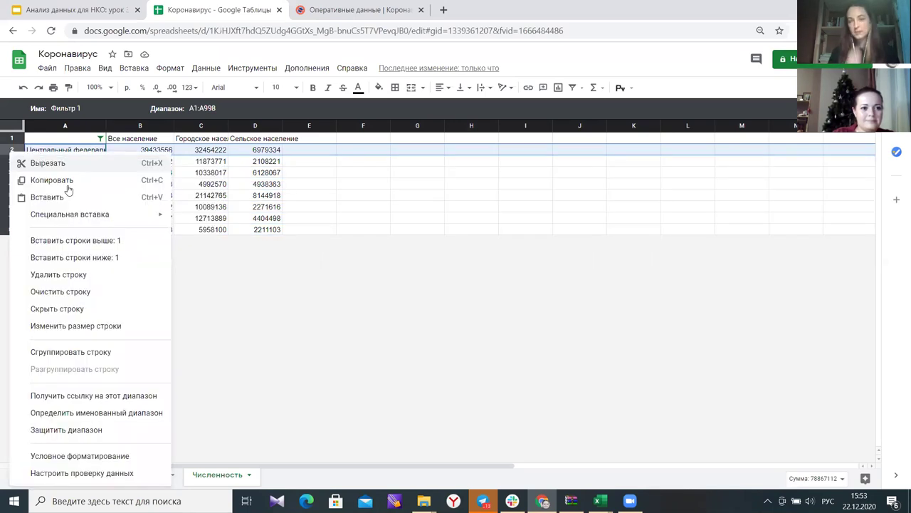
click(91, 274)
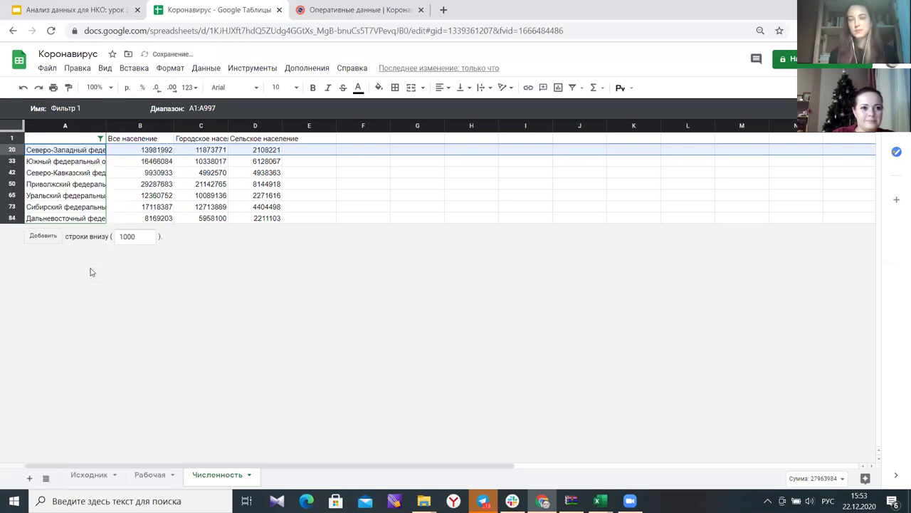
right_click(12, 150)
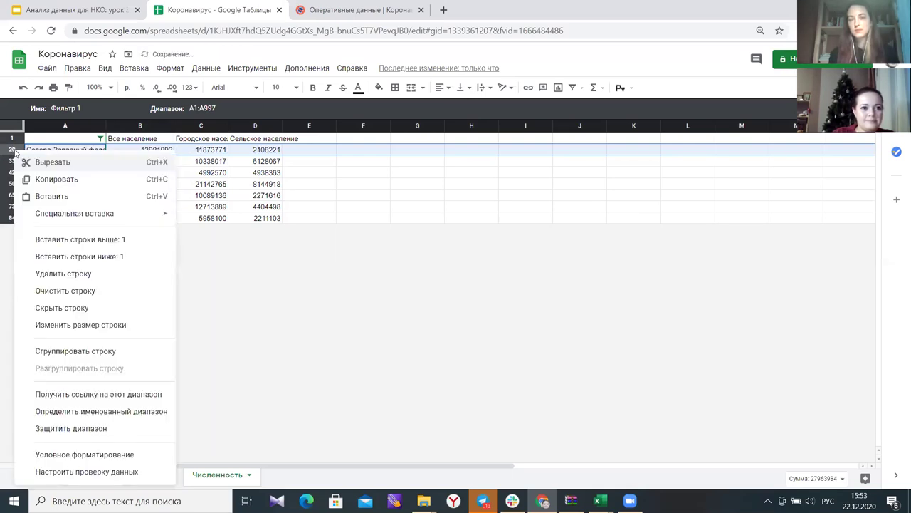
click(93, 274)
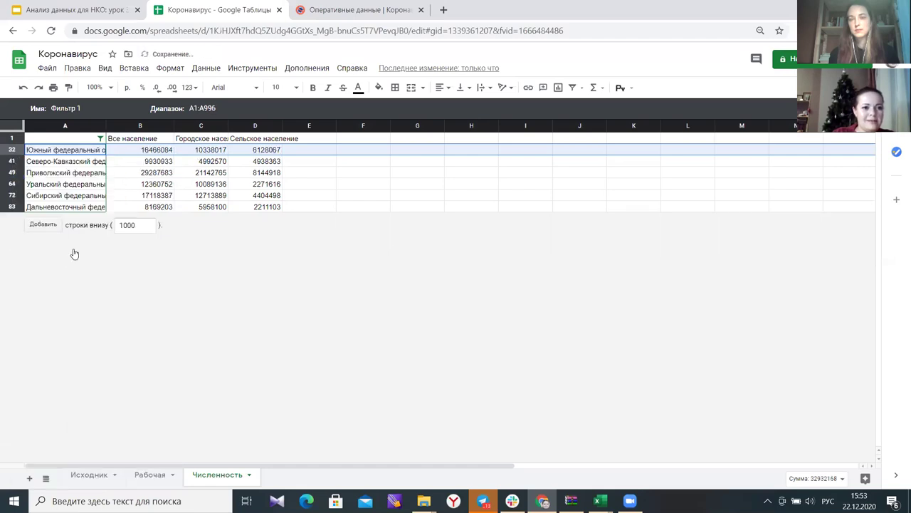
right_click(10, 150)
click(90, 275)
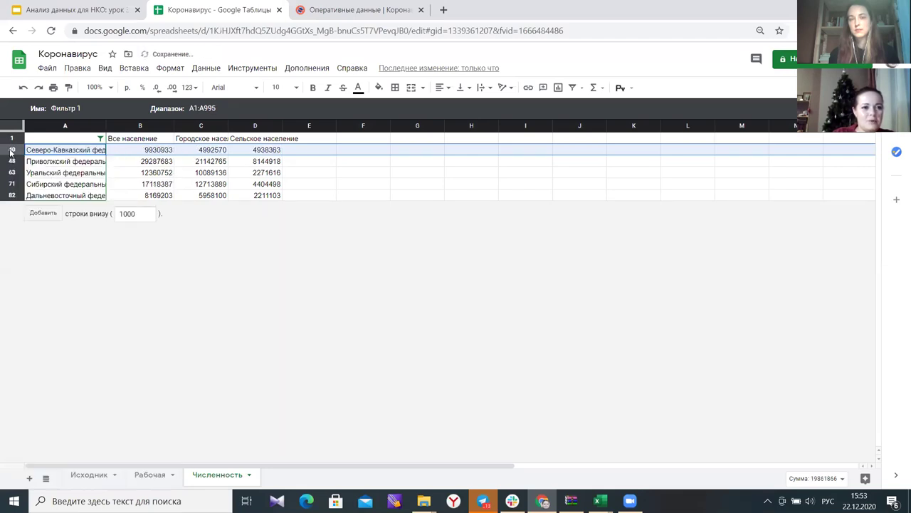
- Delete the remaining five federal district rows one by one, from Северо-Кавказский to Дальневосточный
right_click(10, 151)
click(93, 273)
right_click(9, 151)
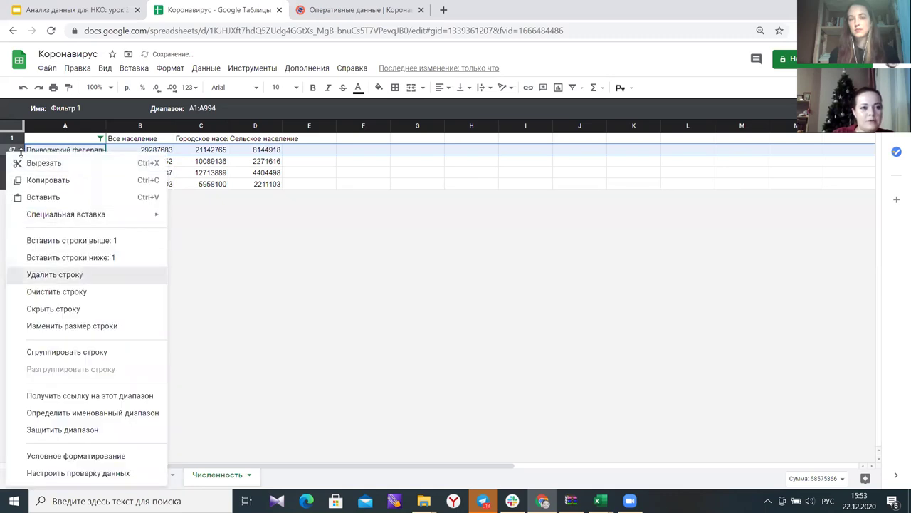
click(82, 274)
right_click(12, 149)
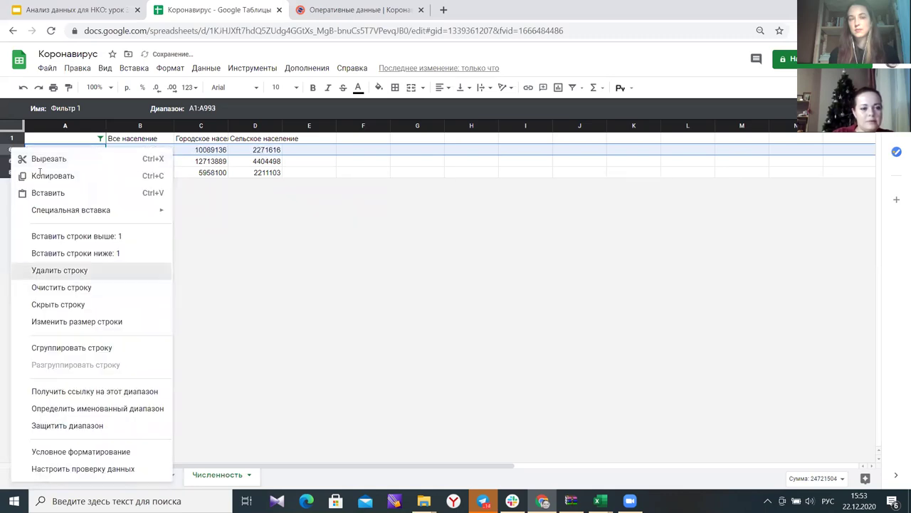
click(110, 270)
right_click(12, 150)
click(114, 271)
- Choose the saved filter view Фильтр 1 again for the Численность sheet
click(37, 87)
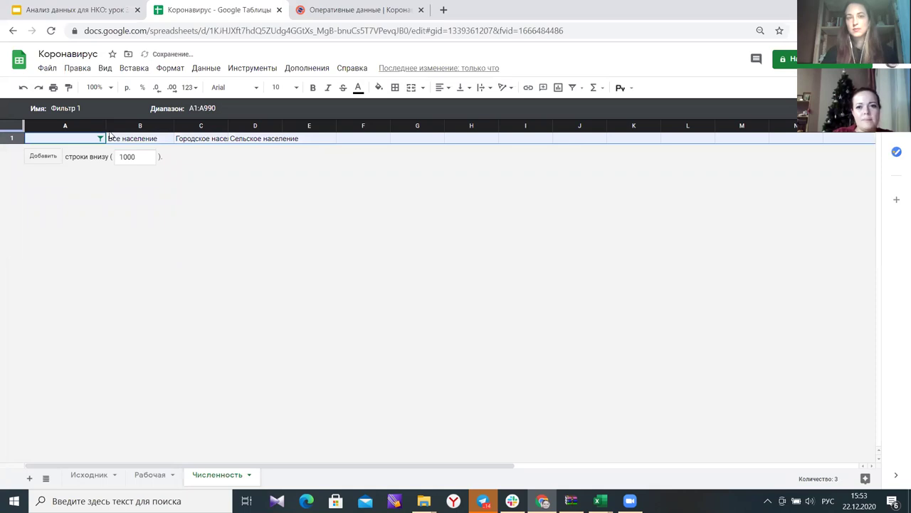
click(576, 88)
click(602, 169)
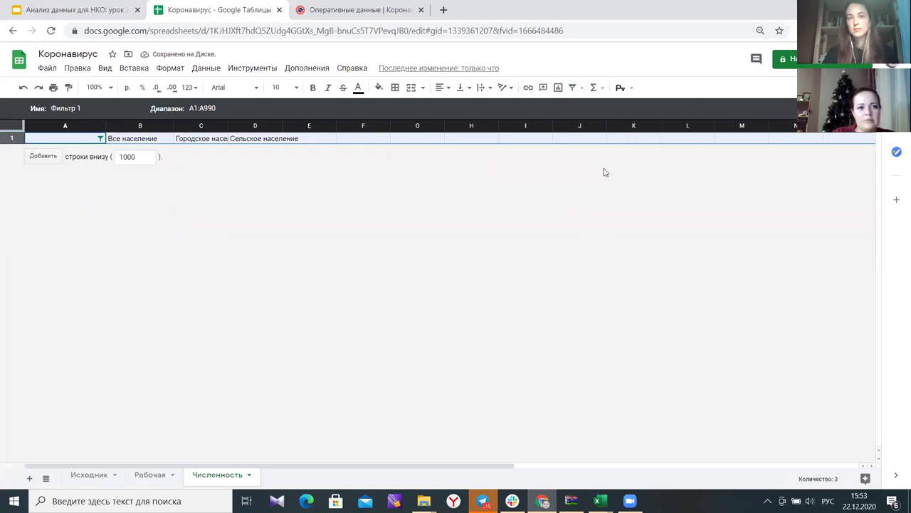
click(101, 139)
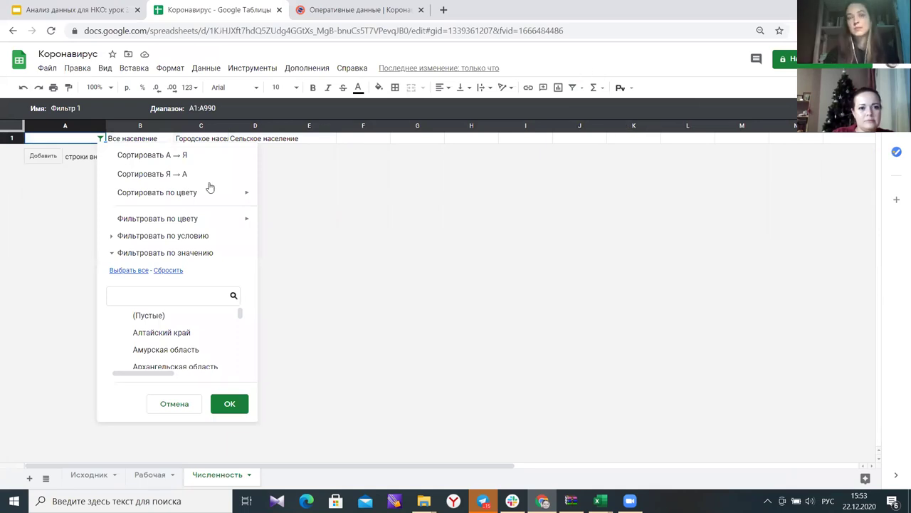
click(171, 270)
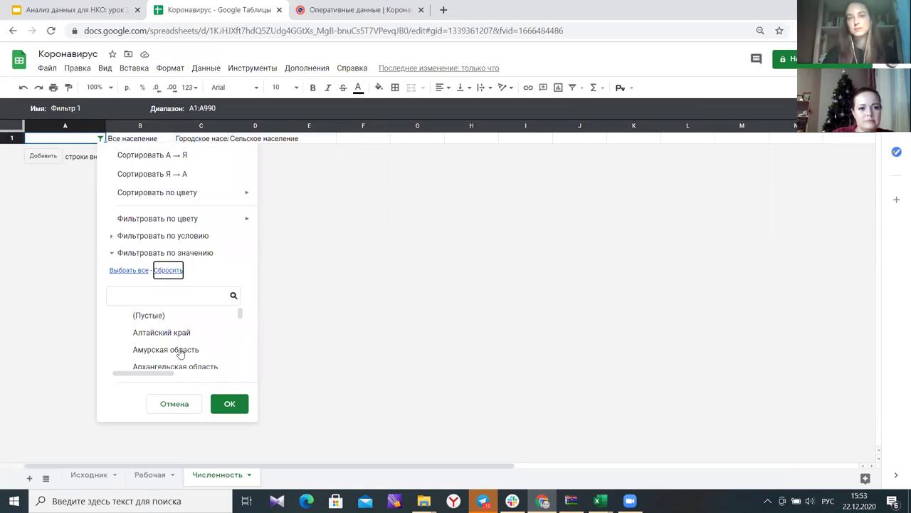
click(176, 404)
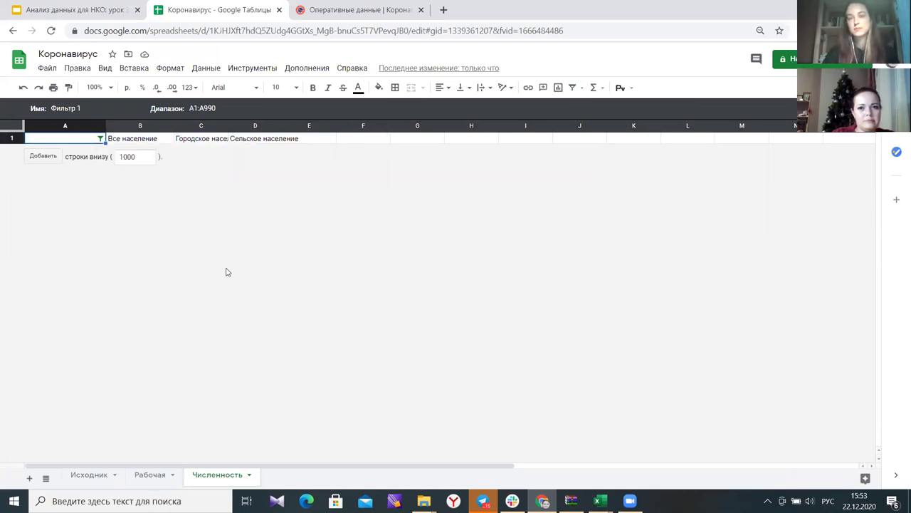
- Turn off the filter view Фильтр 1 on the Численность sheet
click(581, 89)
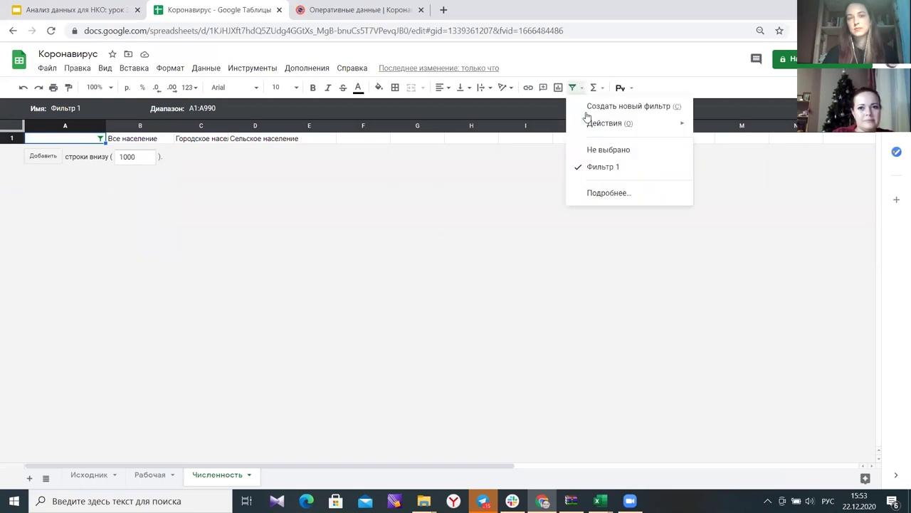
click(595, 150)
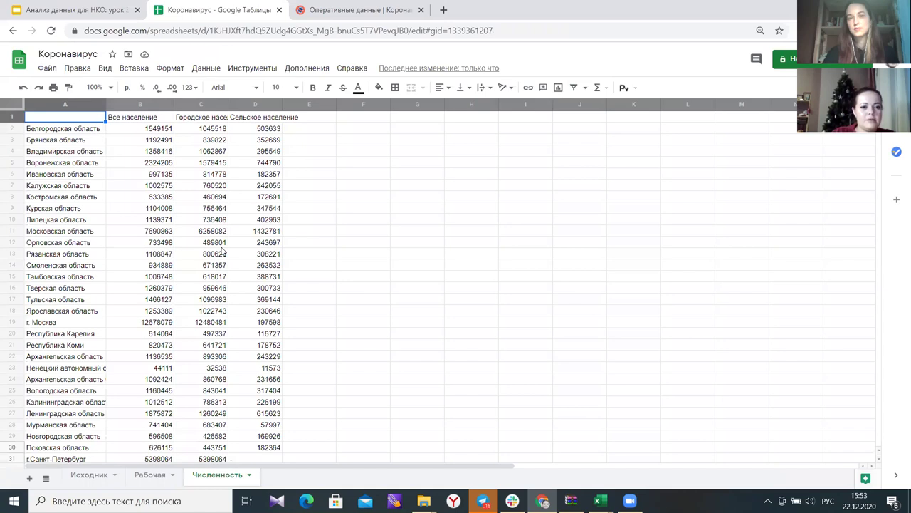
- Look through the entire list of regions and population figures on the Численность sheet
scroll(250, 231, down, 10)
scroll(251, 230, up, 10)
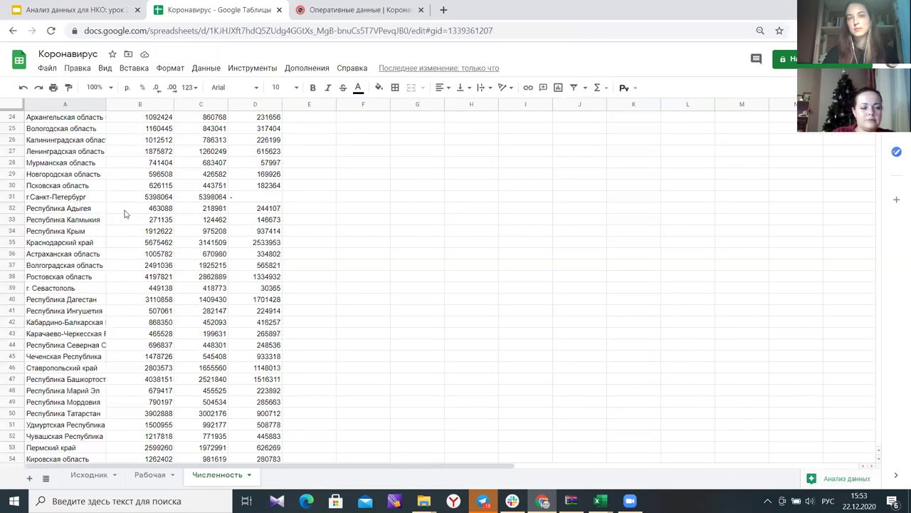
scroll(57, 199, up, 2)
scroll(116, 208, down, 2)
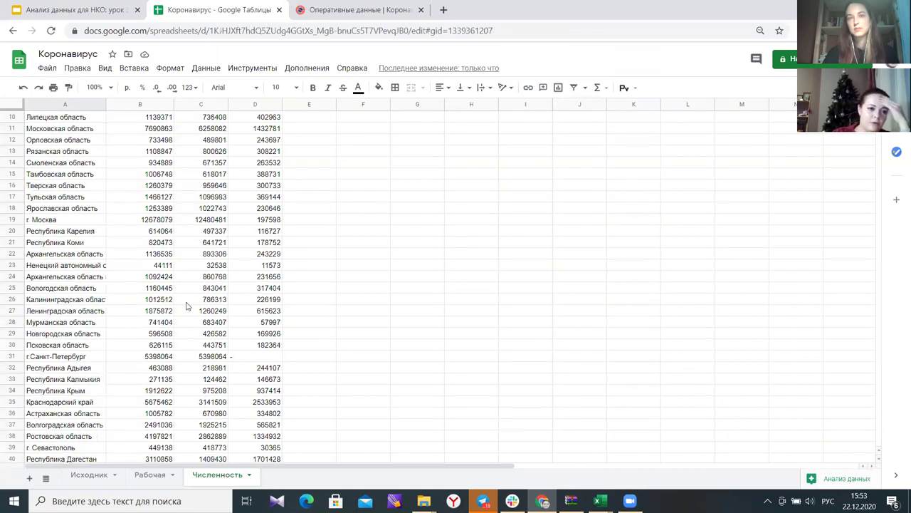
scroll(109, 203, down, 5)
scroll(108, 203, down, 11)
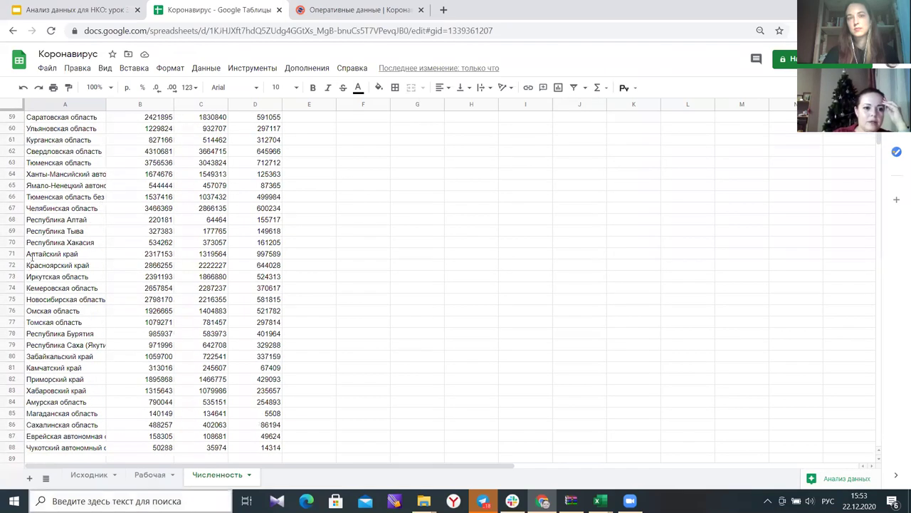
scroll(102, 345, down, 3)
scroll(101, 346, up, 3)
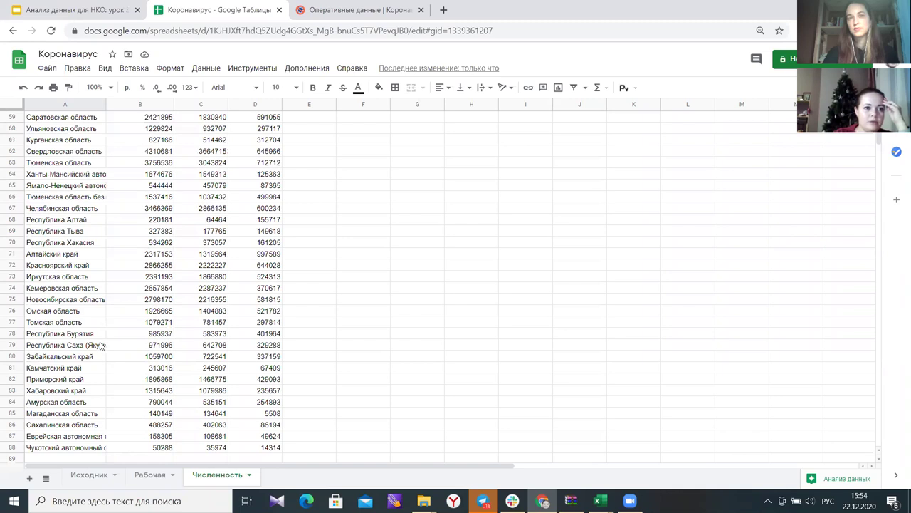
scroll(100, 343, up, 2)
- Read the full names in A63:A66 to compare the Тюменская область entries with its autonomous districts
click(50, 236)
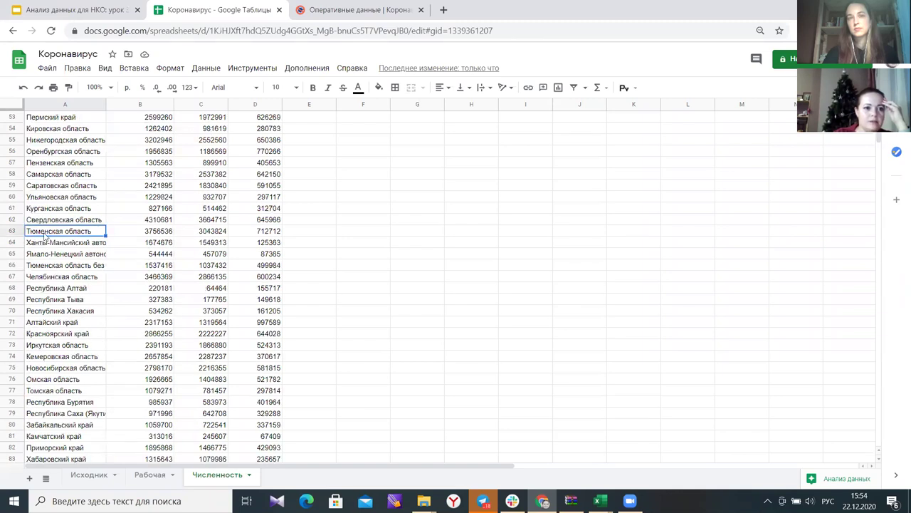
double_click(44, 233)
click(50, 245)
click(54, 274)
double_click(54, 265)
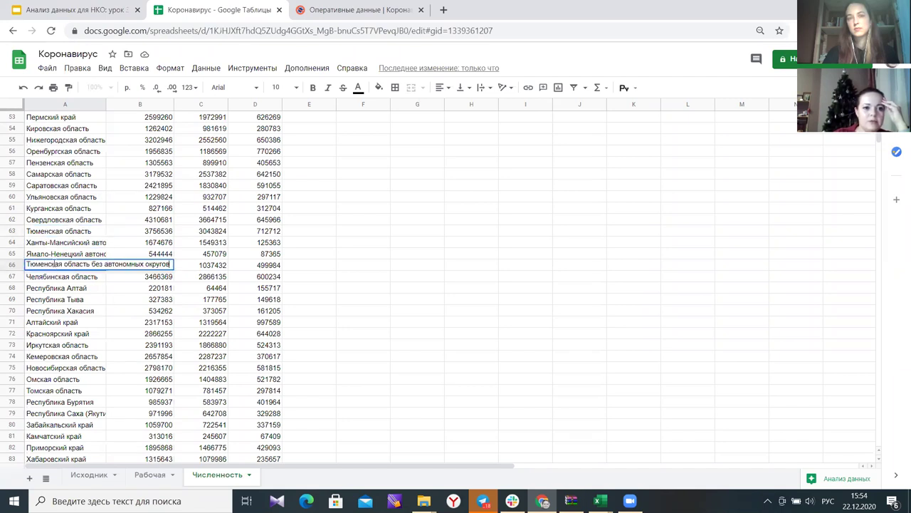
double_click(50, 254)
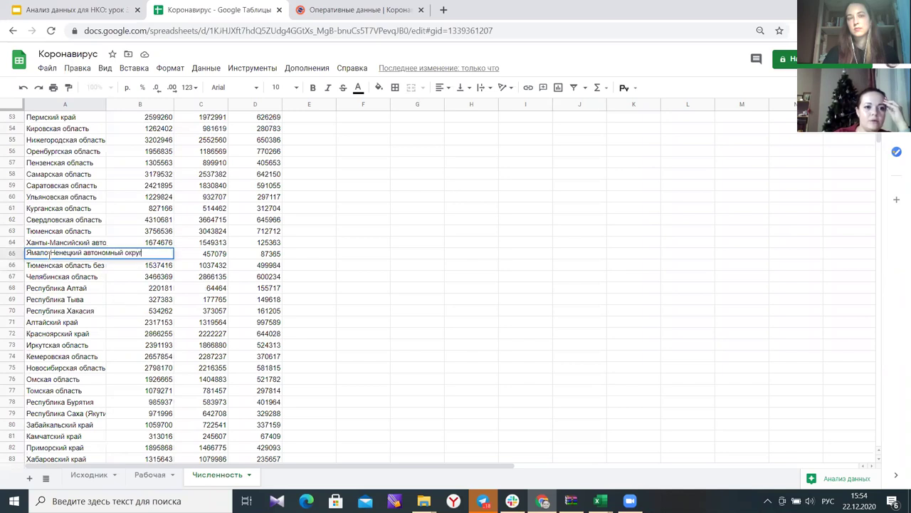
click(50, 245)
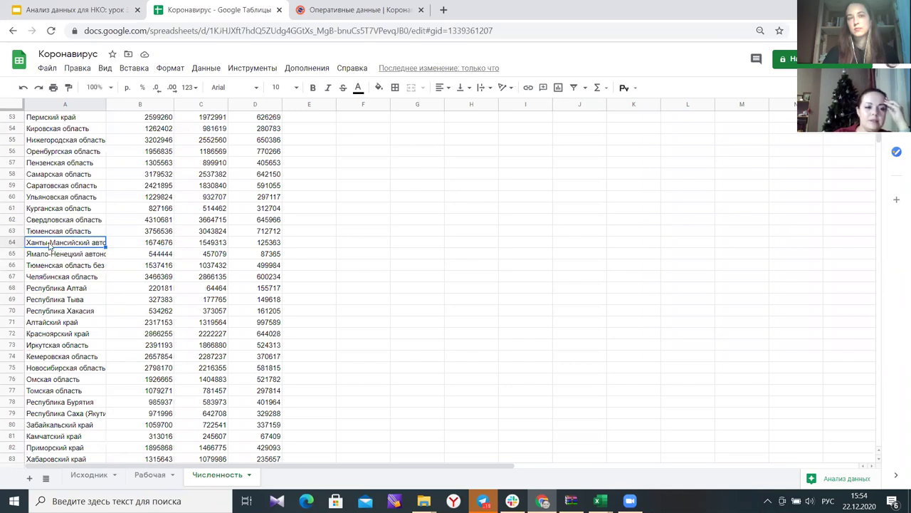
click(50, 253)
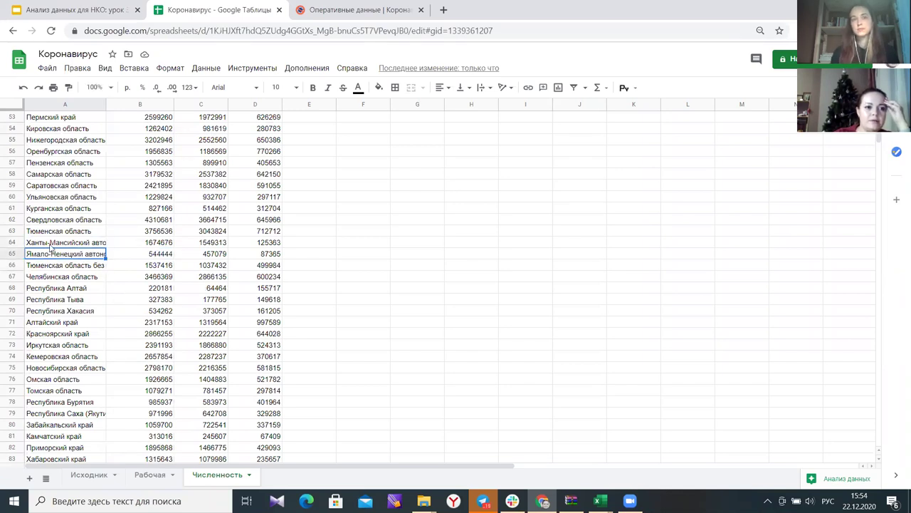
double_click(54, 243)
- Delete row 63, the Тюменская область entry directly above Ханты-Мансийский автономный округ
drag(41, 235, 300, 236)
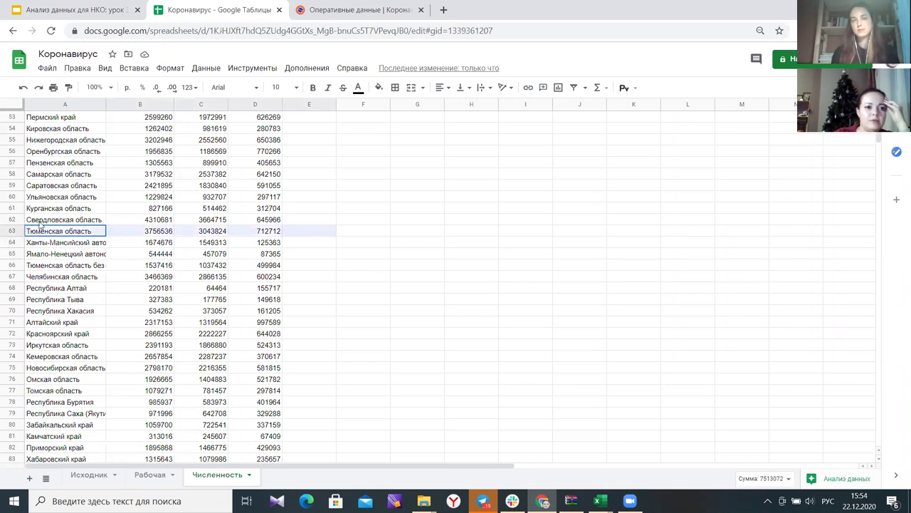
click(12, 232)
right_click(11, 234)
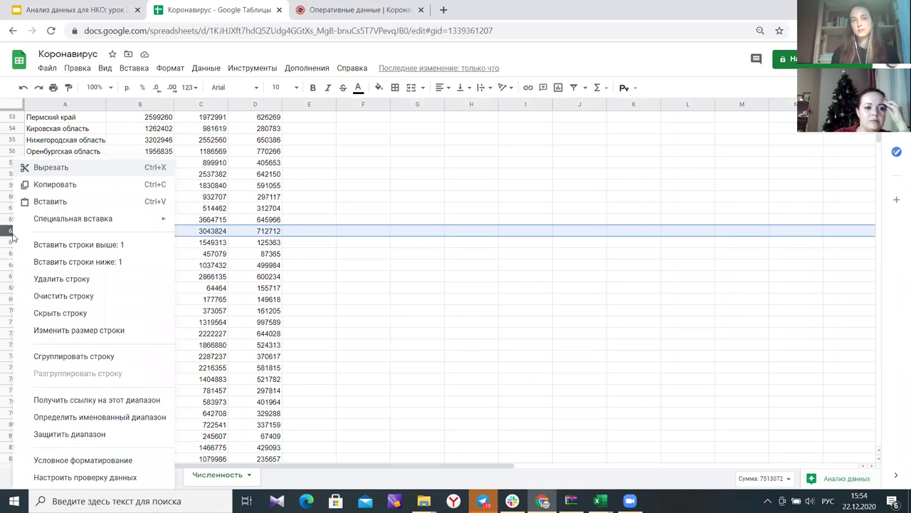
click(73, 281)
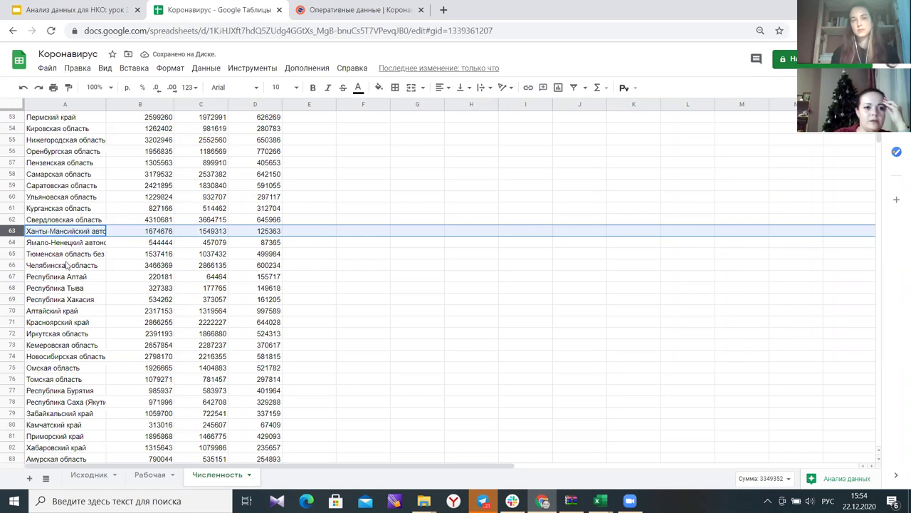
- Remove "без автономных округов" from the region name in A65, leaving "Тюменская область"
click(64, 257)
double_click(92, 256)
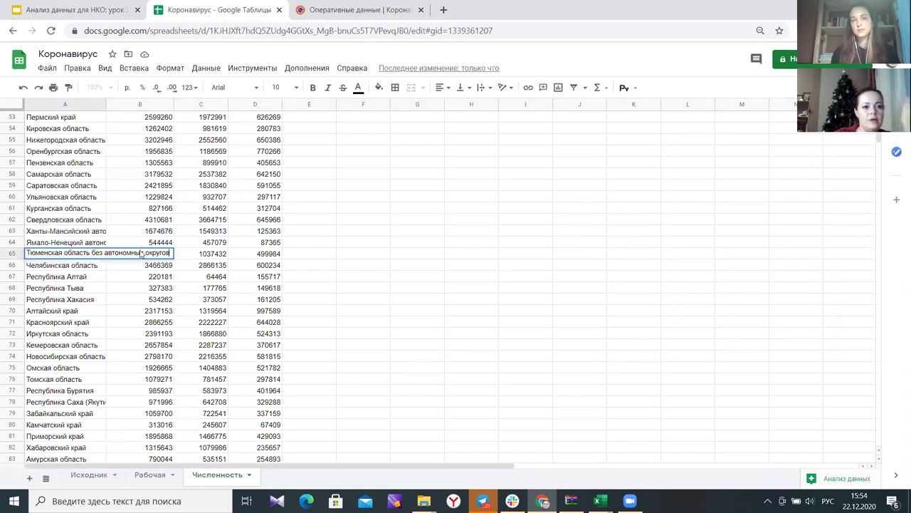
key(shift+End)
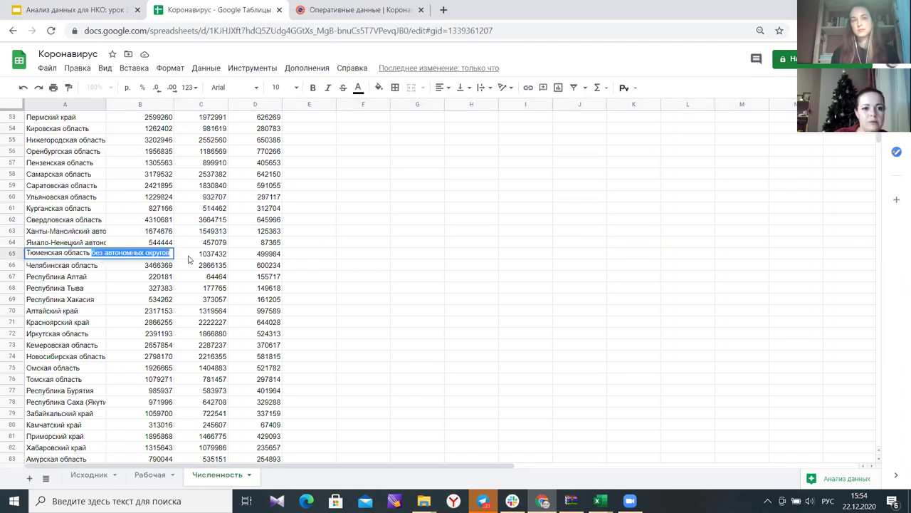
key(Delete)
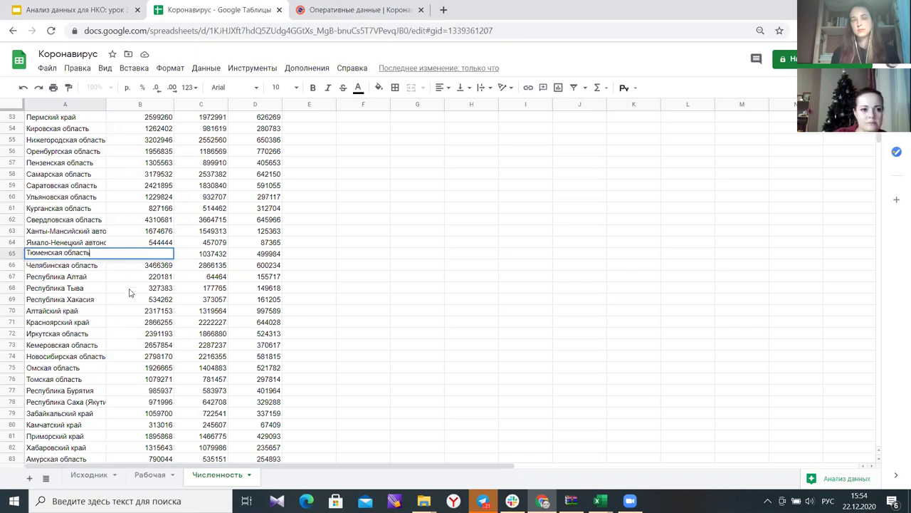
click(129, 289)
- Check the Архангельская область and Ненецкий автономный округ entries, and delete row 22, the first Архангельская область entry
scroll(63, 302, up, 5)
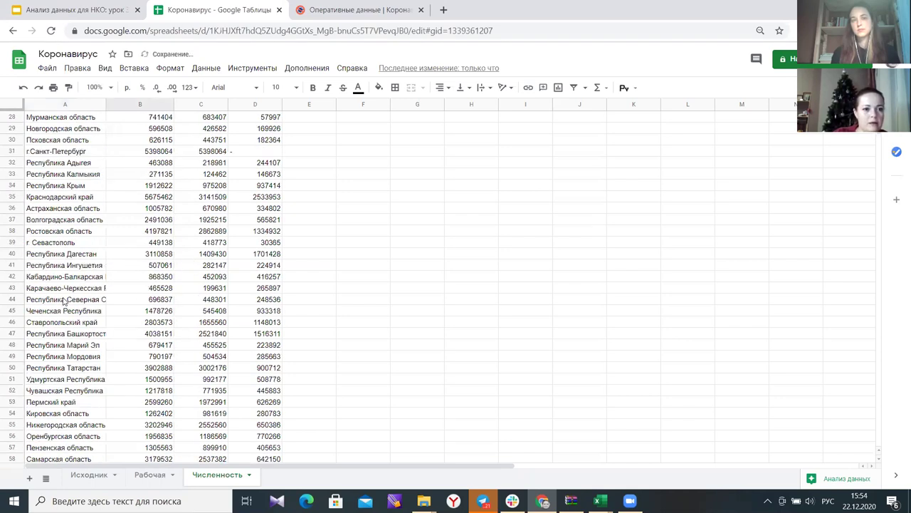
scroll(90, 334, up, 4)
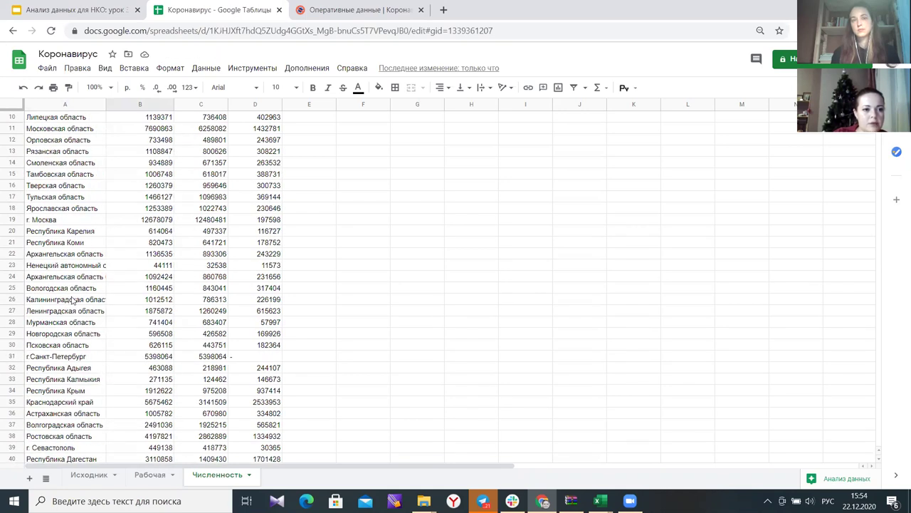
click(54, 254)
double_click(54, 254)
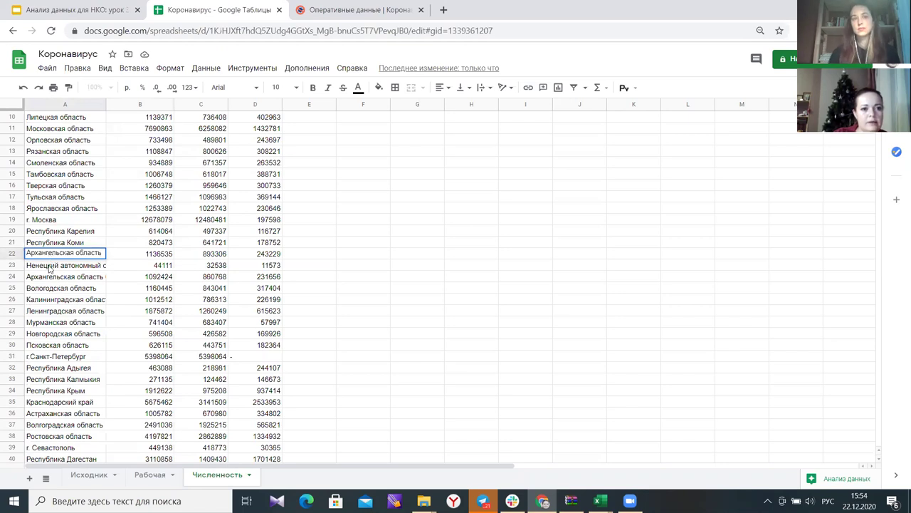
click(50, 268)
click(57, 279)
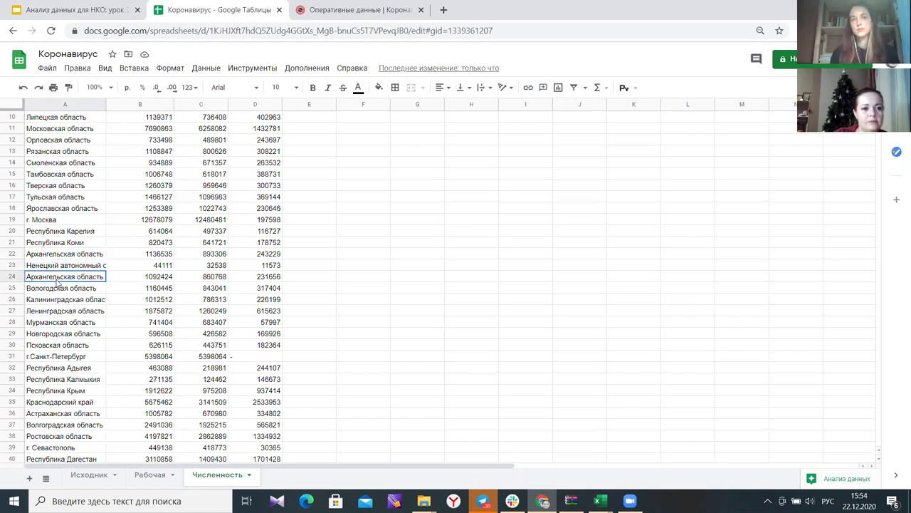
click(55, 269)
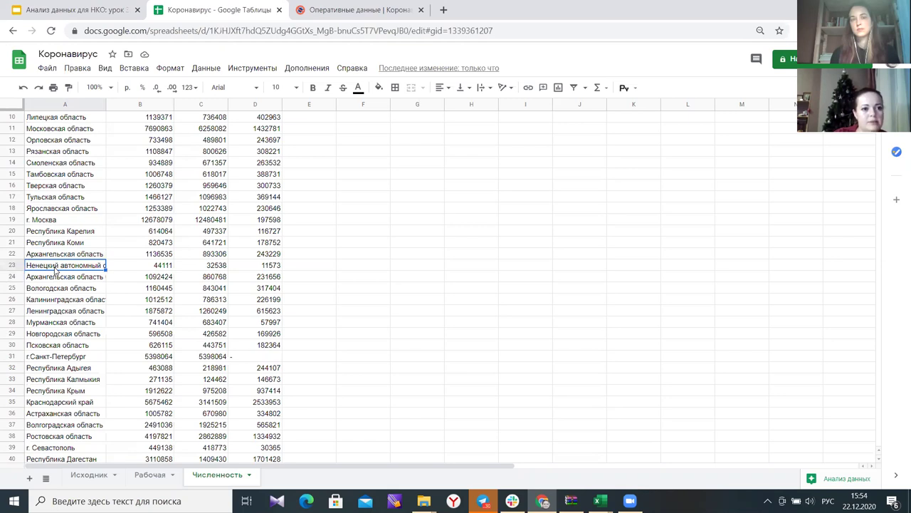
double_click(55, 268)
click(99, 291)
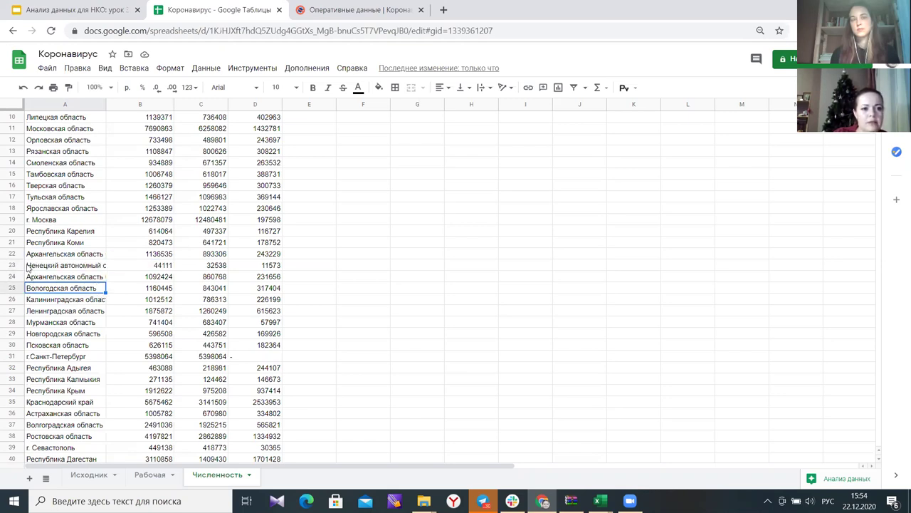
click(16, 254)
right_click(16, 254)
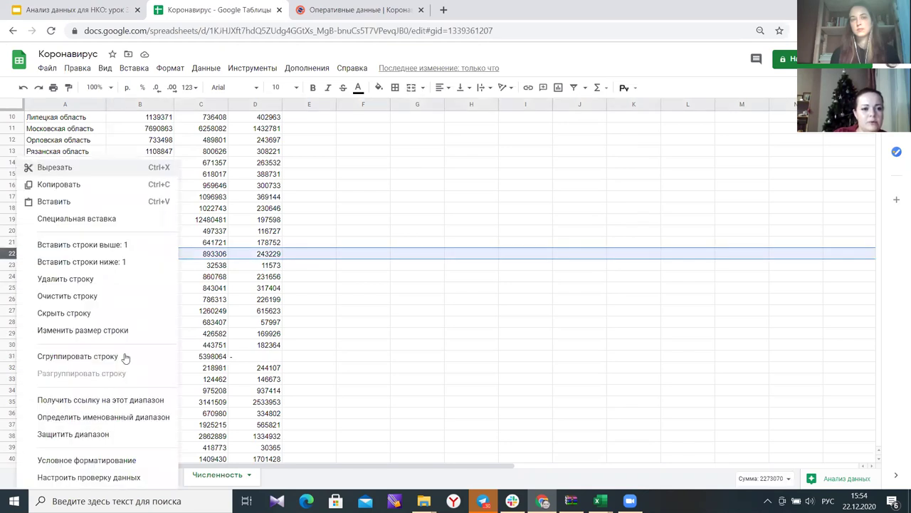
click(83, 286)
- Review the region list through to its last row and examine the "г." prefix before Москва in A19
scroll(118, 336, down, 5)
scroll(118, 337, down, 8)
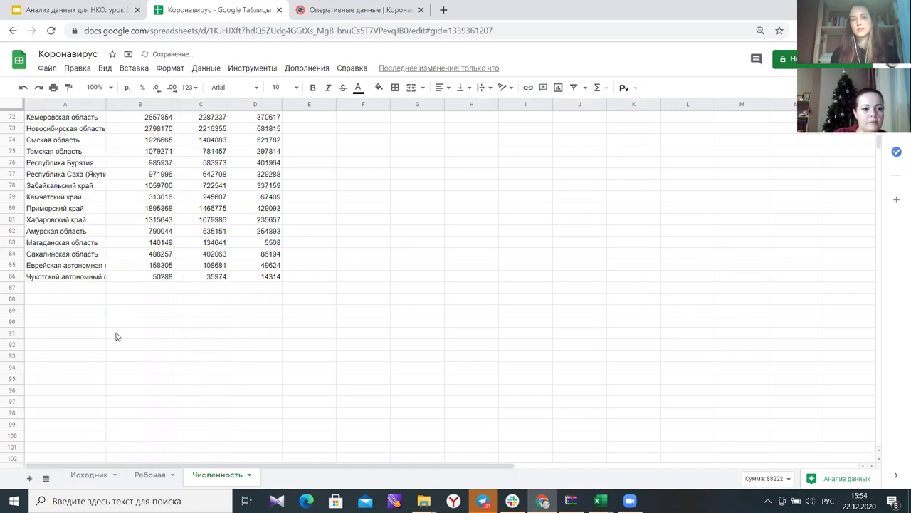
scroll(118, 336, up, 1)
scroll(117, 336, up, 20)
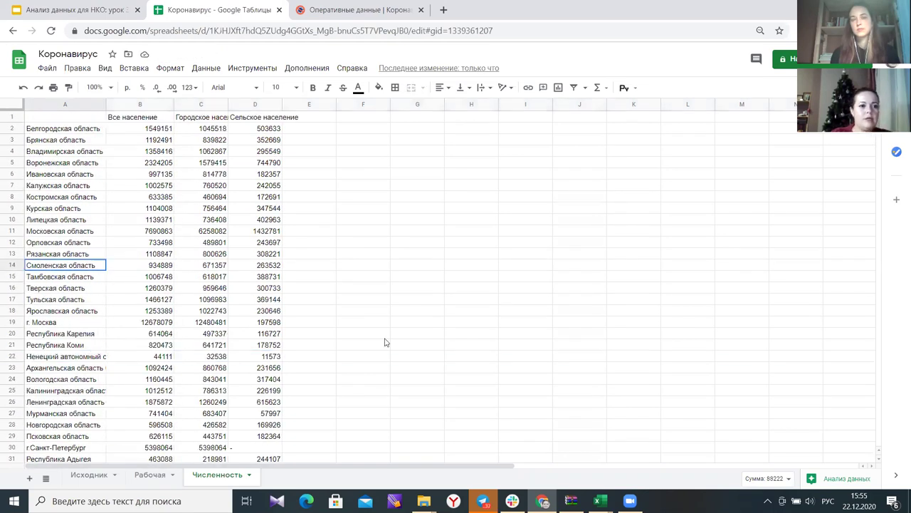
click(27, 322)
double_click(27, 322)
drag(31, 322, 26, 324)
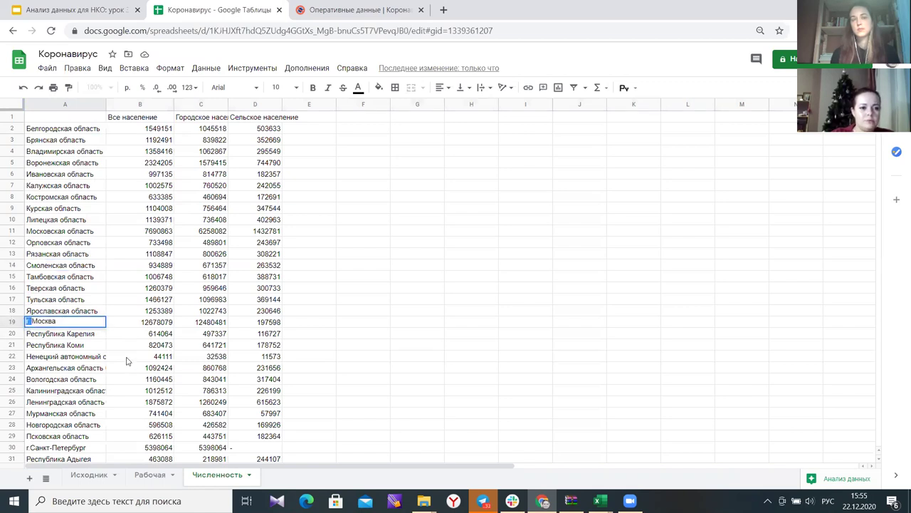
click(393, 321)
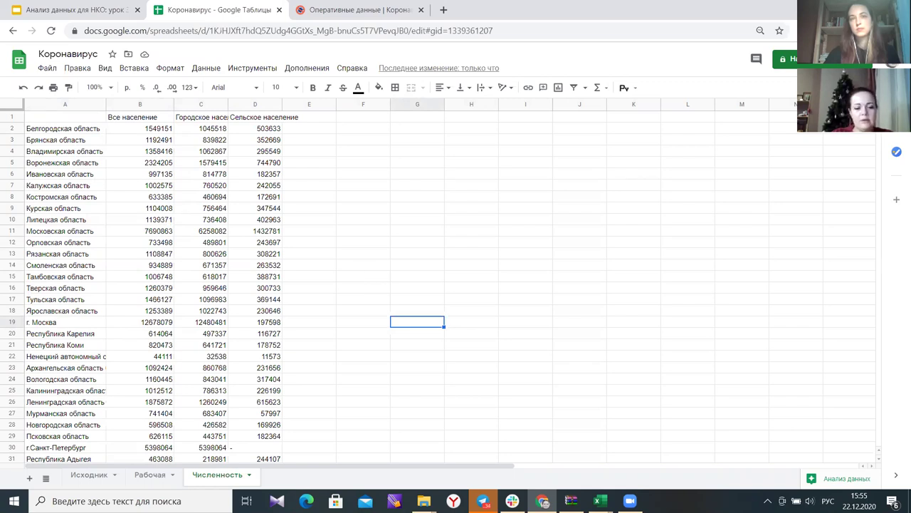
- Replace all occurrences of "г. " (with the trailing space) with nothing on the Численность sheet only
key(ctrl+f)
key(ctrl+h)
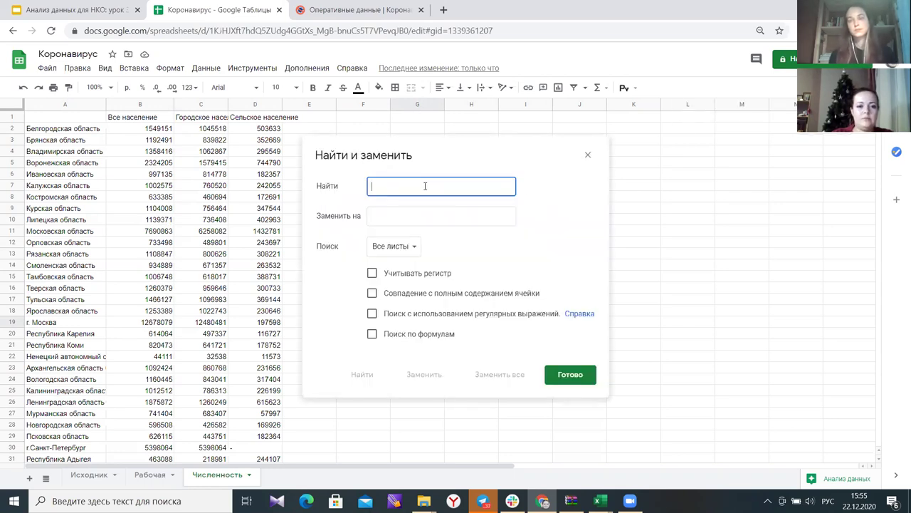
text(г.)
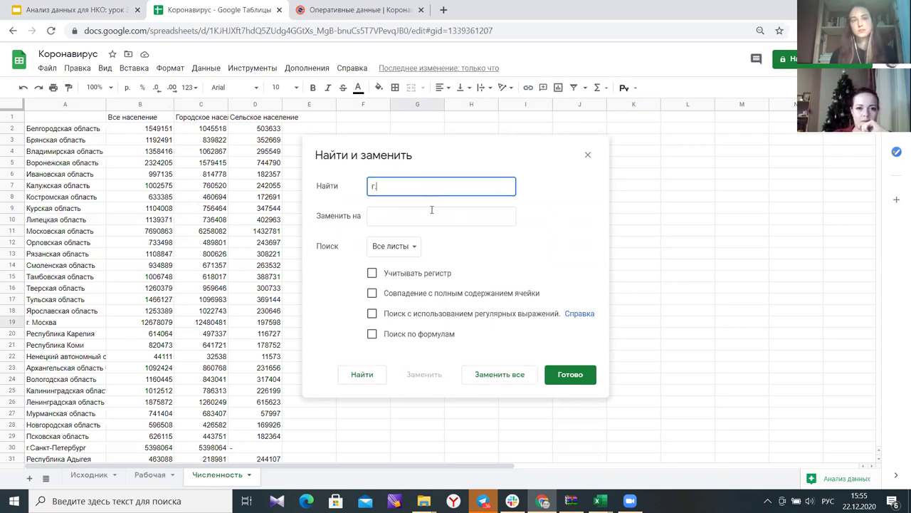
click(431, 211)
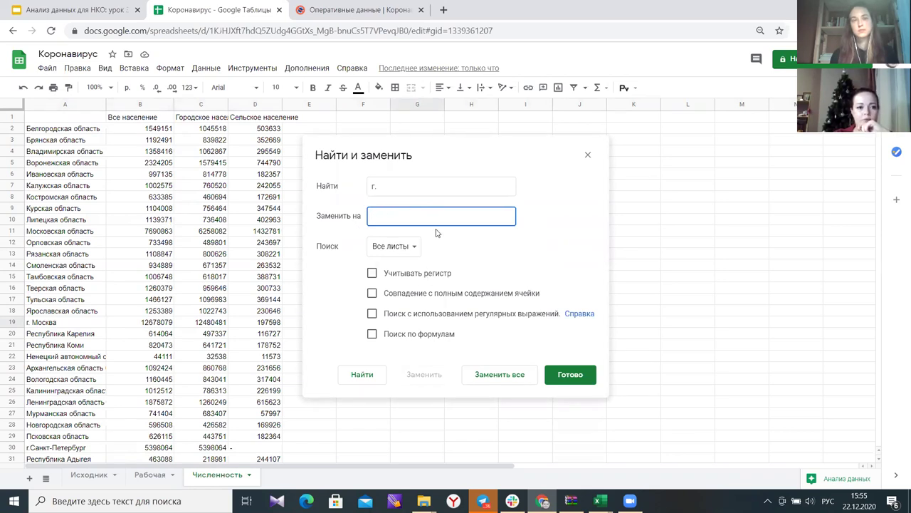
click(370, 185)
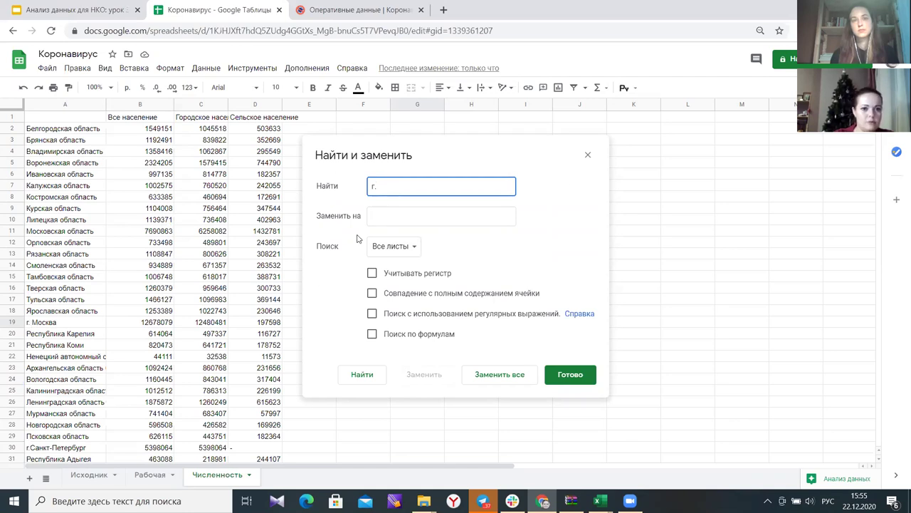
click(418, 248)
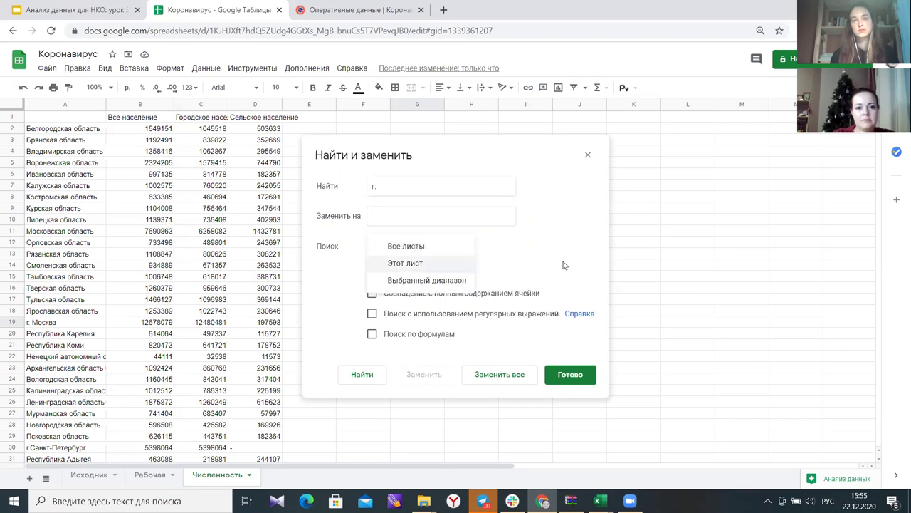
click(418, 263)
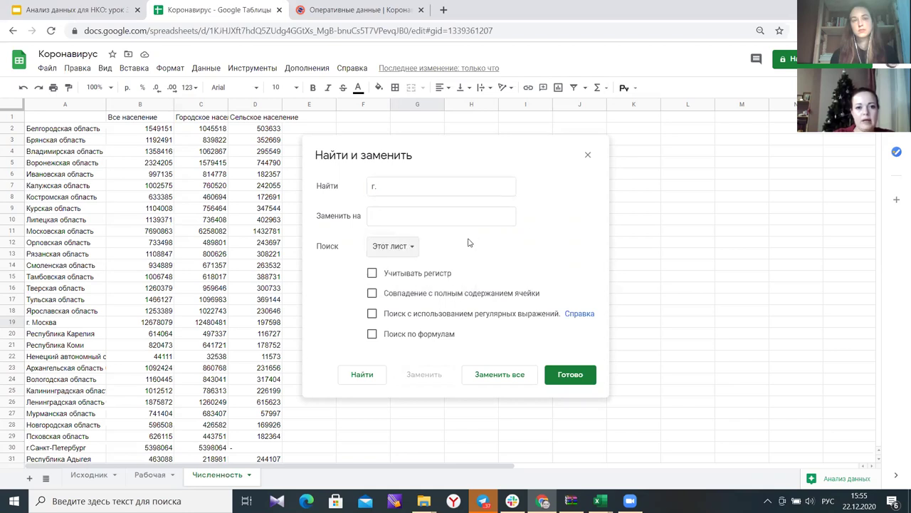
click(500, 376)
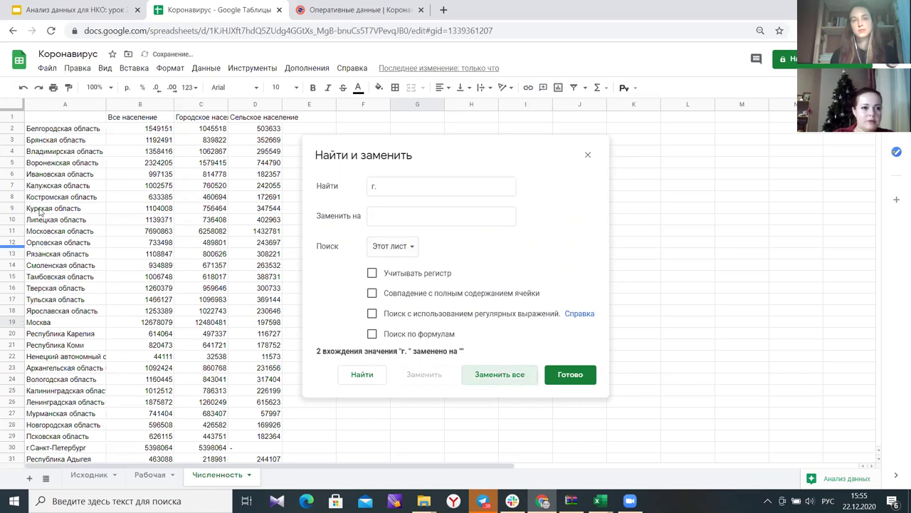
scroll(627, 263, down, 10)
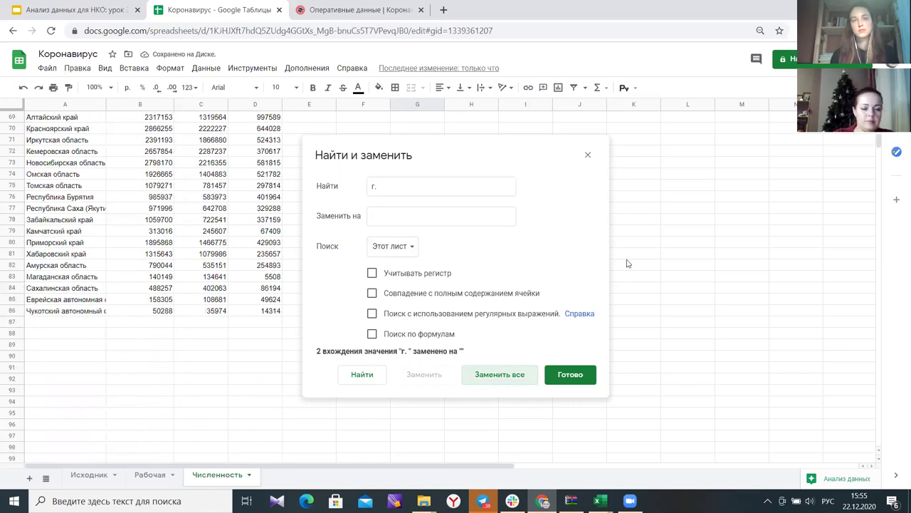
click(588, 154)
scroll(338, 273, up, 10)
- On the Рабочая sheet, add the column header "Население" in H1
click(159, 475)
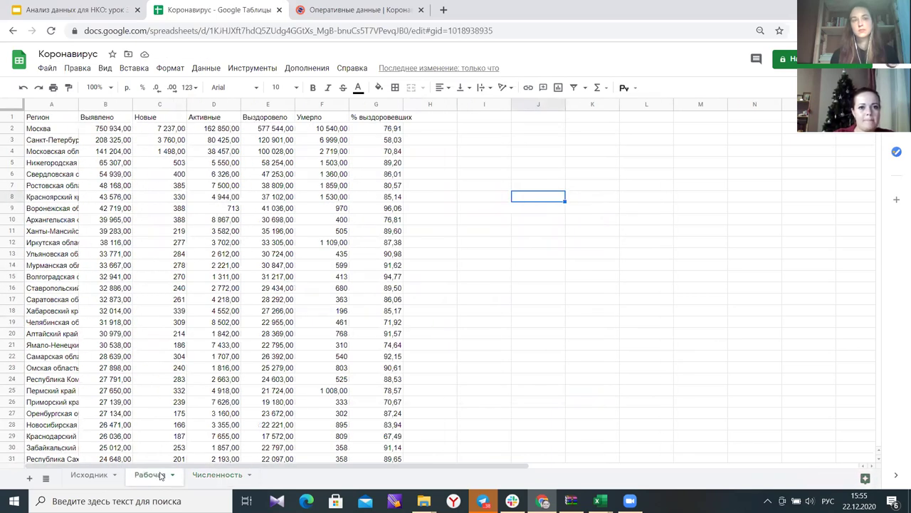
click(449, 119)
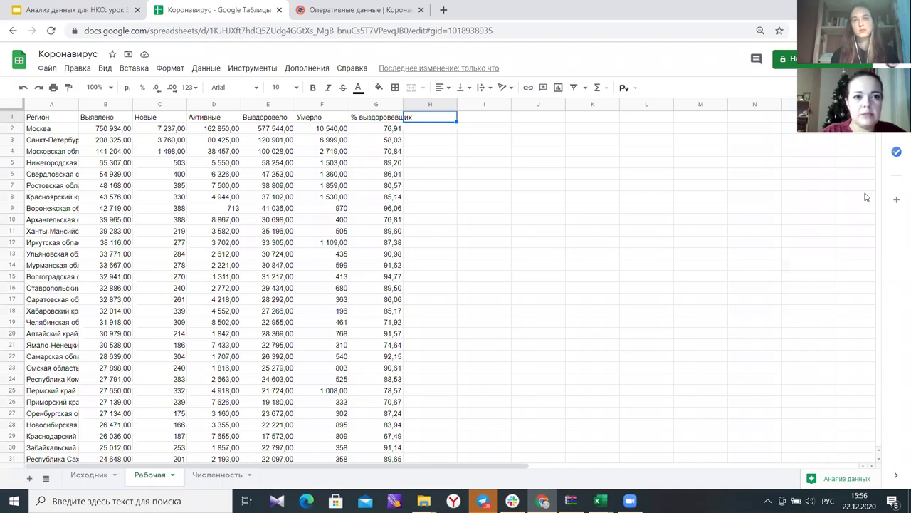
text(Население)
key(Return)
- Start a ВПР formula in H2 with A2 as the lookup value and 'Численность'!A1:D86 as the range
text(=ВПР()
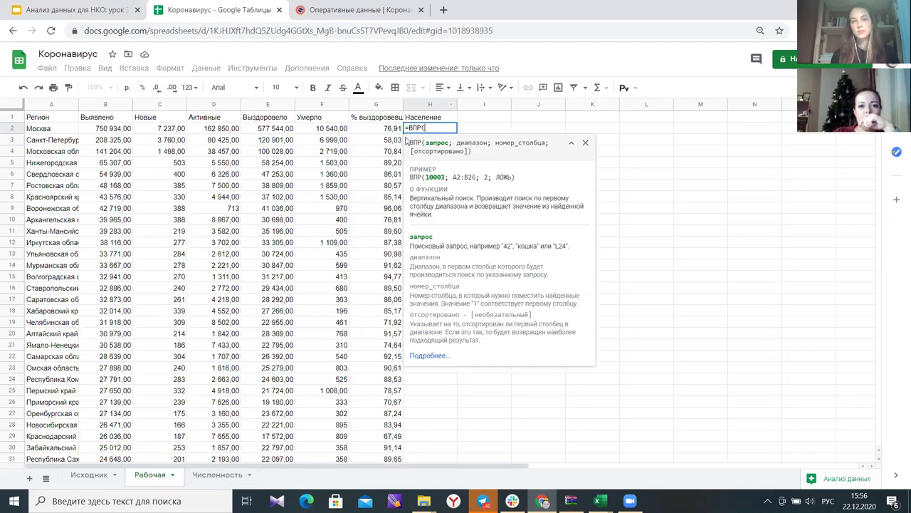
click(54, 130)
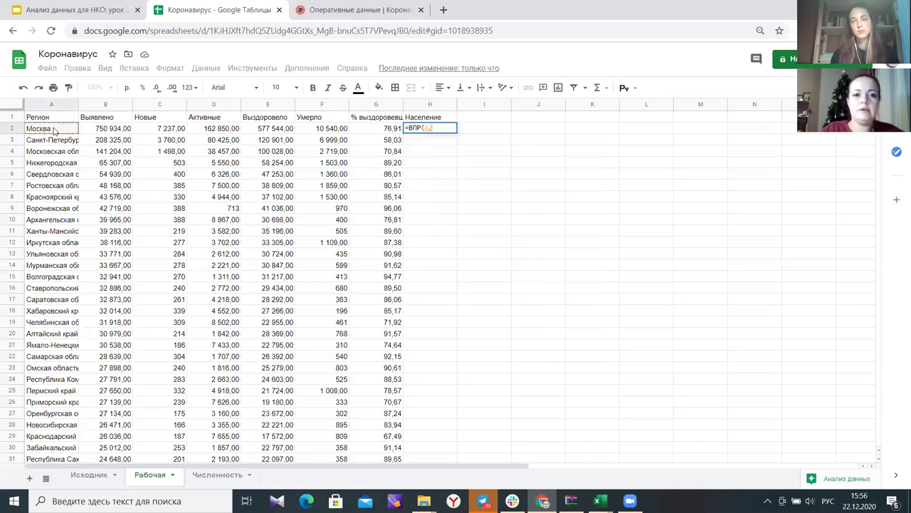
text(;)
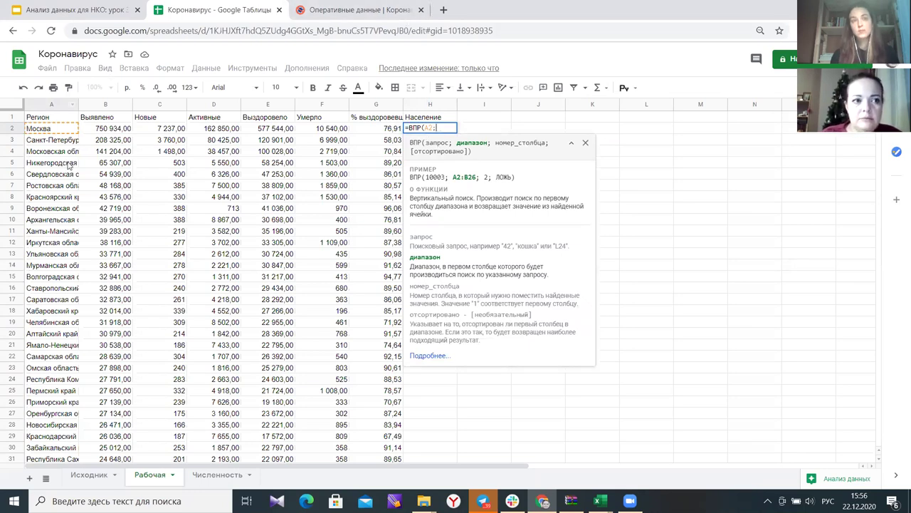
click(235, 484)
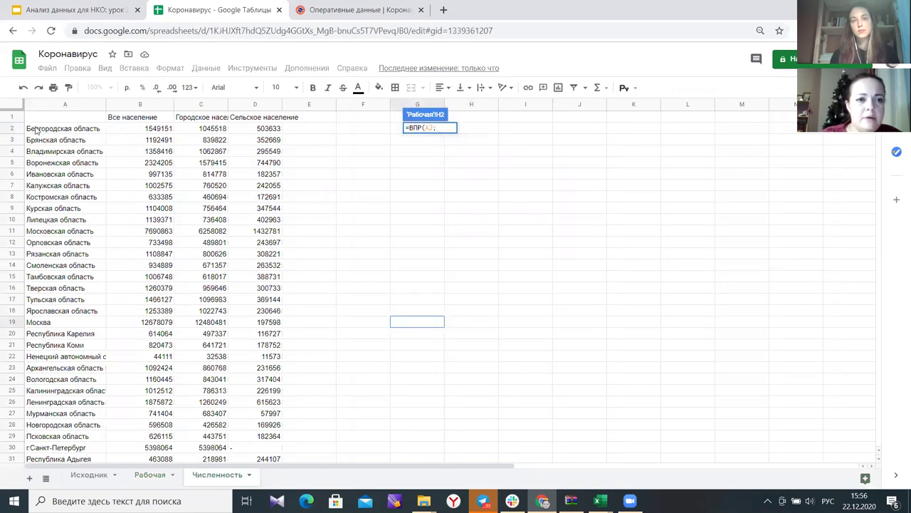
drag(37, 118, 256, 121)
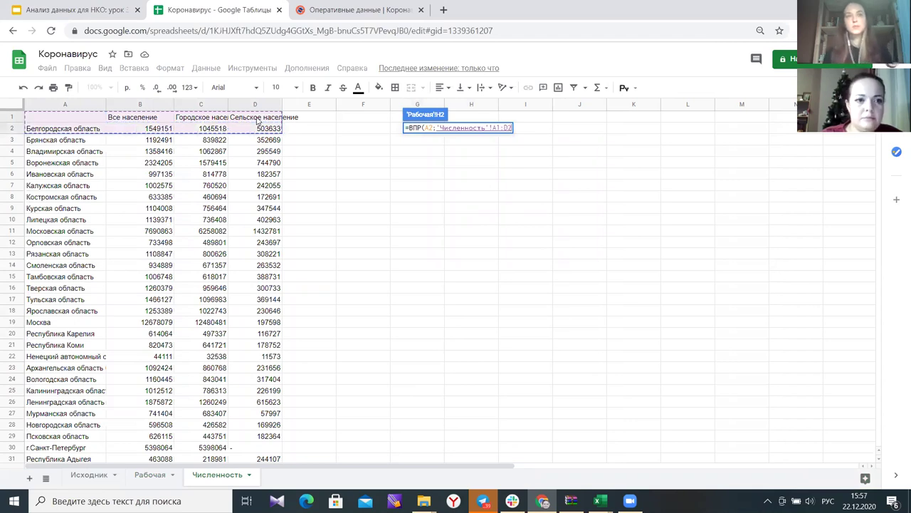
key(shift+Down)
key(ctrl+shift+Down)
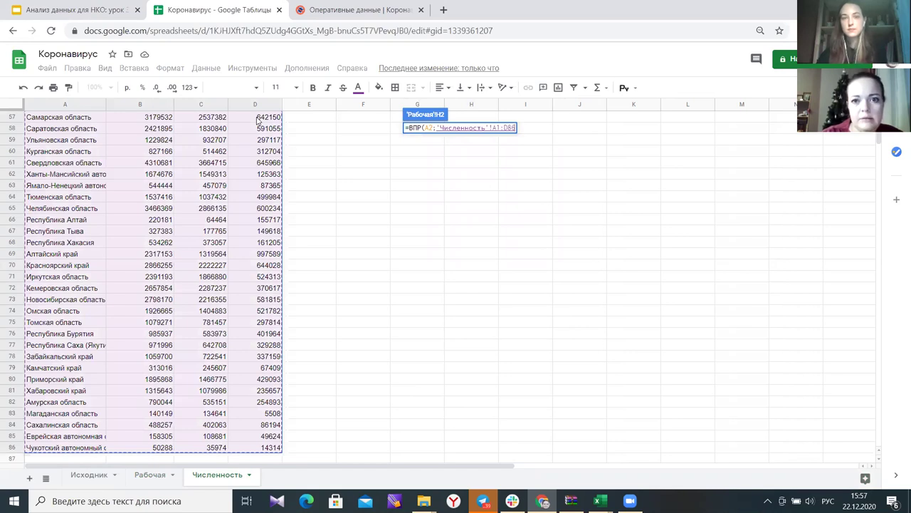
- Complete the ВПР formula in H2 with column number 2 and 0 as the sorted argument
text(;)
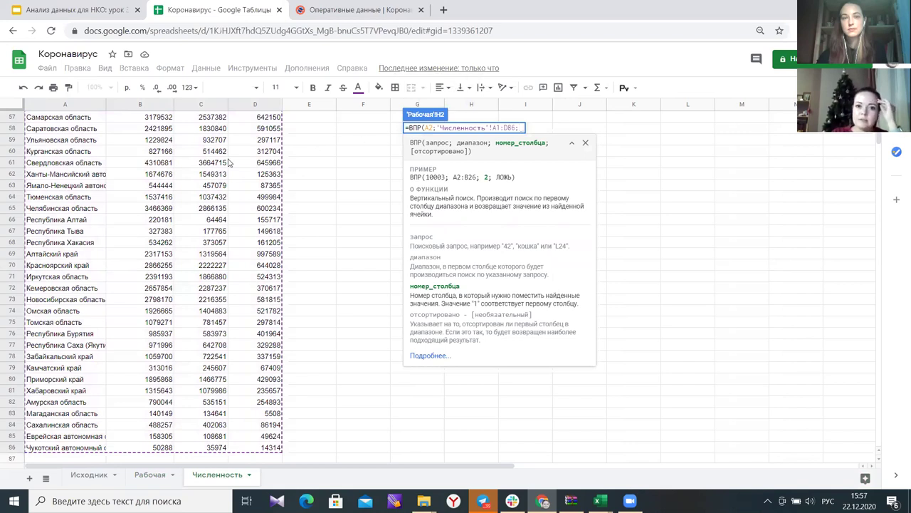
scroll(229, 163, up, 3)
scroll(229, 163, up, 10)
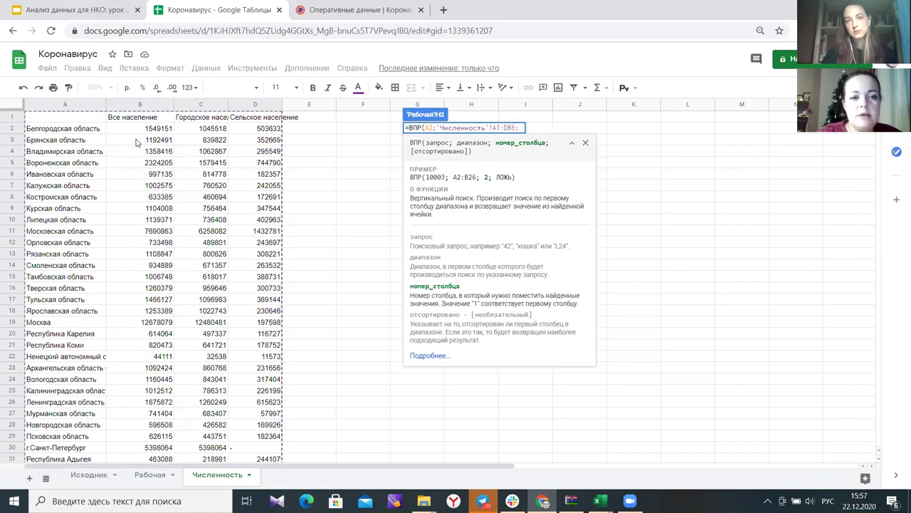
text(2)
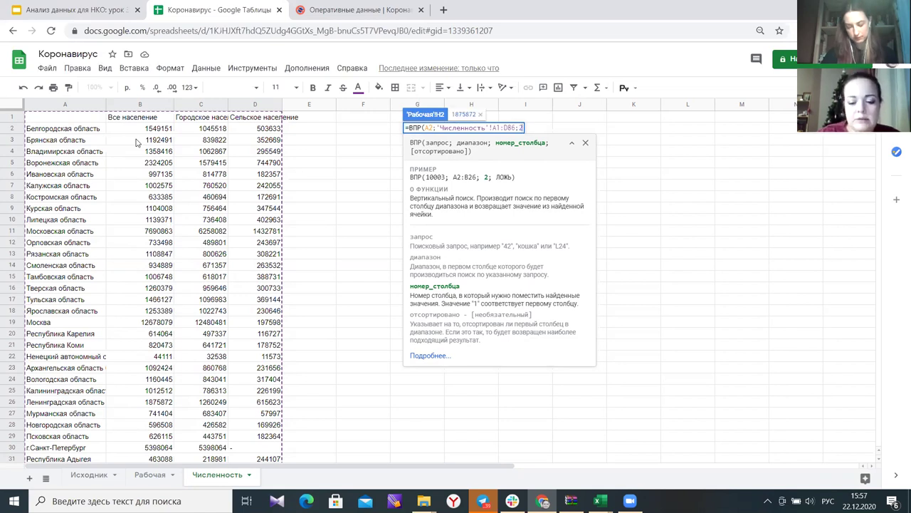
text(;)
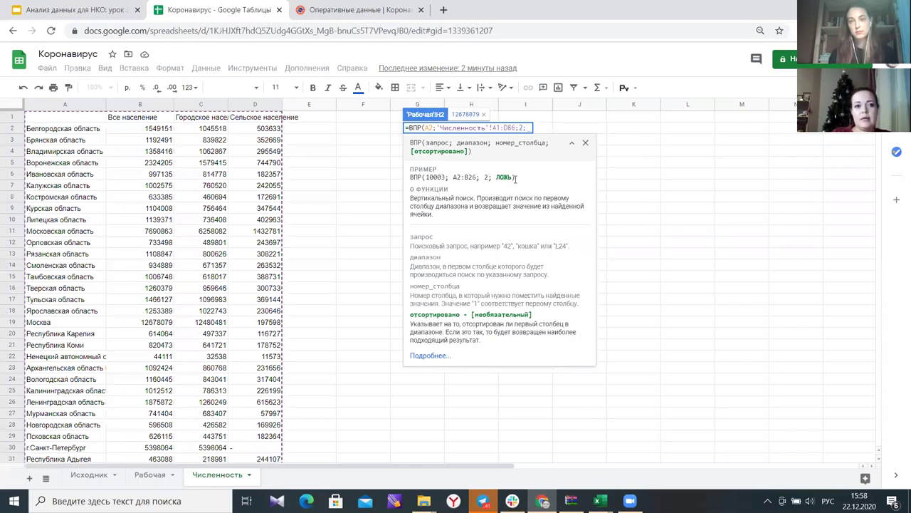
text(0)
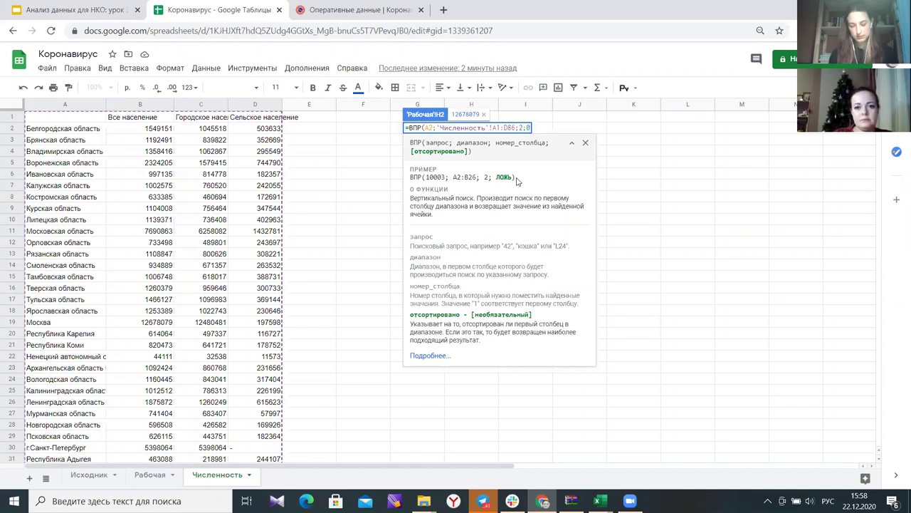
text())
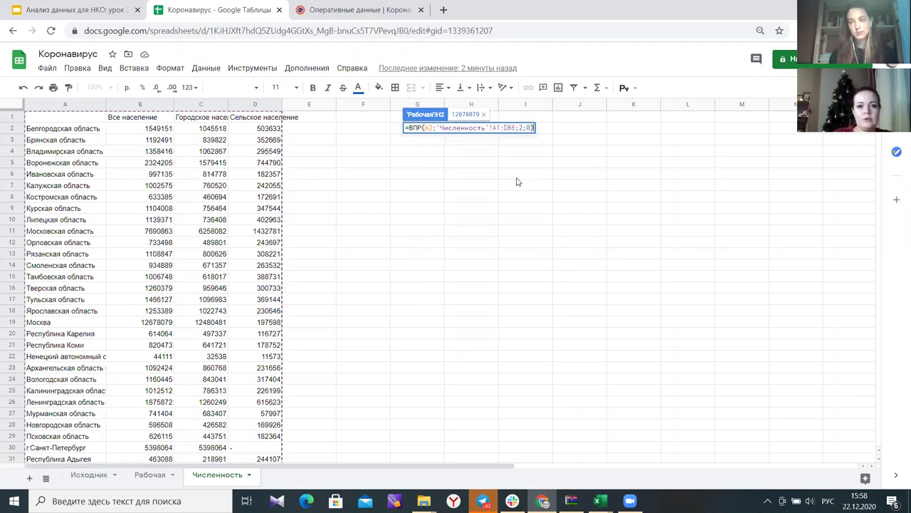
key(Return)
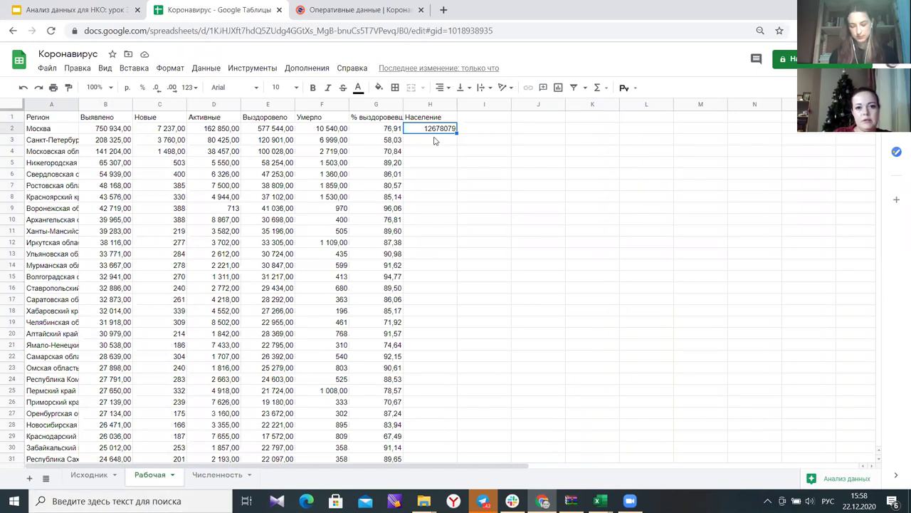
- Check the ВПР formula in H2 and fill it down the whole Население column
double_click(429, 133)
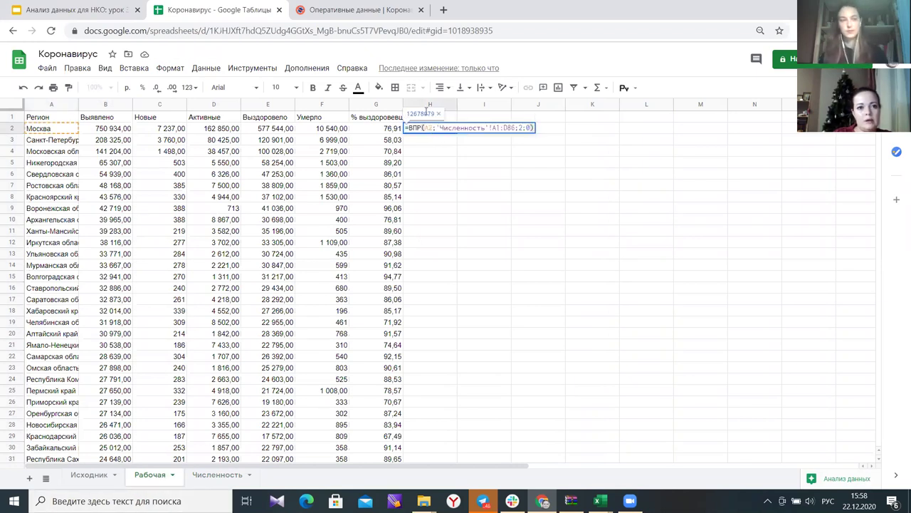
click(451, 188)
click(447, 133)
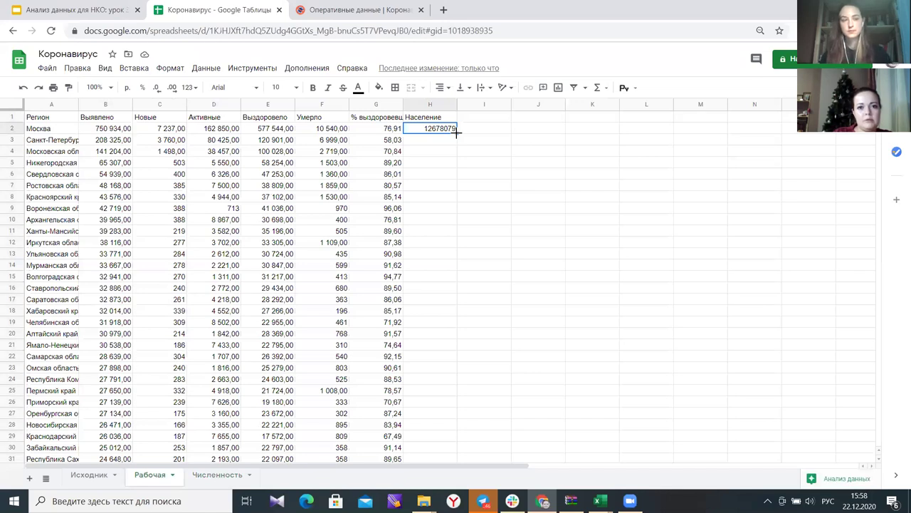
double_click(457, 133)
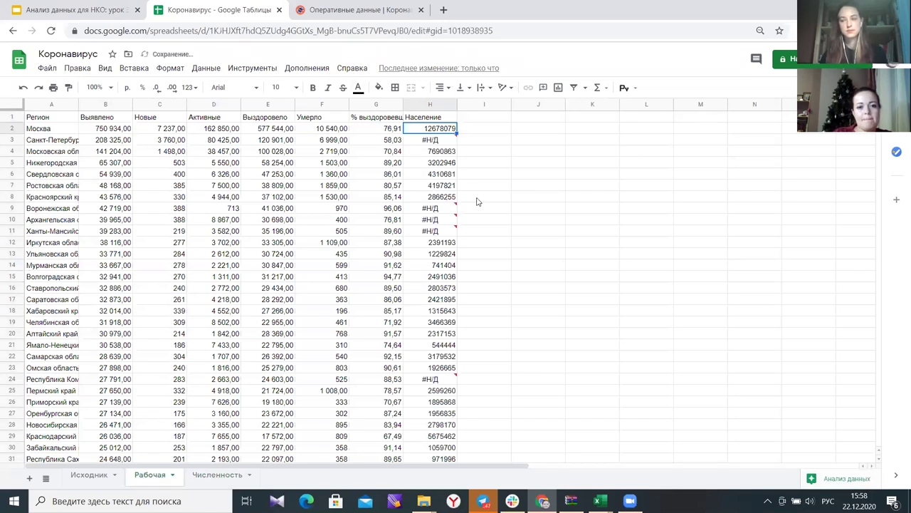
- Examine the Население results down to the last row and compare the ВПР lookup ranges in H2, H4 and H5
scroll(439, 186, down, 12)
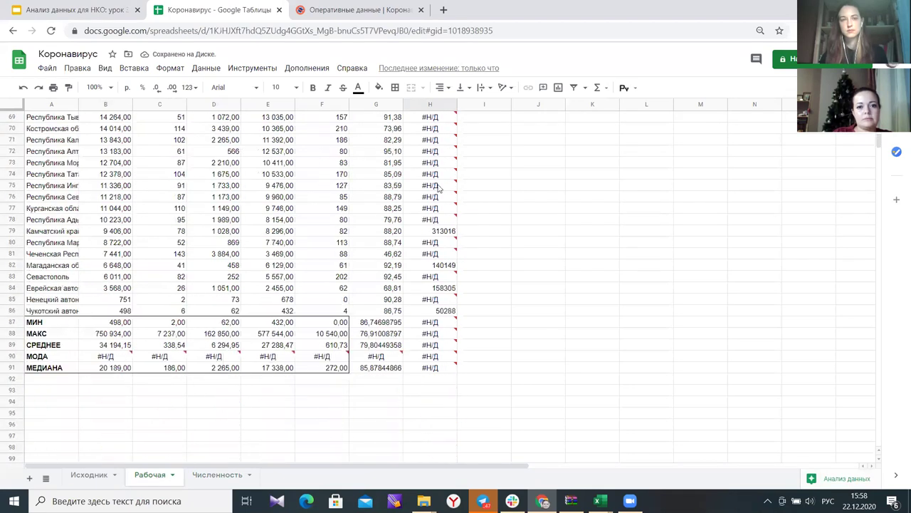
scroll(440, 186, up, 12)
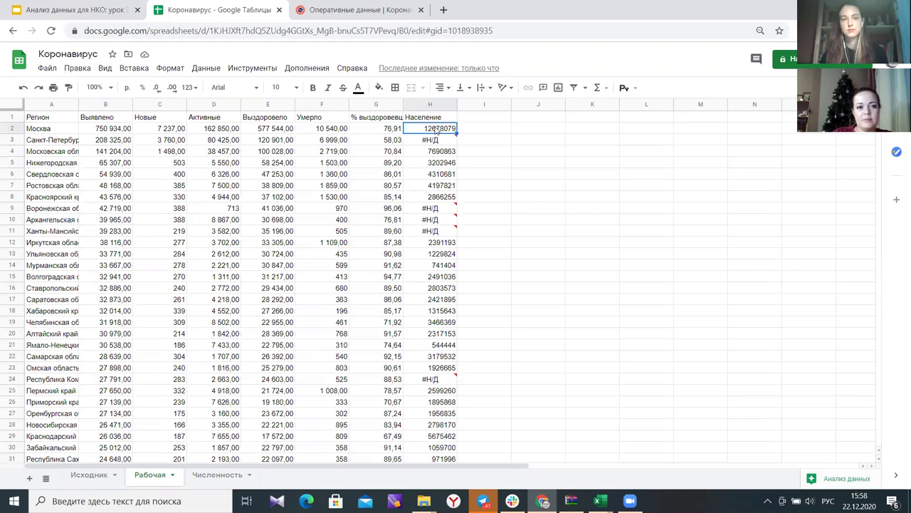
scroll(436, 222, down, 9)
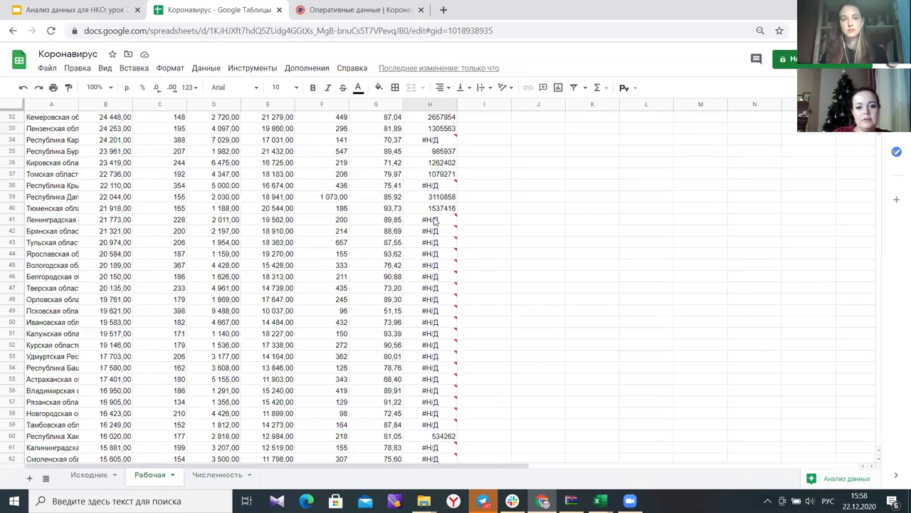
scroll(436, 223, down, 2)
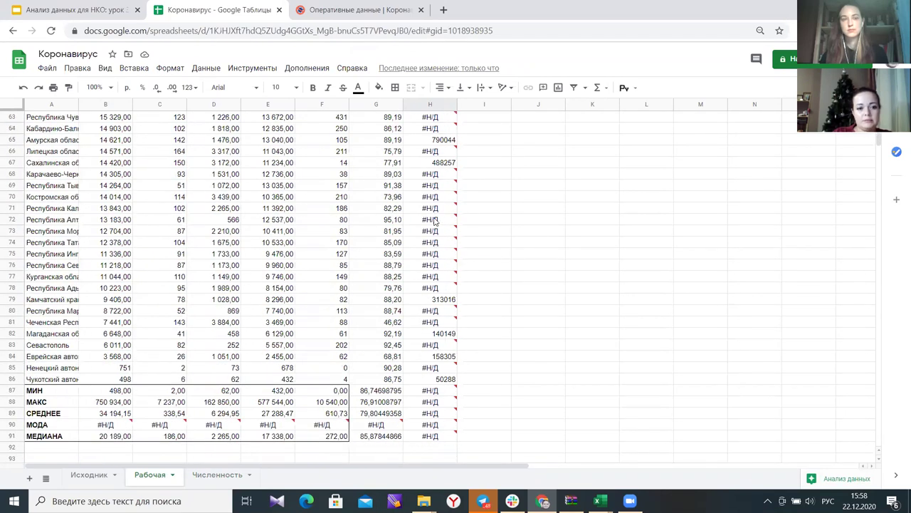
scroll(436, 222, up, 11)
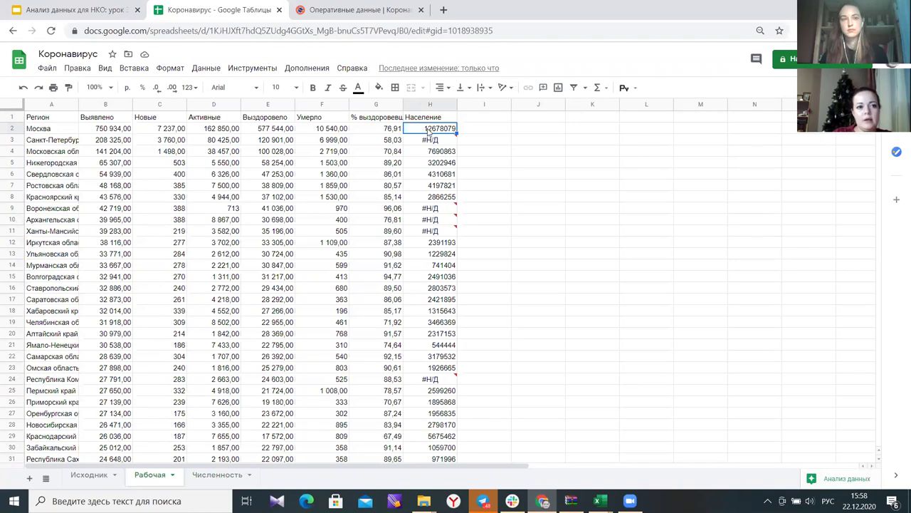
double_click(427, 128)
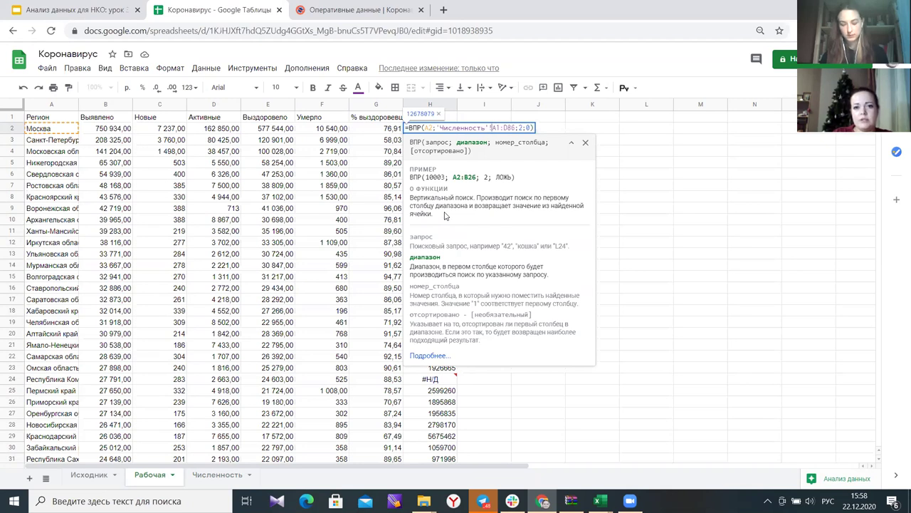
click(427, 396)
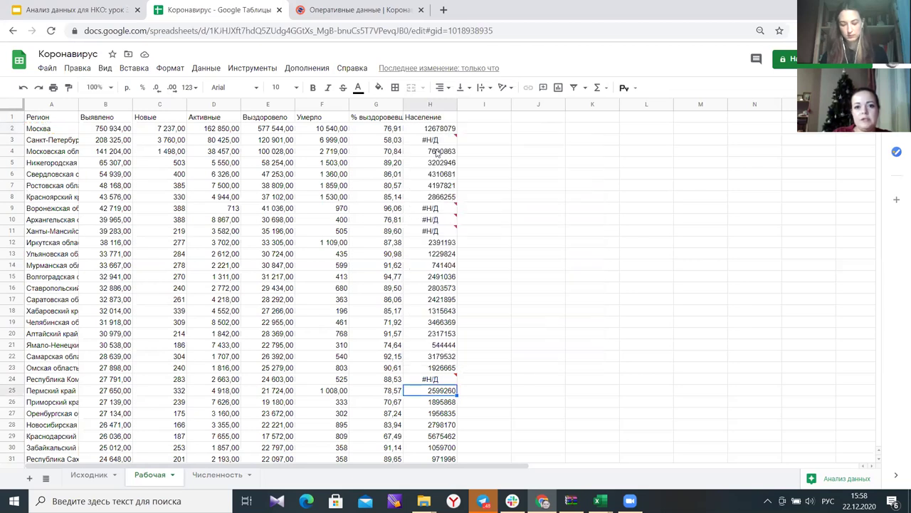
double_click(438, 152)
key(Return)
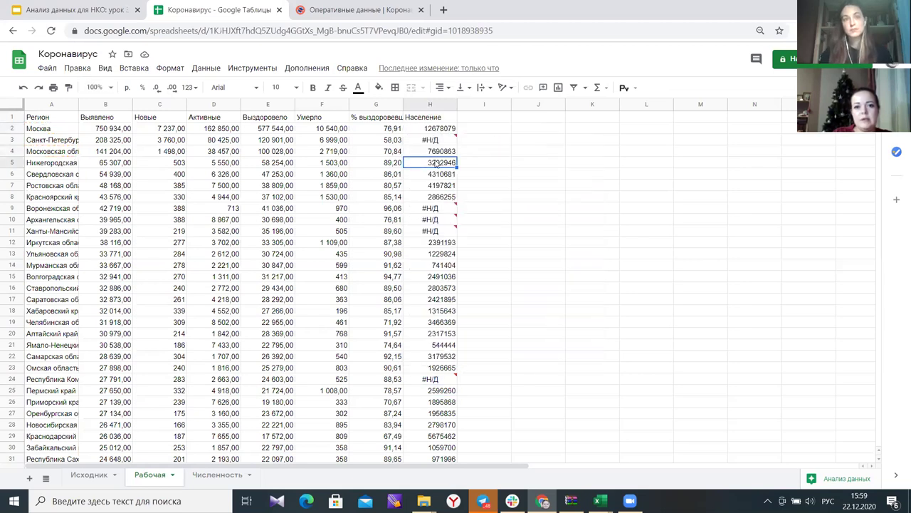
double_click(437, 163)
key(Return)
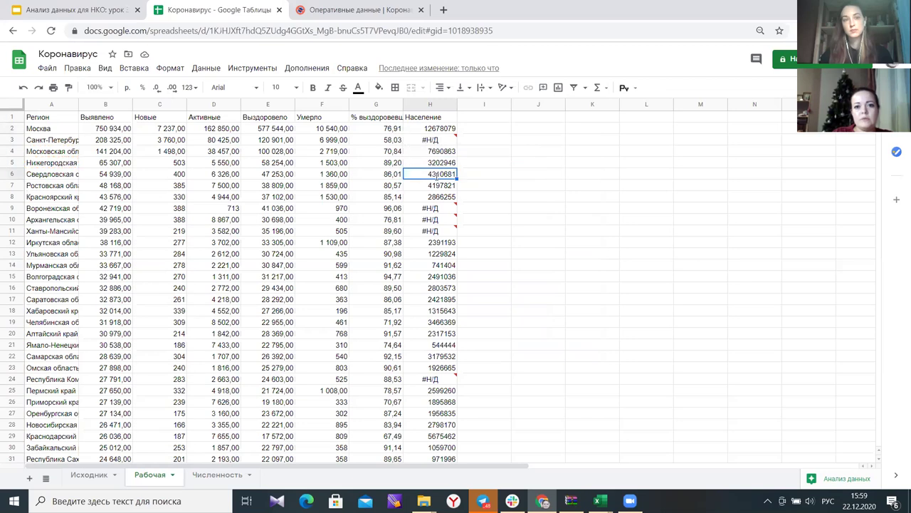
- Compare the ВПР lookup ranges in H6, H2 and H8 of the Население column
double_click(438, 174)
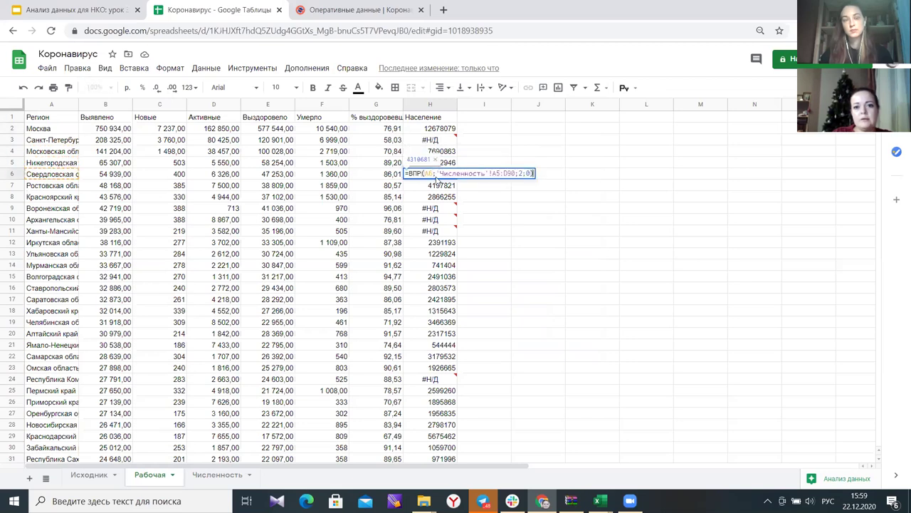
double_click(432, 131)
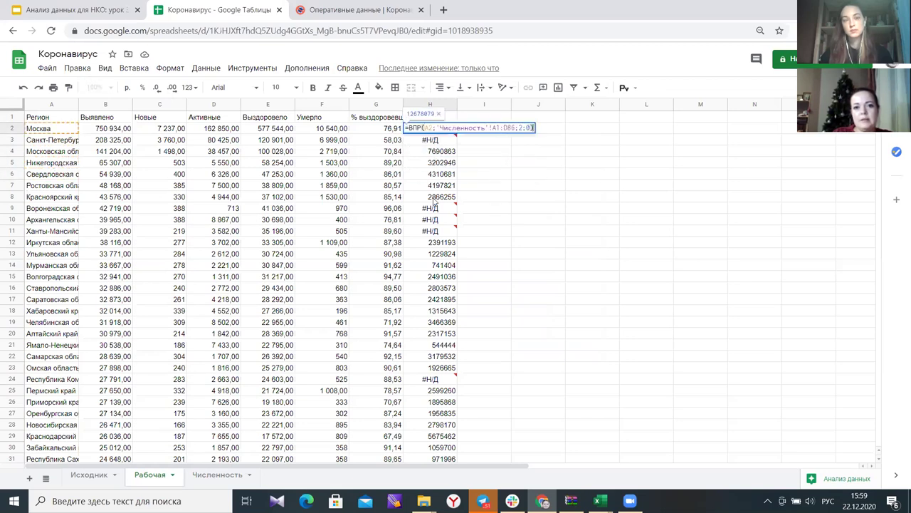
click(436, 199)
key(Return)
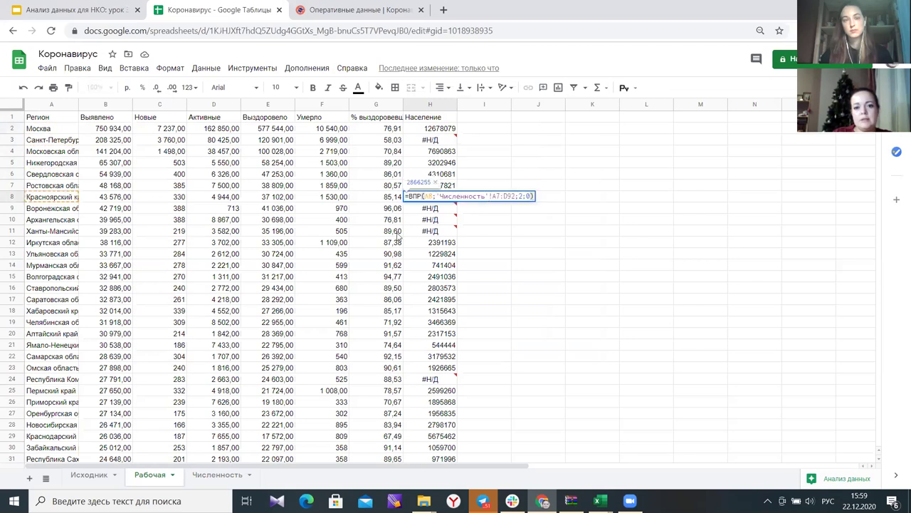
- Make the lookup range of the ВПР formula in H2 absolute as 'Численность'!$A$1:$D$86
double_click(426, 130)
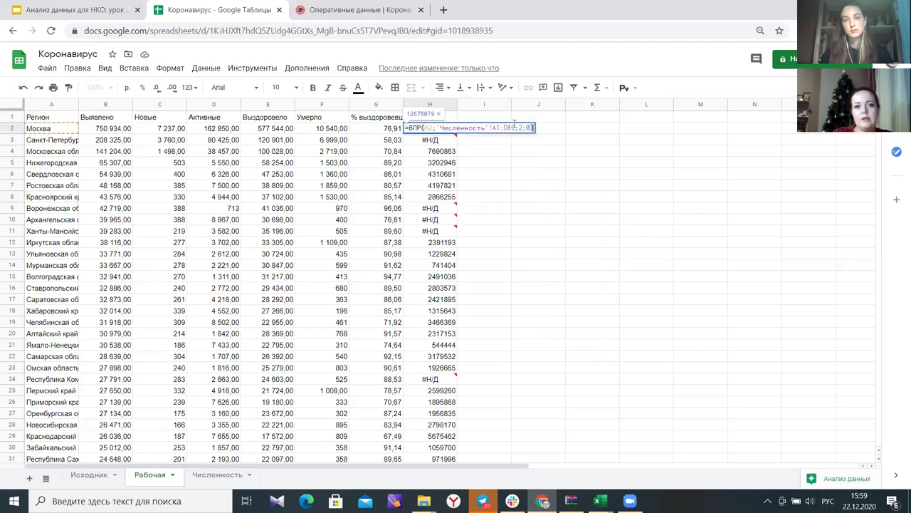
click(497, 127)
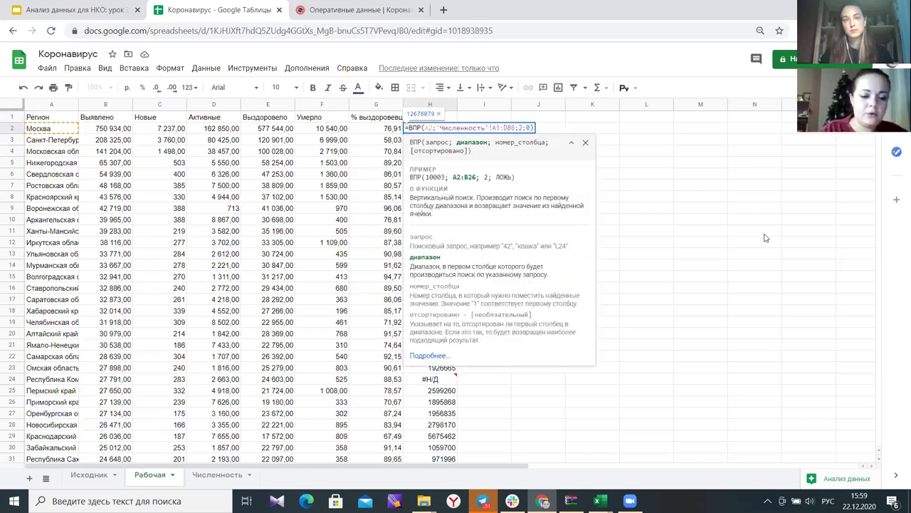
key(alt+shift)
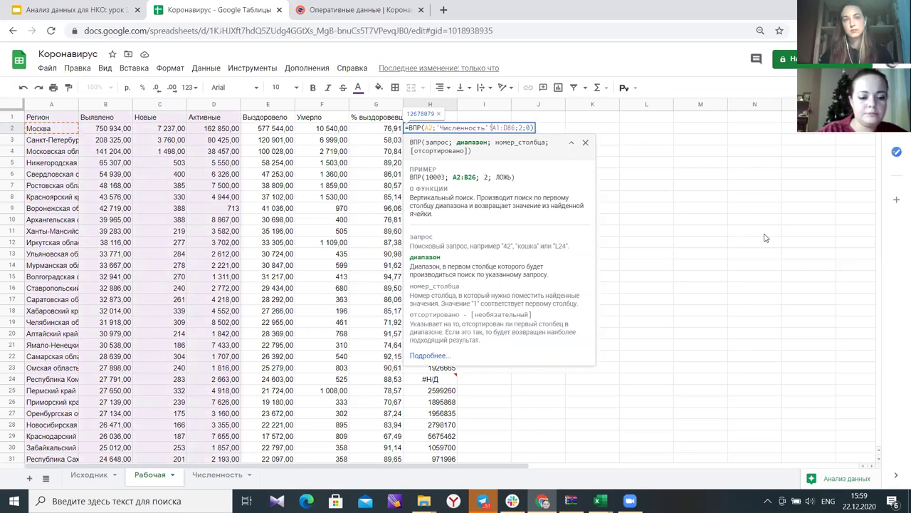
text($A)
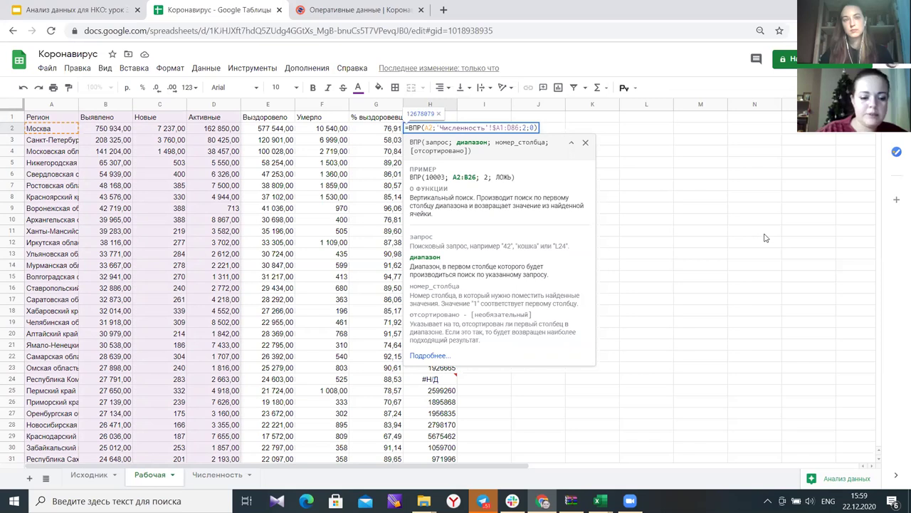
text($1:)
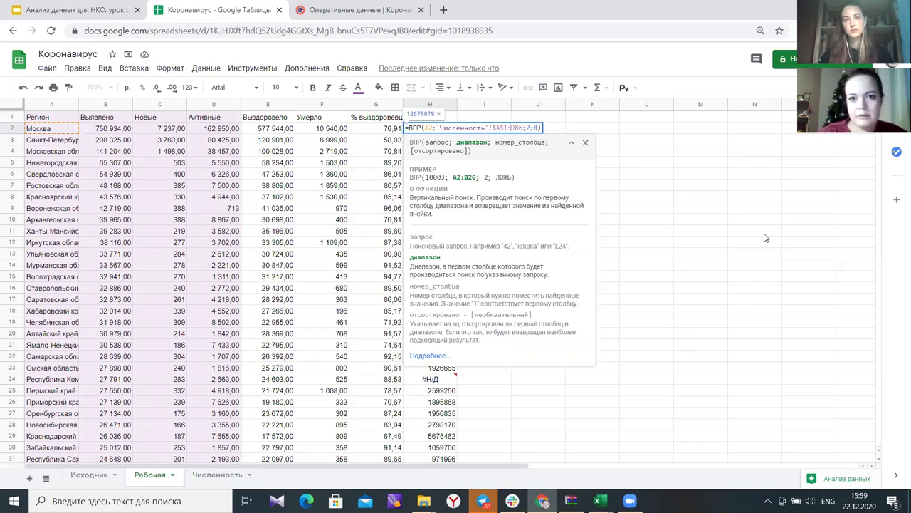
text($D)
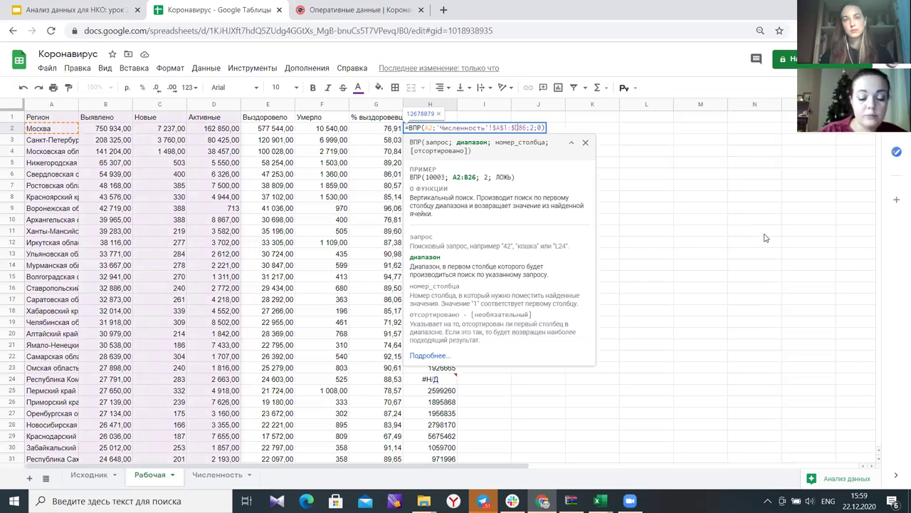
text($)
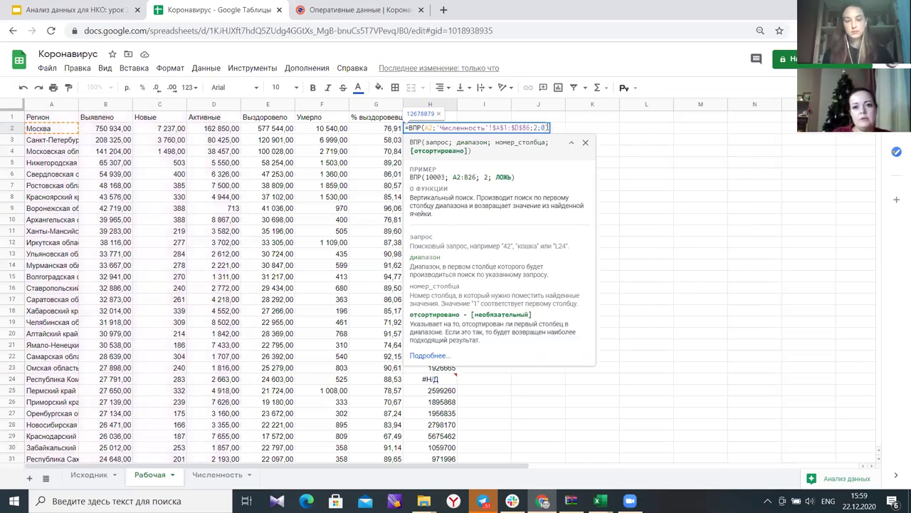
text())
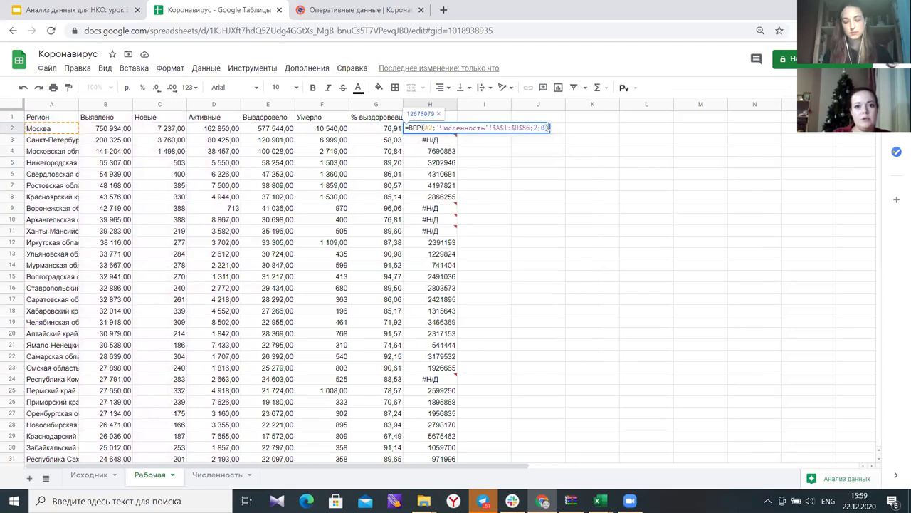
key(Return)
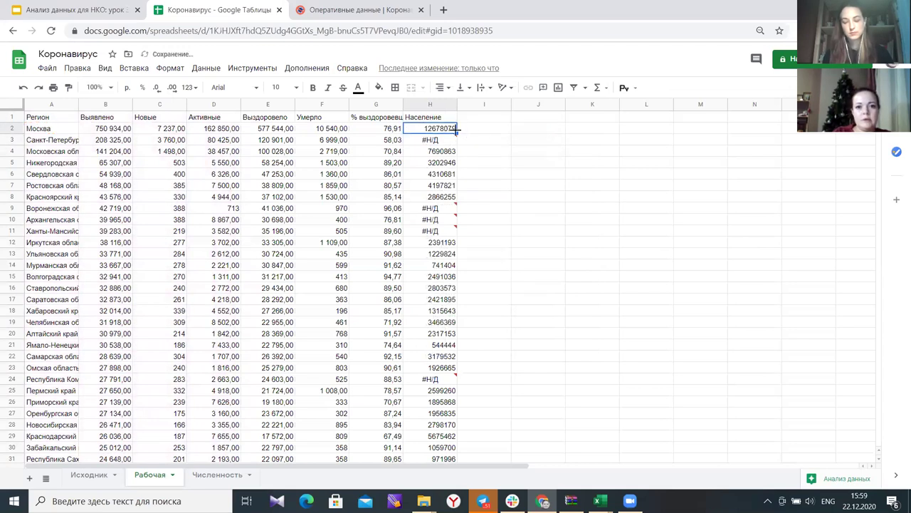
- Clear the old Население formulas from H3 down to the last filled row
mouse_move(438, 144)
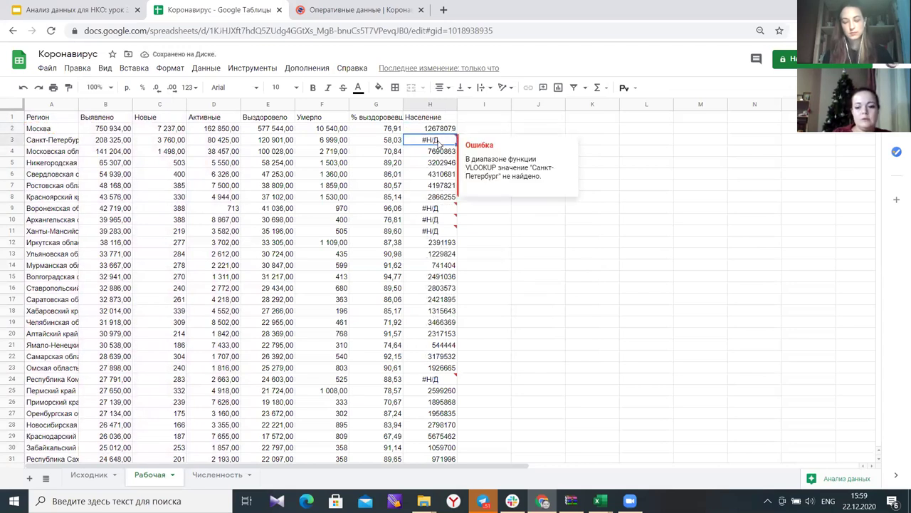
key(ctrl+shift+Down)
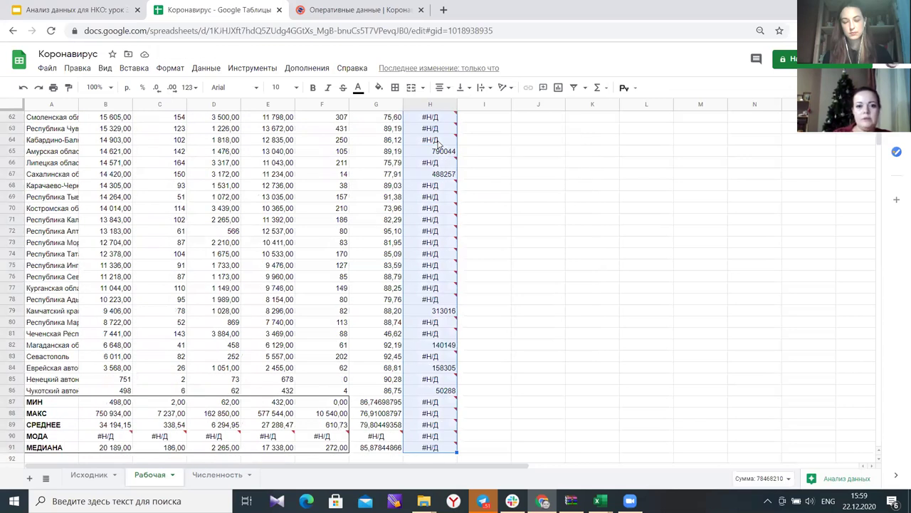
key(Delete)
scroll(416, 222, up, 3)
scroll(416, 221, up, 8)
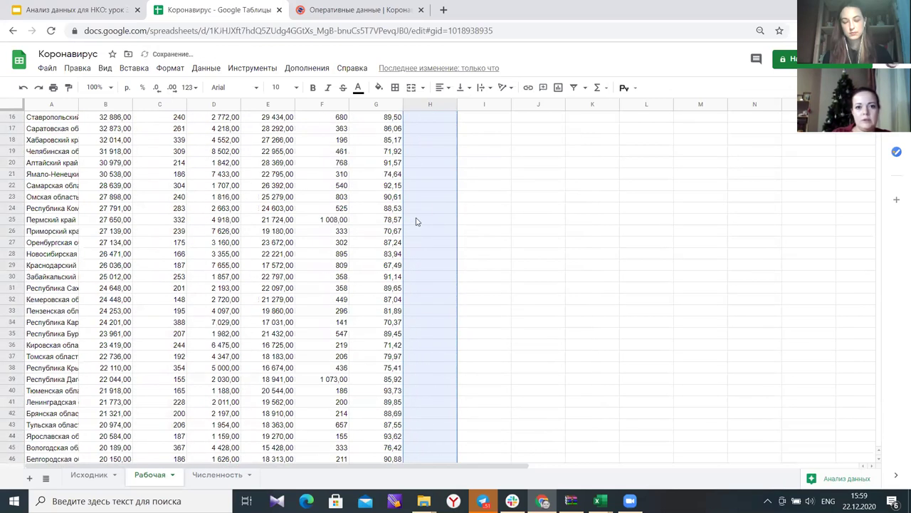
- Fill the corrected ВПР formula from H2 down the Население column and check the results to the last row
click(448, 130)
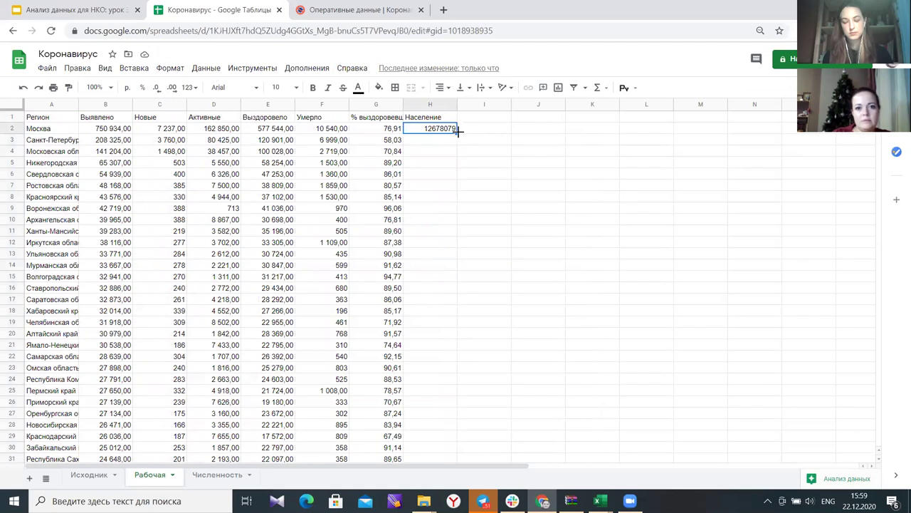
double_click(457, 133)
scroll(453, 135, down, 2)
scroll(453, 136, down, 15)
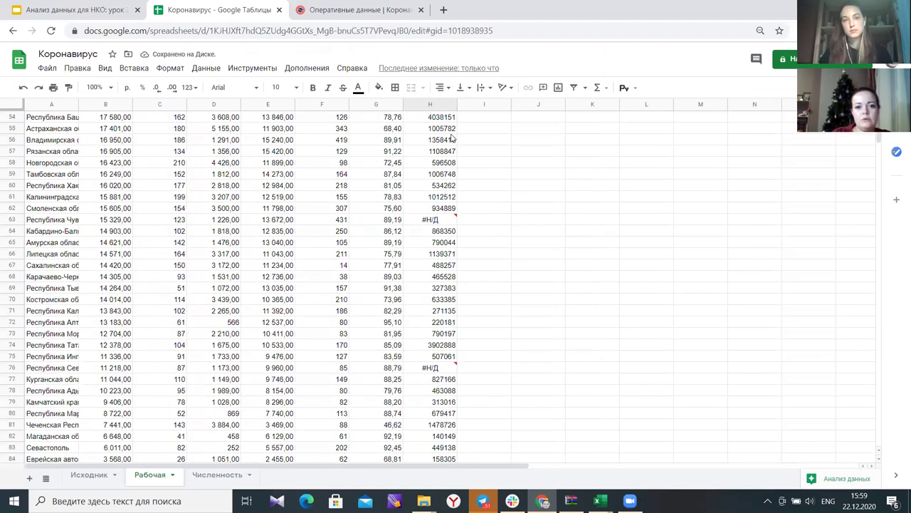
scroll(453, 213, down, 4)
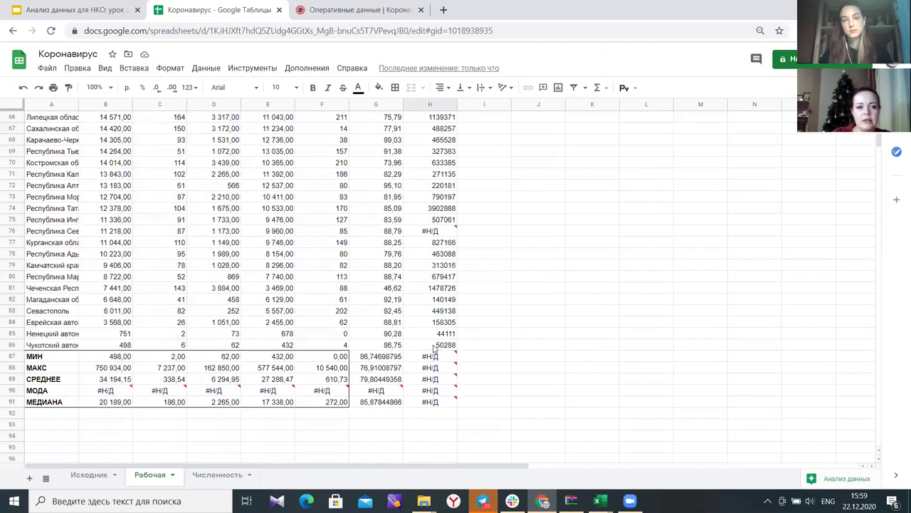
scroll(421, 327, up, 20)
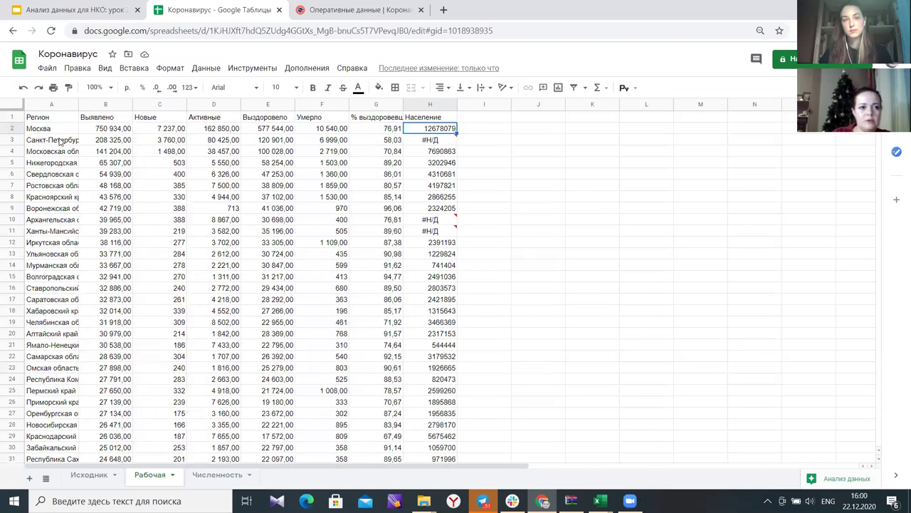
- Check the region name in A3 and search the Численность sheet for "Санкт"
double_click(60, 140)
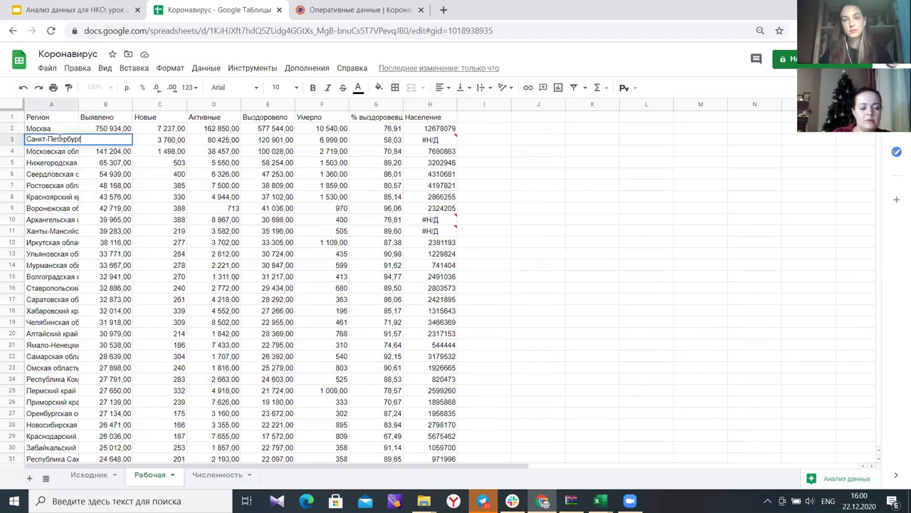
click(214, 477)
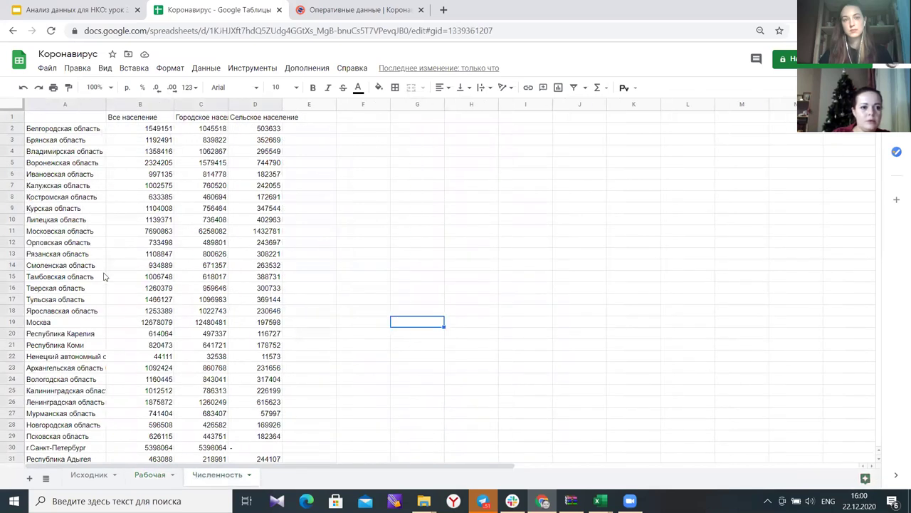
text(Cfy)
key(BackSpace)
key(BackSpace)
key(BackSpace)
key(alt+shift)
text(Санкт)
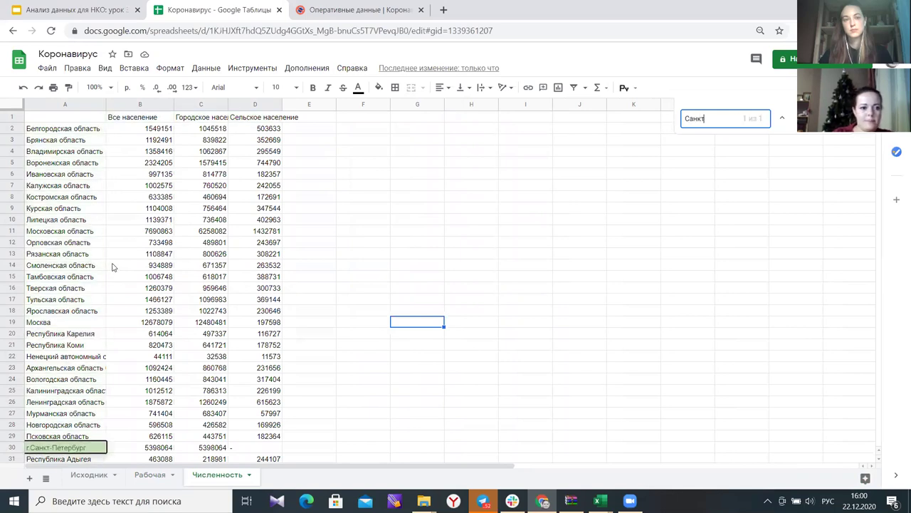
- Remove the "г." prefix from A30 on the Численность sheet so the name reads Санкт-Петербург
scroll(66, 295, down, 2)
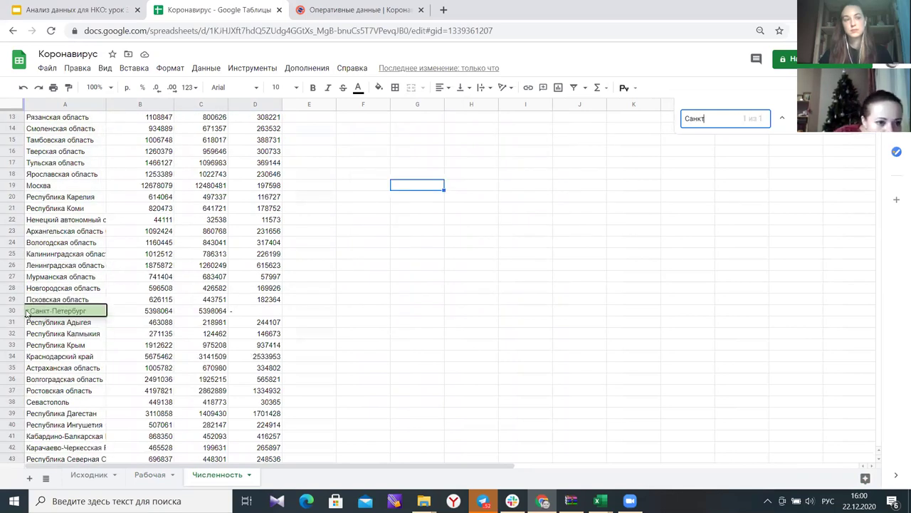
double_click(30, 311)
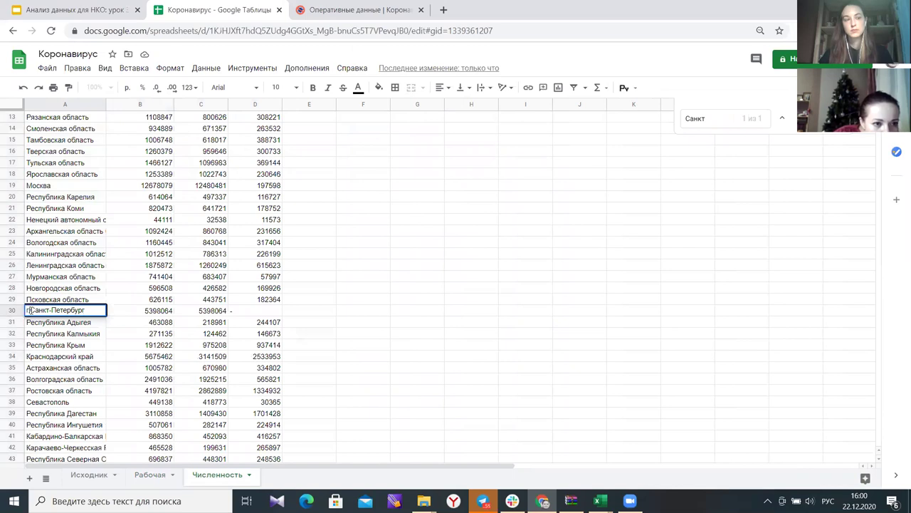
key(BackSpace)
key(BackSpace)
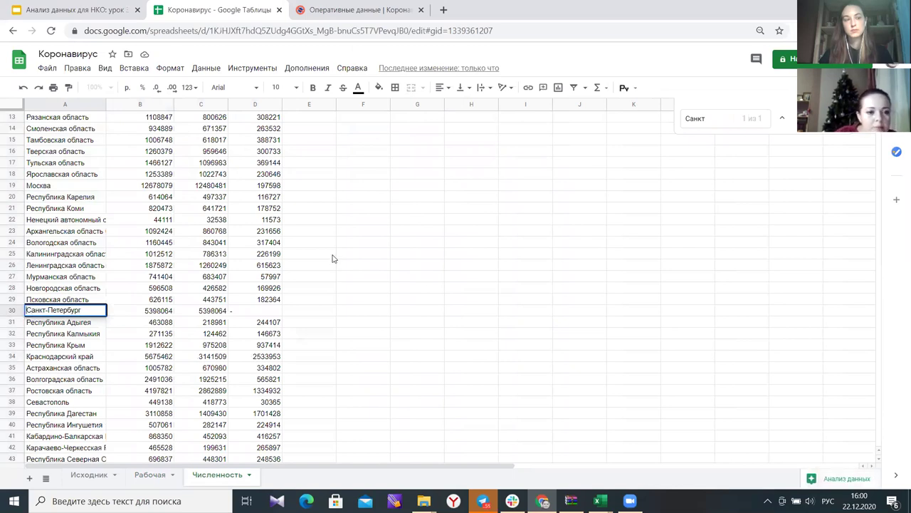
click(516, 322)
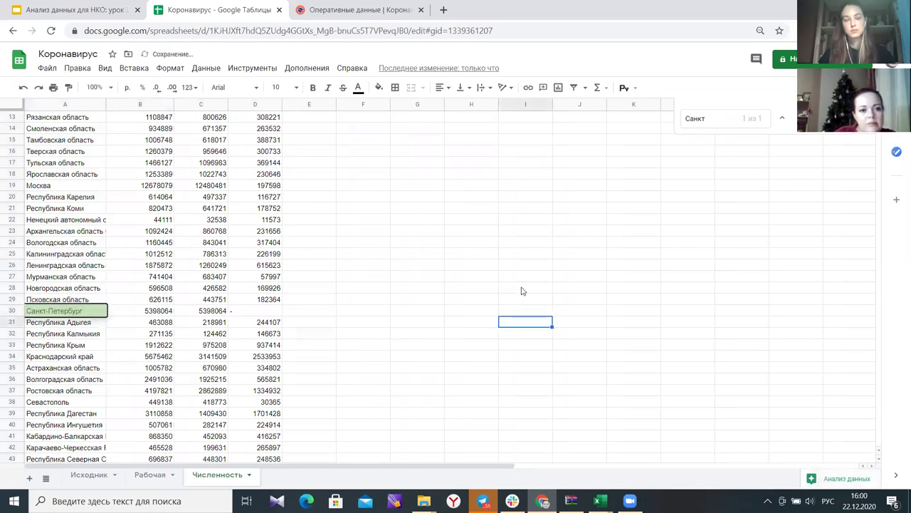
scroll(346, 271, up, 4)
scroll(351, 268, down, 3)
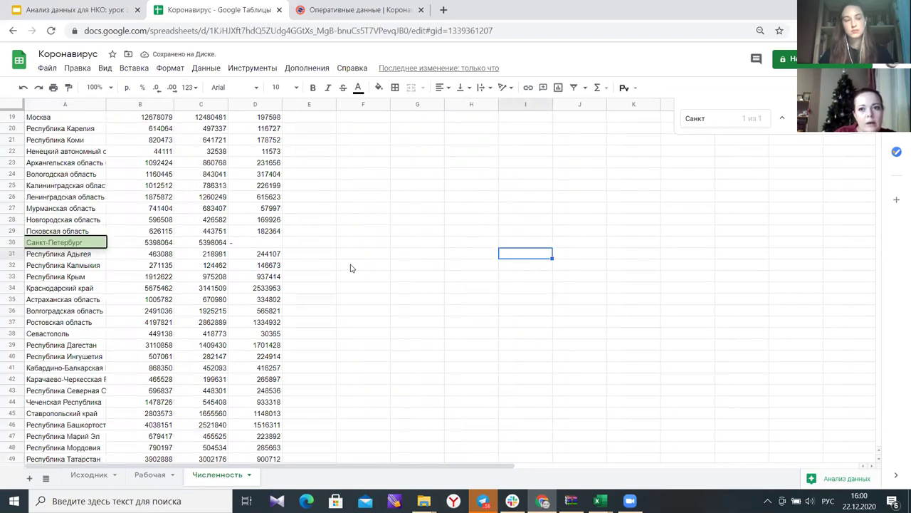
- On the Рабочая sheet, check the Санкт-Петербург population and the full region names in A10 and A11
click(151, 475)
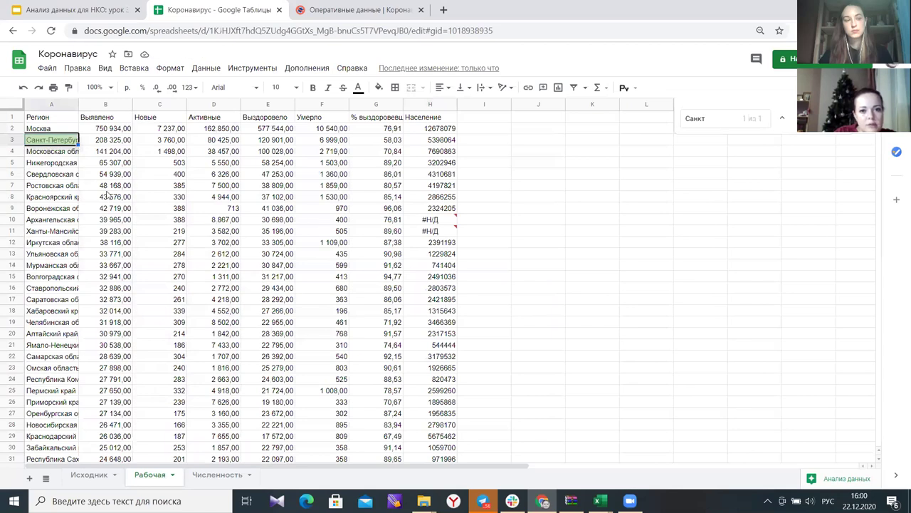
double_click(74, 221)
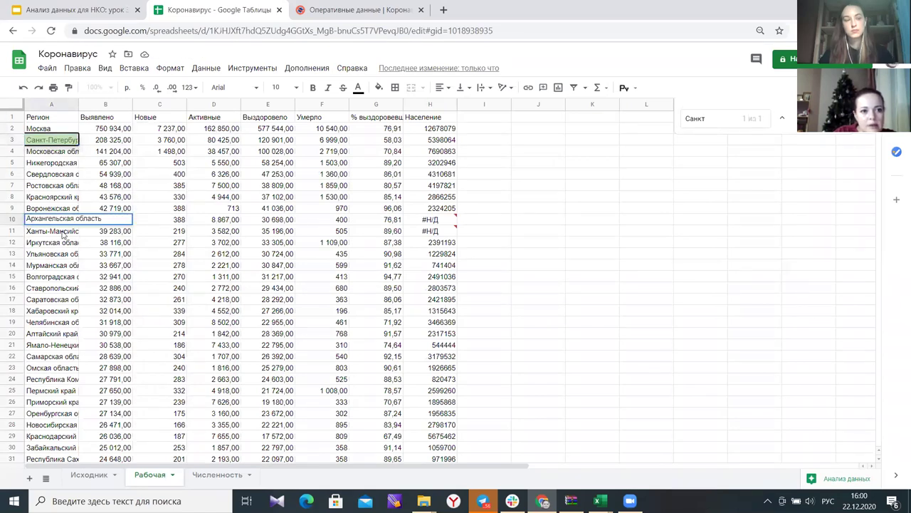
double_click(63, 230)
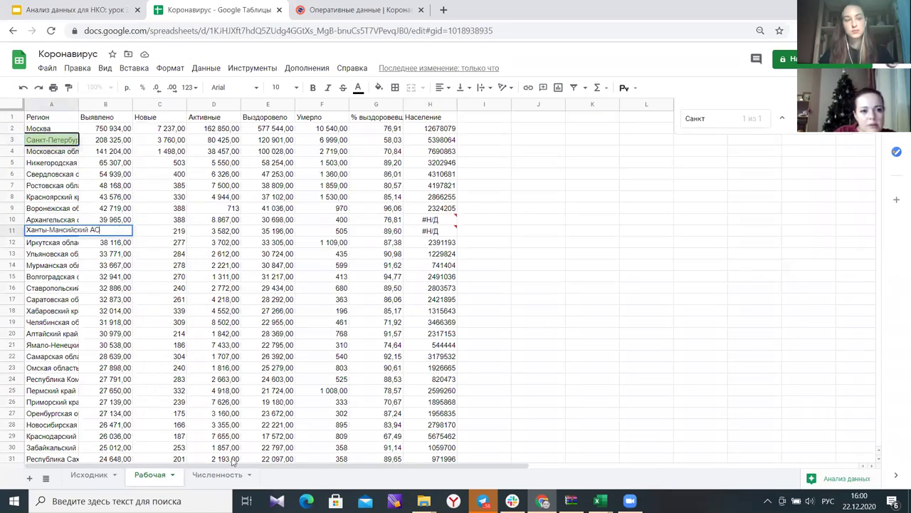
- Search the Численность sheet for "арха" to locate the Архангельская область row
click(217, 475)
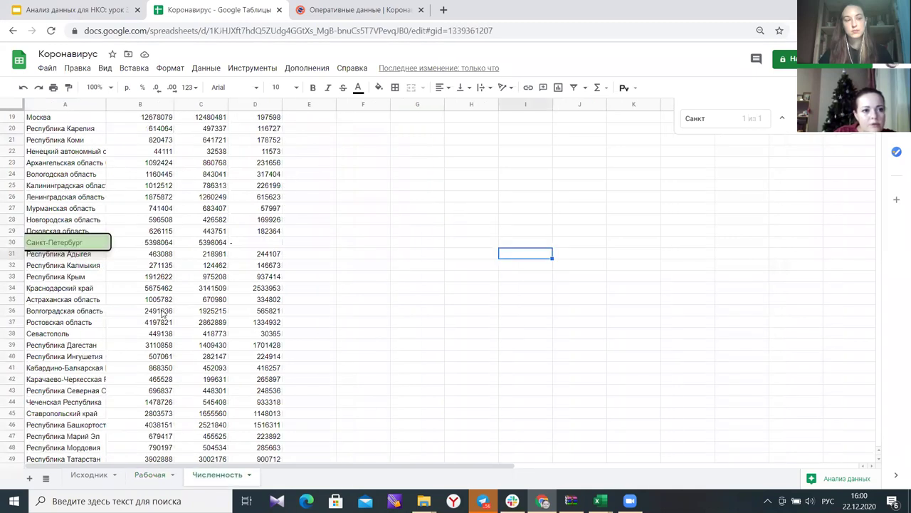
scroll(87, 314, up, 3)
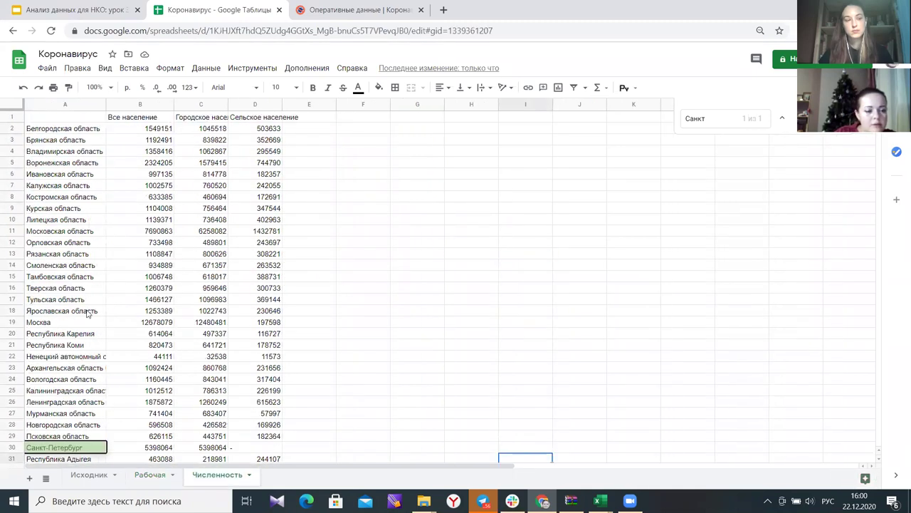
scroll(86, 313, down, 2)
scroll(87, 313, down, 10)
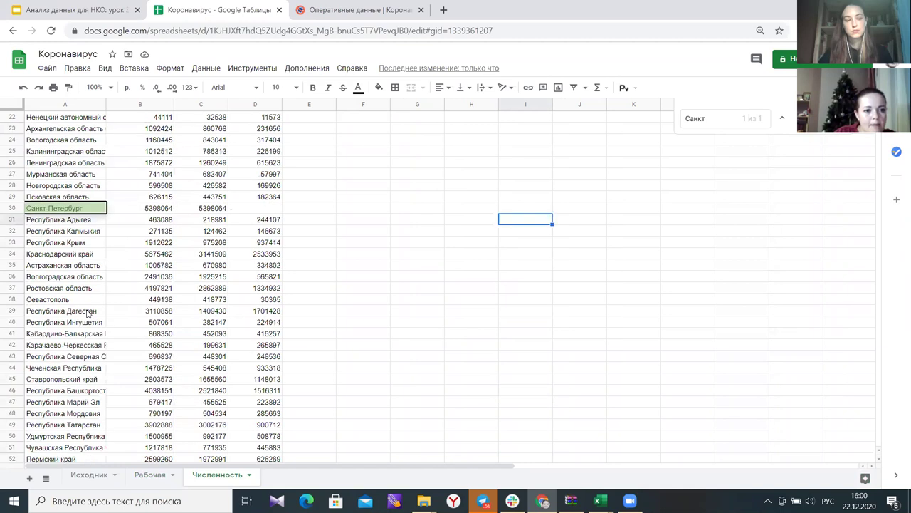
key(ctrl+f)
text(в)
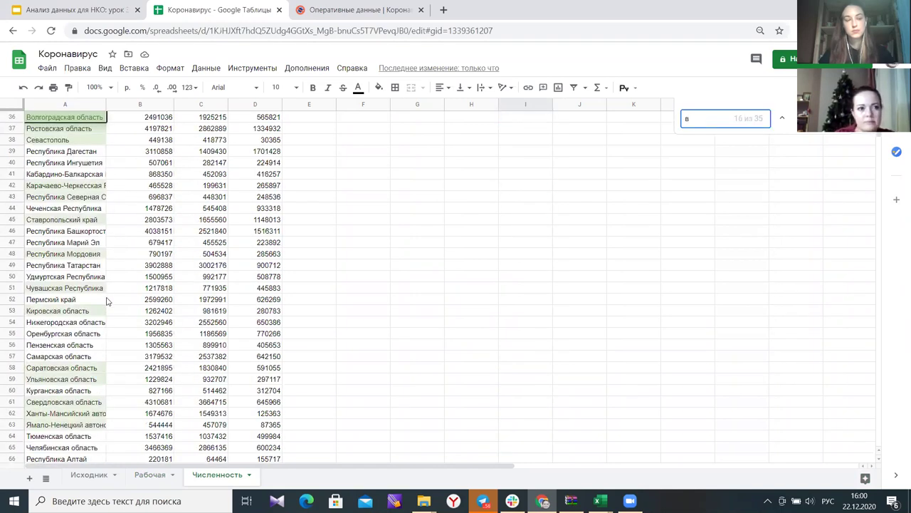
key(BackSpace)
text(арха)
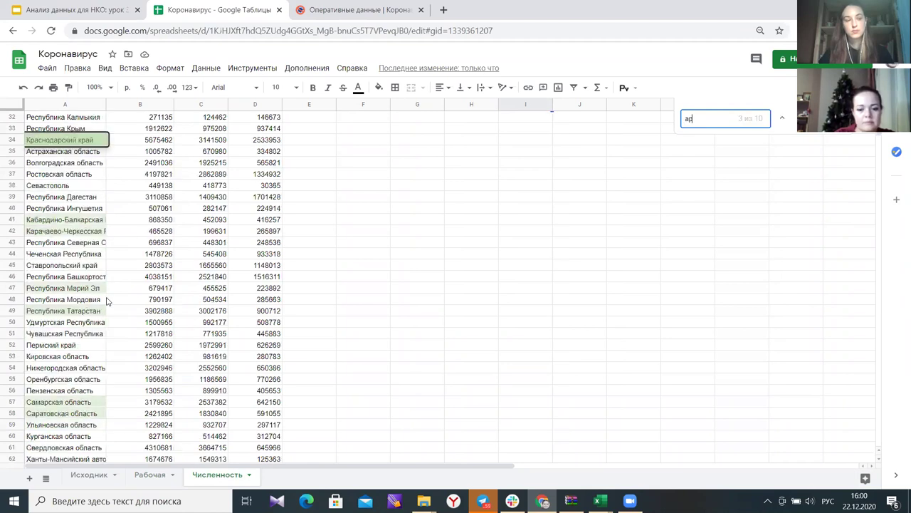
scroll(107, 300, up, 4)
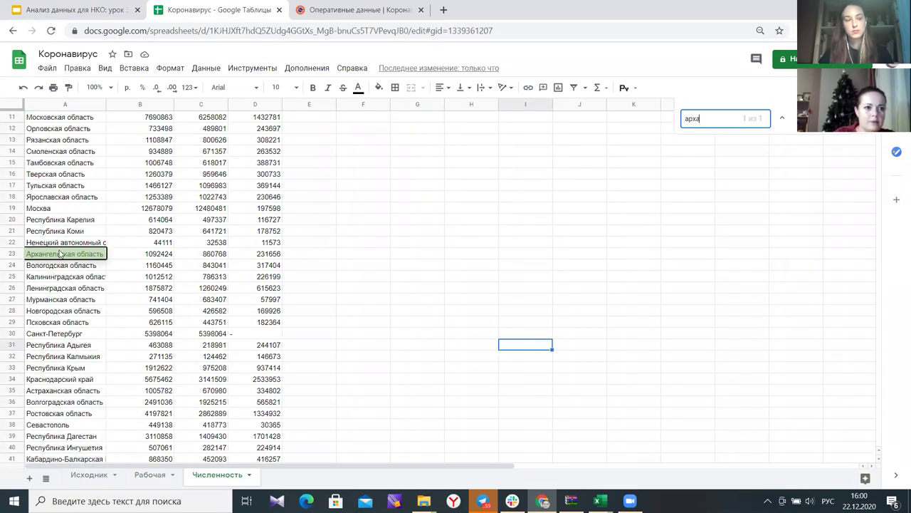
- Remove "без Ненецкого автономного округа" from A23 on the Численность sheet so the name reads Архангельская область
click(60, 250)
double_click(60, 249)
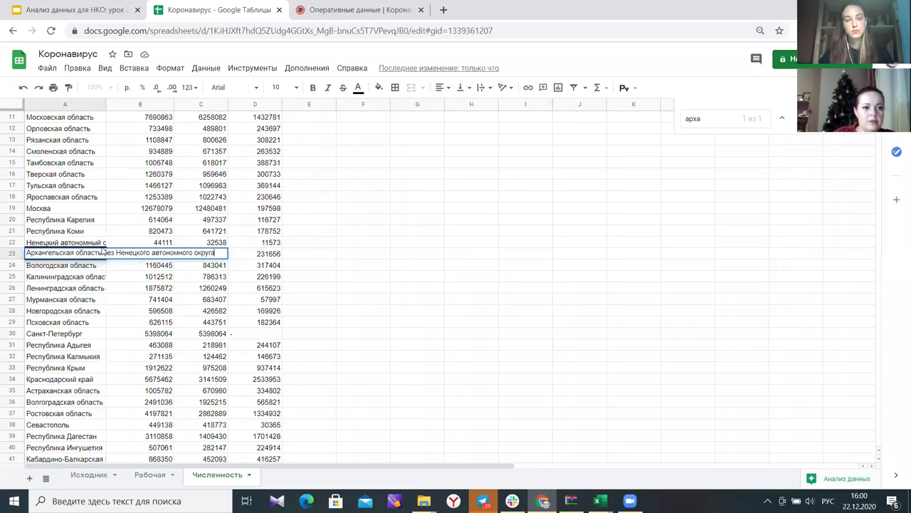
drag(215, 253, 102, 253)
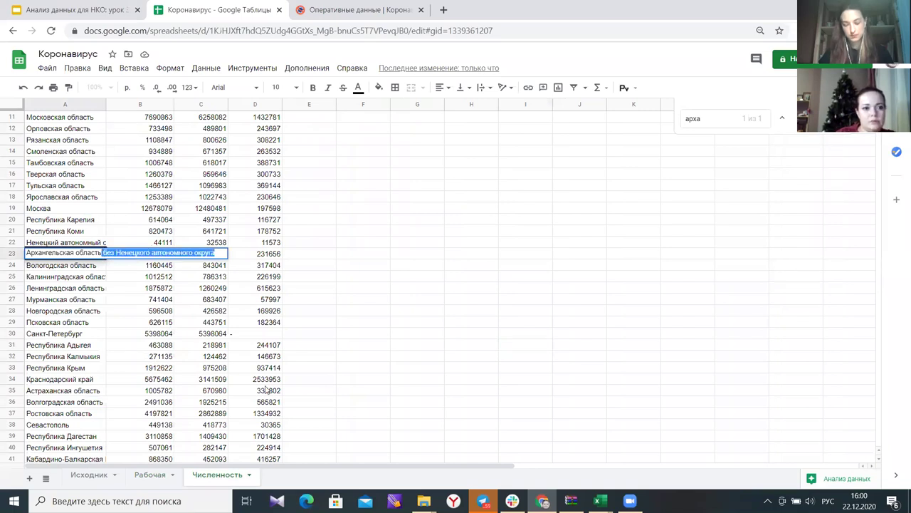
key(BackSpace)
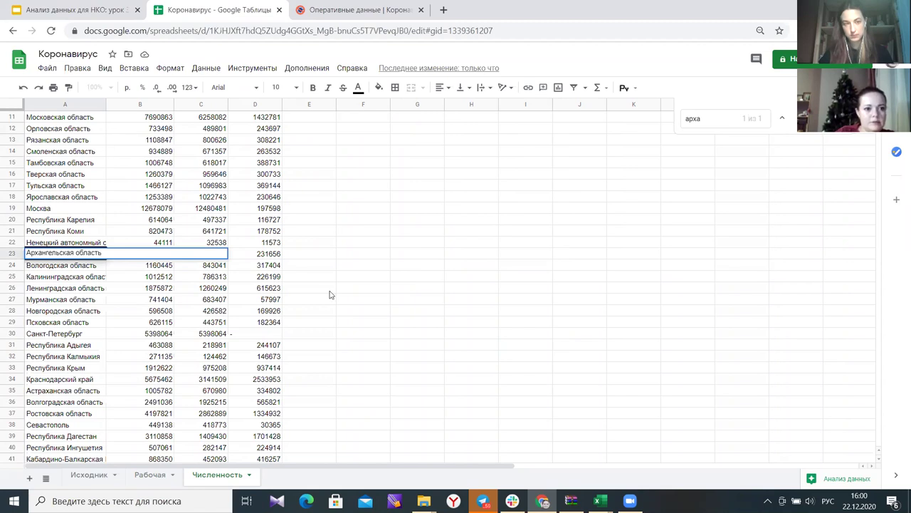
click(356, 289)
- Shorten the region name in A22 on the Численность sheet to Ненецкий АО
double_click(81, 243)
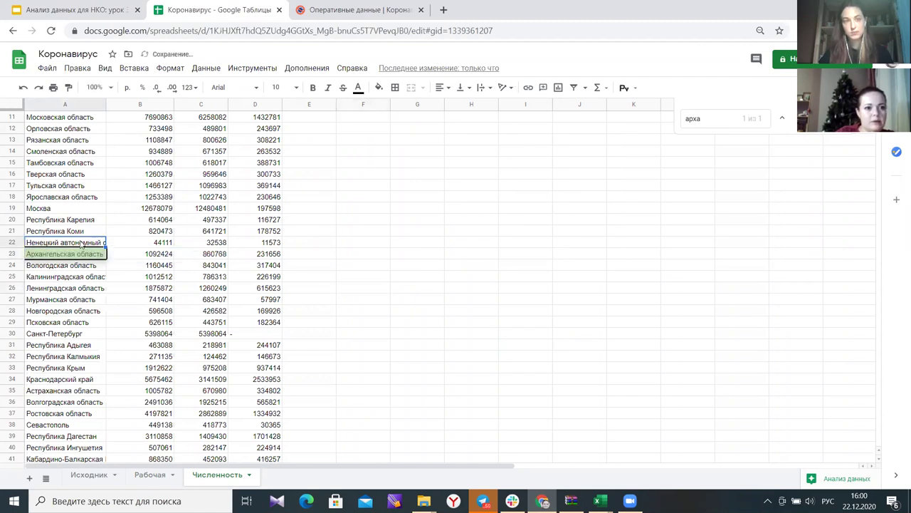
drag(62, 242, 64, 250)
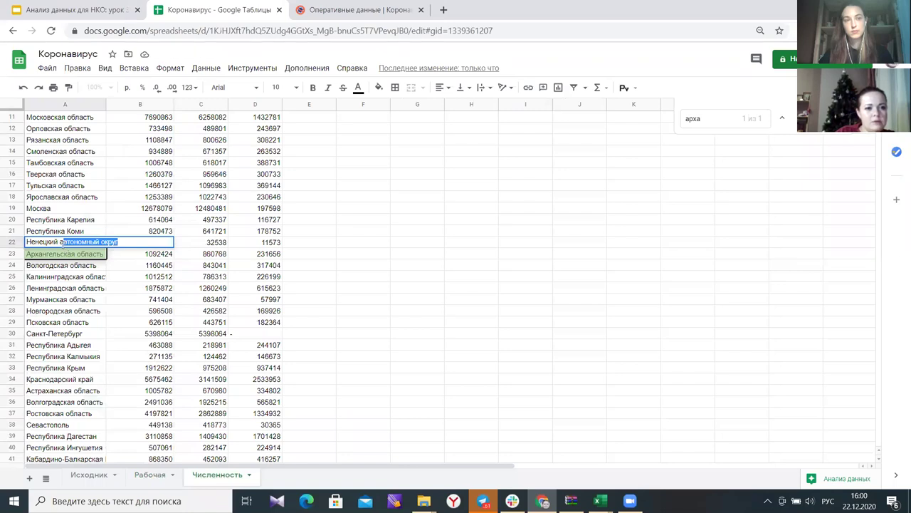
key(BackSpace)
text(АО)
click(110, 325)
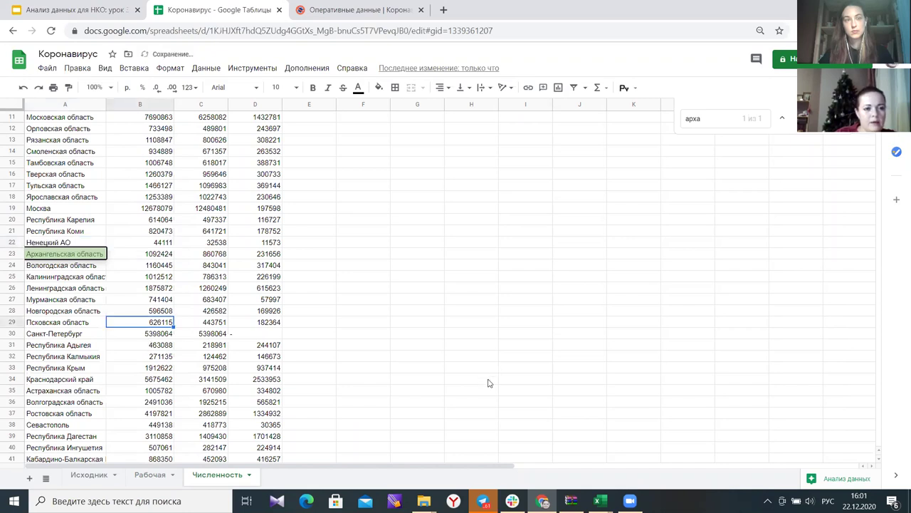
- On the Рабочая sheet, check the region name in A10 and its population in H10
click(151, 475)
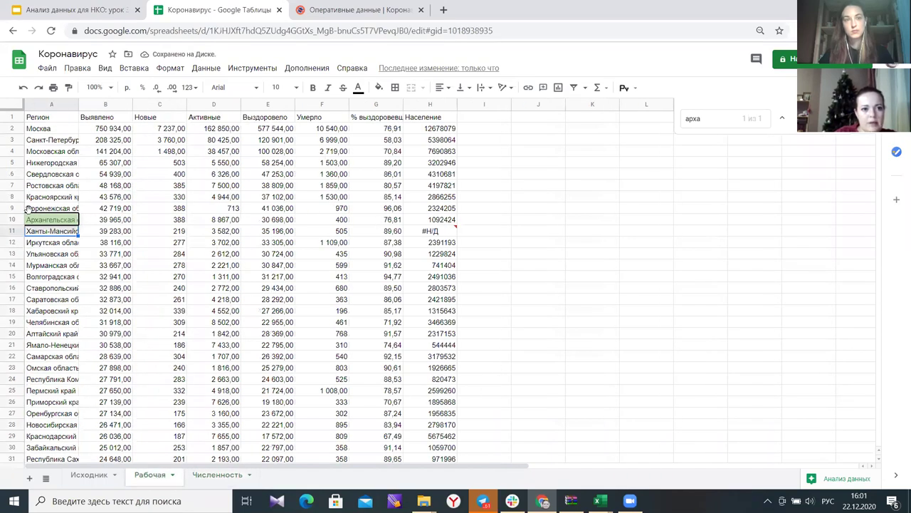
double_click(64, 221)
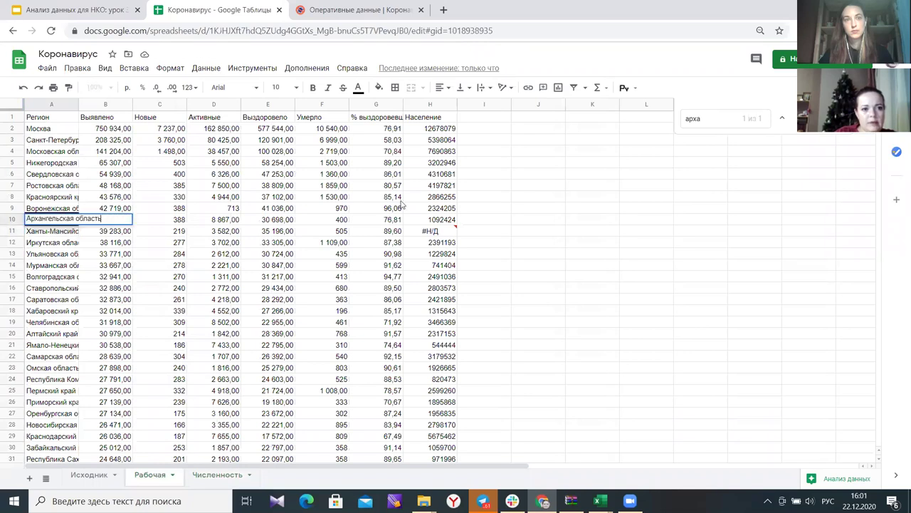
click(441, 221)
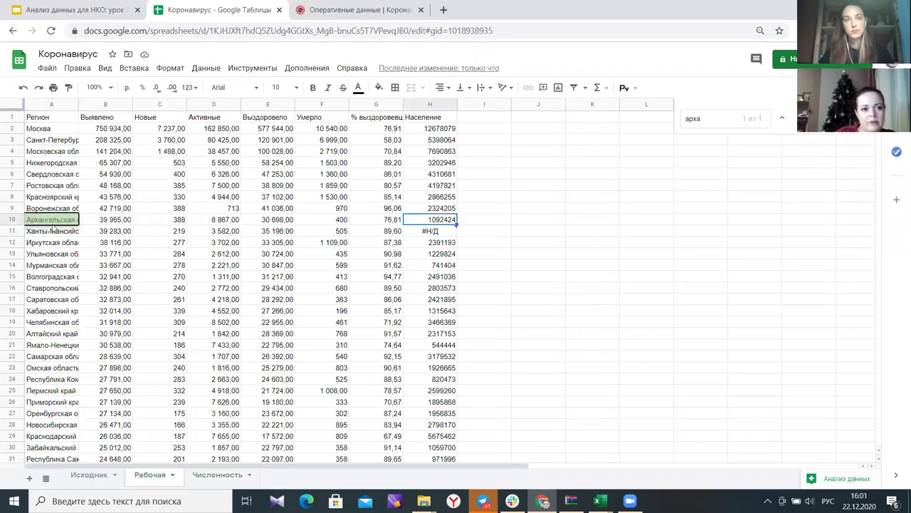
- Check the full region names in A63, A76 and A85, whose Население cells show #Н/Д
scroll(115, 232, down, 15)
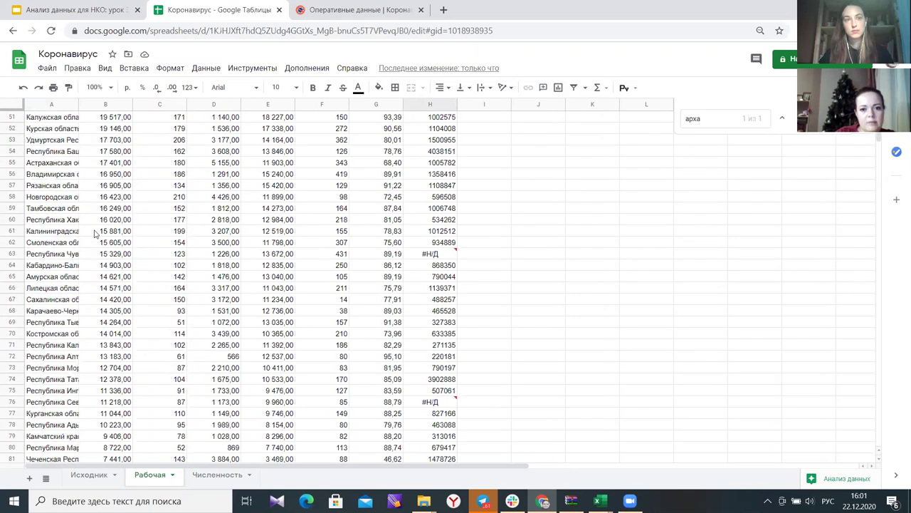
double_click(59, 259)
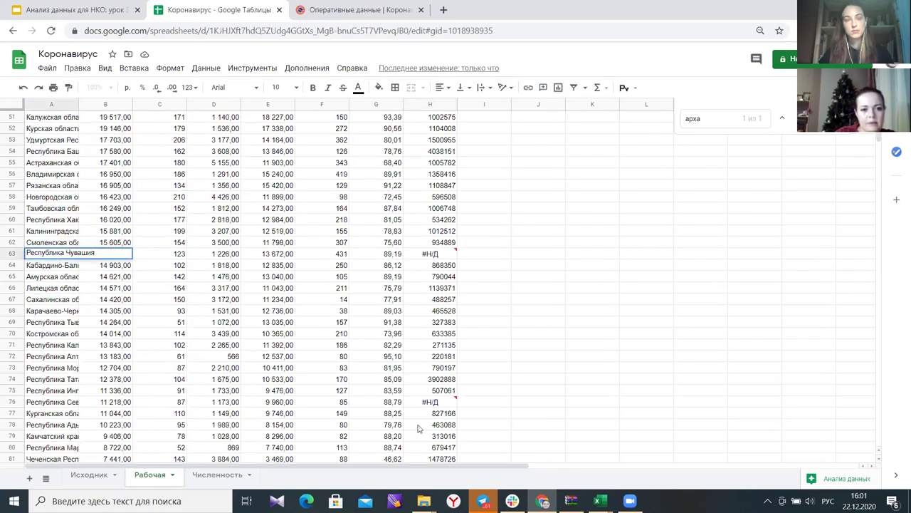
scroll(444, 322, down, 3)
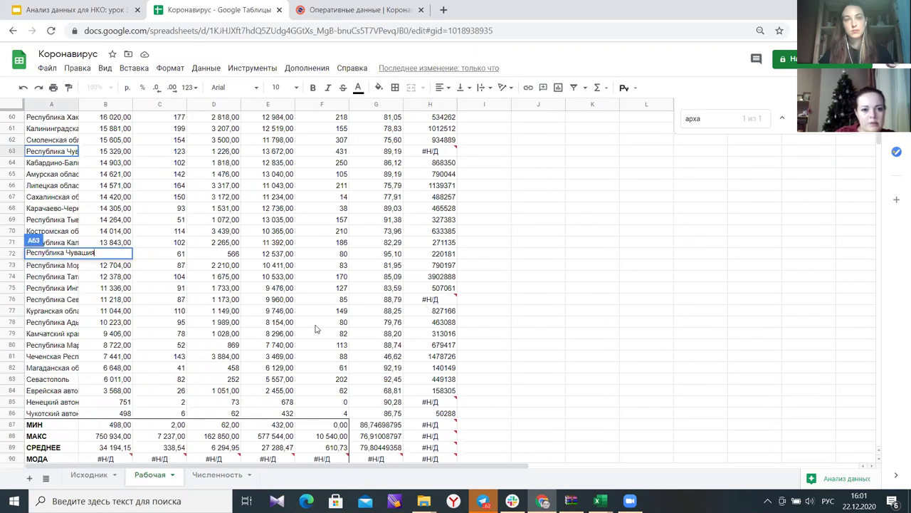
double_click(74, 298)
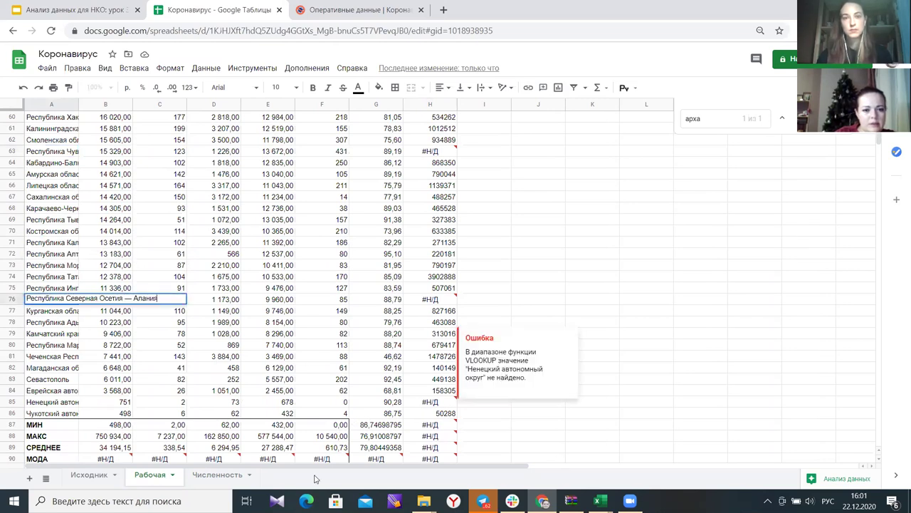
double_click(81, 404)
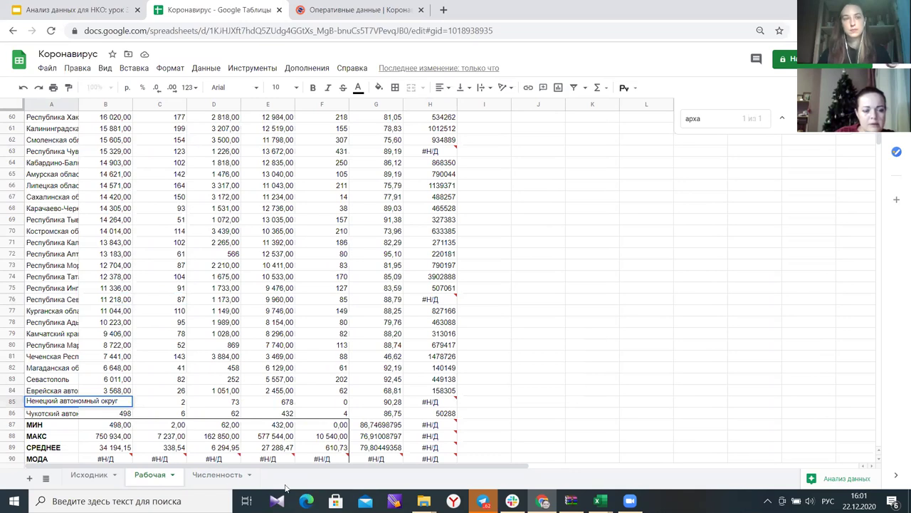
- Change A22 on the Численность sheet back to the full name Ненецкий автономный округ
click(232, 477)
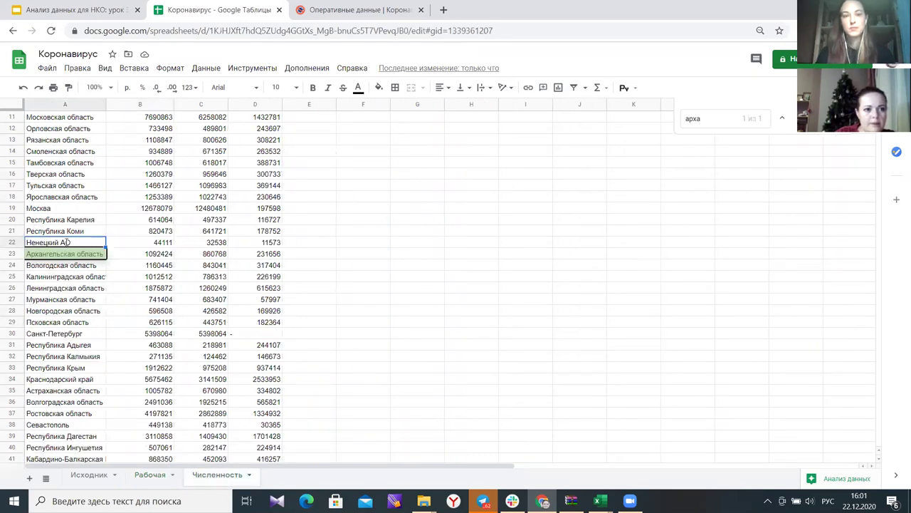
double_click(65, 242)
text(автономн)
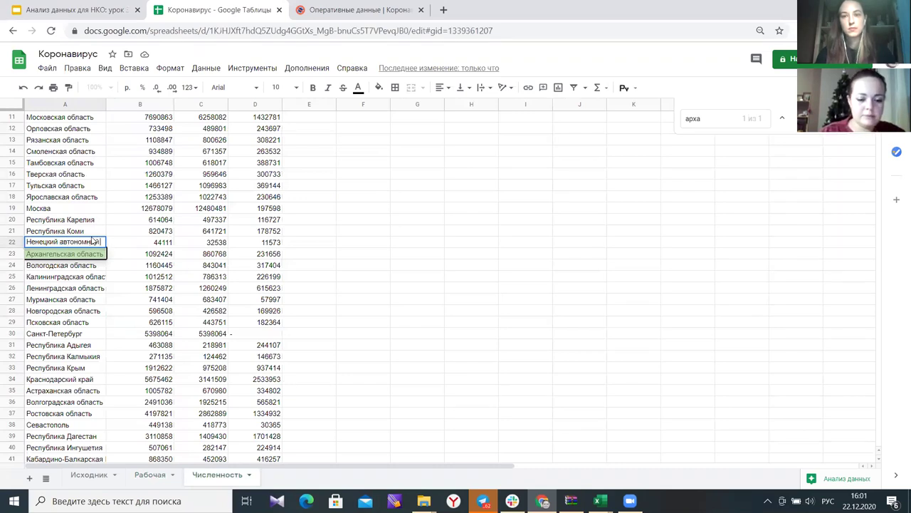
text(ый окрун)
key(BackSpace)
text(г)
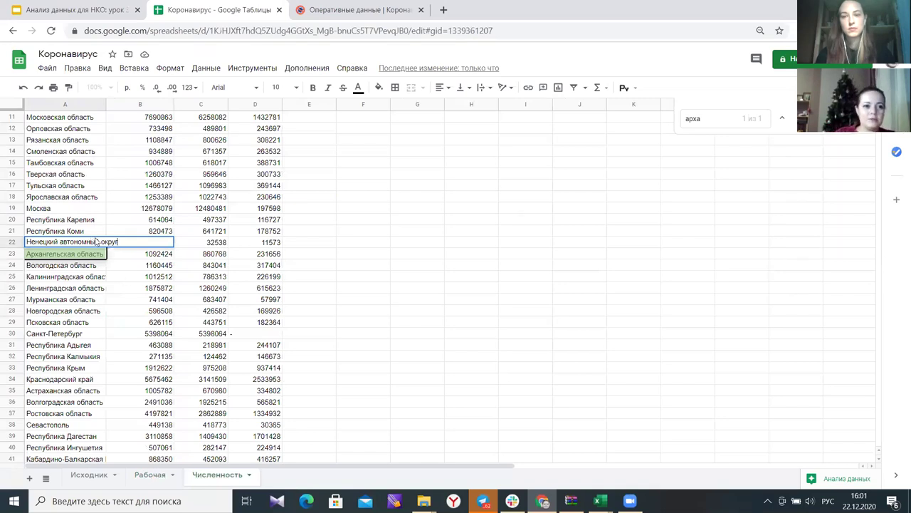
click(122, 279)
click(86, 288)
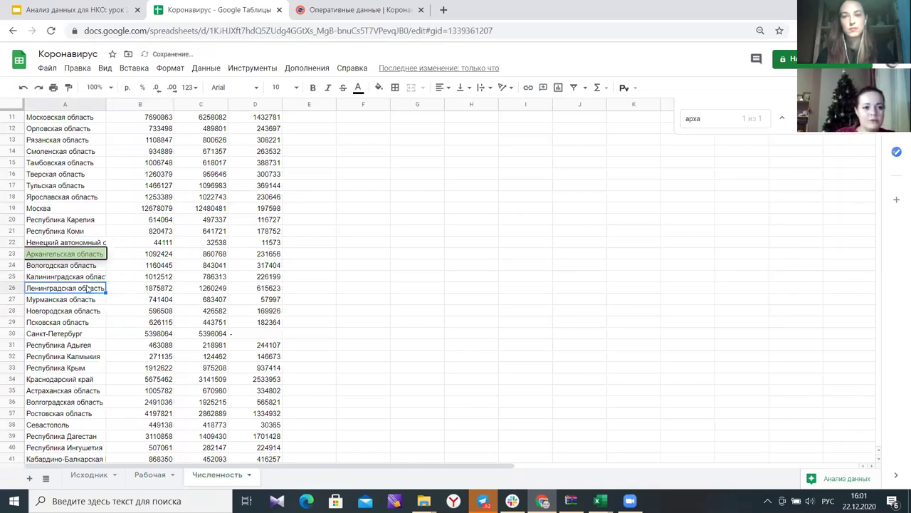
- Look through the region names on the Численность sheet and check the full Ханты-Мансийский name in A62
scroll(86, 288, down, 3)
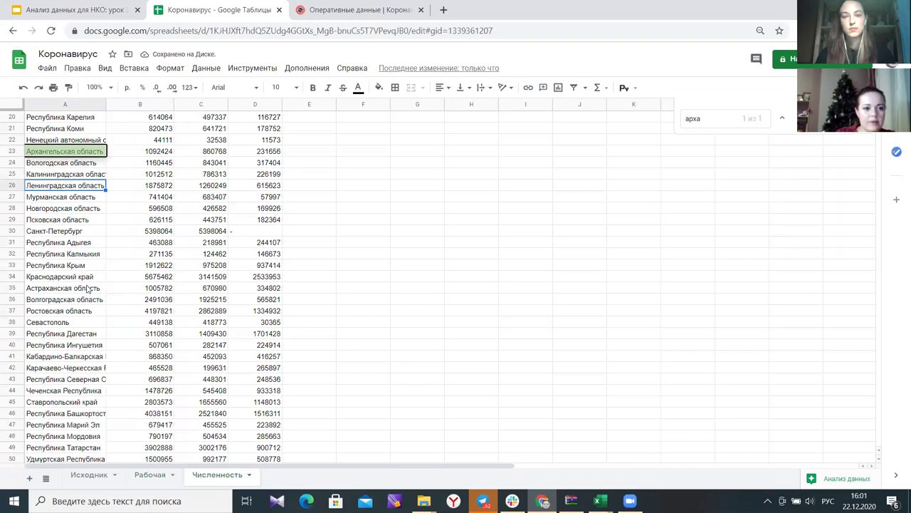
scroll(86, 288, down, 2)
scroll(86, 287, down, 2)
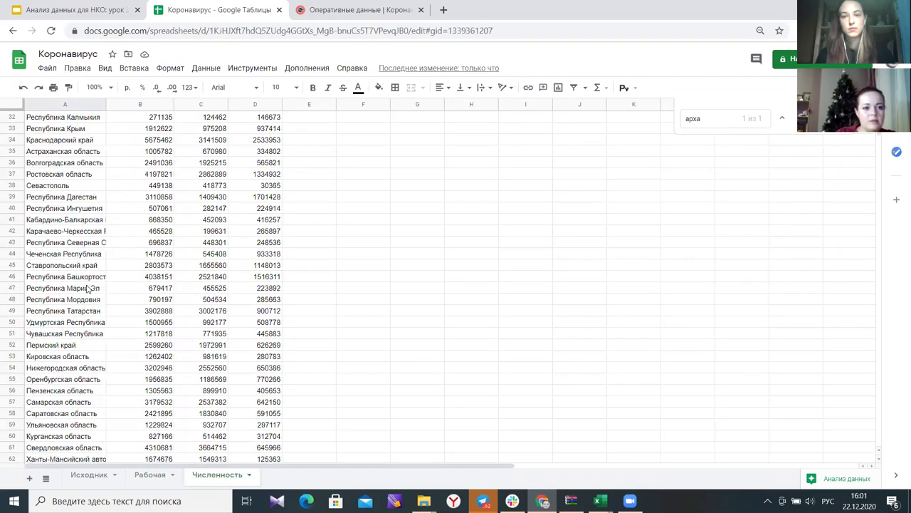
scroll(86, 288, down, 9)
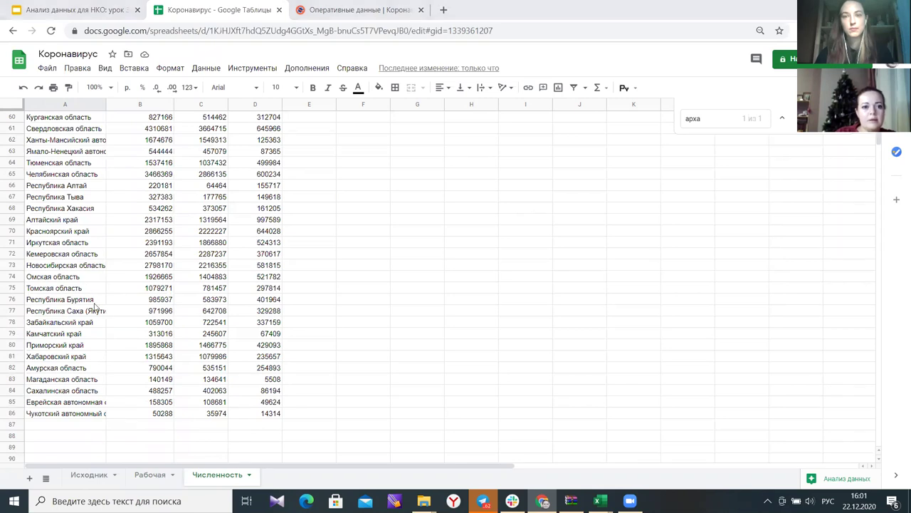
scroll(121, 334, up, 10)
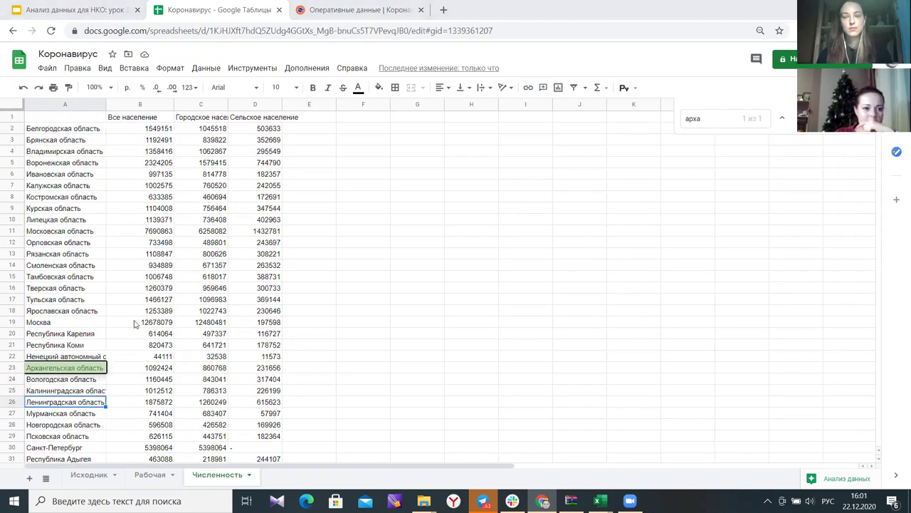
scroll(125, 323, down, 2)
scroll(126, 324, down, 9)
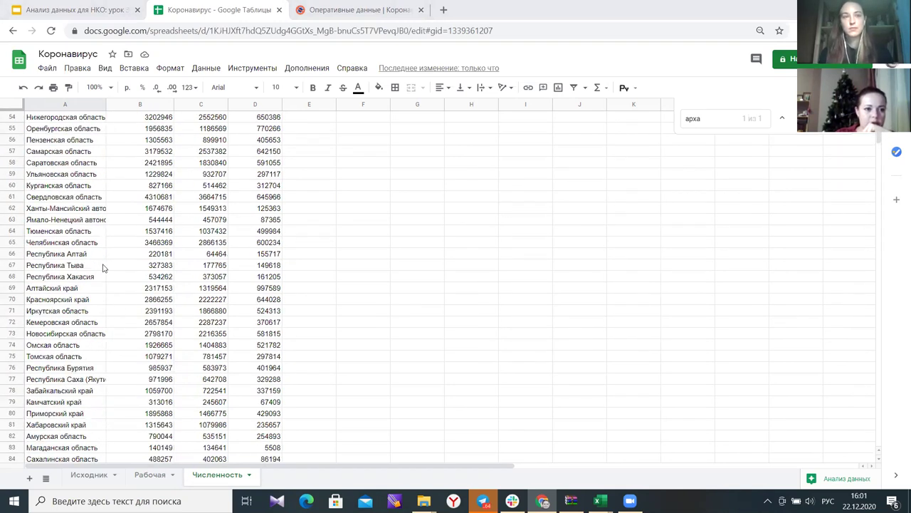
click(77, 220)
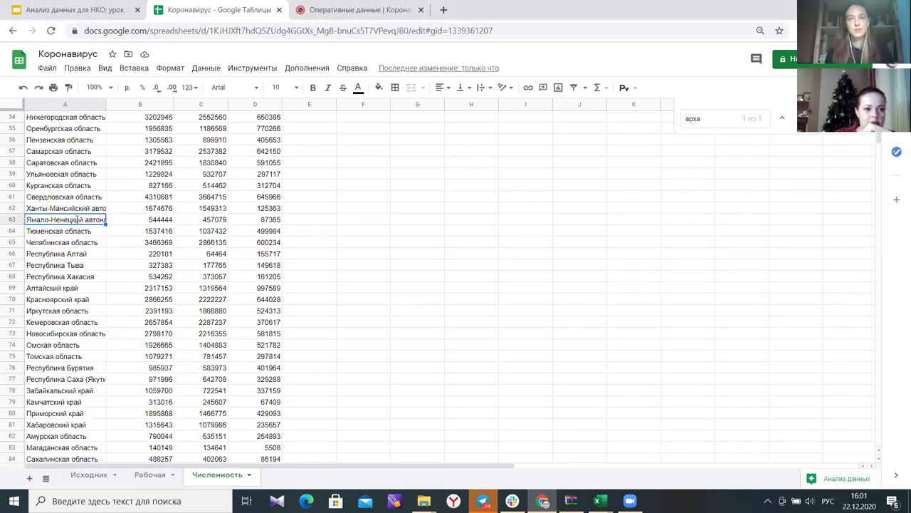
- Review the regions and the Население column on the Рабочая sheet for remaining #Н/Д errors, down to the summary rows
click(149, 474)
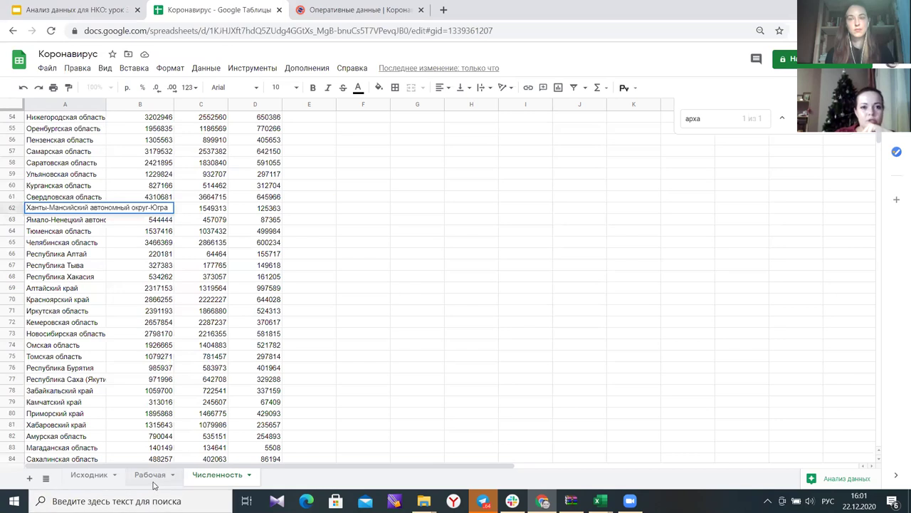
scroll(408, 333, up, 13)
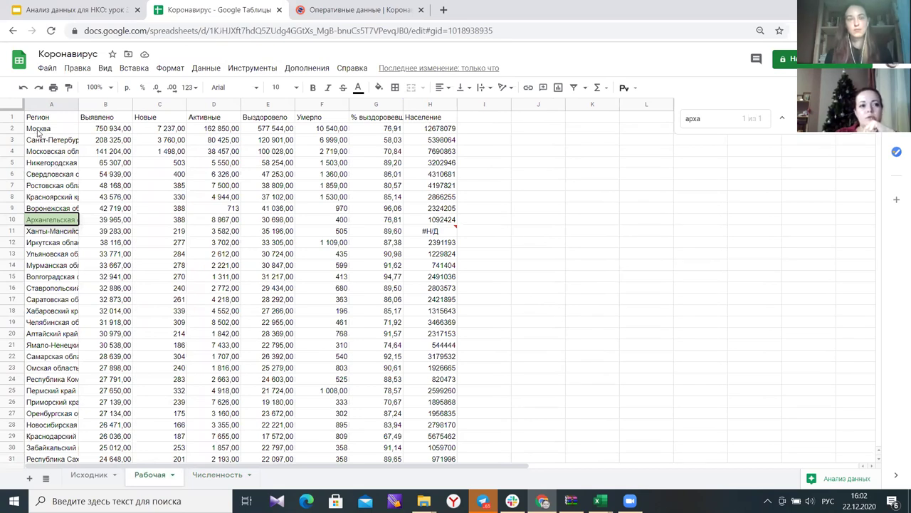
scroll(52, 390, down, 12)
click(53, 388)
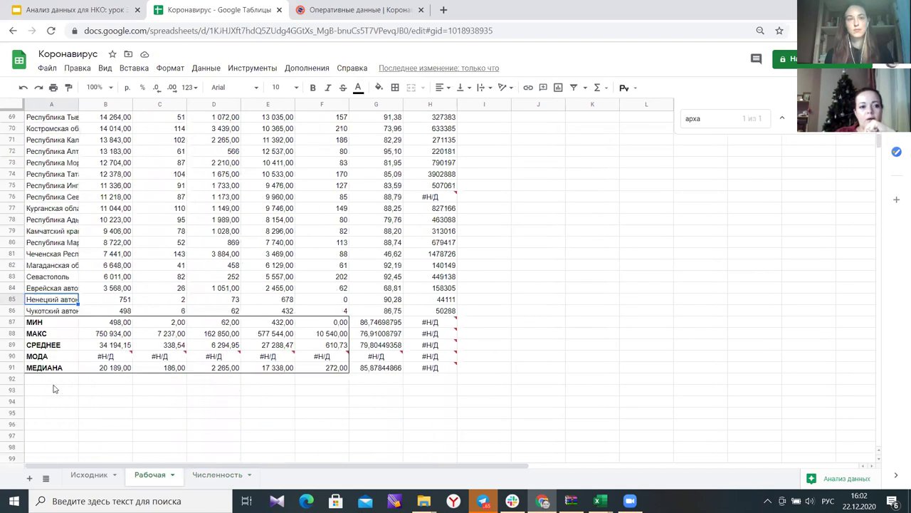
scroll(53, 388, up, 12)
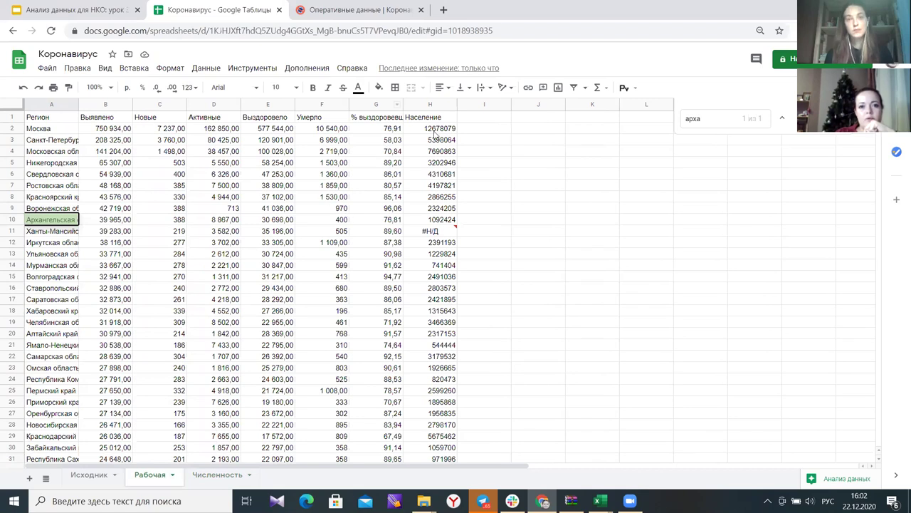
click(445, 151)
click(443, 174)
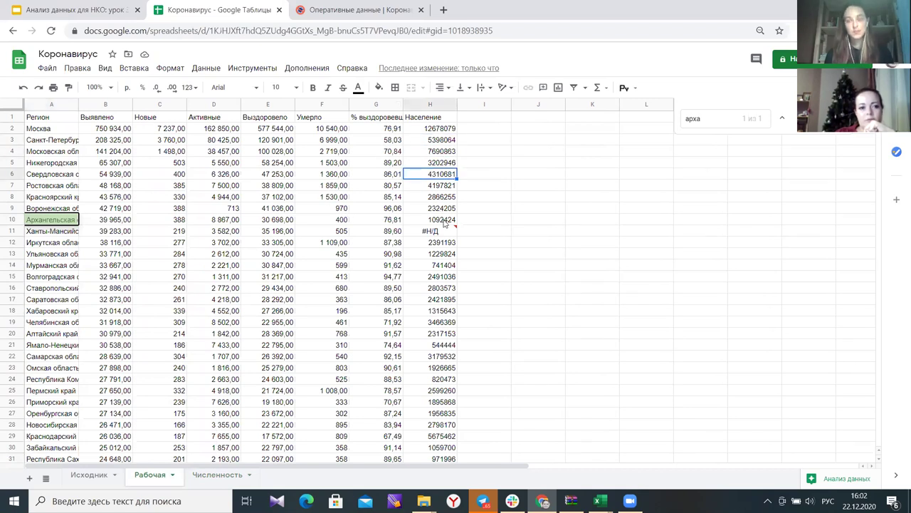
- Look through the Население column on the Рабочая sheet and read the error details of the #Н/Д cell H11
scroll(446, 214, down, 3)
scroll(445, 222, down, 18)
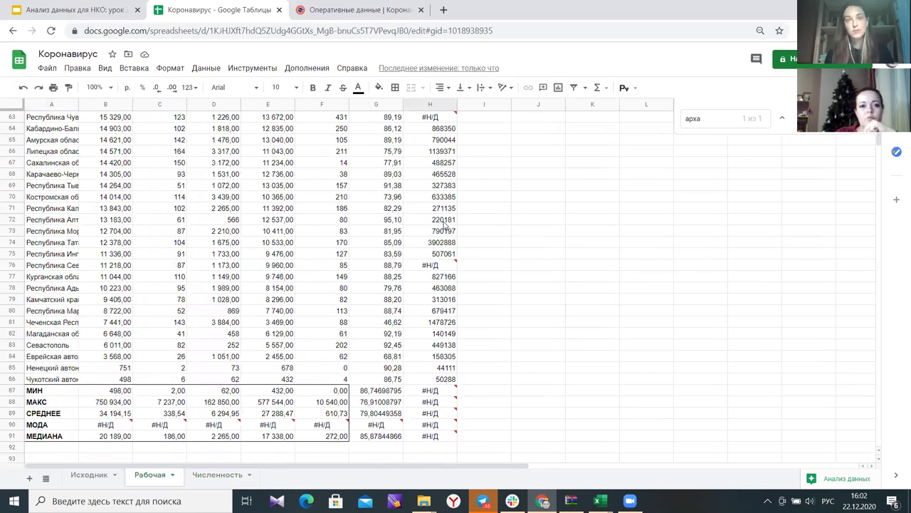
scroll(92, 176, up, 20)
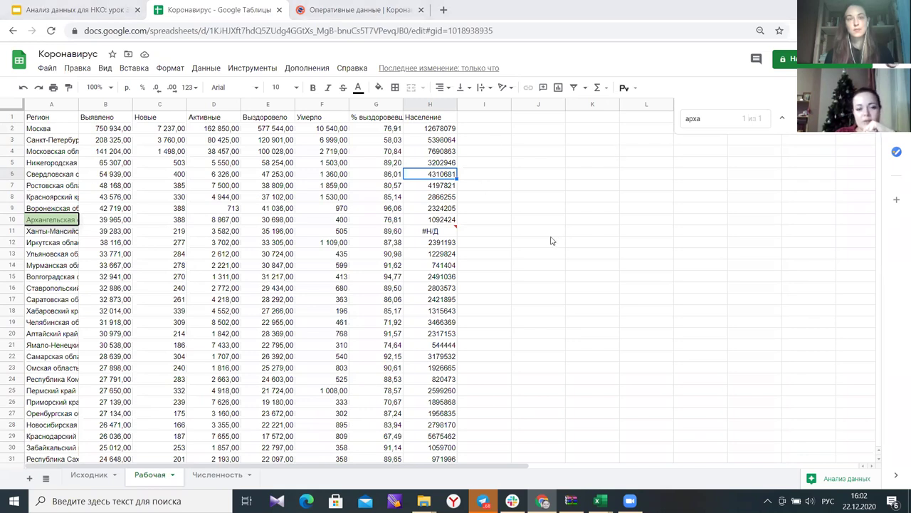
scroll(550, 240, down, 1)
scroll(550, 240, up, 1)
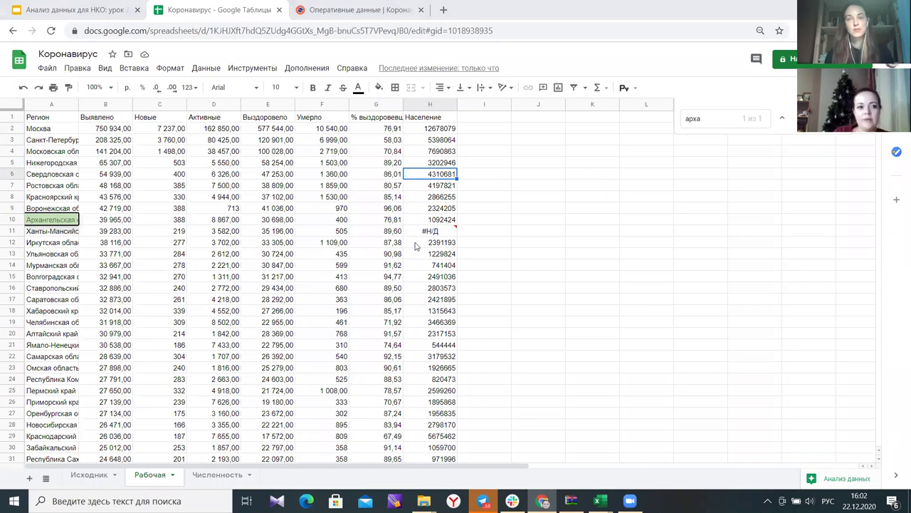
mouse_move(419, 237)
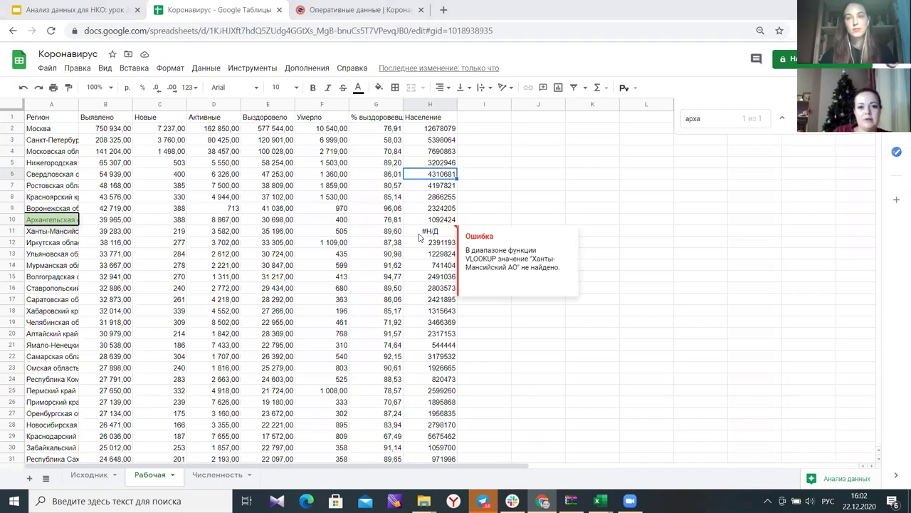
click(419, 236)
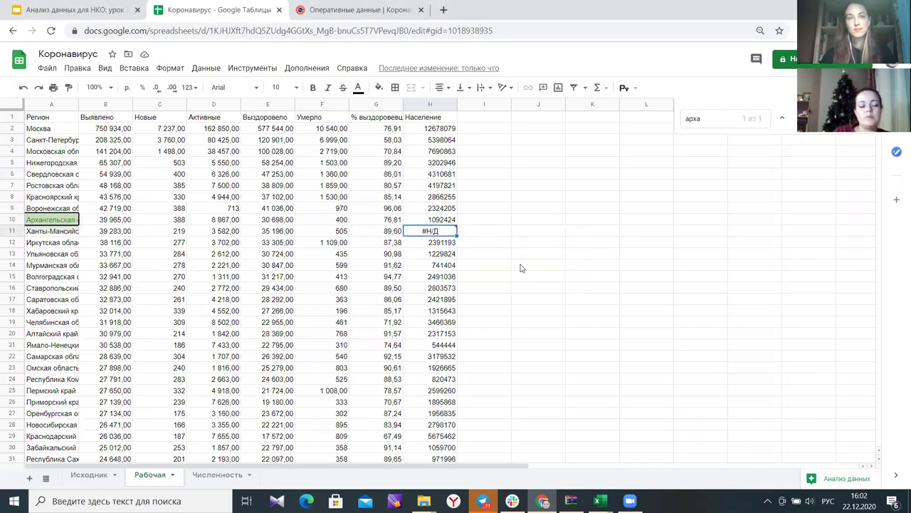
- Clear the Население cells H87:H91 in the summary rows from МИН to МЕДИАНА
scroll(521, 268, down, 10)
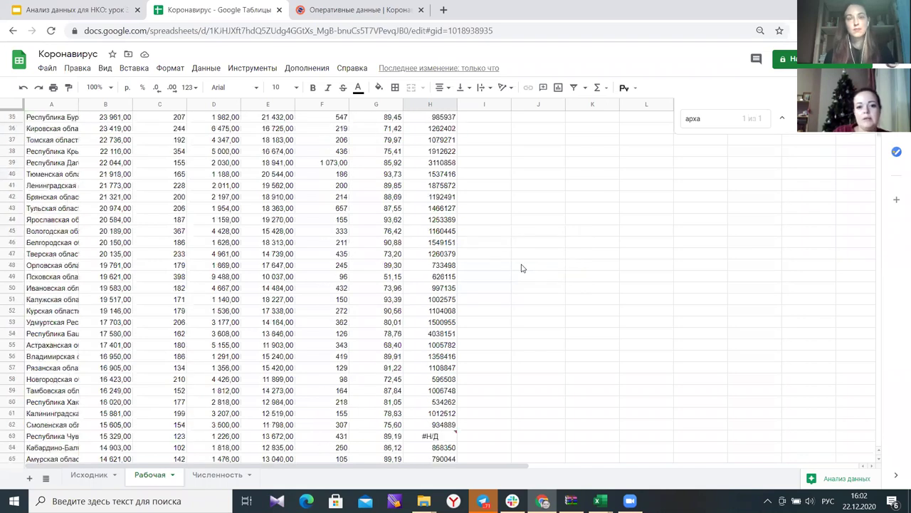
scroll(521, 268, down, 5)
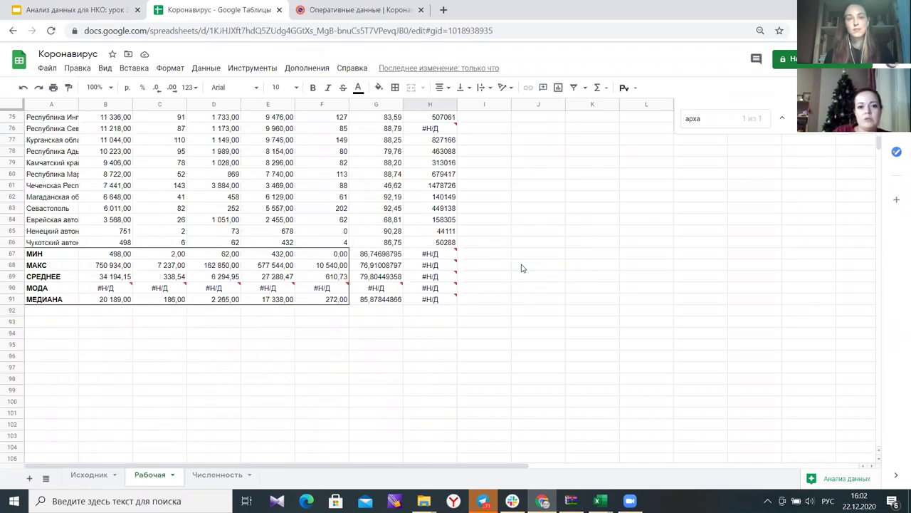
drag(449, 326, 450, 373)
mouse_move(446, 342)
key(Delete)
click(534, 246)
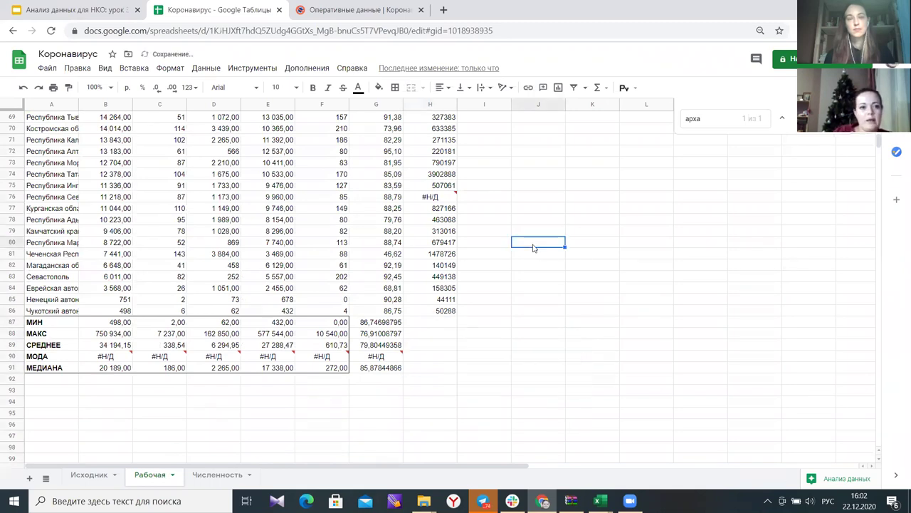
- Review the header cells from Регион to Население and glance at the region list on the Численность sheet
scroll(534, 247, up, 12)
click(40, 120)
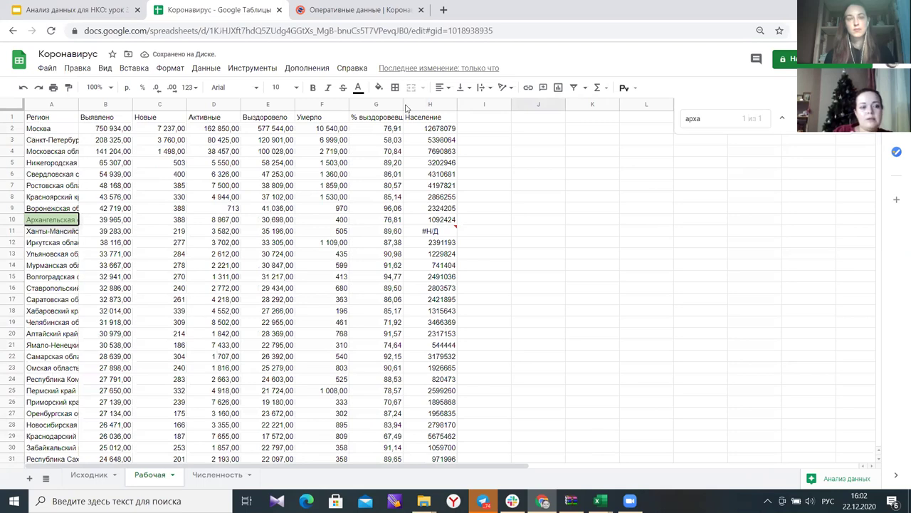
shift+click(426, 119)
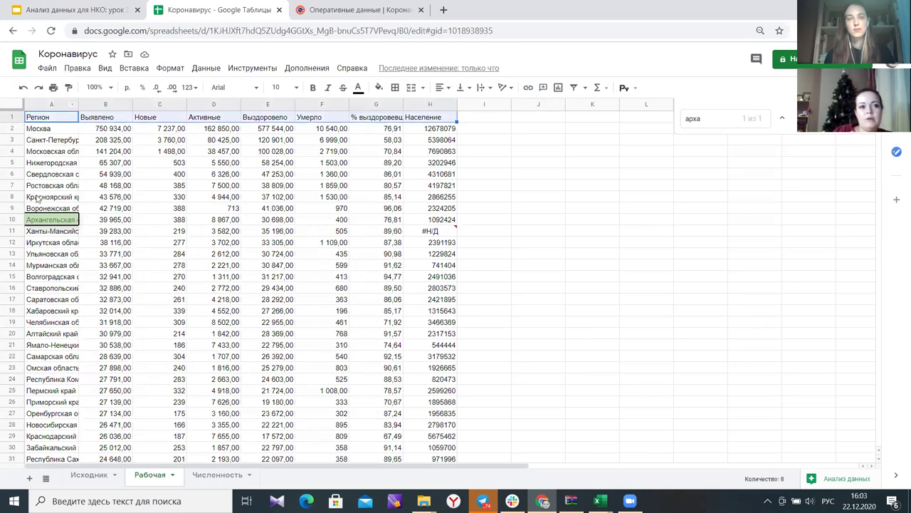
click(217, 474)
scroll(321, 183, up, 3)
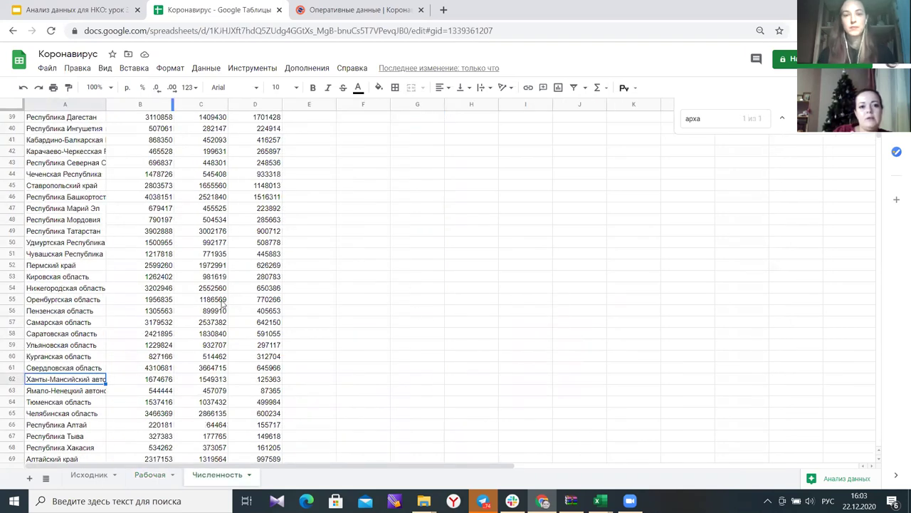
click(139, 477)
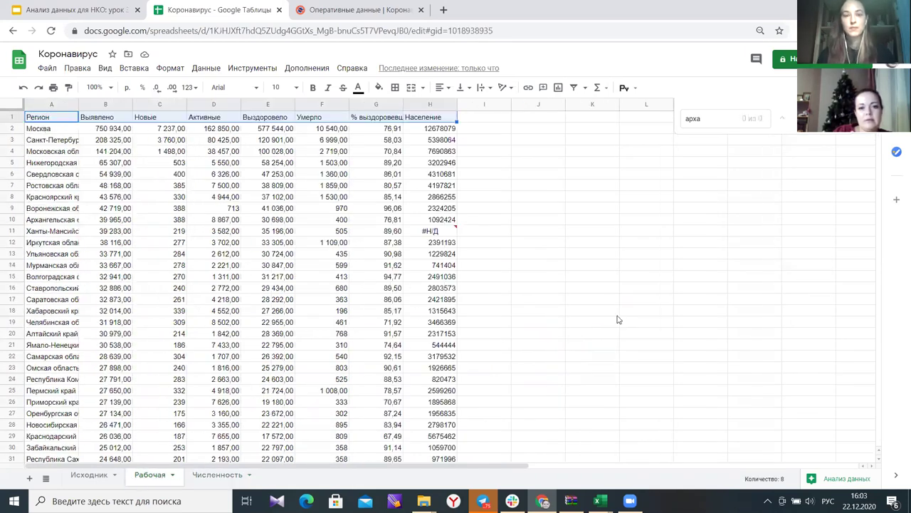
click(517, 315)
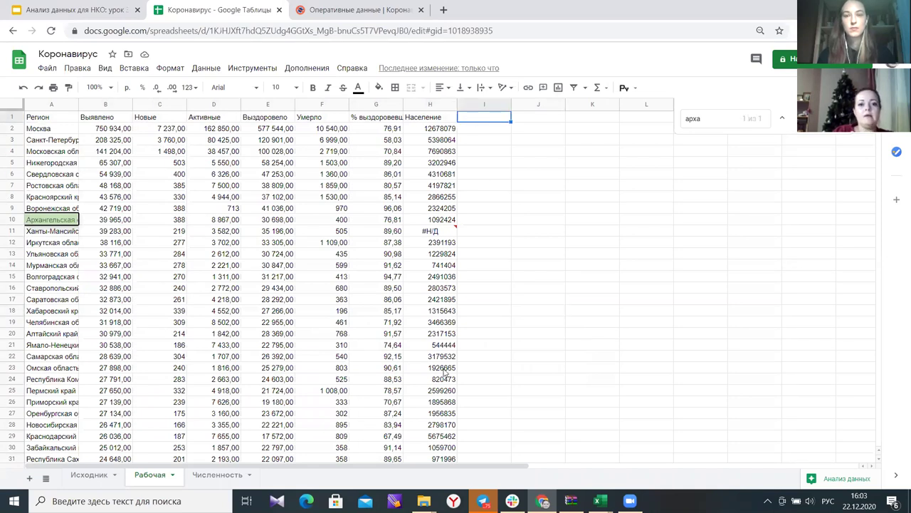
- Check the full region name in A63 and look over the remaining regions down to the summary rows
scroll(461, 325, down, 6)
scroll(463, 326, down, 5)
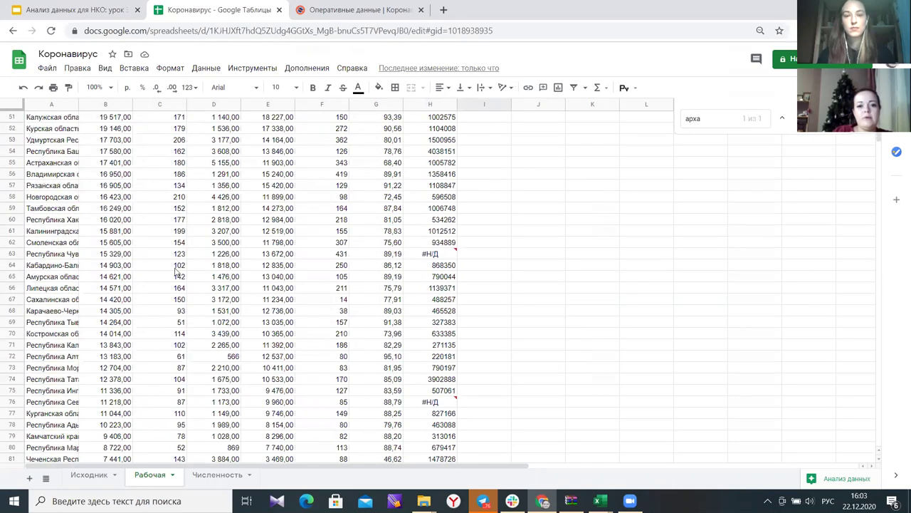
double_click(63, 254)
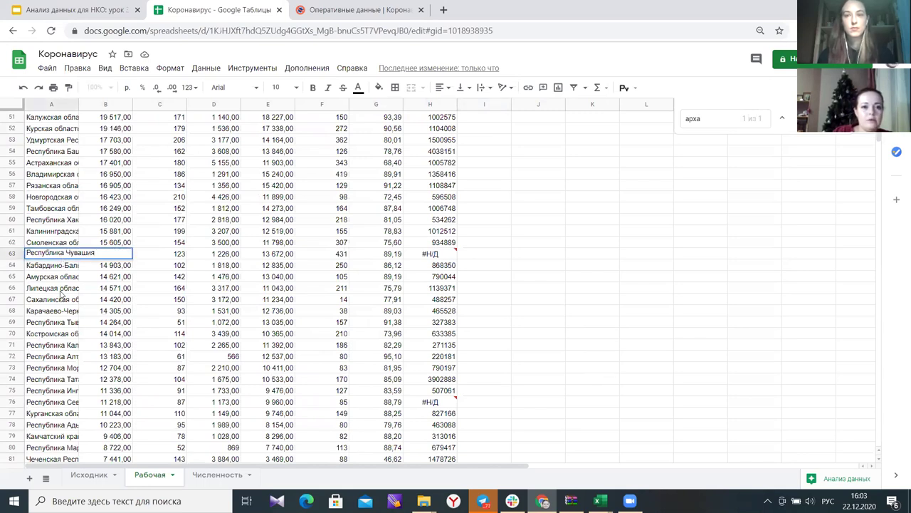
scroll(61, 292, down, 9)
scroll(47, 328, up, 5)
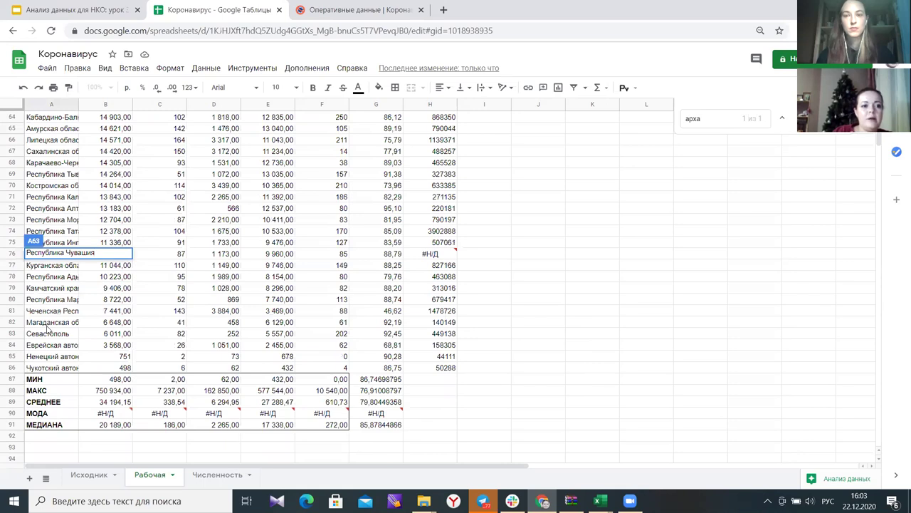
key(Return)
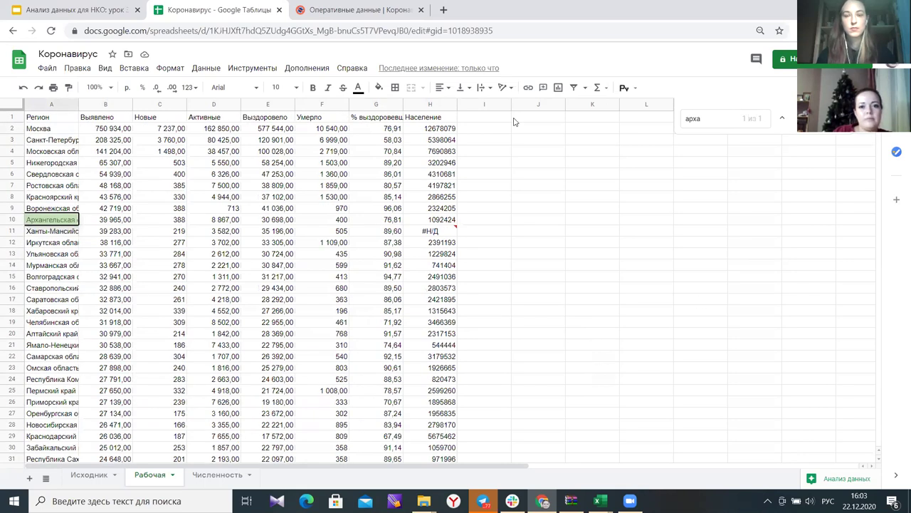
- Add the column header "на 100 тыс. населения" in I1 of the Рабочая sheet
click(487, 119)
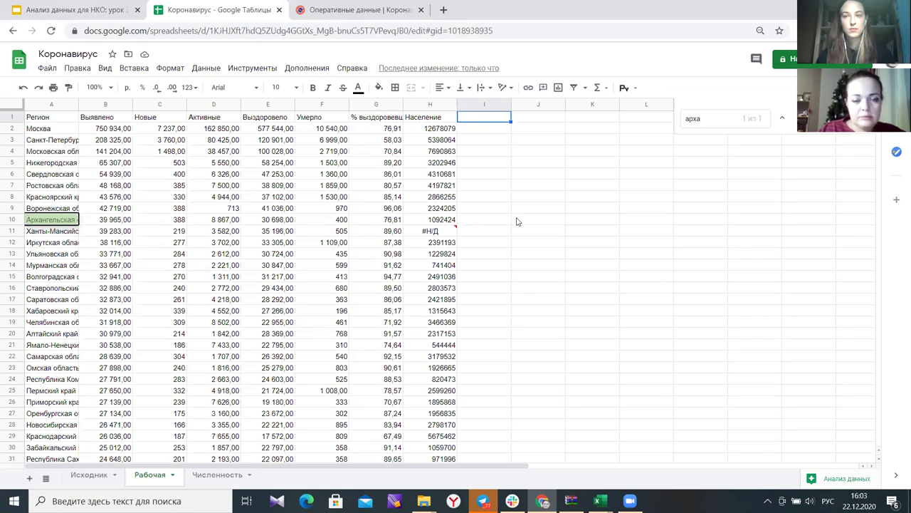
text(на 100 тыс.)
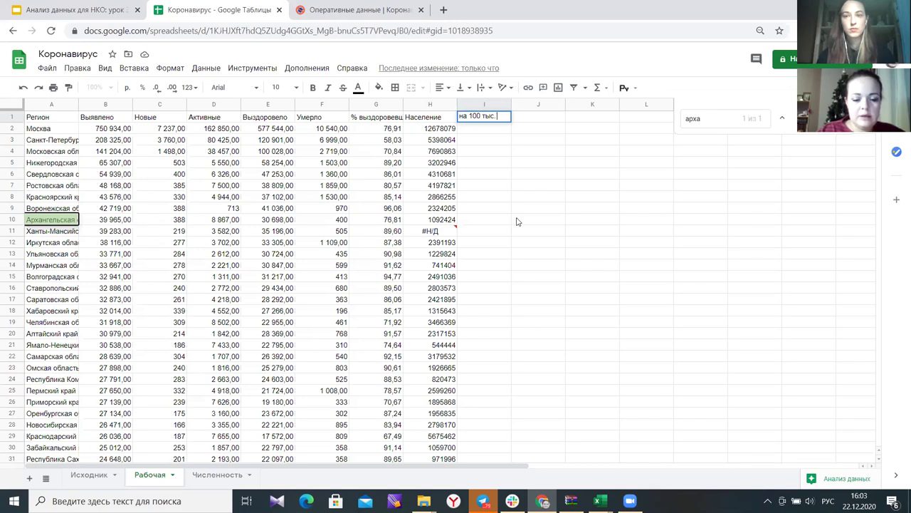
text(еления)
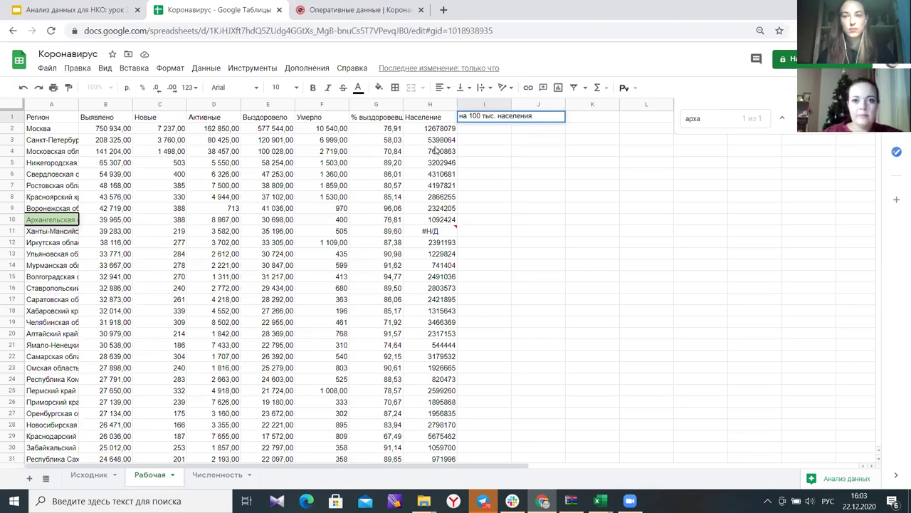
click(480, 128)
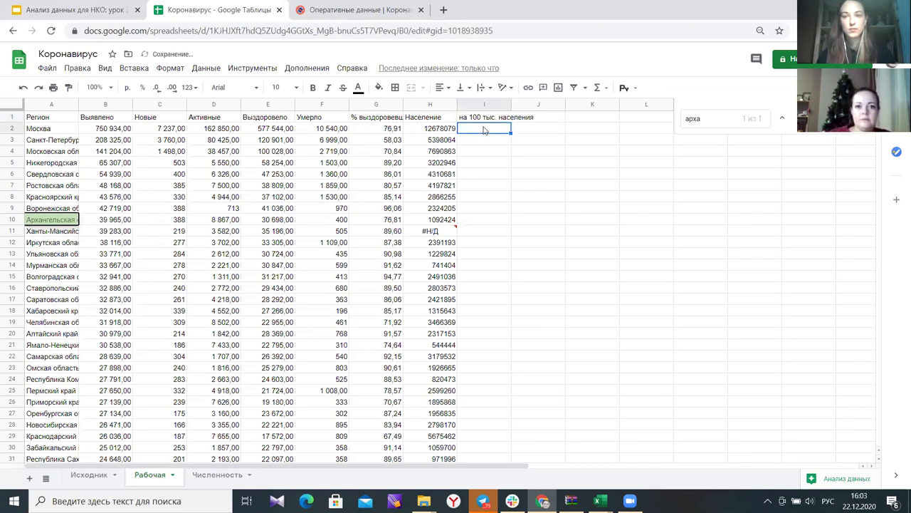
- Enter the formula =B2/H2*100 in I2 to relate Moscow's detected cases to its population
click(451, 128)
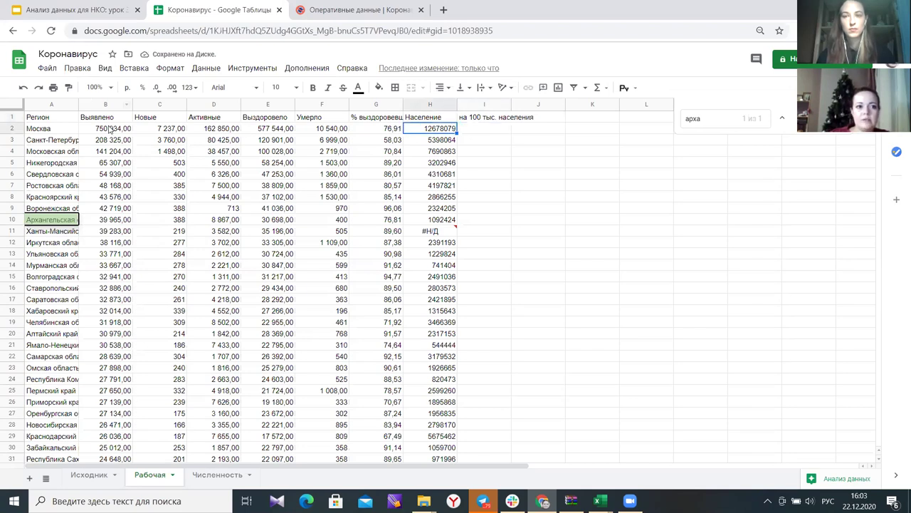
click(110, 129)
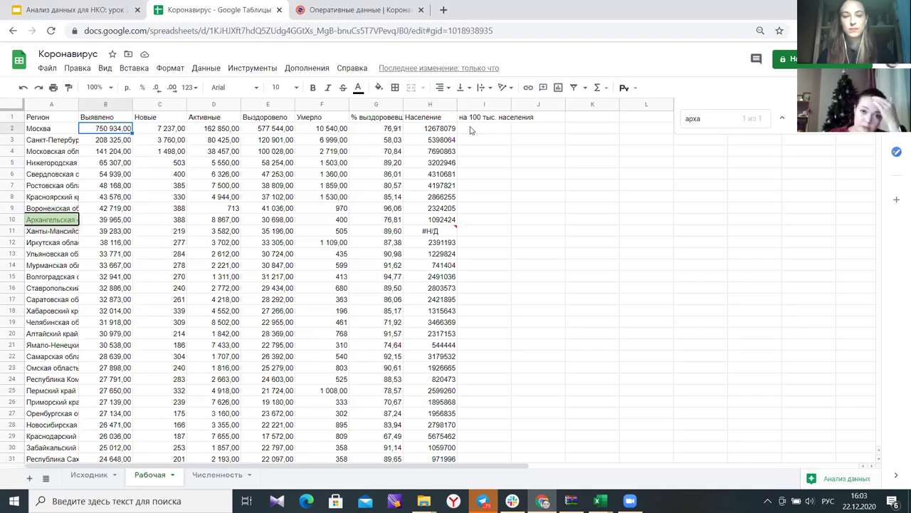
click(470, 130)
text(=)
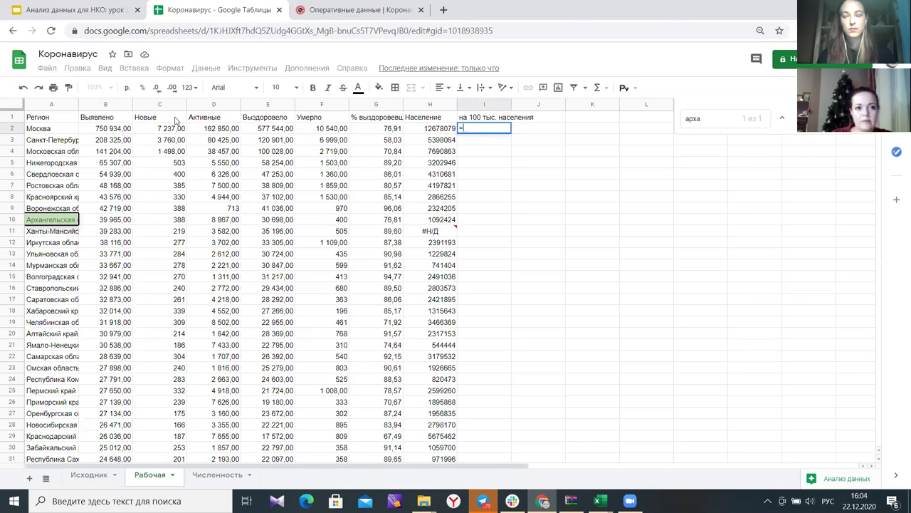
click(108, 128)
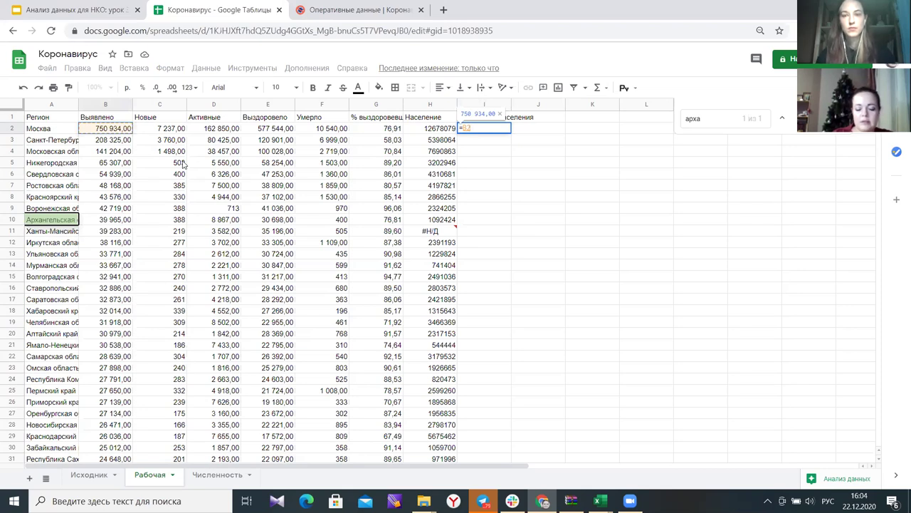
text(/)
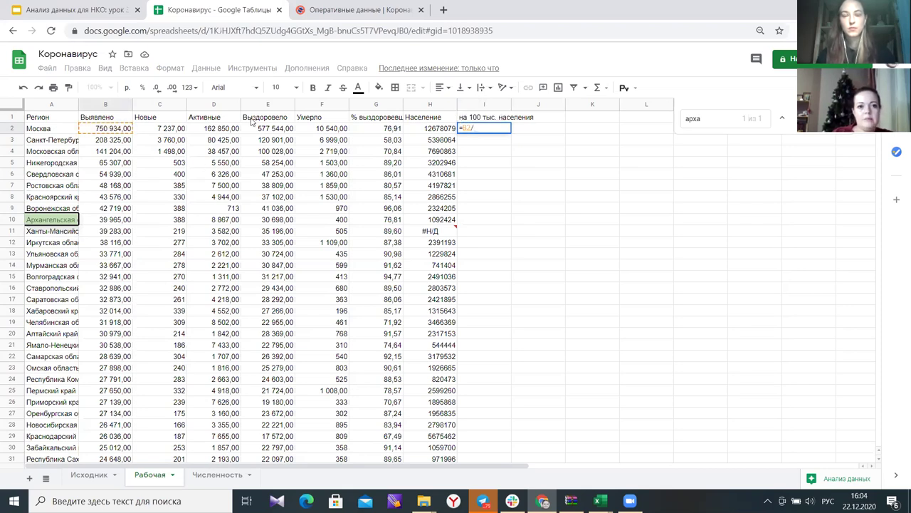
click(418, 132)
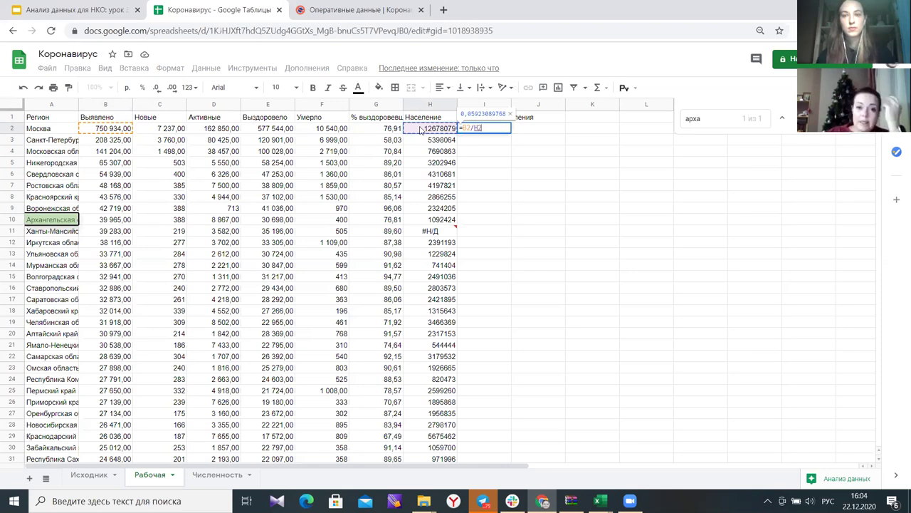
text(*100)
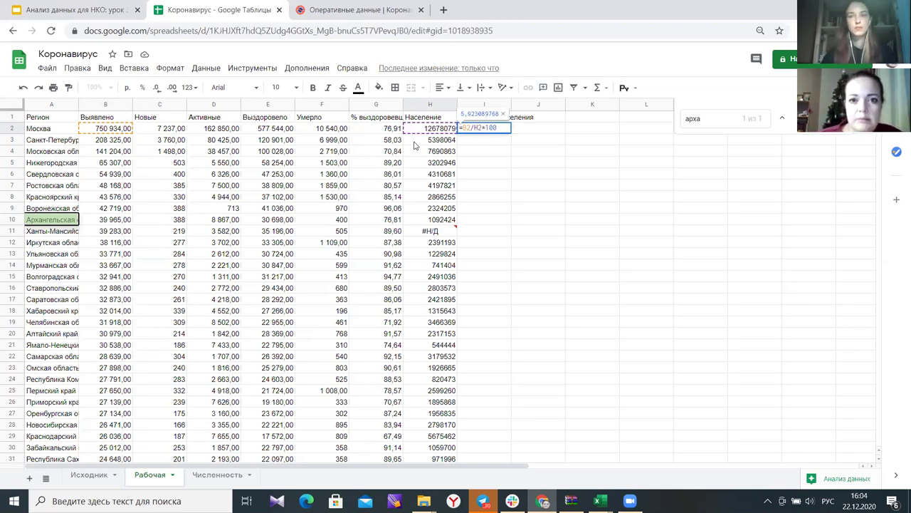
key(Return)
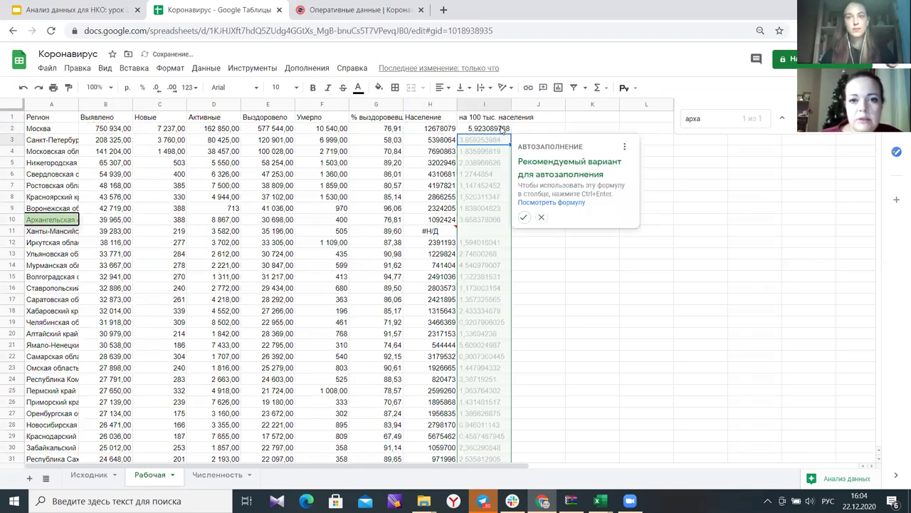
- Fill the I2 formula down column I through row 86 and review the calculated values
click(505, 129)
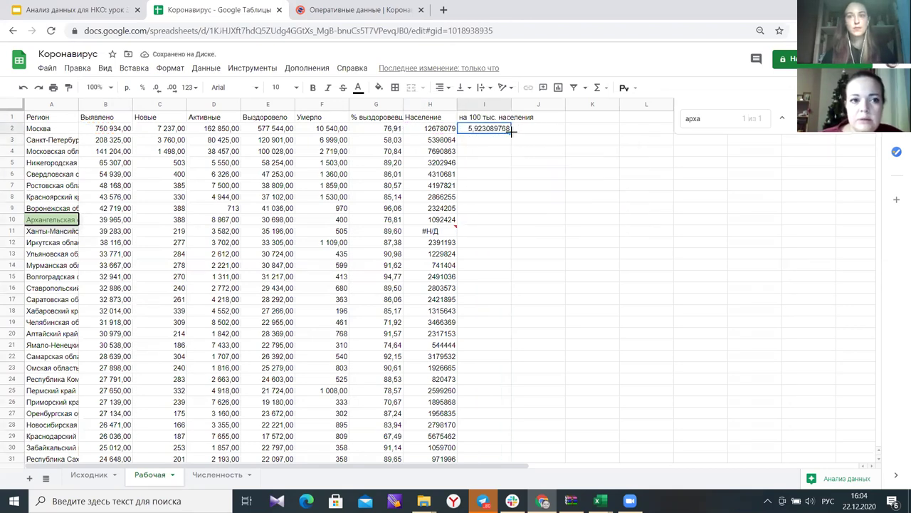
double_click(510, 130)
scroll(511, 135, down, 10)
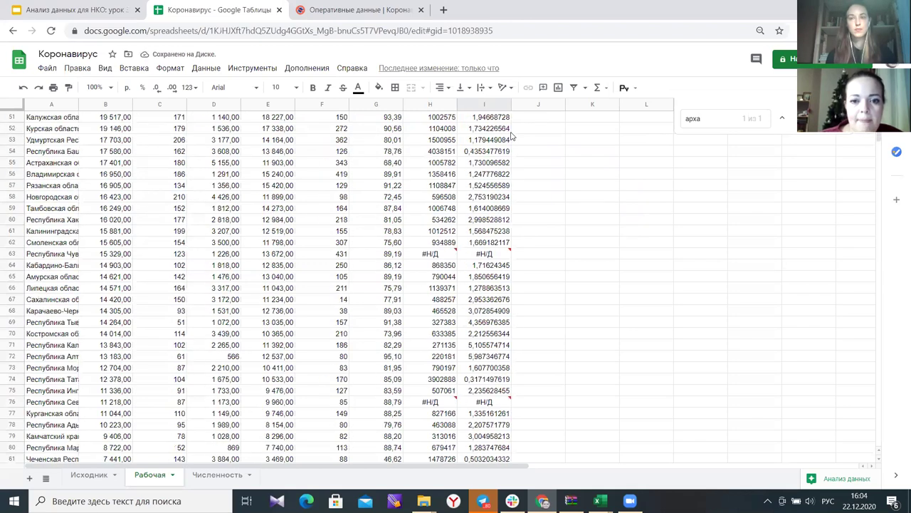
scroll(511, 135, up, 10)
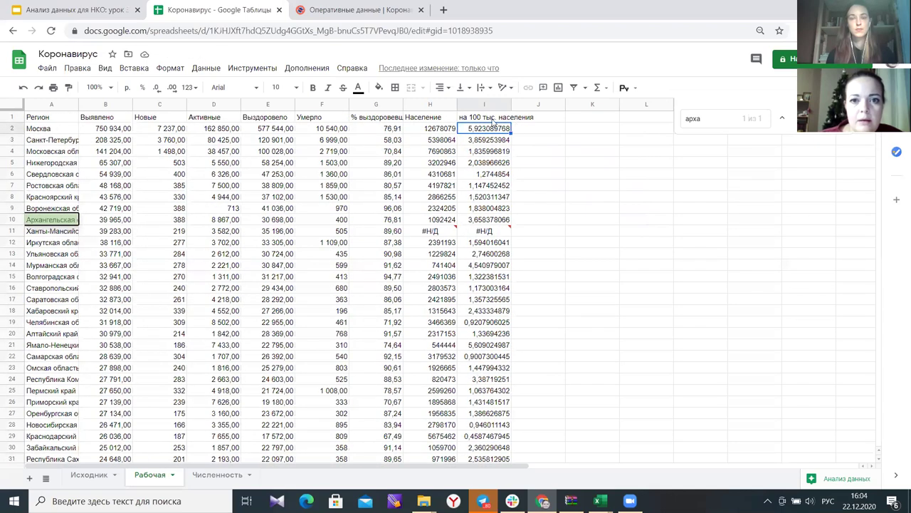
click(493, 118)
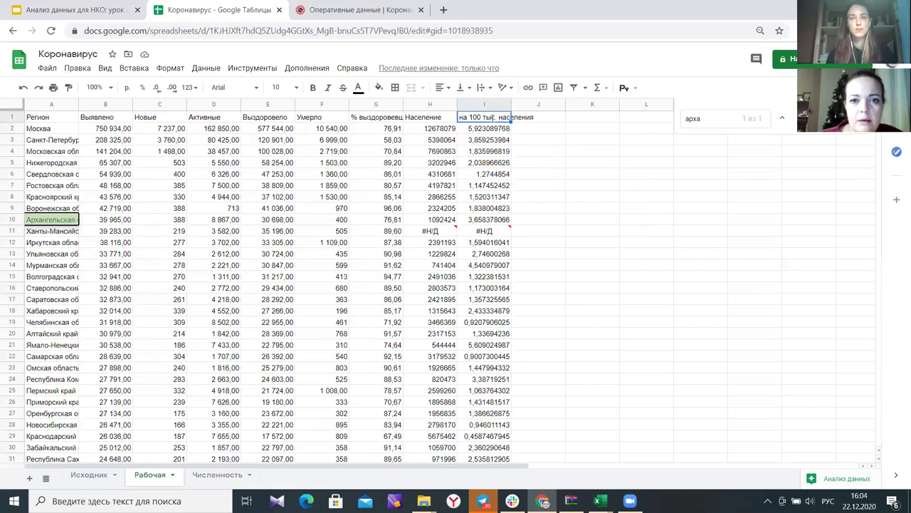
click(514, 199)
scroll(497, 166, down, 5)
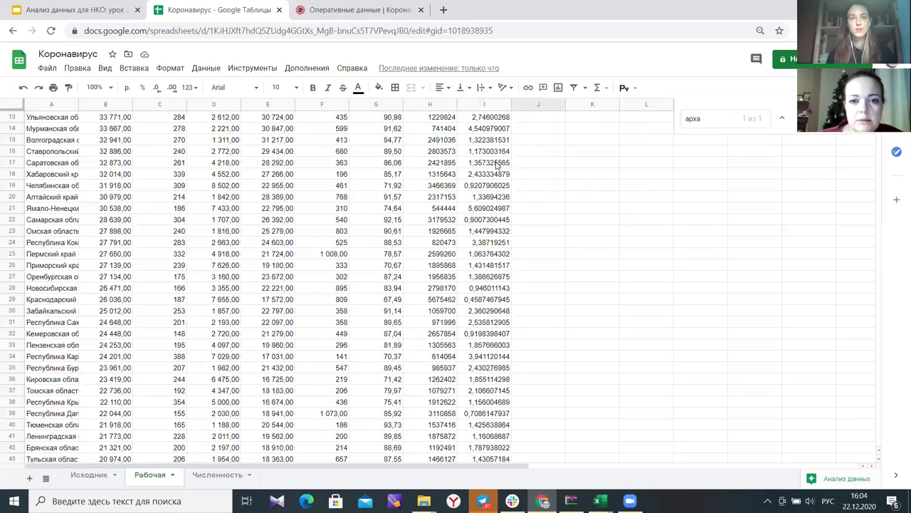
scroll(497, 165, down, 6)
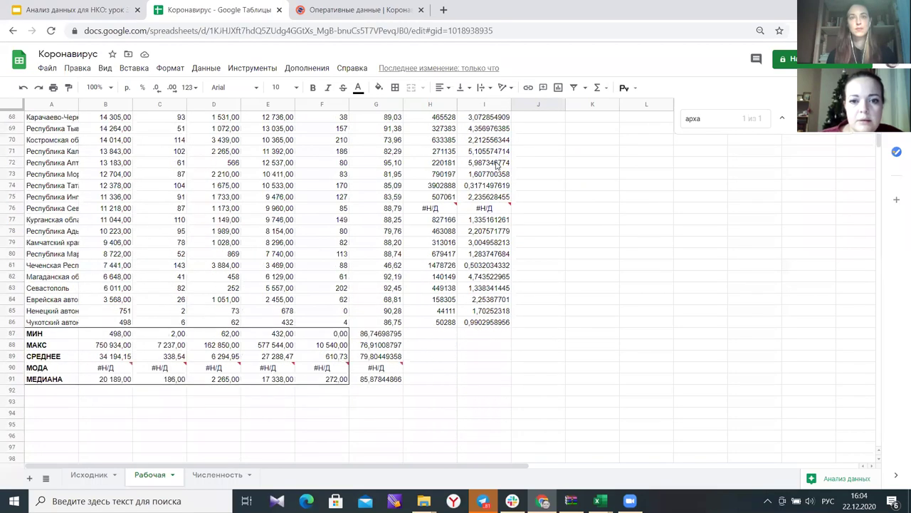
- Review the calculated cases-to-population values in column I across all regions of the Рабочая sheet
scroll(497, 165, up, 9)
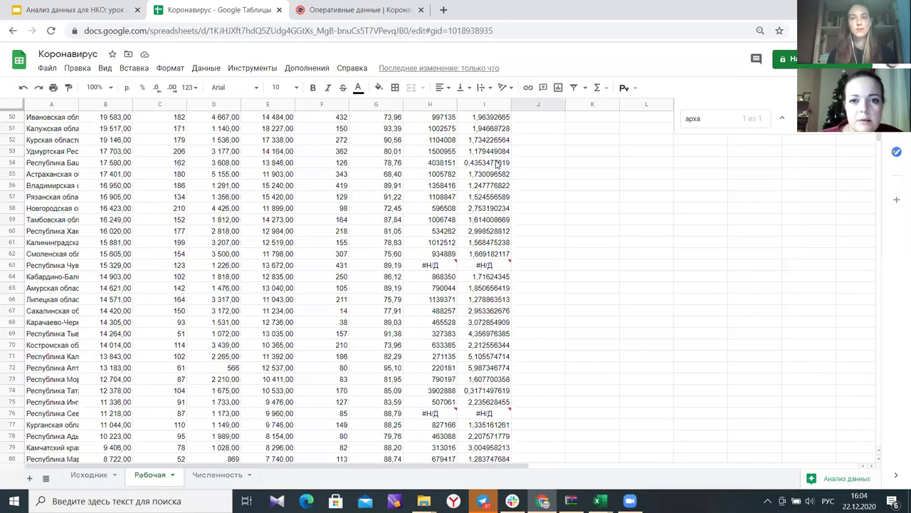
scroll(497, 165, up, 2)
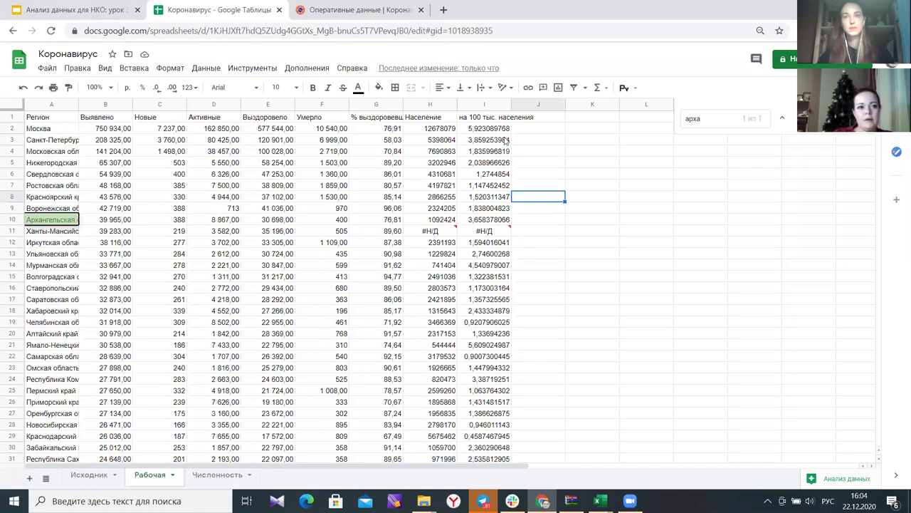
scroll(505, 140, down, 7)
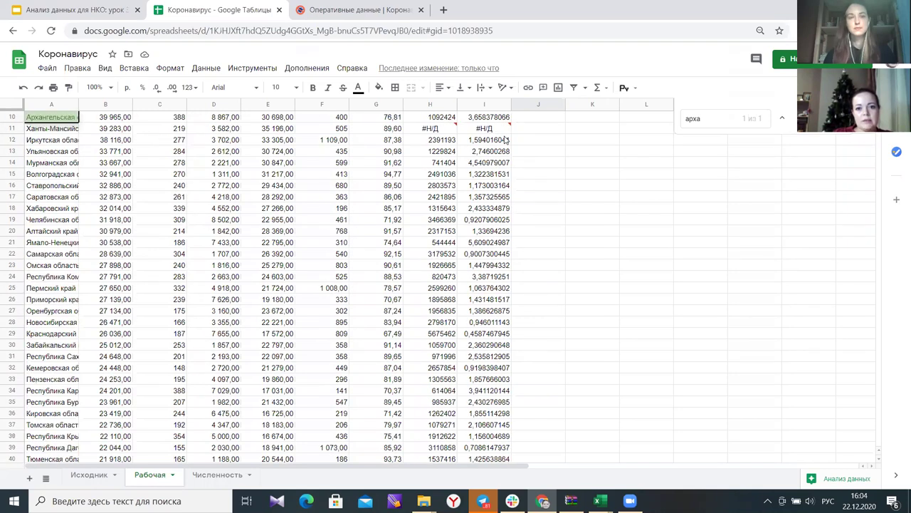
scroll(505, 139, down, 5)
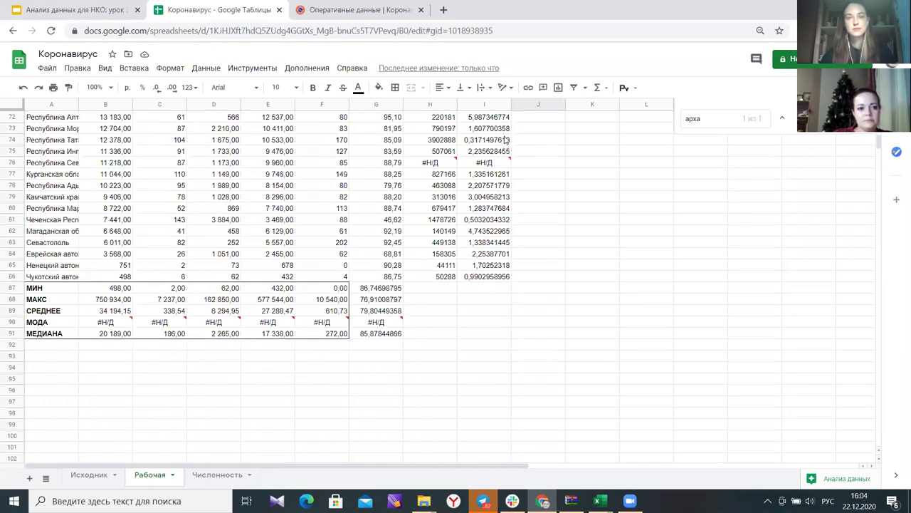
scroll(505, 140, up, 11)
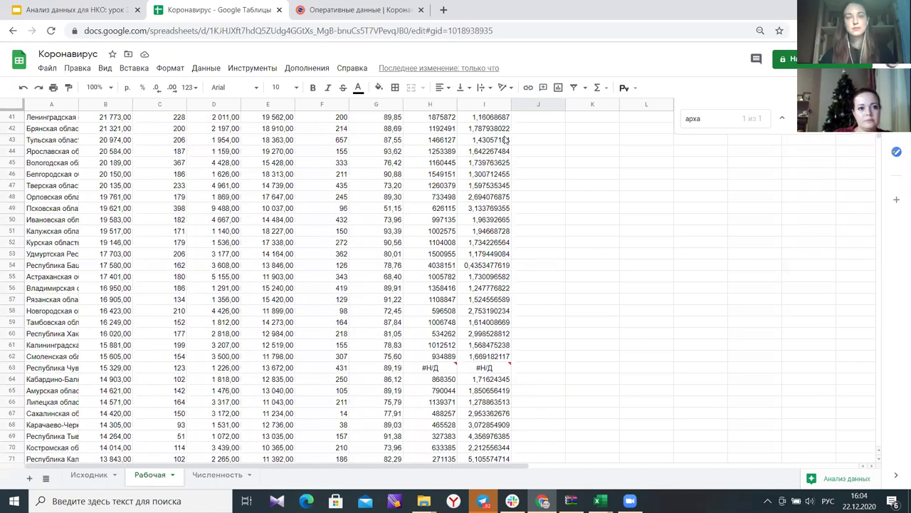
scroll(505, 139, up, 1)
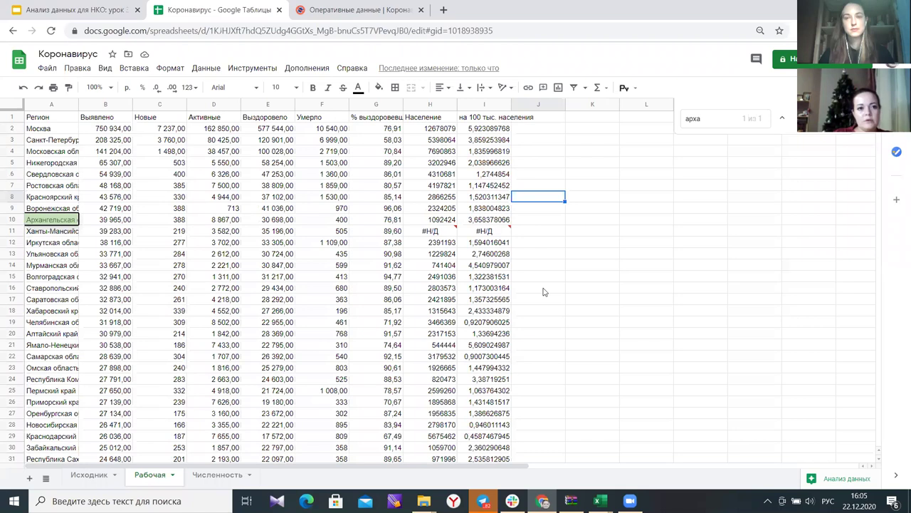
scroll(543, 292, down, 10)
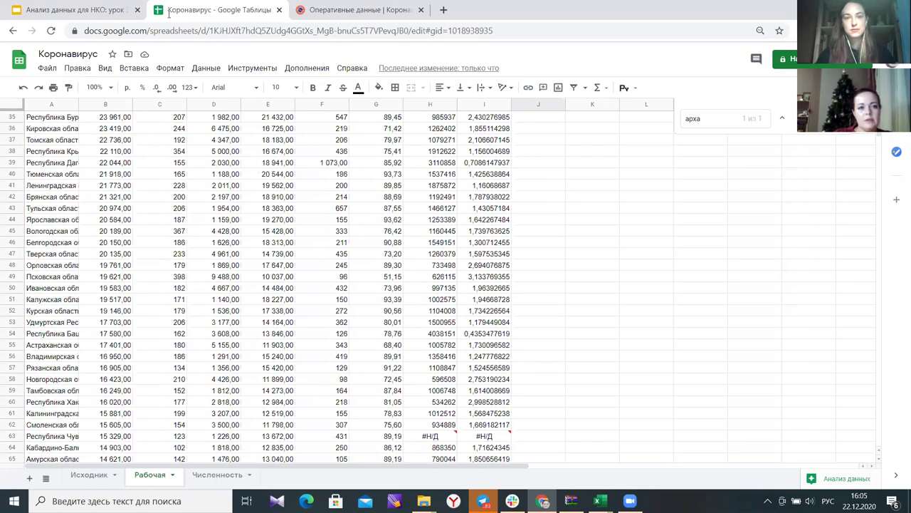
- Switch to the Excel workbook Браки_разводы.xls and look over the yearly birth and death table on the Рождаемость и смертность sheet
mouse_move(600, 498)
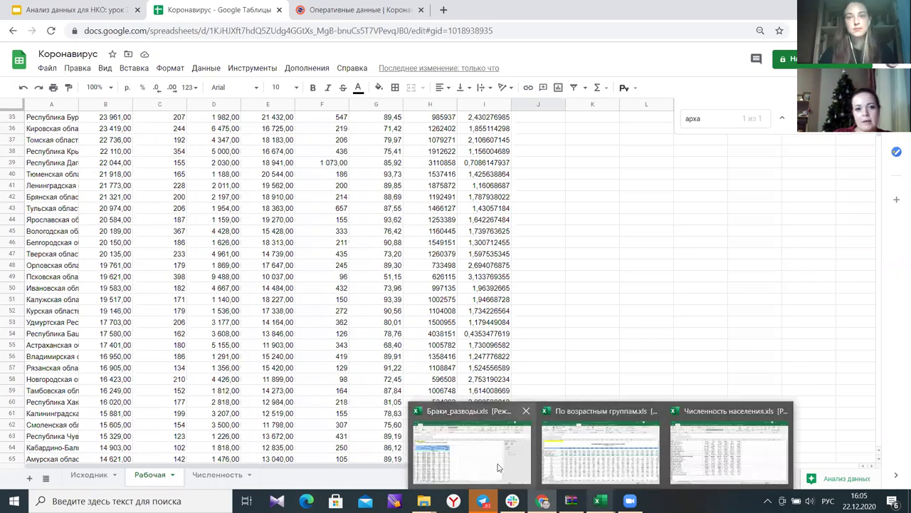
mouse_move(498, 467)
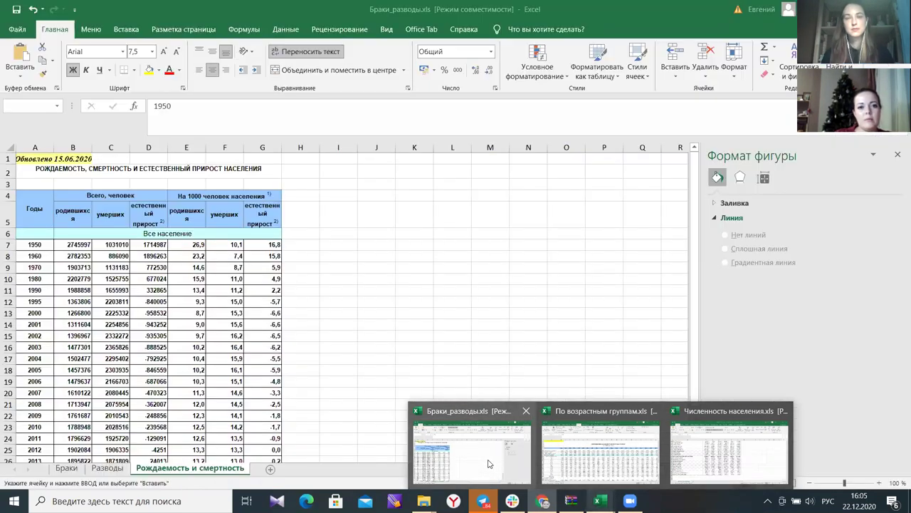
click(488, 459)
scroll(356, 255, down, 2)
scroll(356, 255, up, 2)
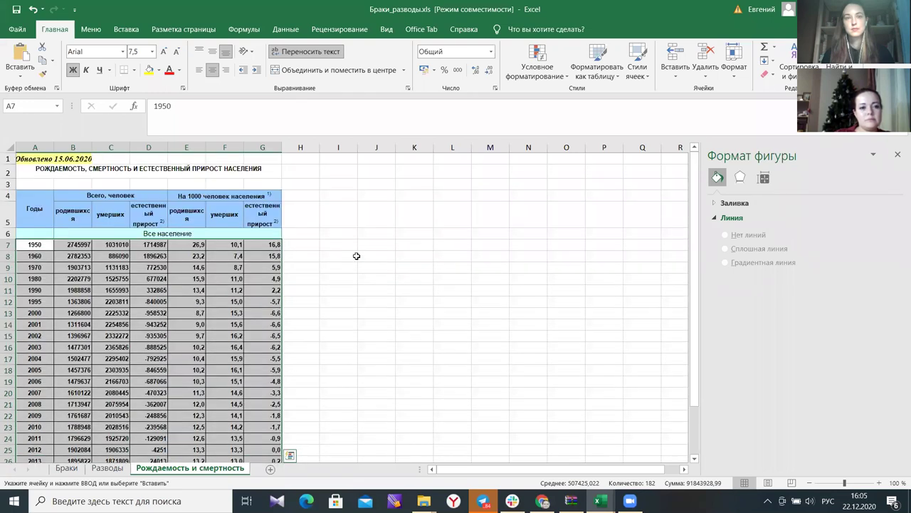
scroll(356, 256, down, 2)
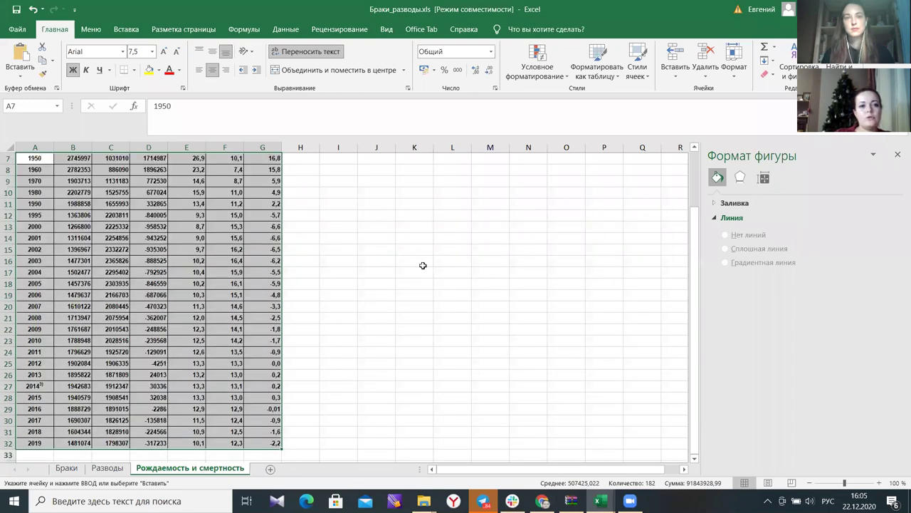
scroll(334, 280, up, 2)
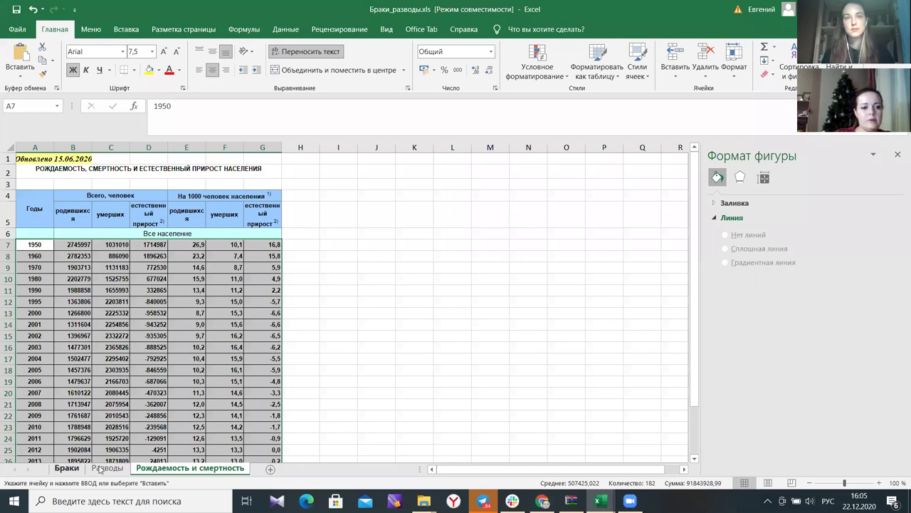
- Look through the Браки and Разводы sheets and compare their table layouts with the Рождаемость и смертность sheet
click(66, 468)
click(106, 468)
scroll(203, 270, up, 2)
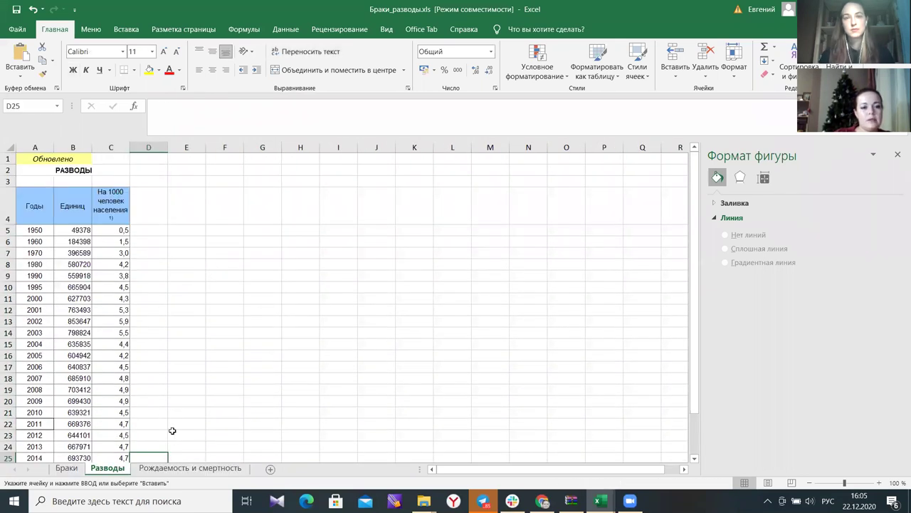
click(66, 467)
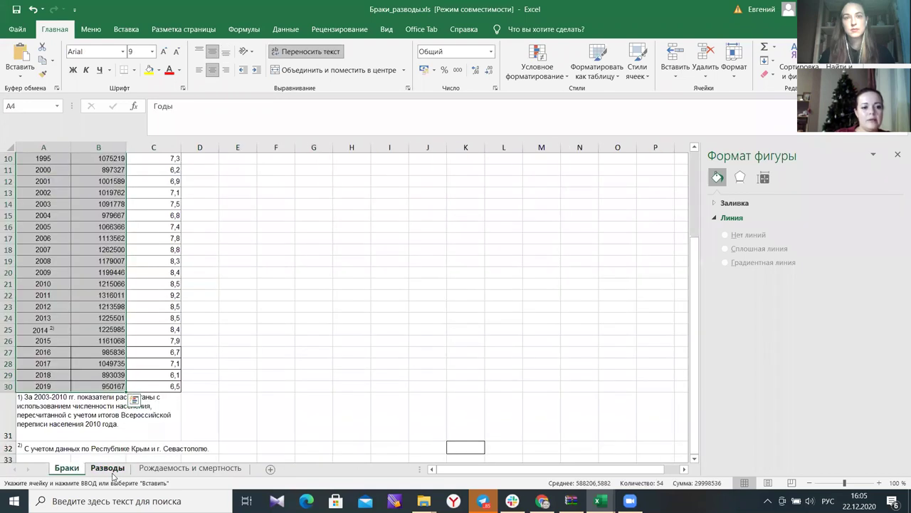
scroll(221, 333, up, 6)
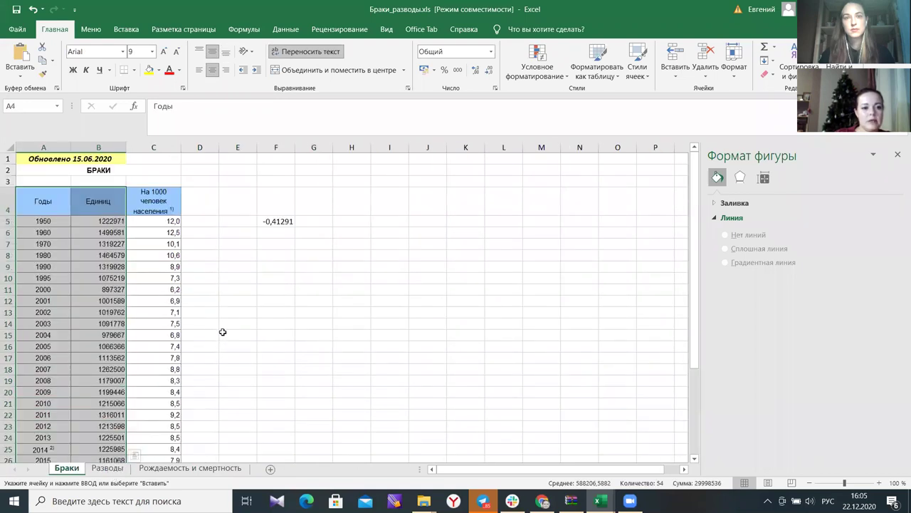
click(109, 468)
click(202, 472)
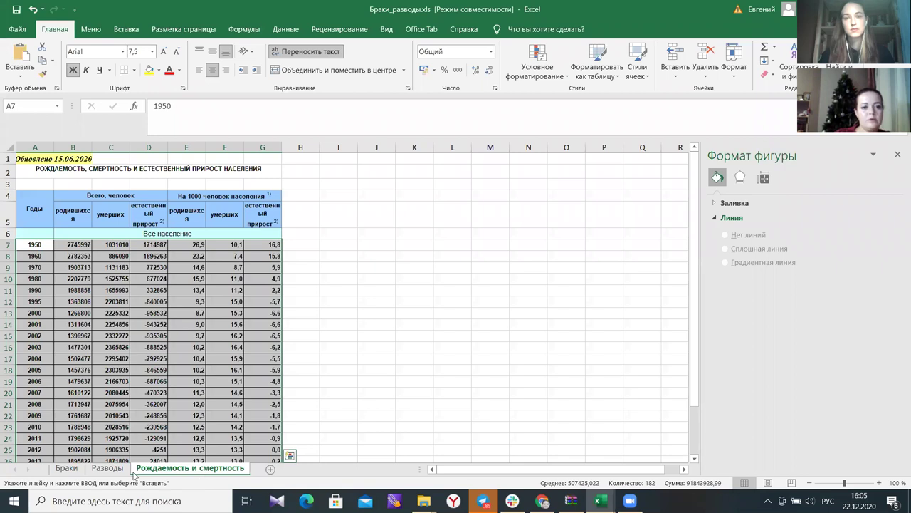
- Add a new worksheet after Рождаемость и смертность and name it "Свод"
click(270, 469)
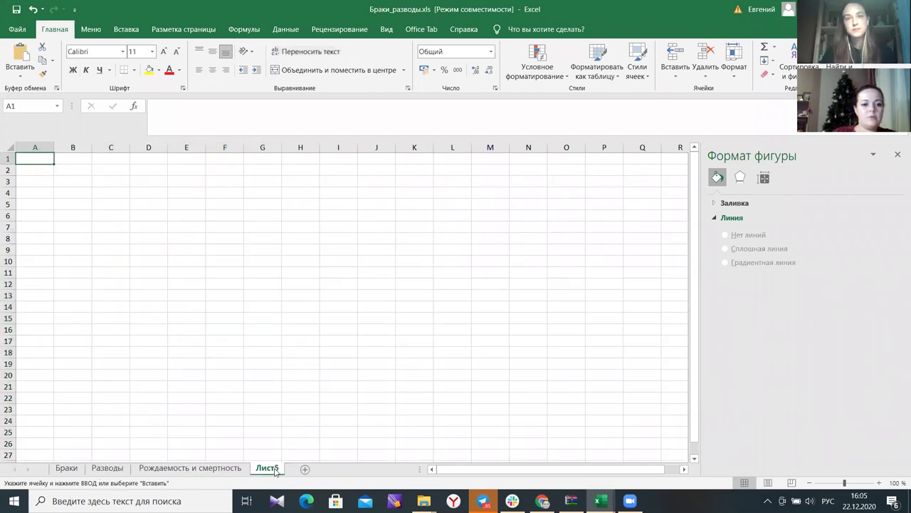
double_click(267, 468)
text(Свод)
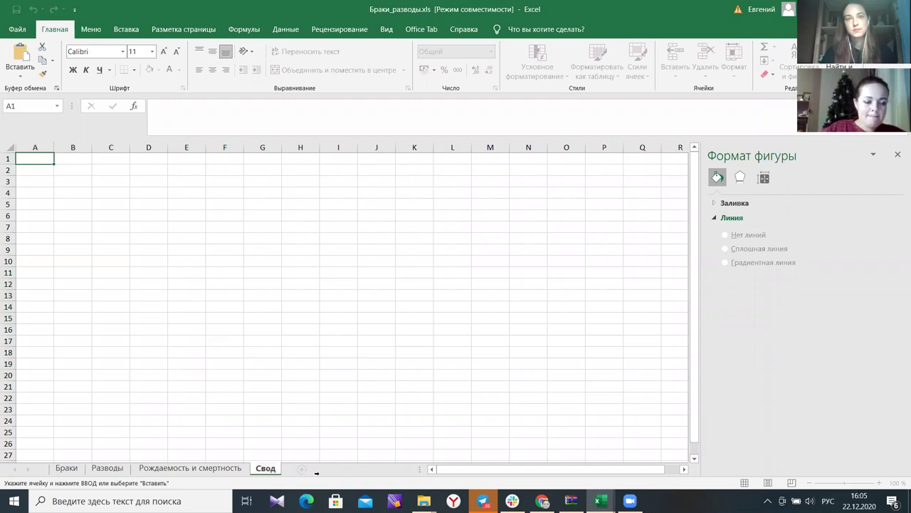
- Copy the Годы and Единиц columns (A4:B30) of the Браки sheet and paste them as values at A1 of Свод
click(66, 467)
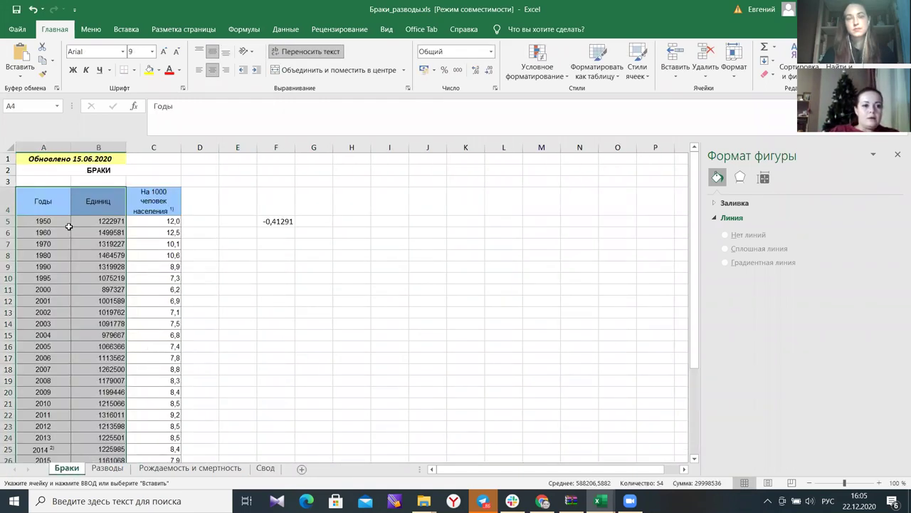
scroll(37, 214, down, 1)
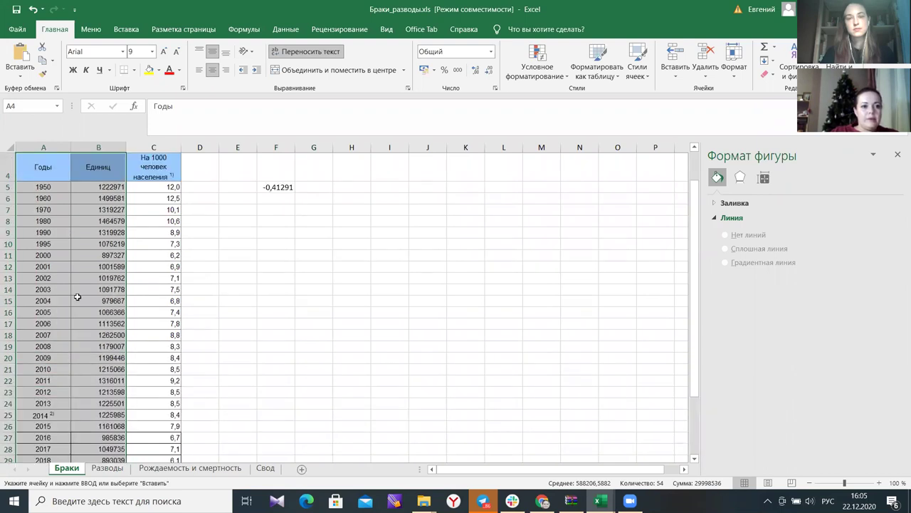
click(38, 164)
scroll(50, 185, up, 1)
drag(25, 199, 90, 383)
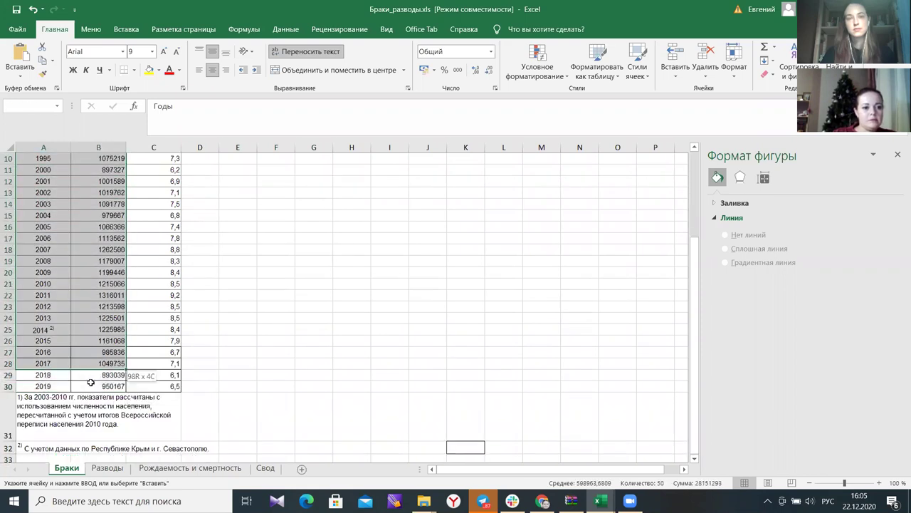
key(ctrl+c)
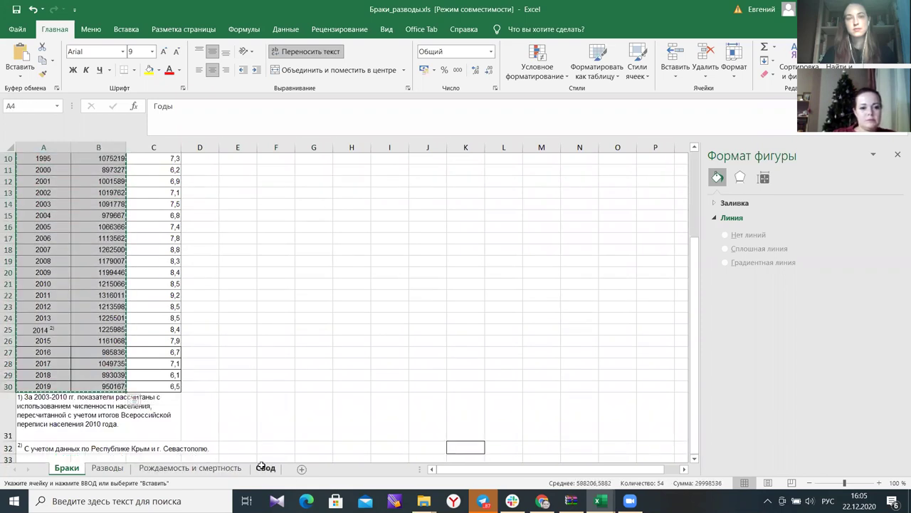
click(265, 468)
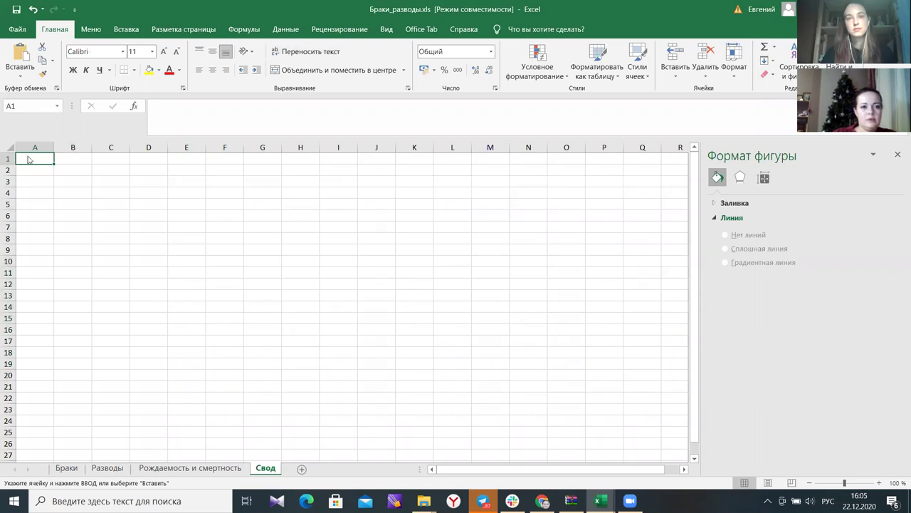
right_click(29, 159)
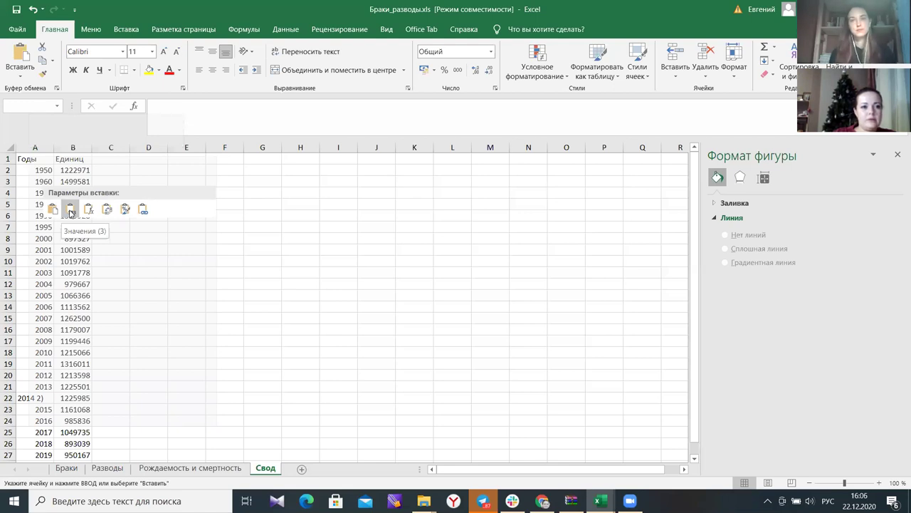
click(70, 212)
- Remove the footnote mark from the year in A22 of Свод, leaving 2014, and check the remaining years
double_click(52, 396)
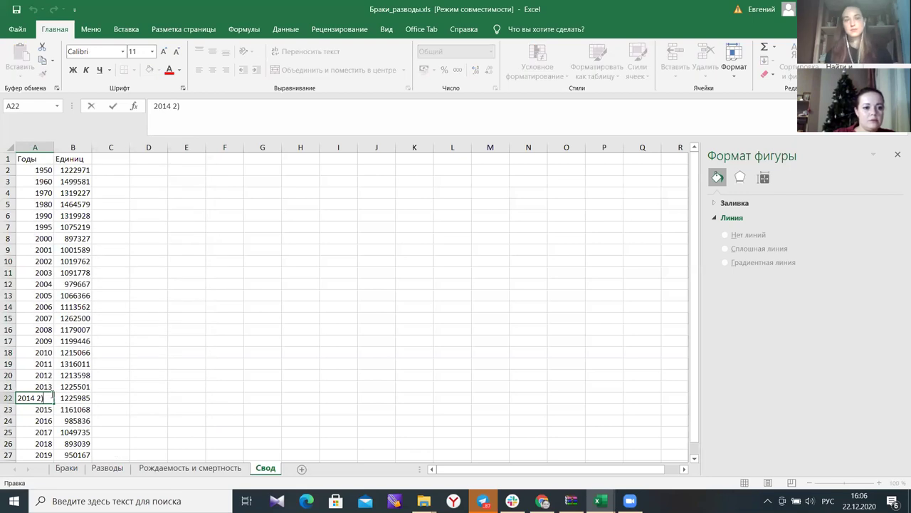
key(BackSpace)
key(BackSpace)
key(BackSpace)
key(Return)
click(45, 400)
scroll(45, 400, down, 4)
scroll(45, 401, up, 4)
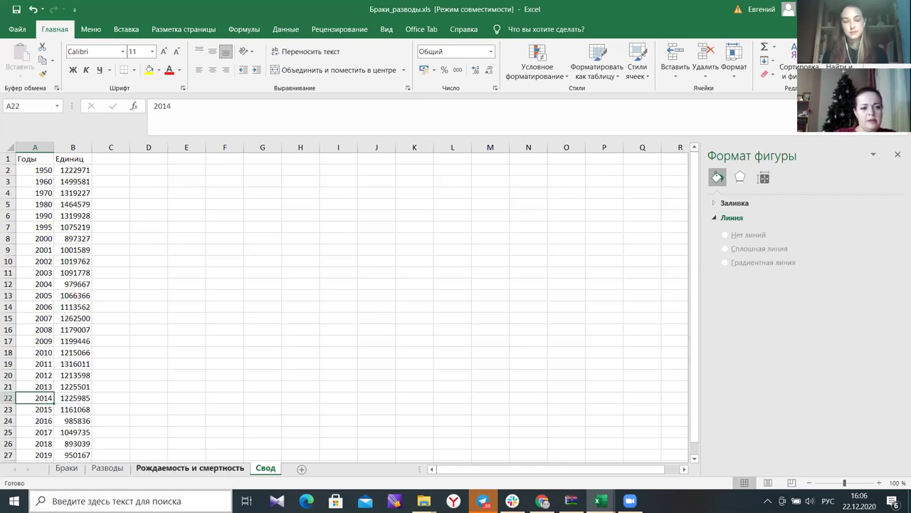
- Rename the Свод column headers to "Год" in A1 and "Браки" in B1
click(41, 161)
key(ctrl+Down)
double_click(40, 161)
key(BackSpace)
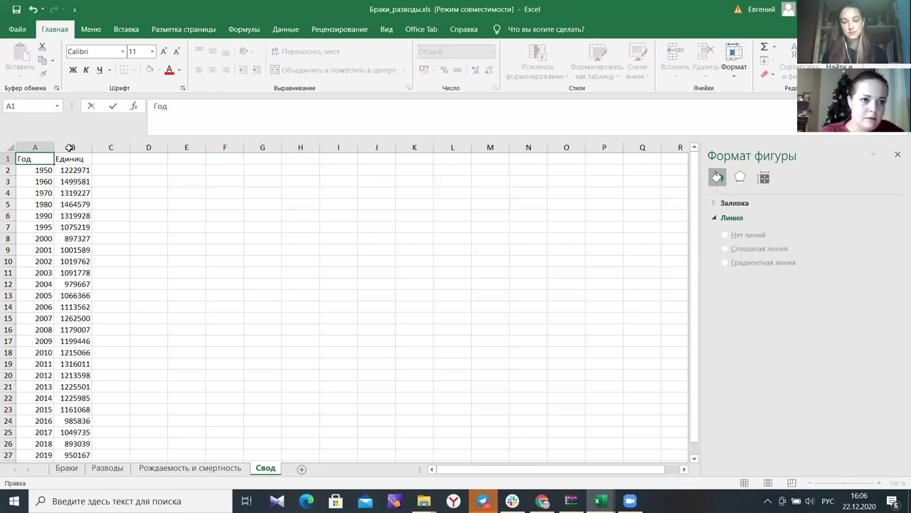
key(Tab)
text(Браки)
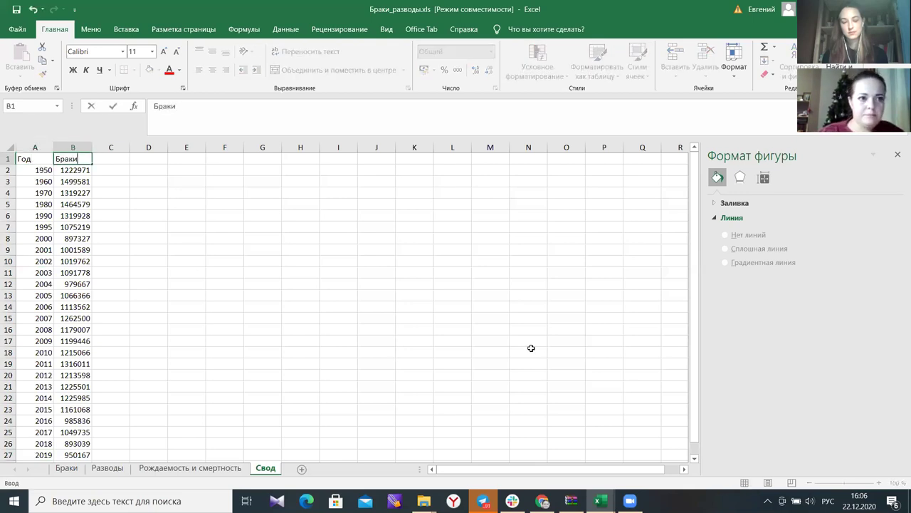
click(110, 159)
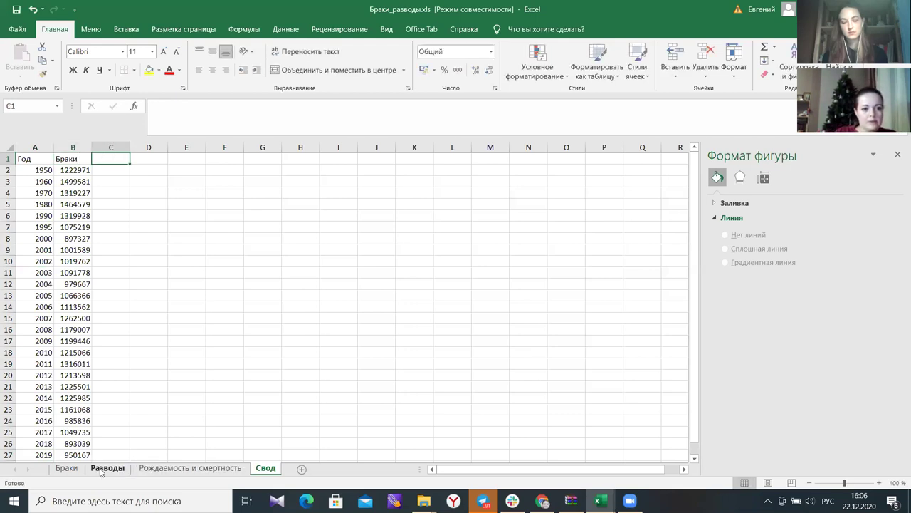
- Copy the divorce counts in B5:B30 of the Разводы sheet
click(107, 468)
scroll(86, 270, down, 1)
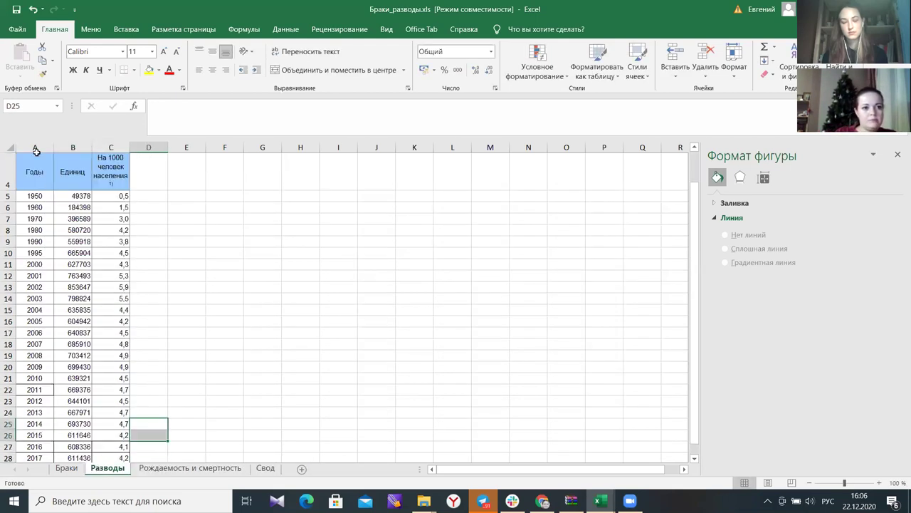
click(75, 197)
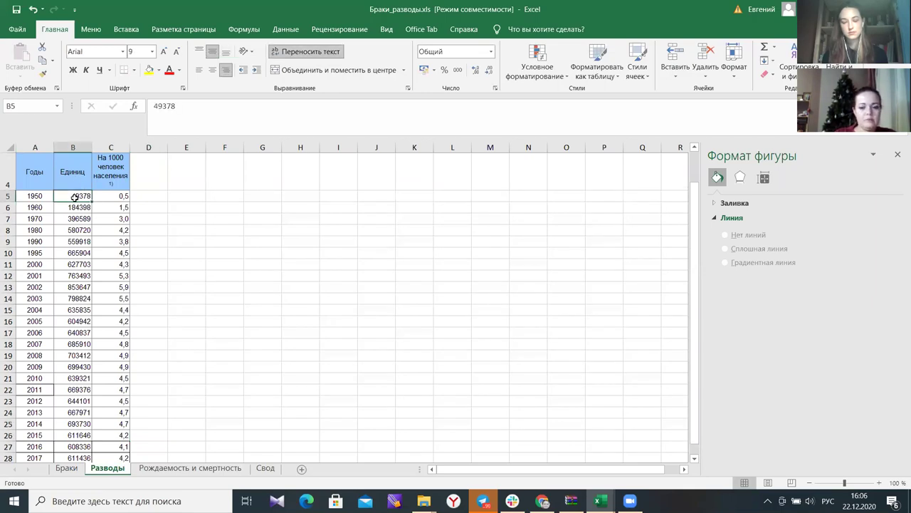
key(ctrl+shift+Down)
key(ctrl+c)
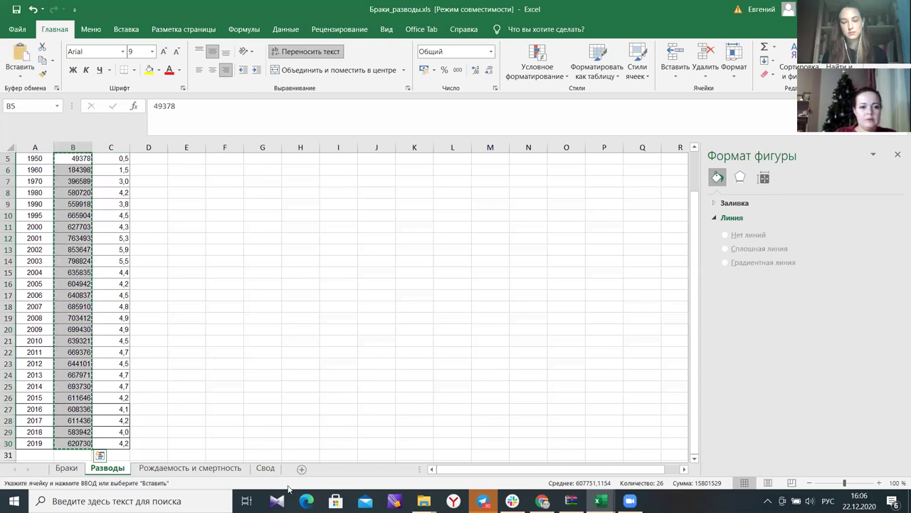
- Add the column header "Разводы" in C1 of the Свод sheet
click(265, 468)
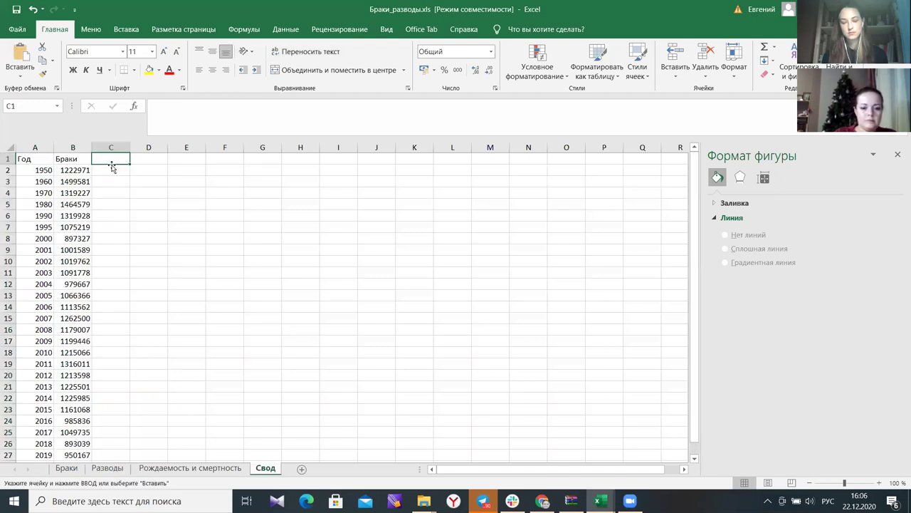
text(Разводы)
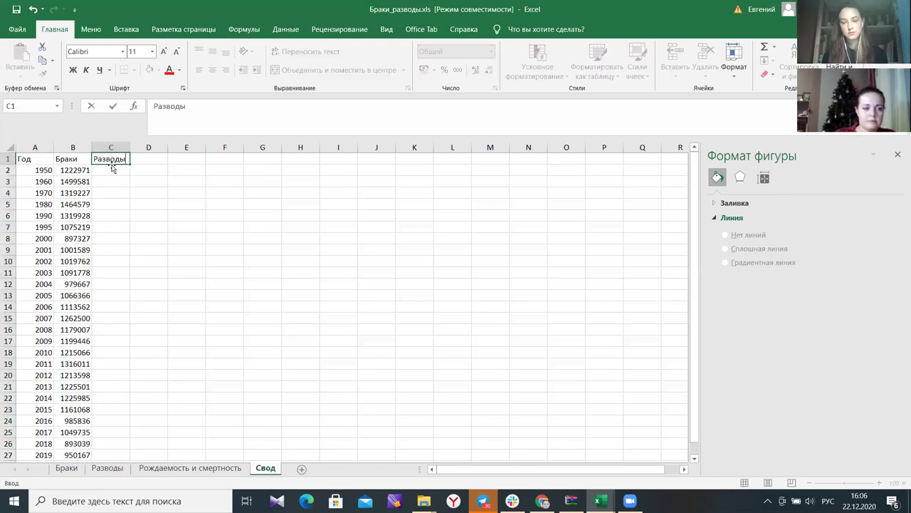
key(Return)
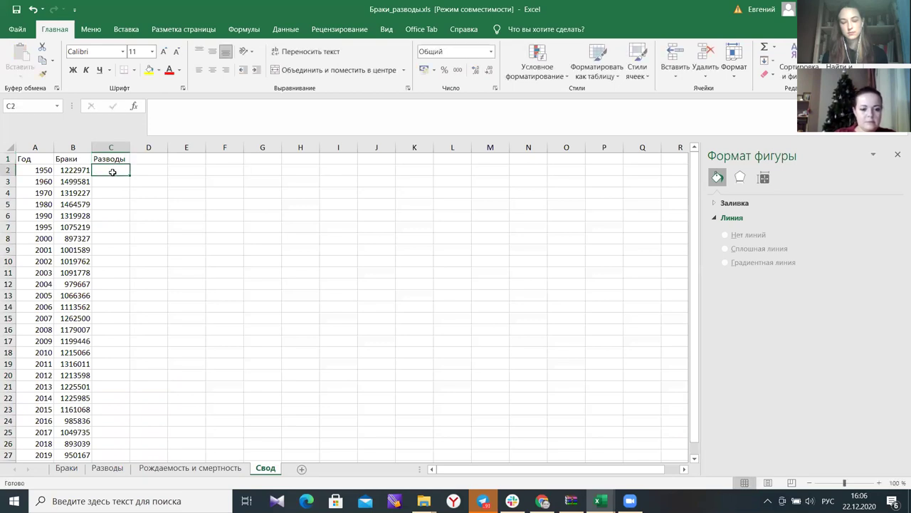
right_click(104, 171)
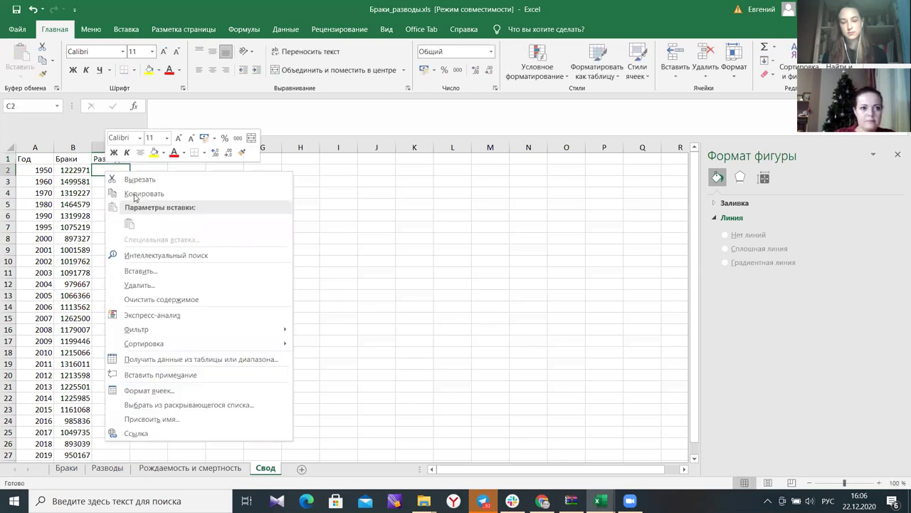
click(97, 218)
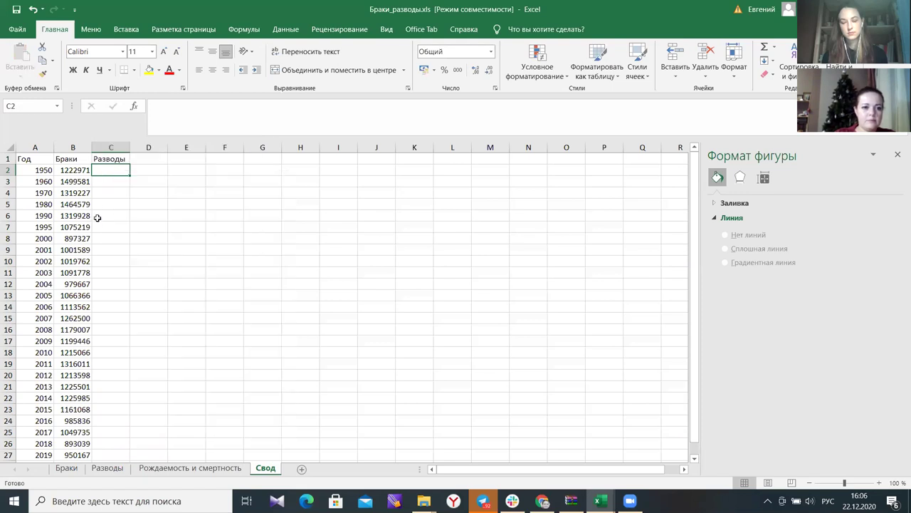
click(112, 206)
click(106, 171)
right_click(105, 171)
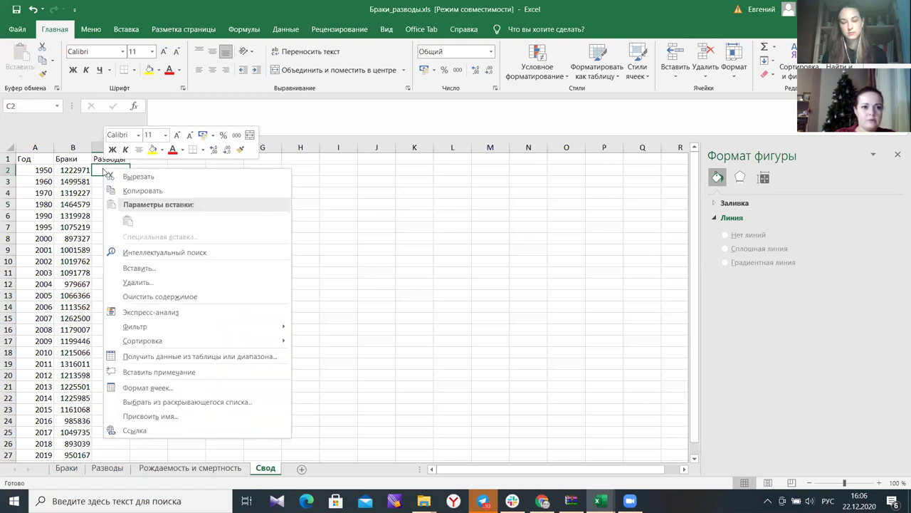
click(107, 469)
- Copy the divorce counts for 1950–2019 from B5:B30 of the Разводы sheet again
click(112, 469)
click(73, 203)
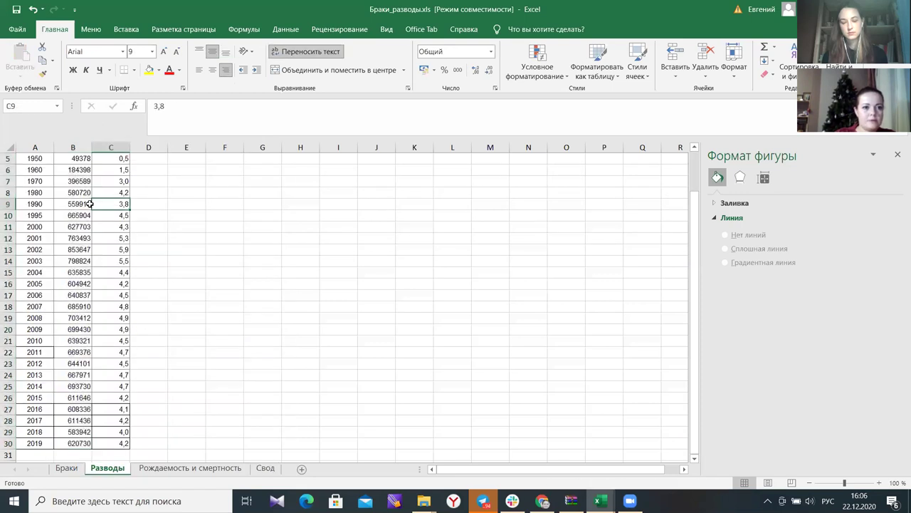
scroll(73, 203, up, 3)
click(82, 230)
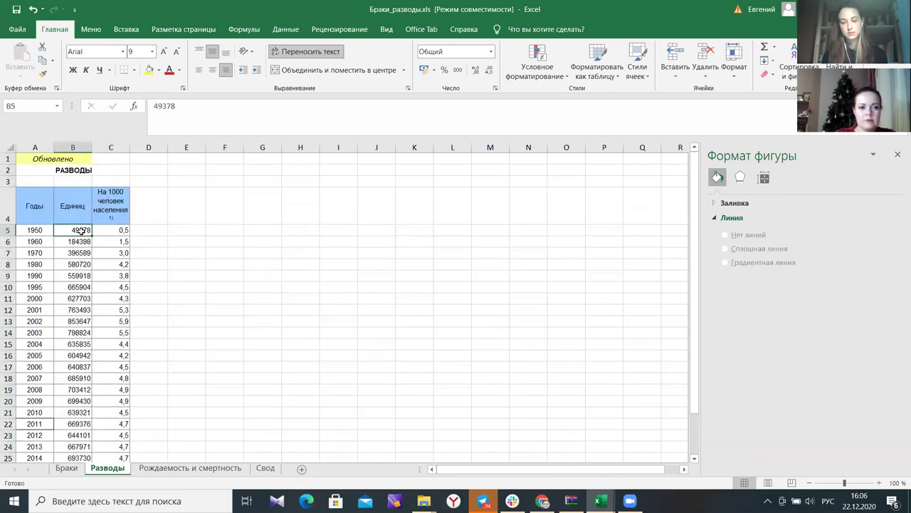
key(ctrl+shift+Down)
key(ctrl+c)
- Paste the divorce counts as values only under "Разводы" in the Свод sheet, starting at C2
click(266, 469)
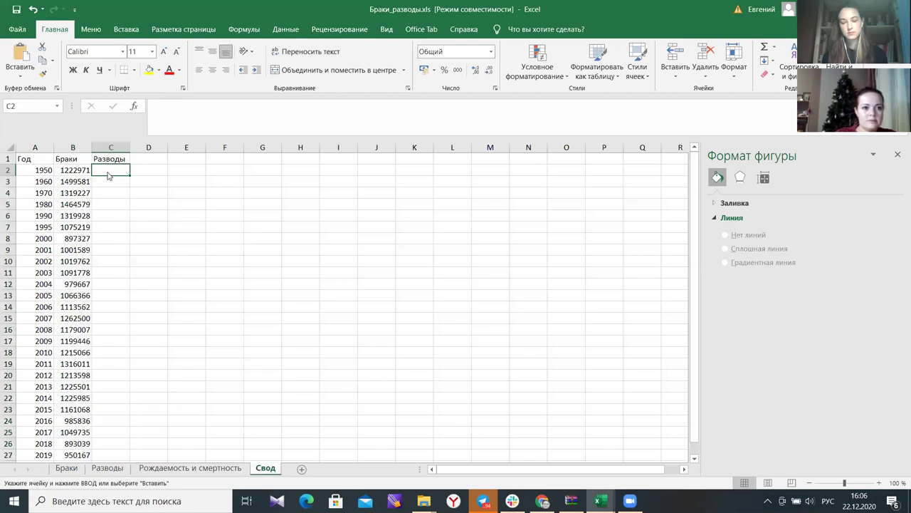
right_click(108, 176)
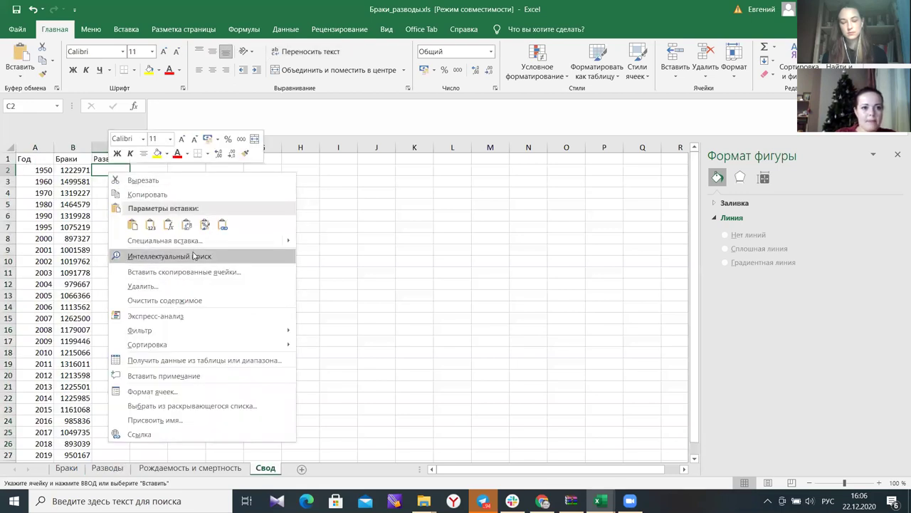
click(150, 225)
click(159, 169)
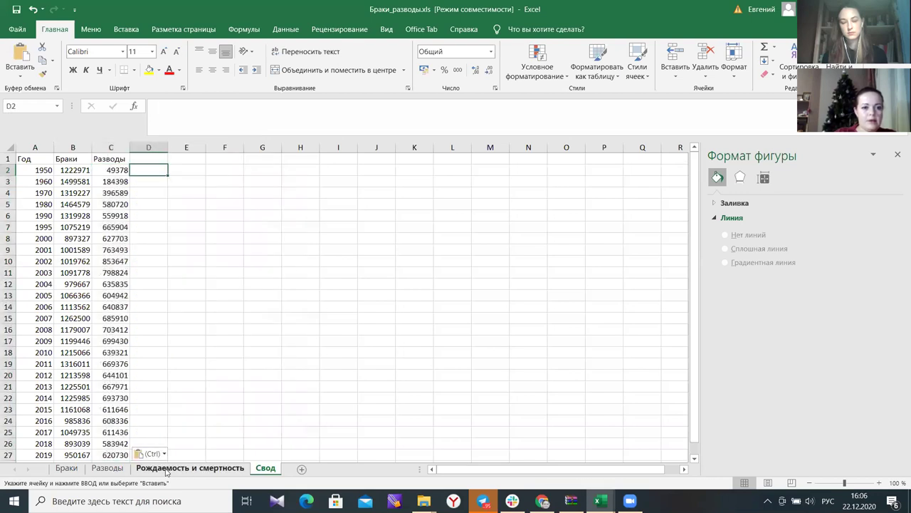
- Copy the total birth and death counts for 1950–2019 from columns B and C of the Рождаемость и смертность sheet
click(189, 468)
scroll(111, 313, down, 1)
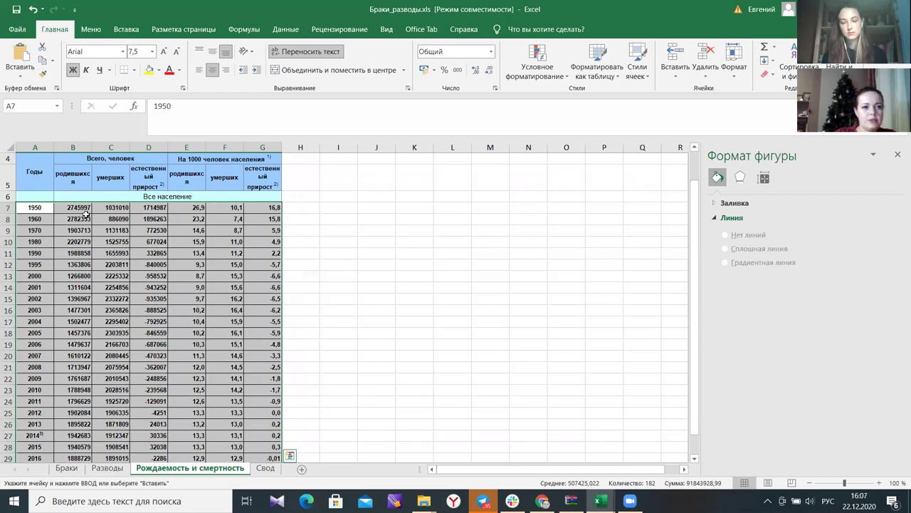
drag(102, 208, 120, 364)
key(ctrl+c)
- Paste the birth and death counts as values only into the Свод sheet, starting at D2
click(265, 468)
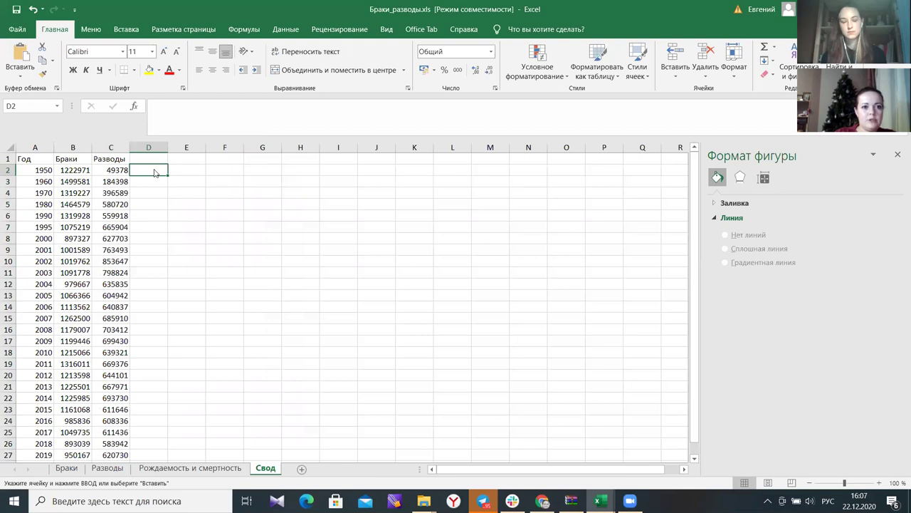
right_click(153, 171)
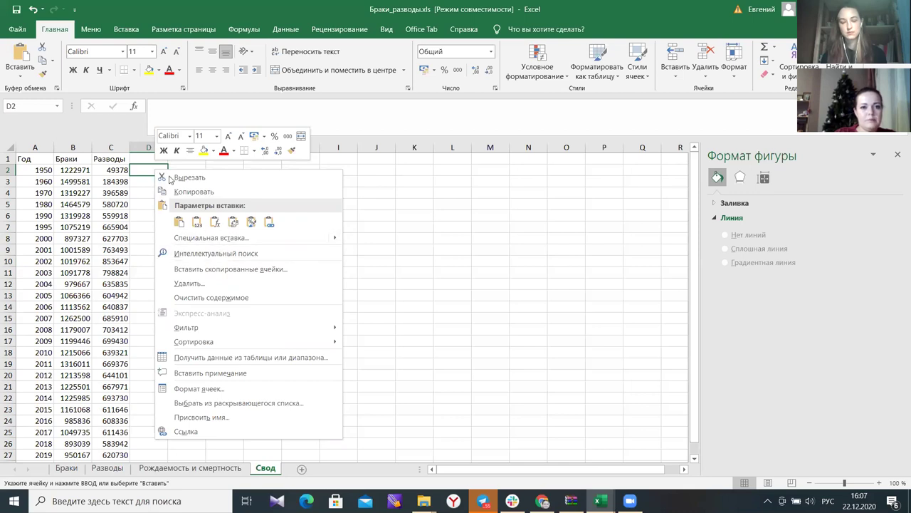
click(135, 168)
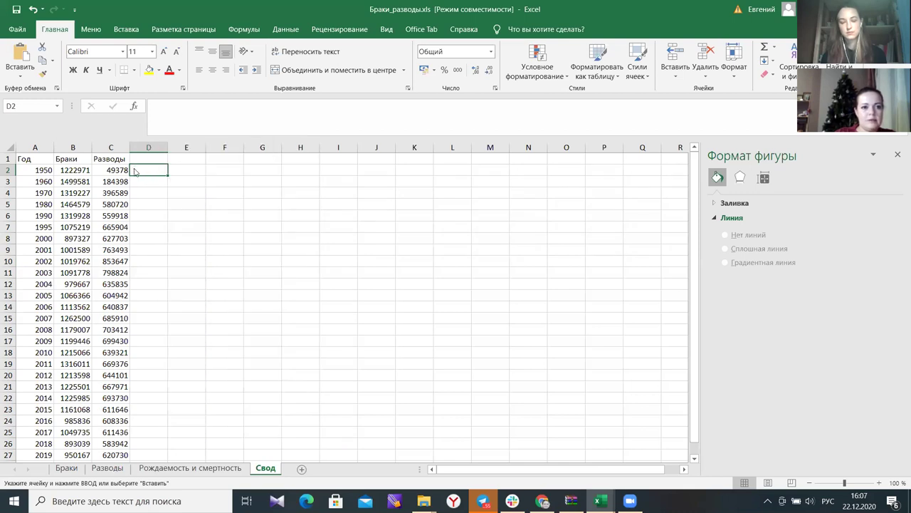
right_click(135, 171)
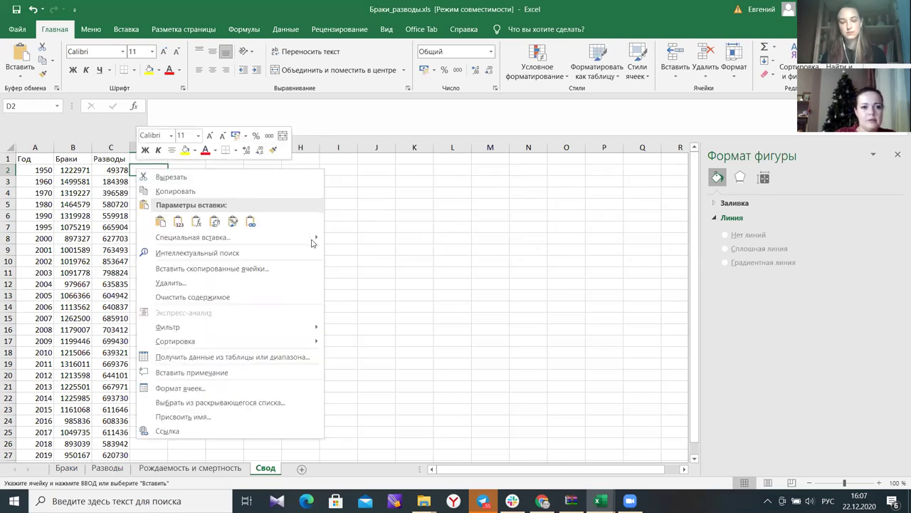
click(178, 223)
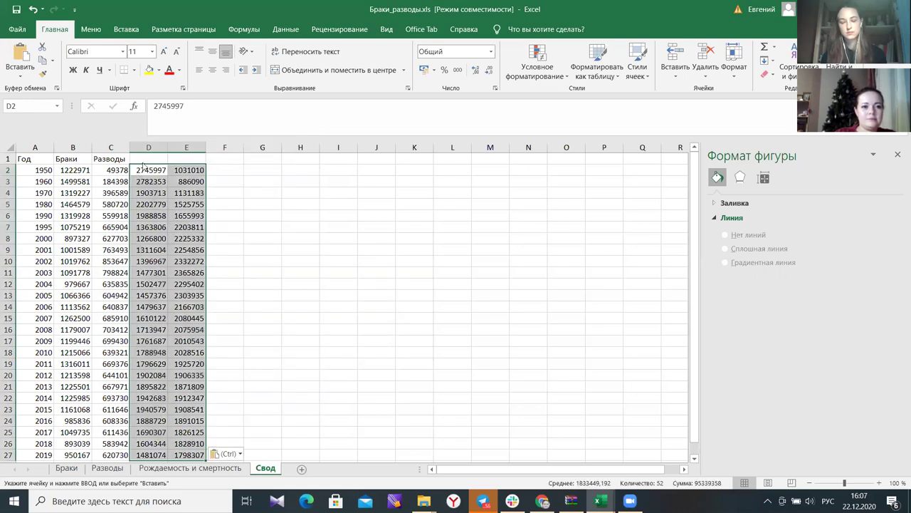
- Add the column headers "Родившихся" in D1 and "Умерших" in E1 and widen the columns to fit them
key(Up)
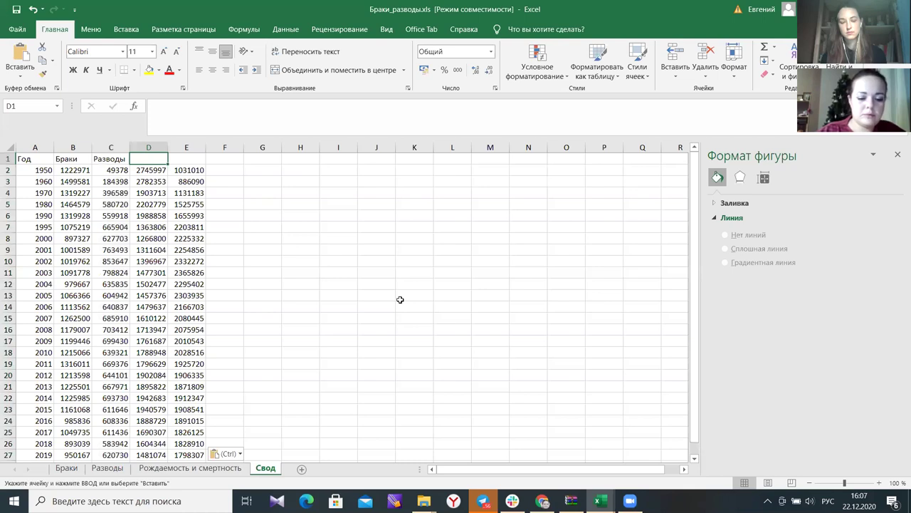
text(Родившихся)
key(Tab)
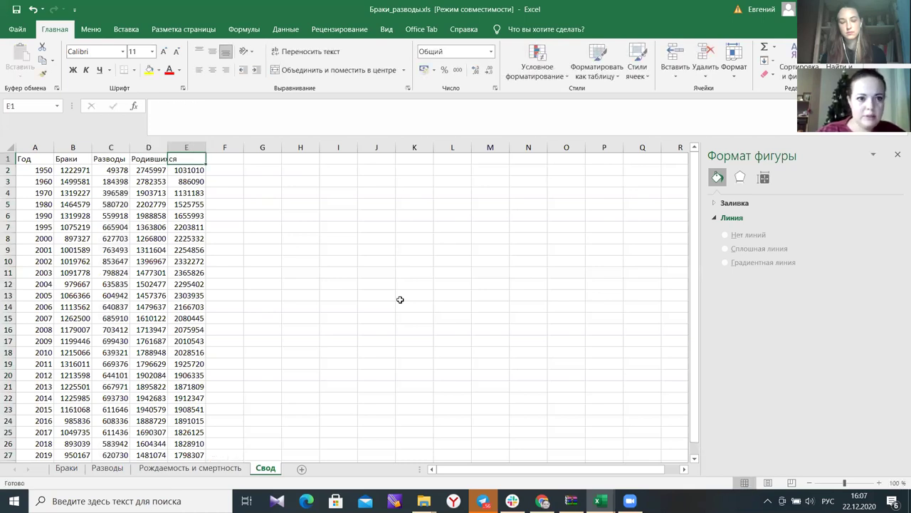
text(Уе)
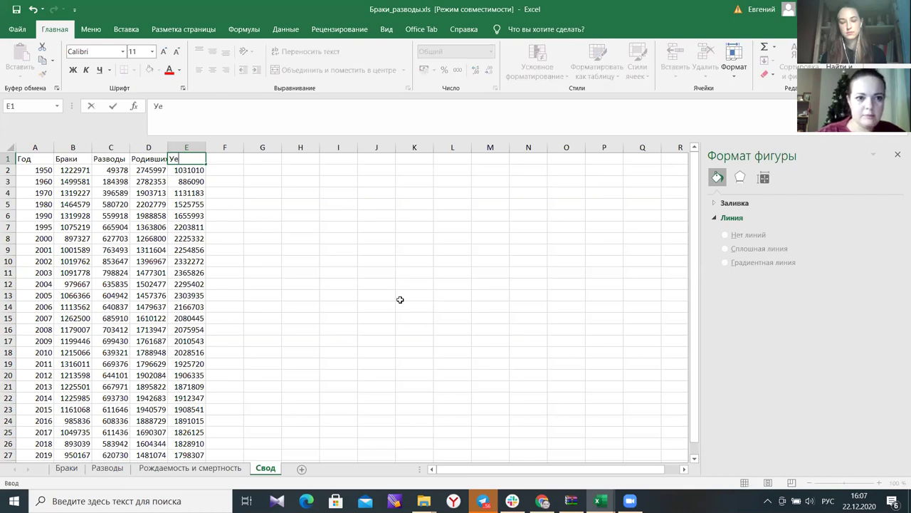
key(BackSpace)
text(мерших)
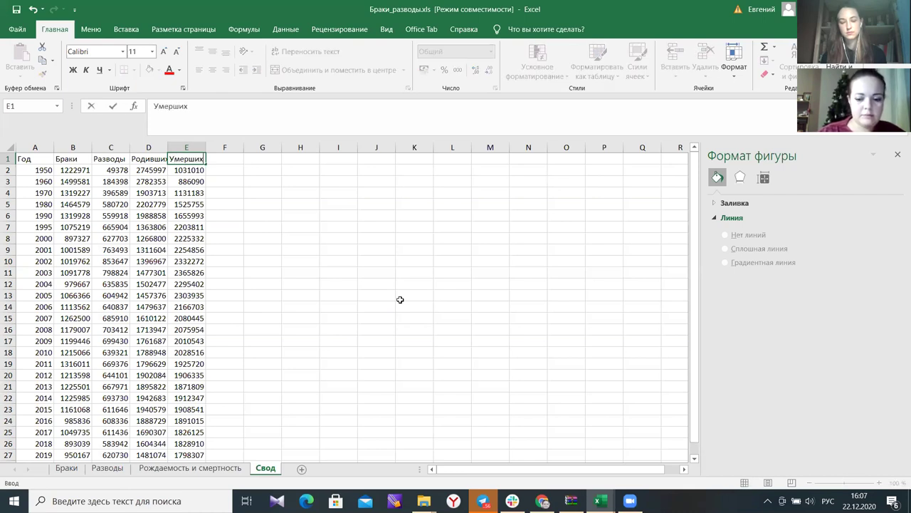
click(274, 168)
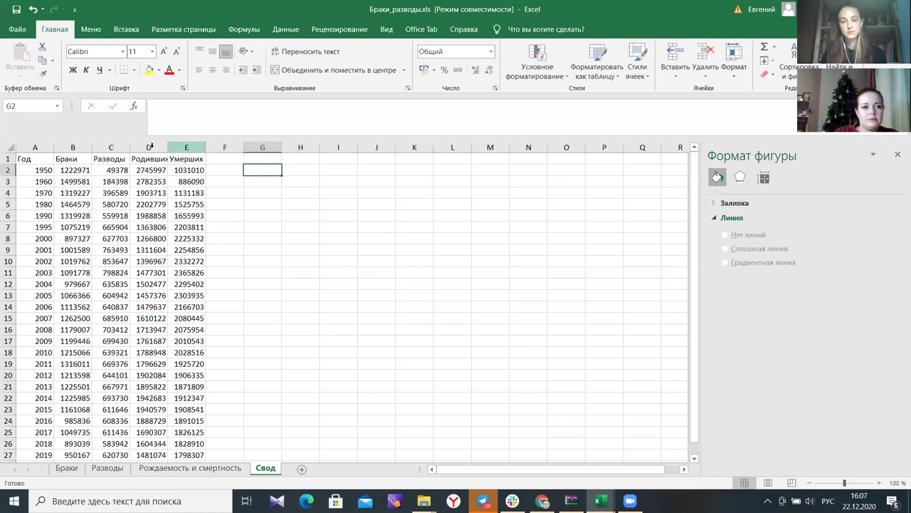
drag(130, 148, 184, 146)
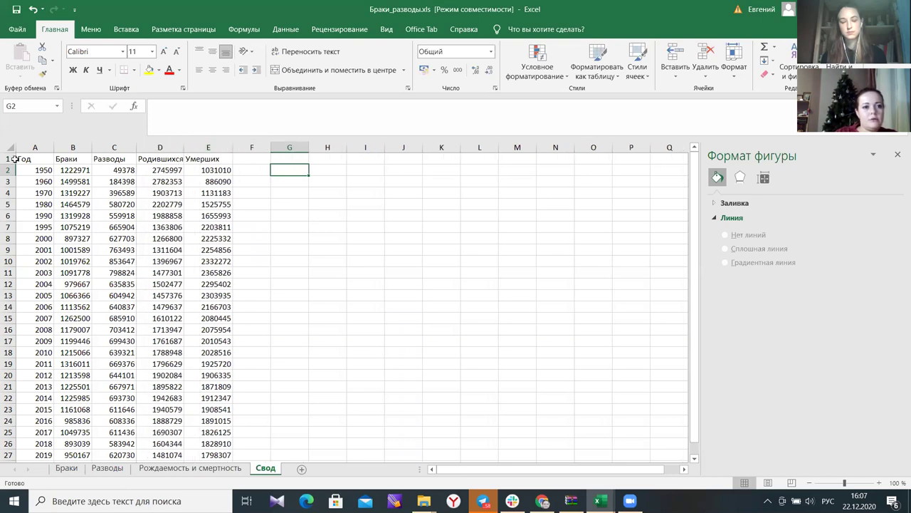
- Review the combined Свод table of marriages, divorces, births and deaths from the first year to the last
scroll(184, 236, down, 6)
scroll(183, 224, up, 6)
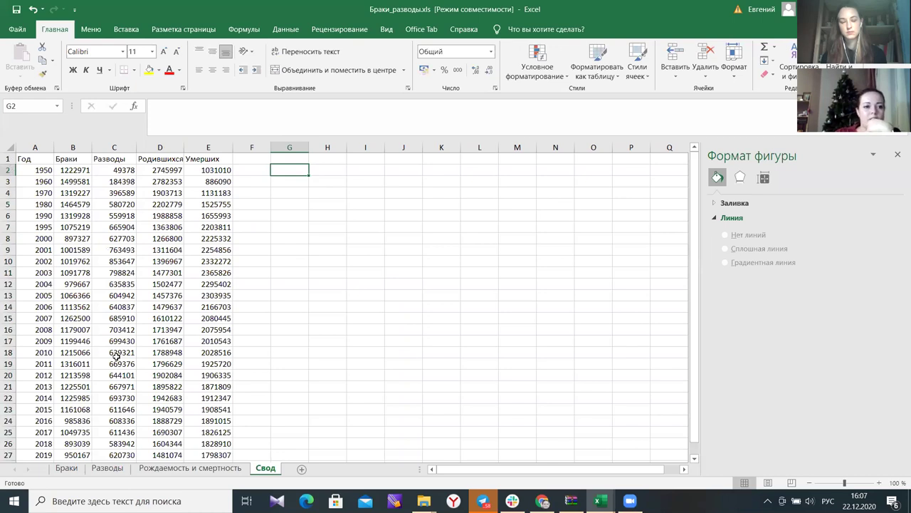
scroll(118, 356, down, 2)
scroll(118, 336, up, 2)
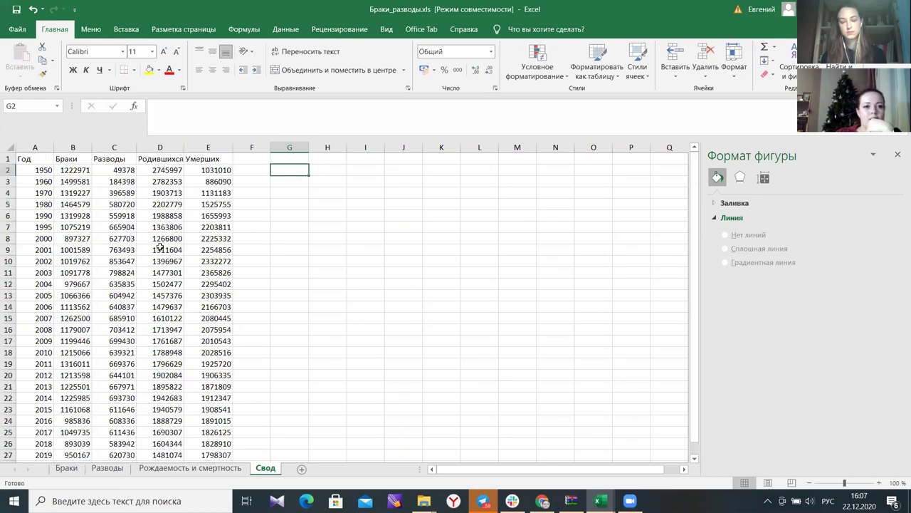
click(146, 171)
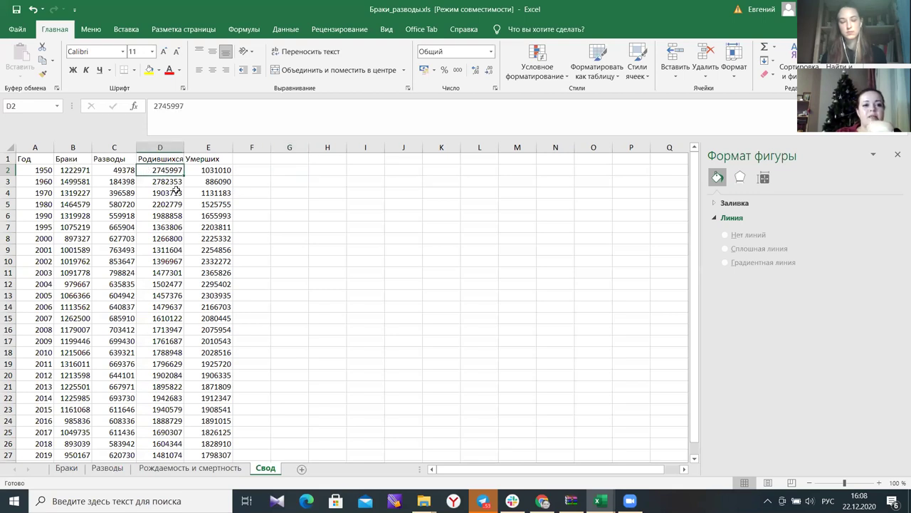
click(83, 171)
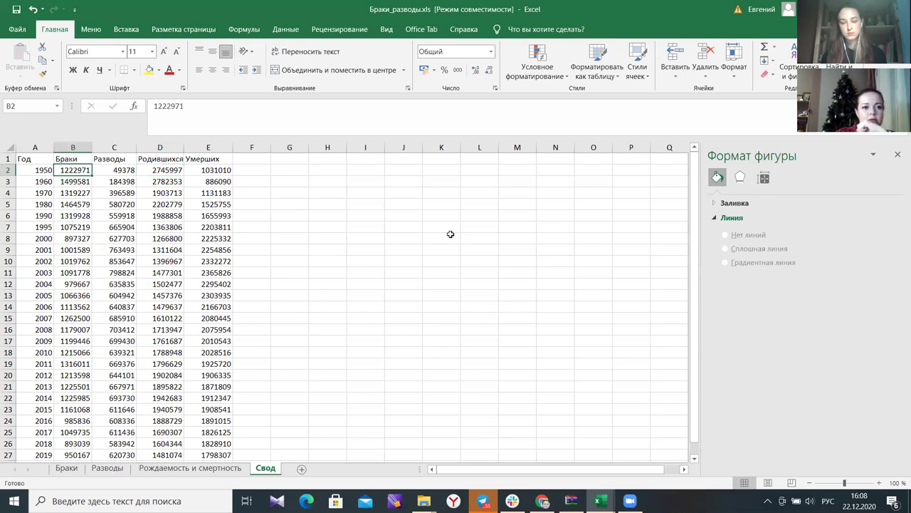
click(290, 171)
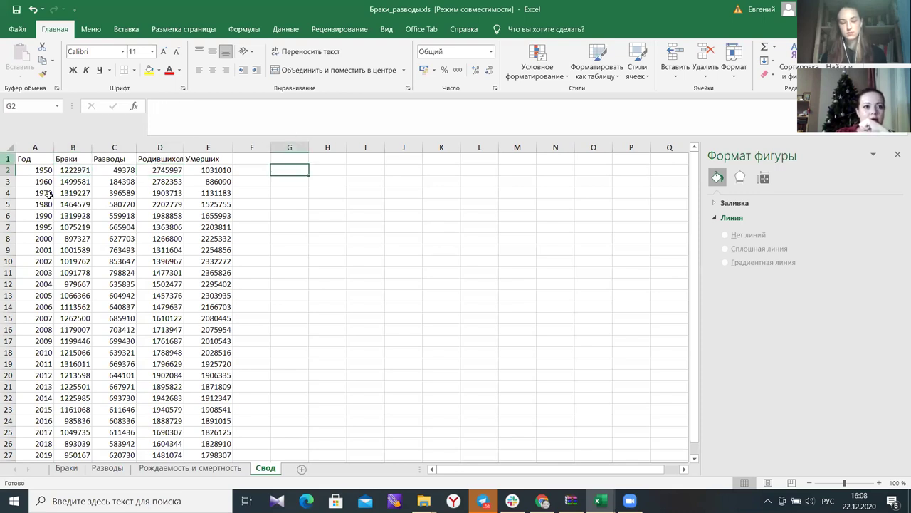
scroll(134, 305, down, 2)
scroll(135, 305, up, 2)
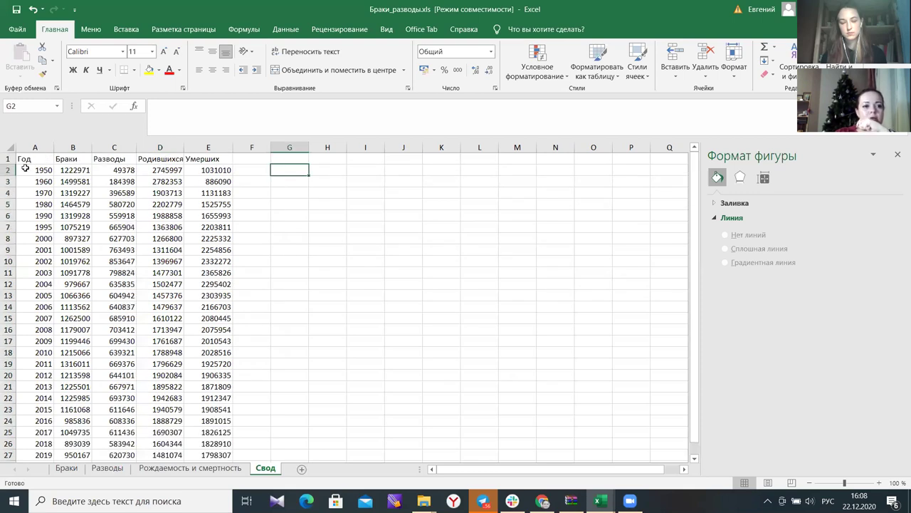
- Examine the year intervals in the Свод table, comparing the rows for 1950–1995 with those from 2000 onward
click(25, 168)
drag(25, 168, 207, 443)
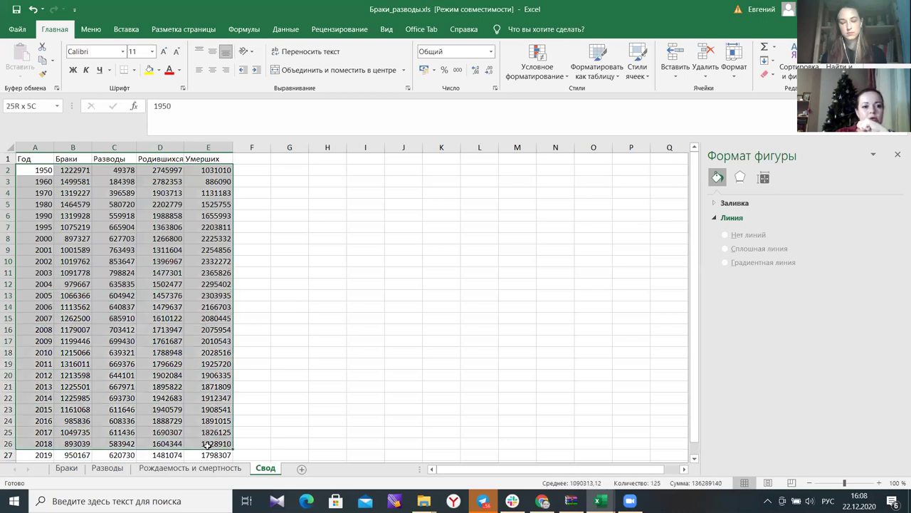
scroll(120, 273, down, 2)
scroll(120, 273, up, 2)
click(118, 273)
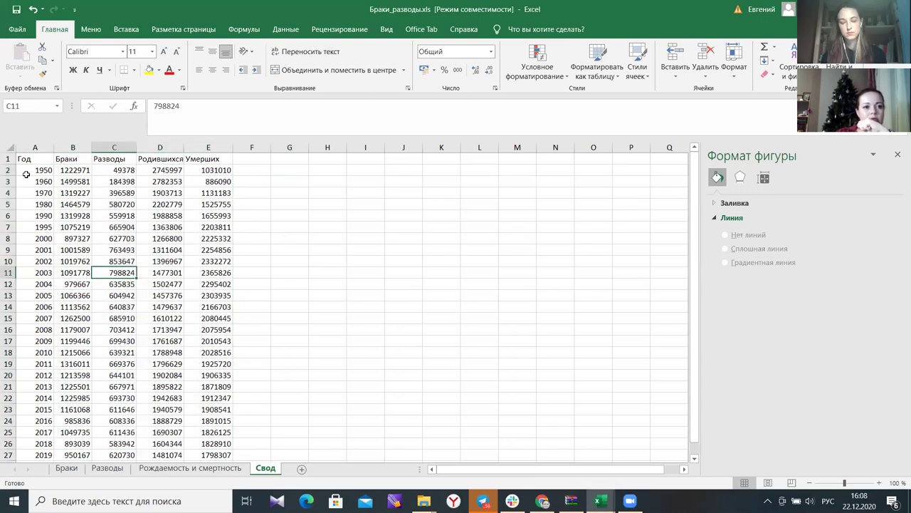
click(25, 167)
drag(25, 167, 225, 308)
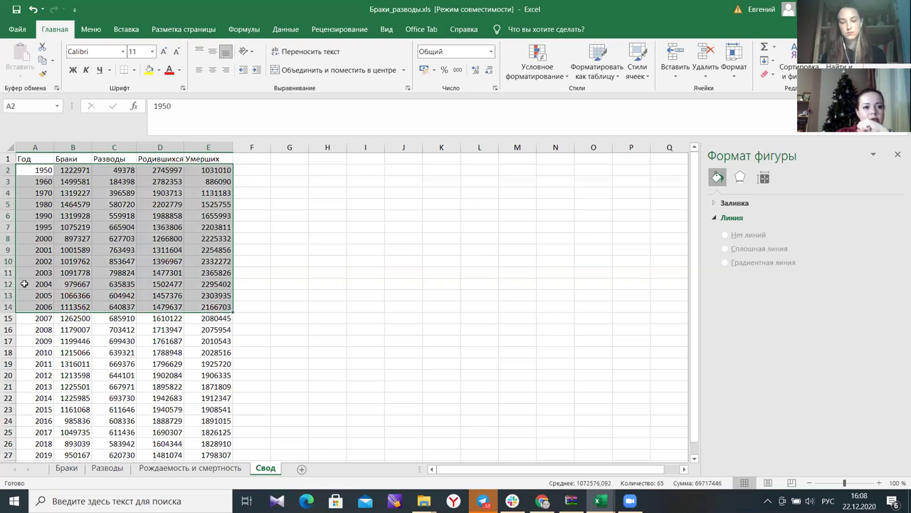
click(45, 247)
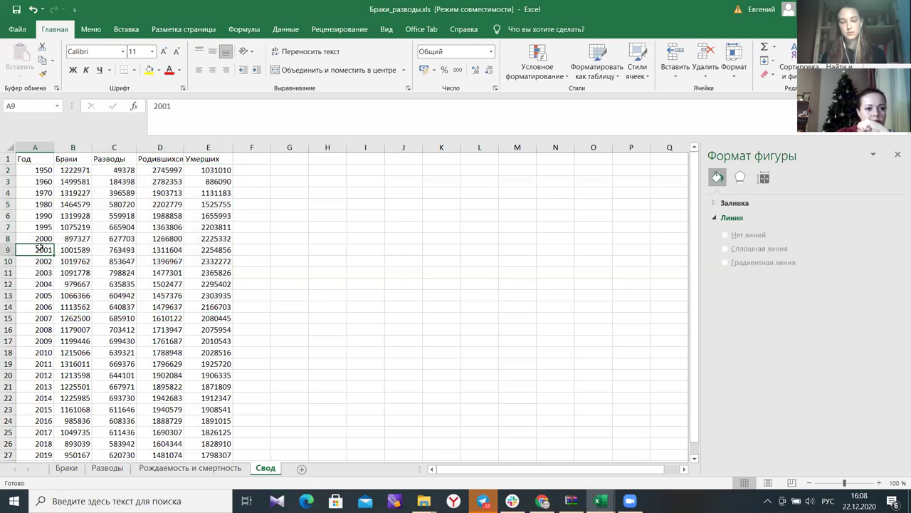
scroll(39, 354, down, 1)
scroll(39, 354, up, 1)
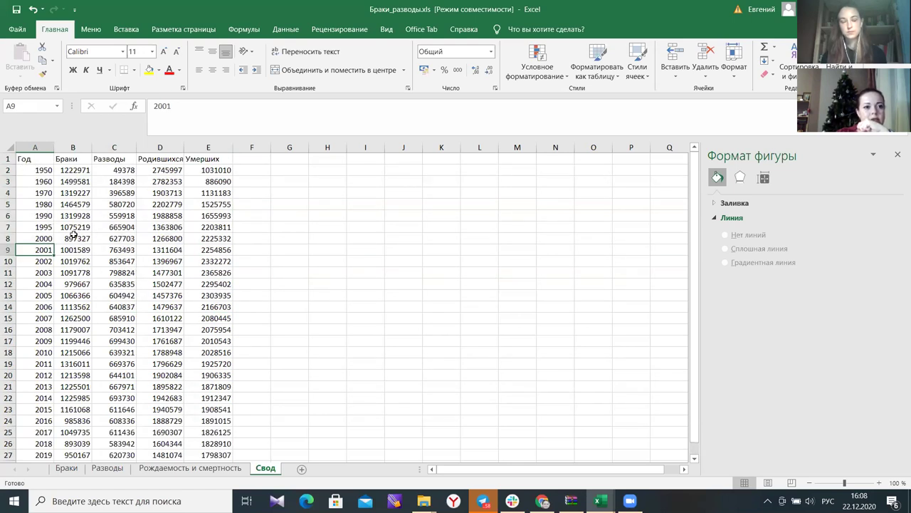
drag(32, 170, 224, 227)
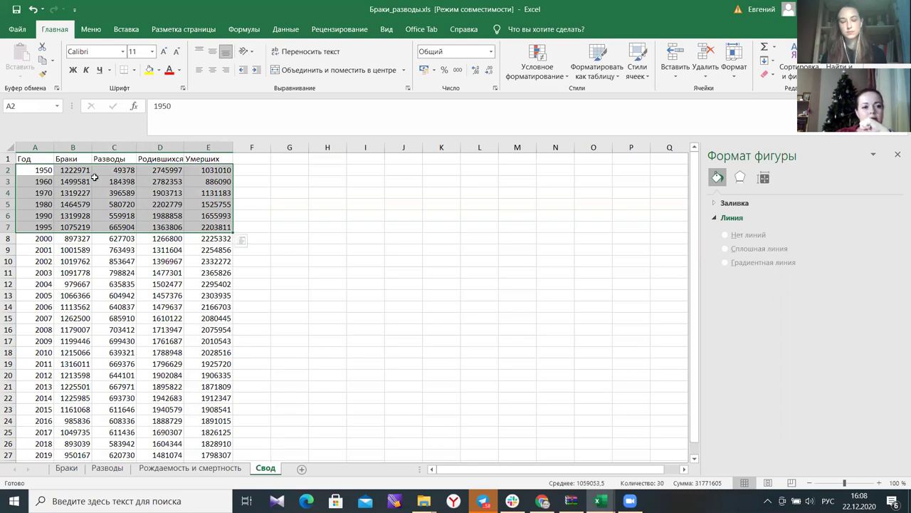
click(47, 238)
drag(35, 174, 199, 226)
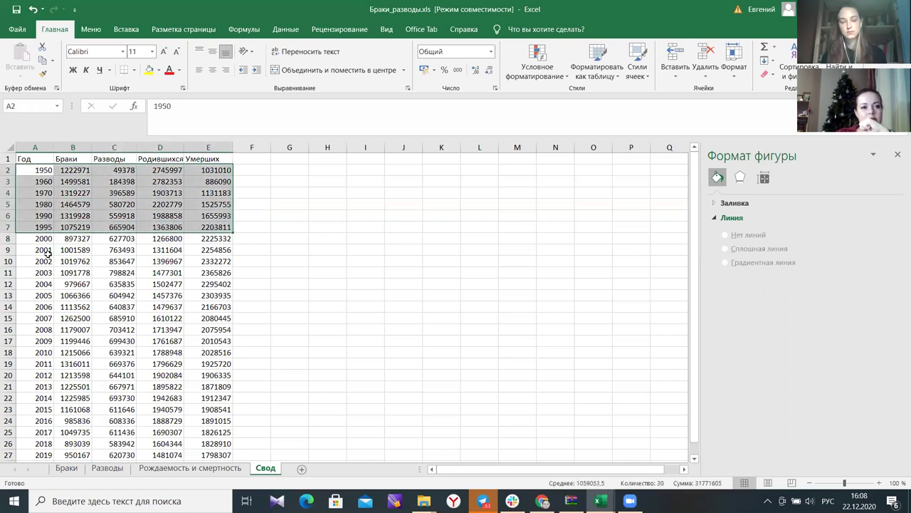
click(98, 287)
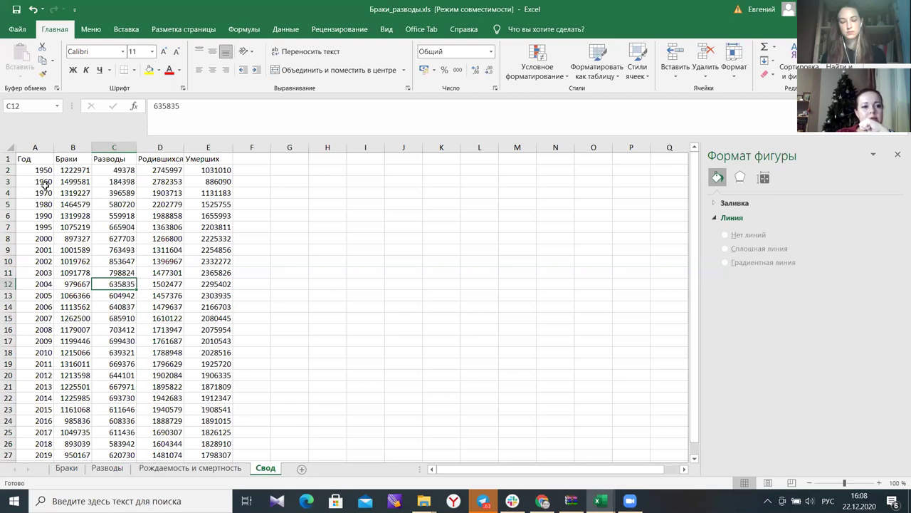
click(44, 184)
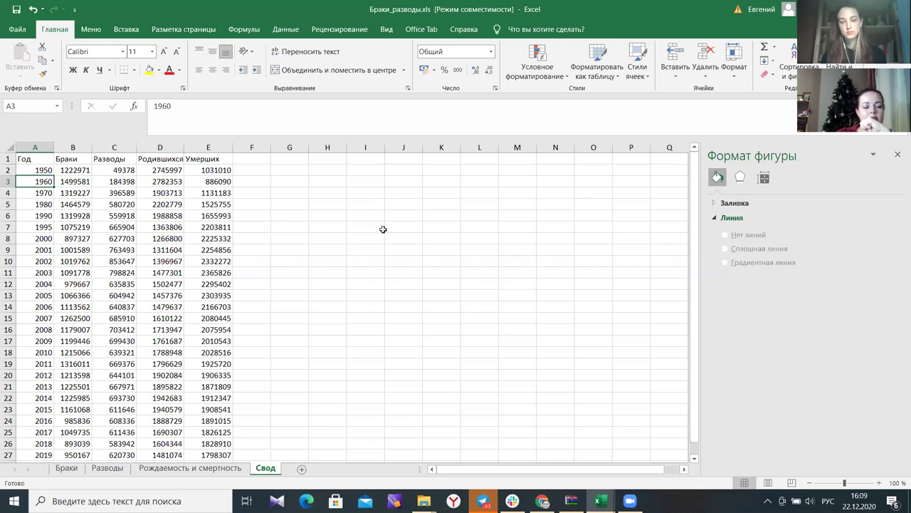
- Start a correlation formula with the КОРРЕЛ function in cell G2 of the Свод sheet
click(63, 183)
click(288, 171)
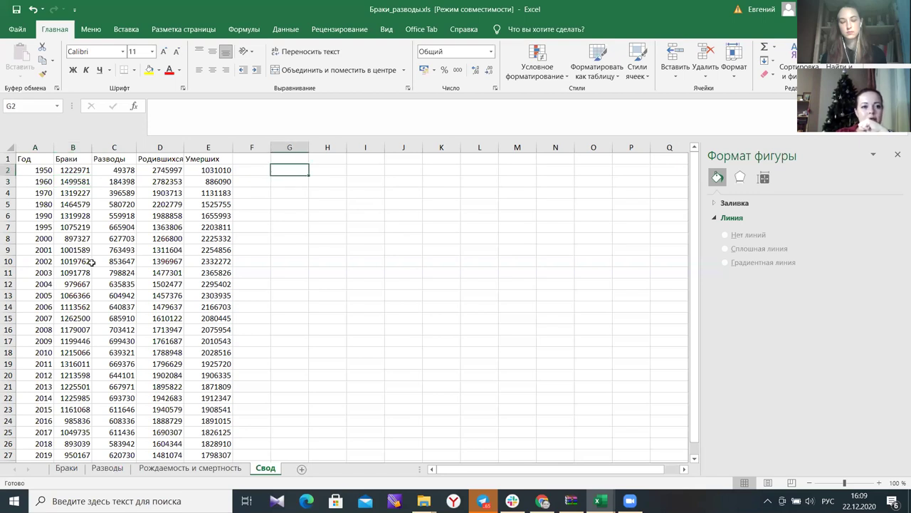
scroll(189, 291, down, 5)
scroll(186, 278, up, 5)
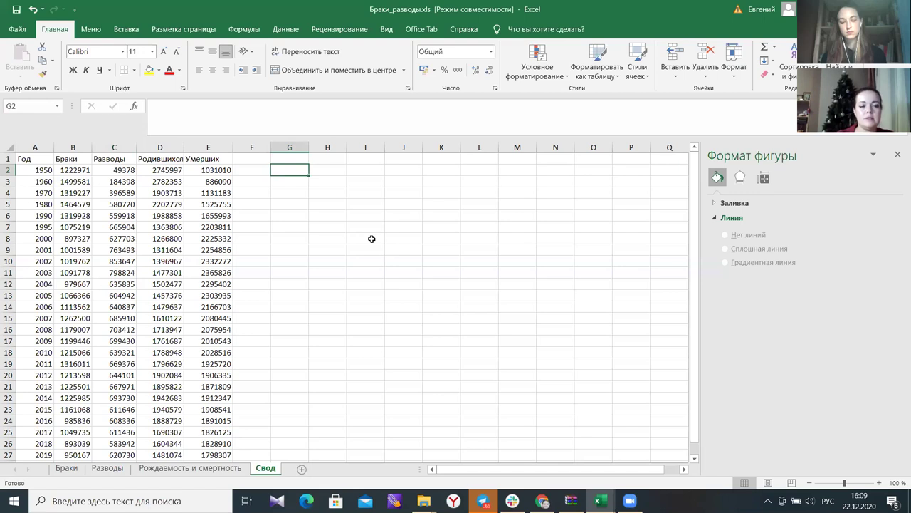
text(=К)
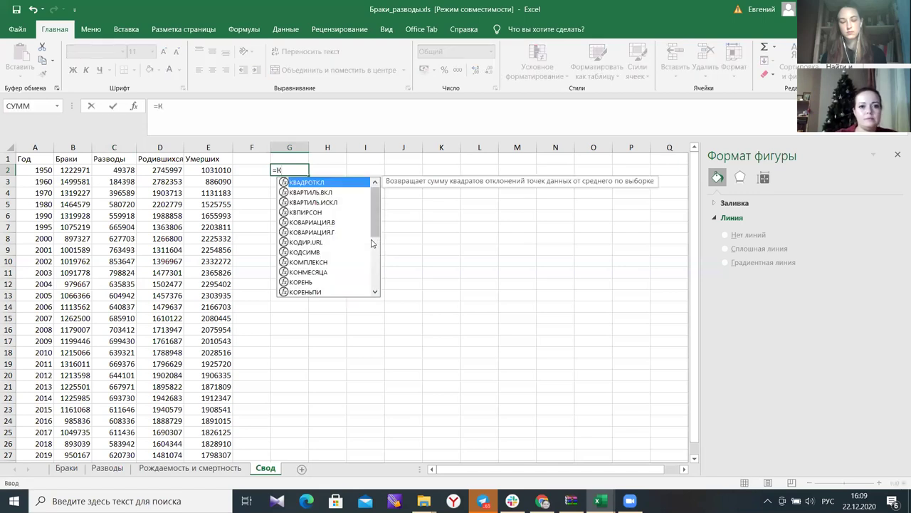
text(ОР)
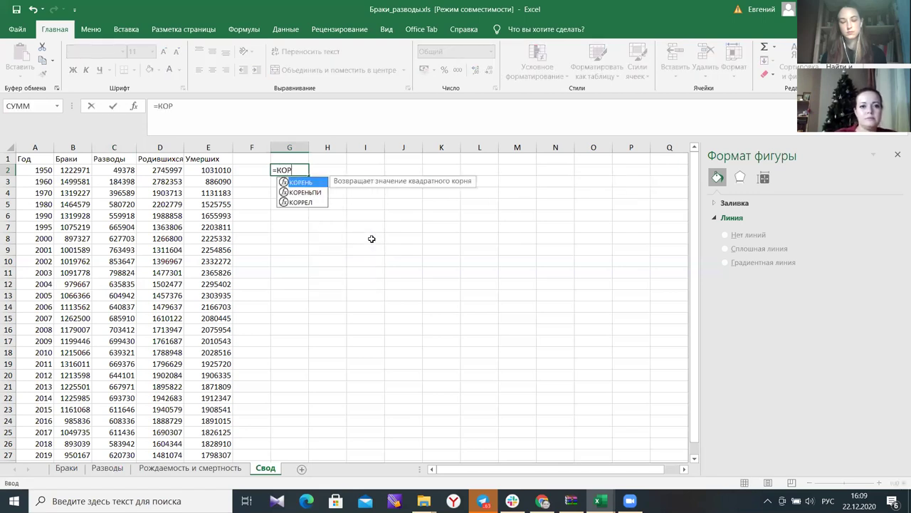
click(300, 203)
double_click(299, 202)
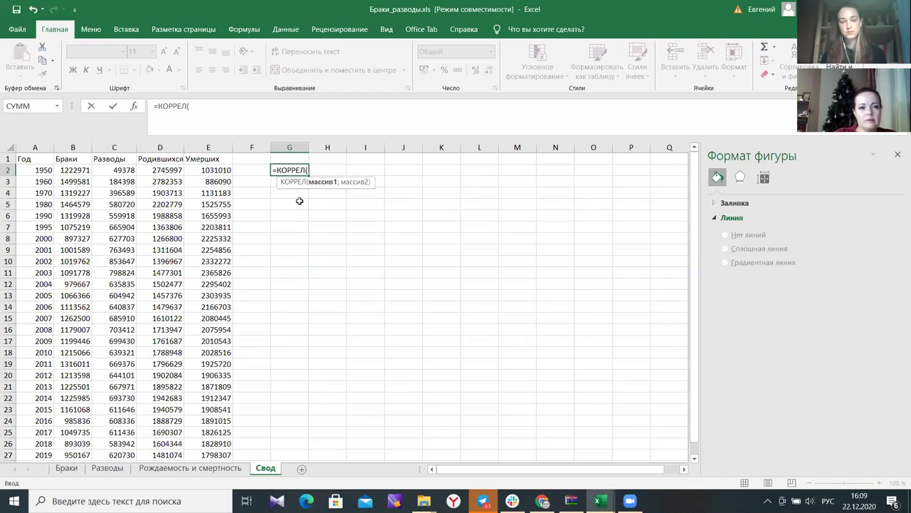
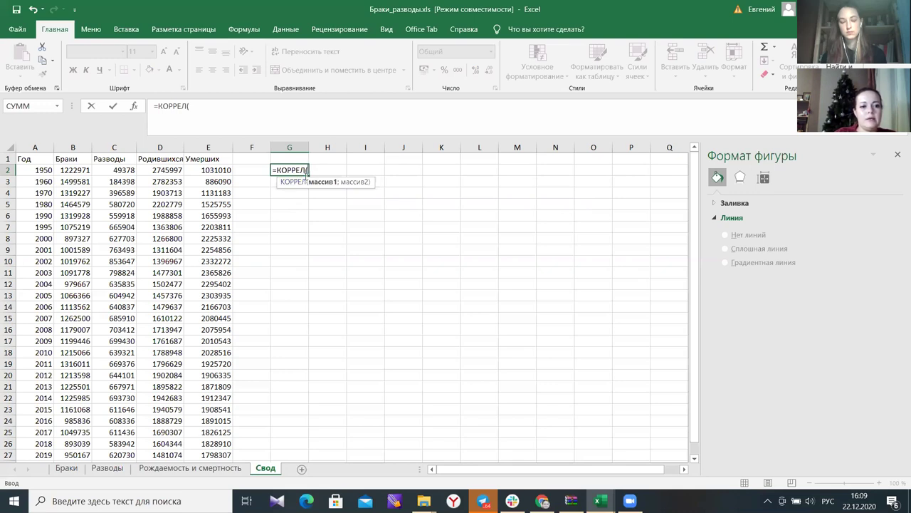
- Enter the marriages range B2:B27 as the first array of the КОРРЕЛ formula in G2
text(и)
key(BackSpace)
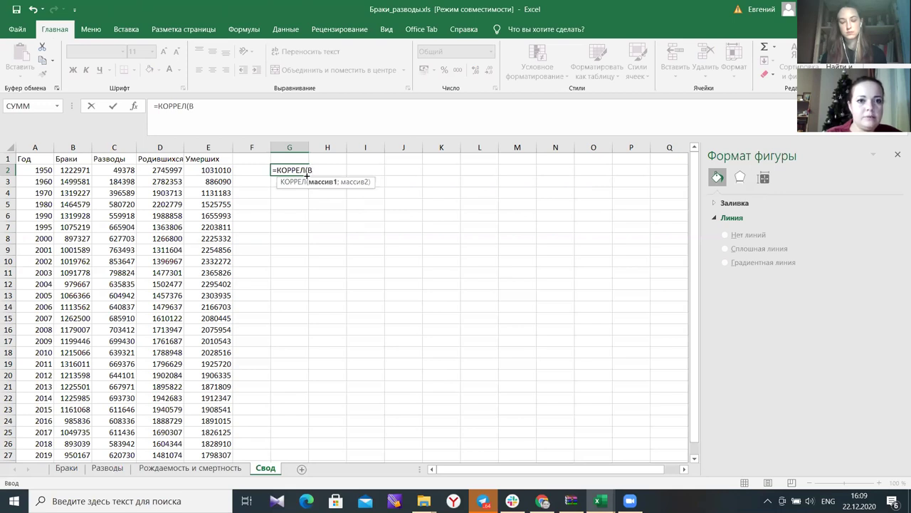
text(B2)
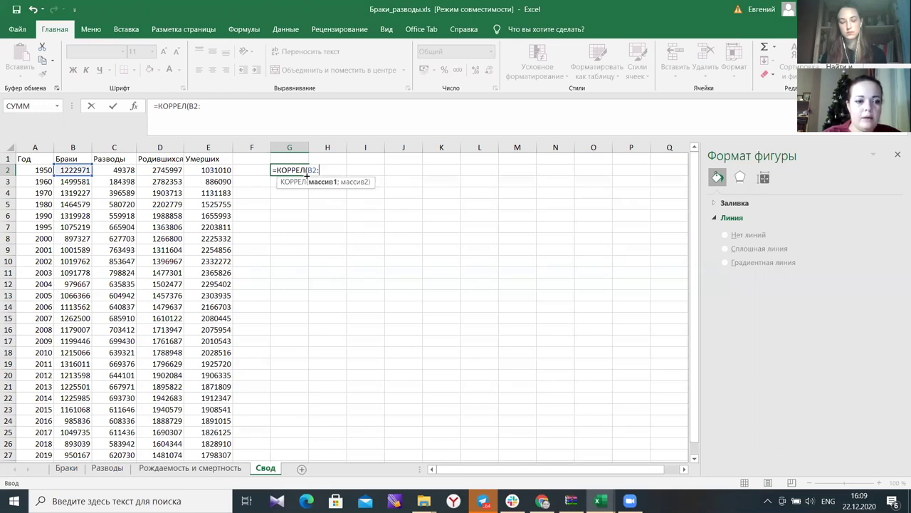
text(:B2)
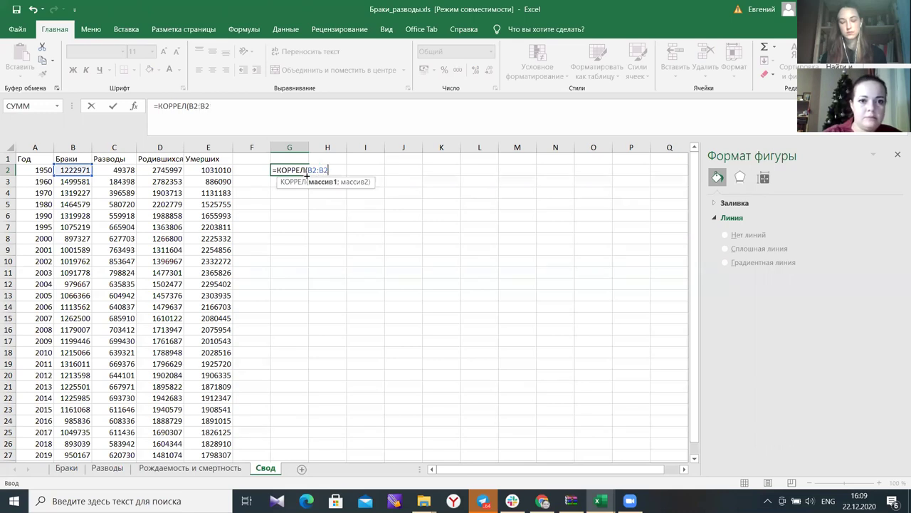
text(7$)
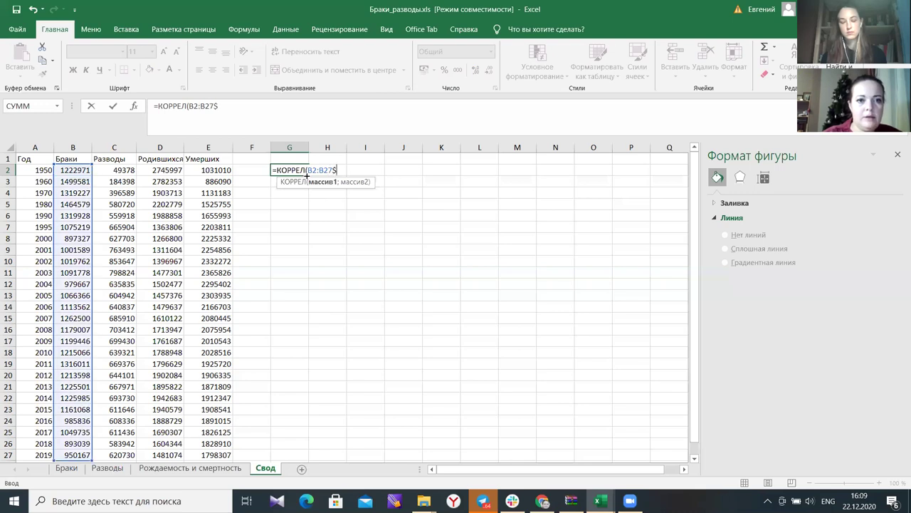
key(BackSpace)
text(;)
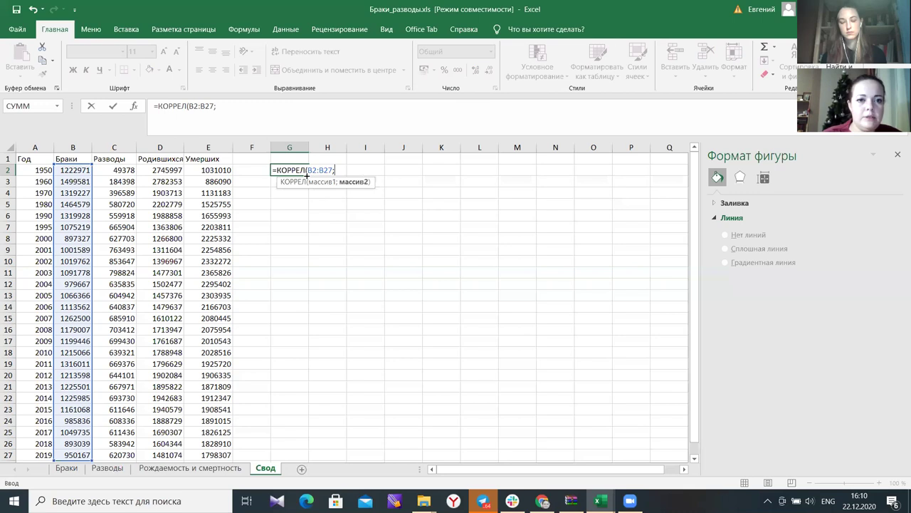
- Enter the births range D2:D27 as the second array and complete the КОРРЕЛ formula in G2
text( D)
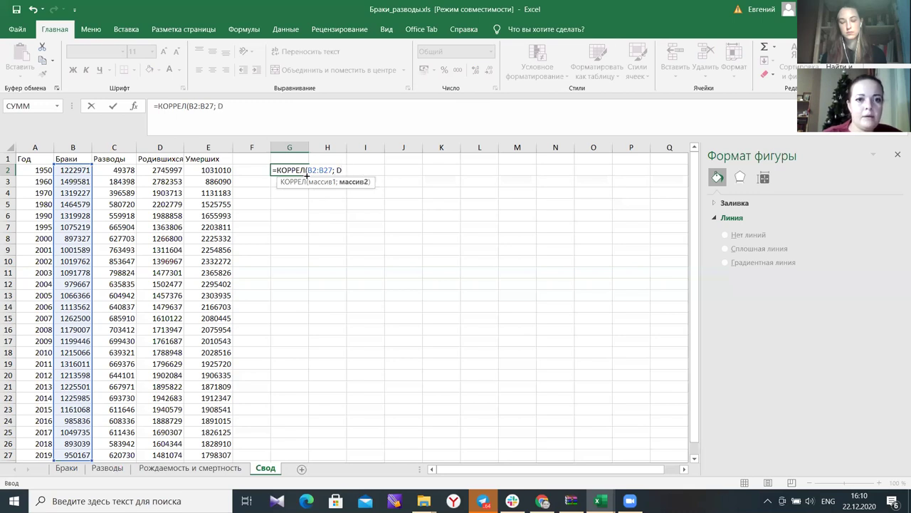
text(2)
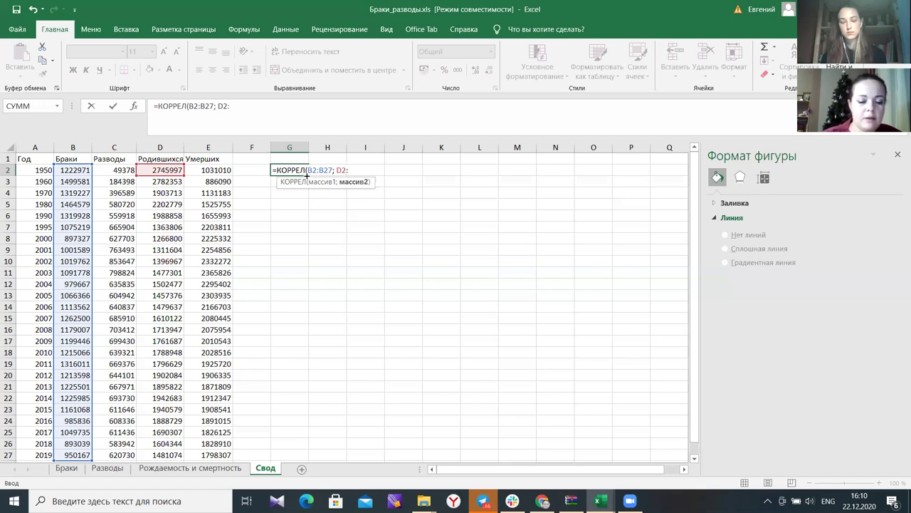
text(:D27))
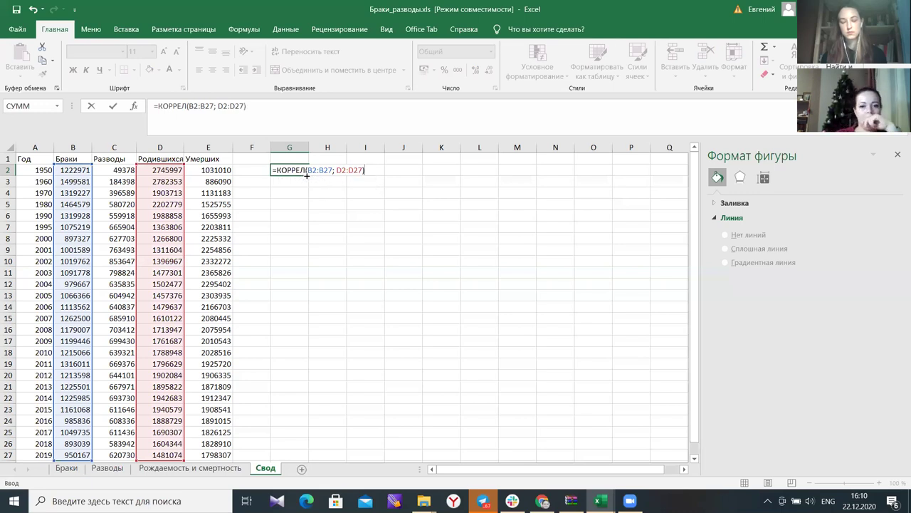
key(Return)
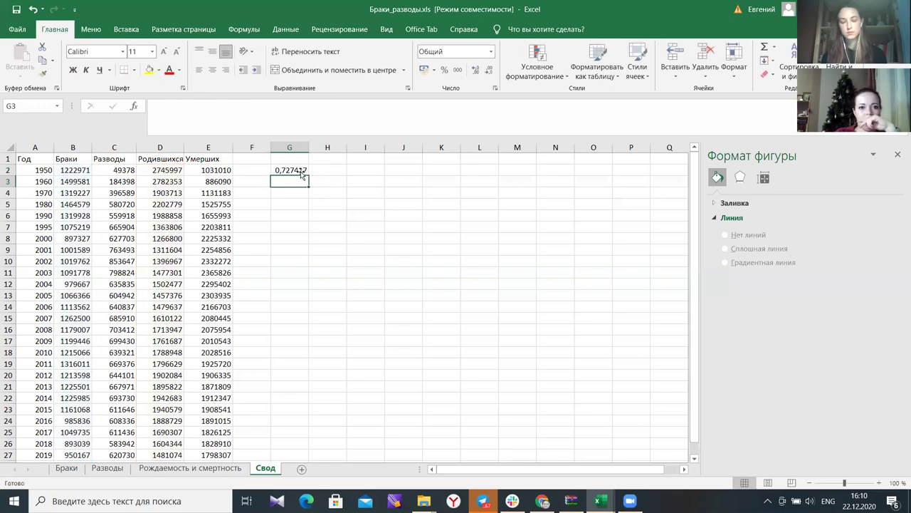
- Examine the correlation in G2 against the marriages and births columns down to the last year
click(307, 170)
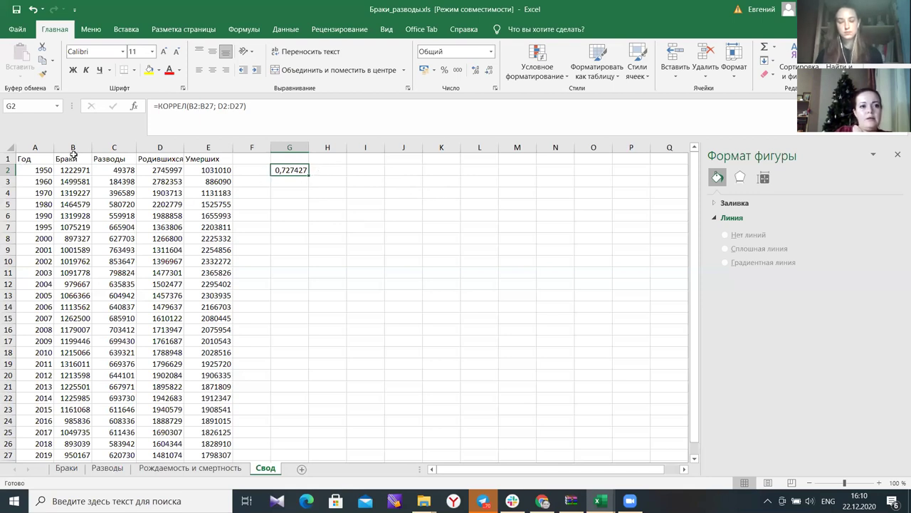
scroll(161, 178, down, 4)
scroll(170, 232, up, 4)
scroll(153, 264, down, 1)
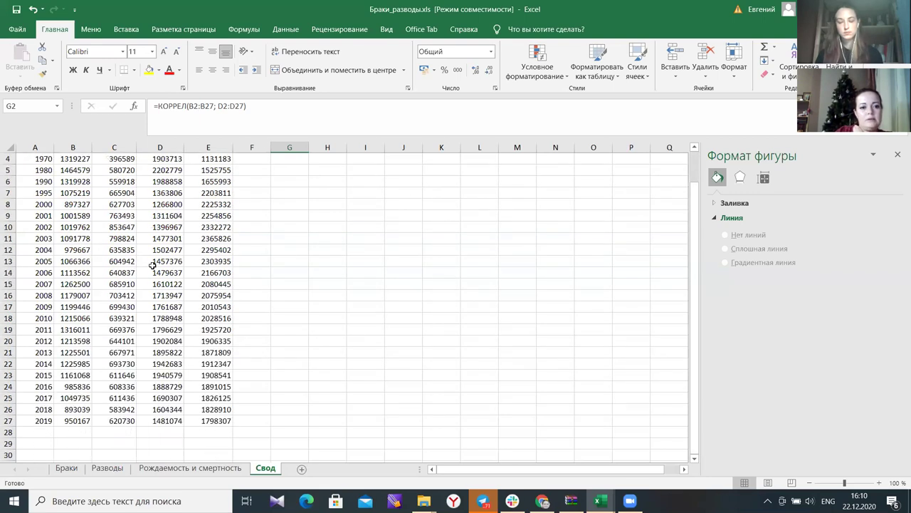
scroll(104, 179, up, 1)
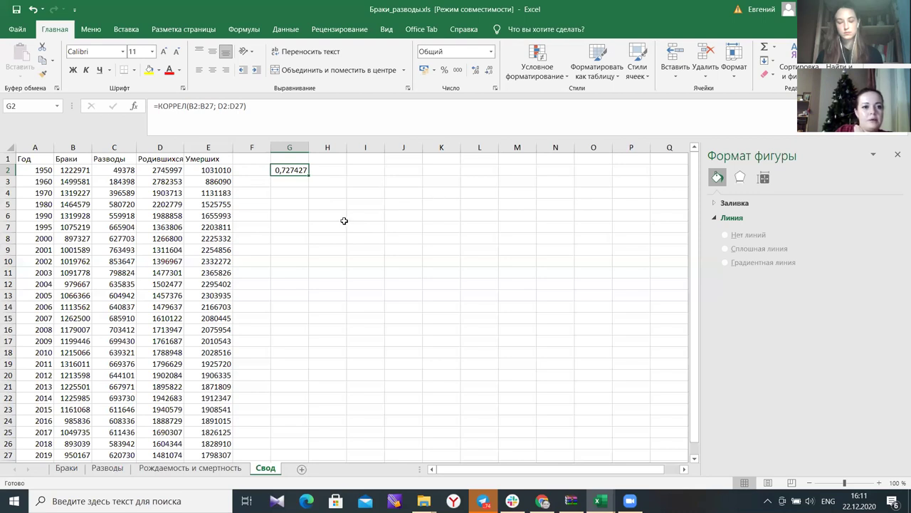
- Copy the correlation formula from G2 into cell G4
click(294, 202)
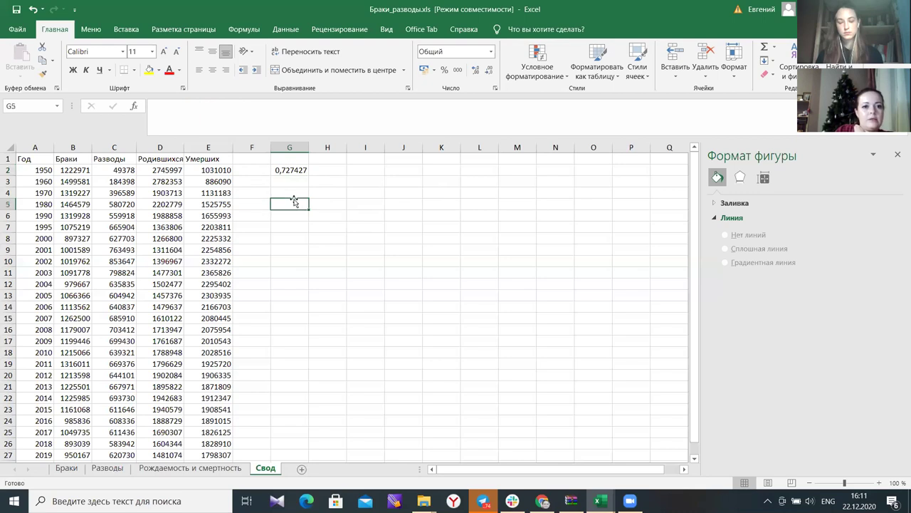
click(286, 193)
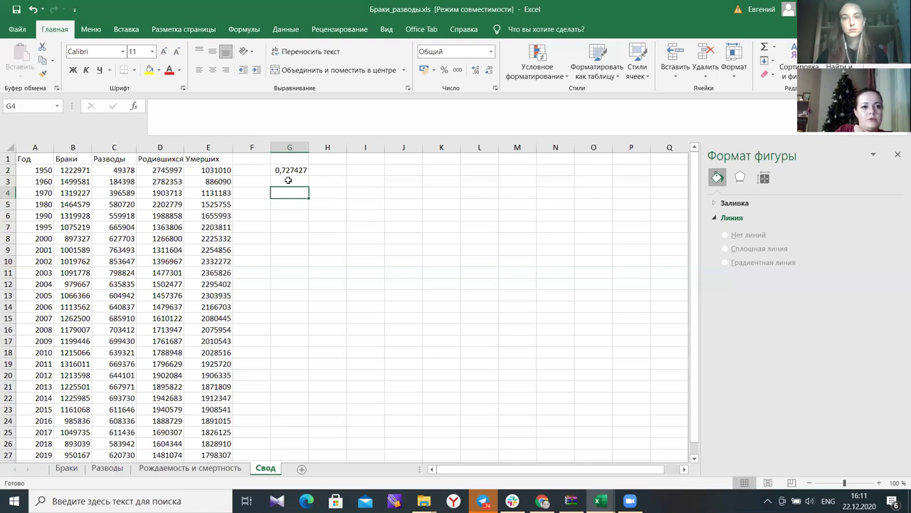
click(286, 170)
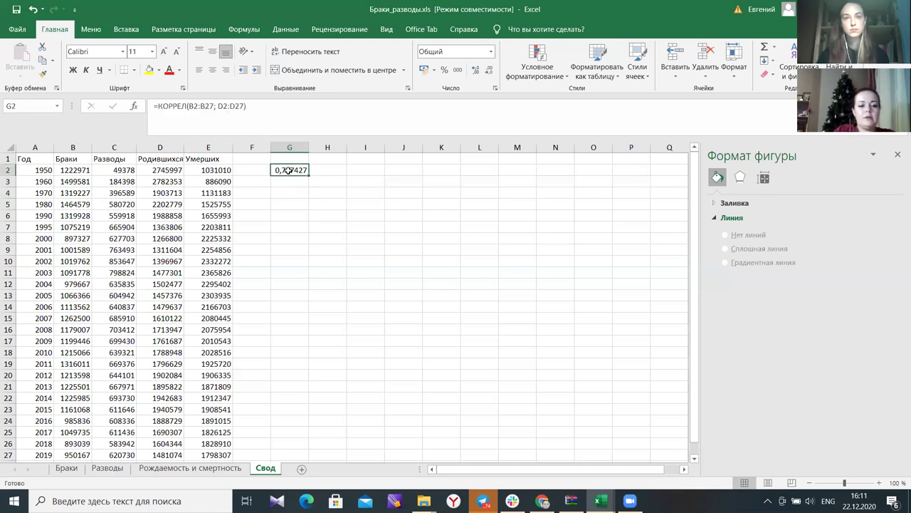
key(ctrl+c)
click(289, 199)
key(ctrl+v)
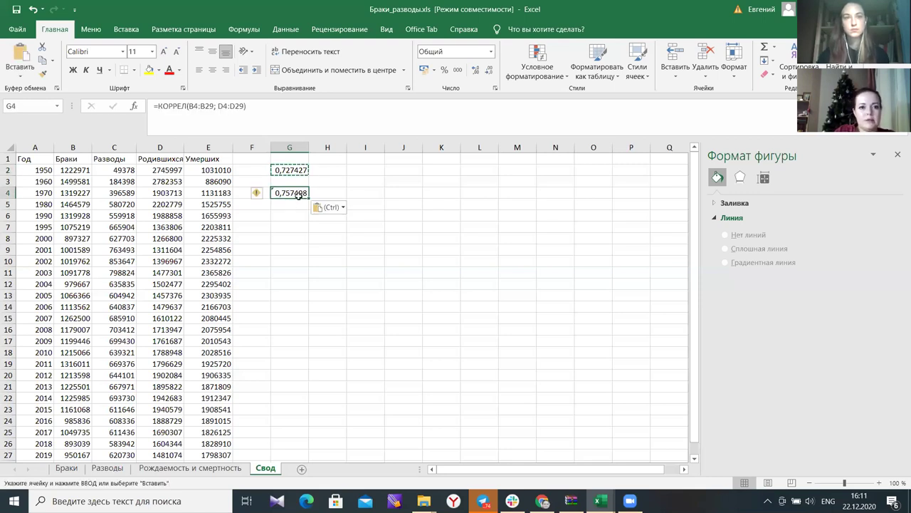
- Change the first array of the КОРРЕЛ formula in G4 to the divorces range C2:C27
double_click(307, 193)
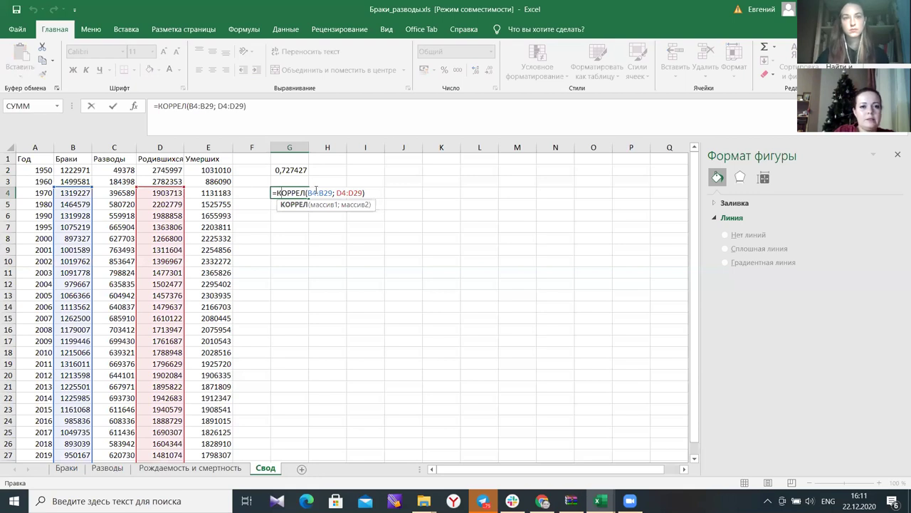
drag(307, 193, 317, 193)
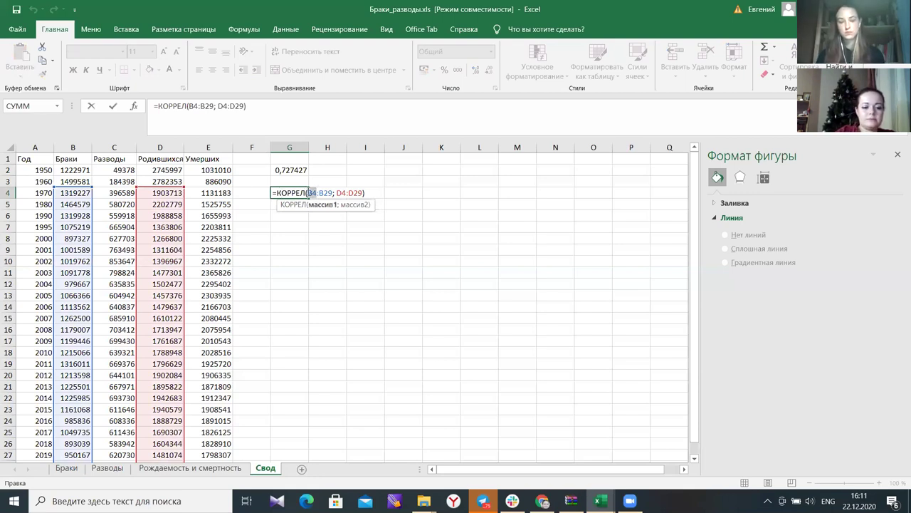
text(C)
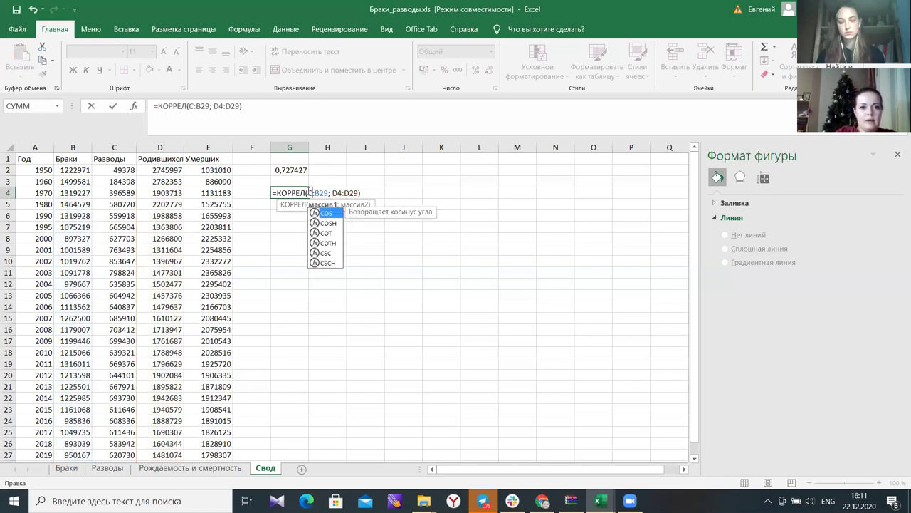
text(2^)
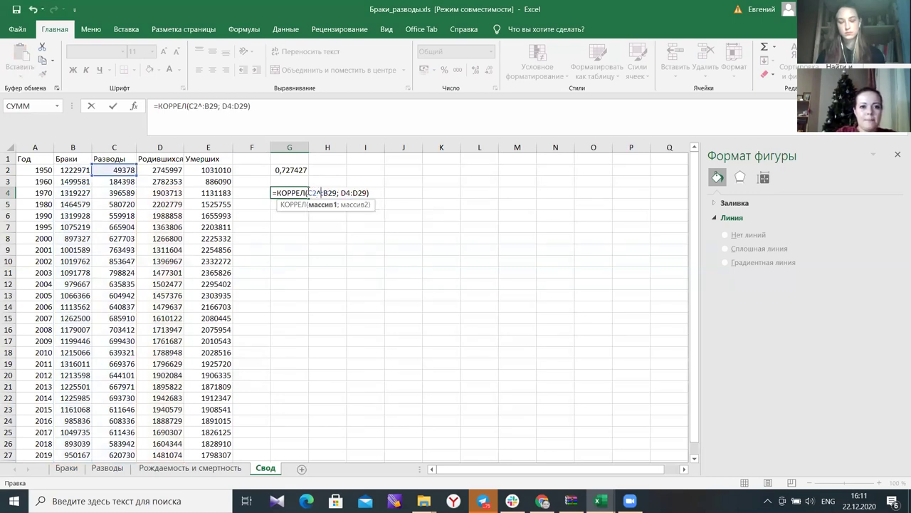
key(BackSpace)
text(:)
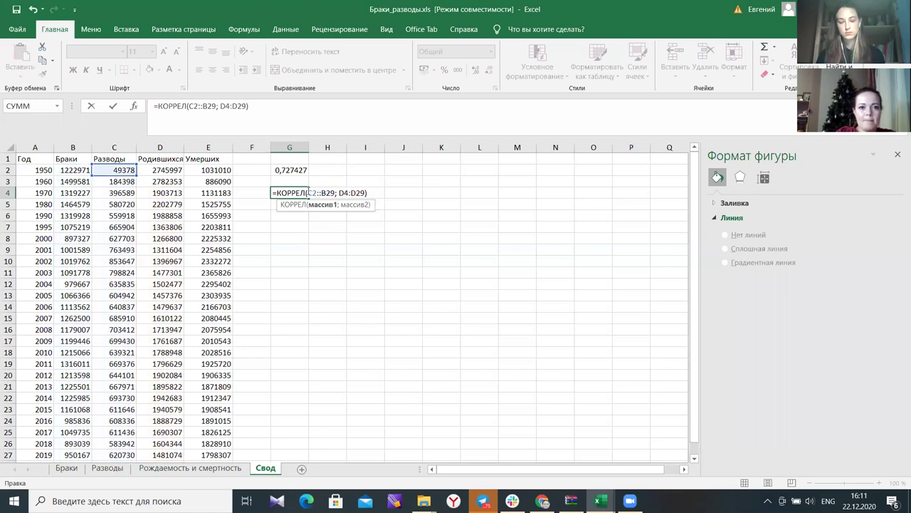
key(BackSpace)
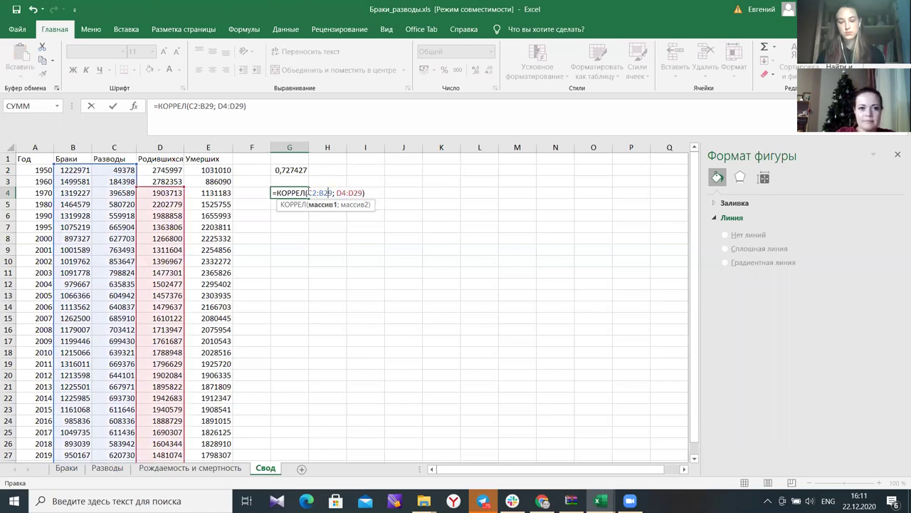
key(BackSpace)
key(BackSpace)
key(BackSpace)
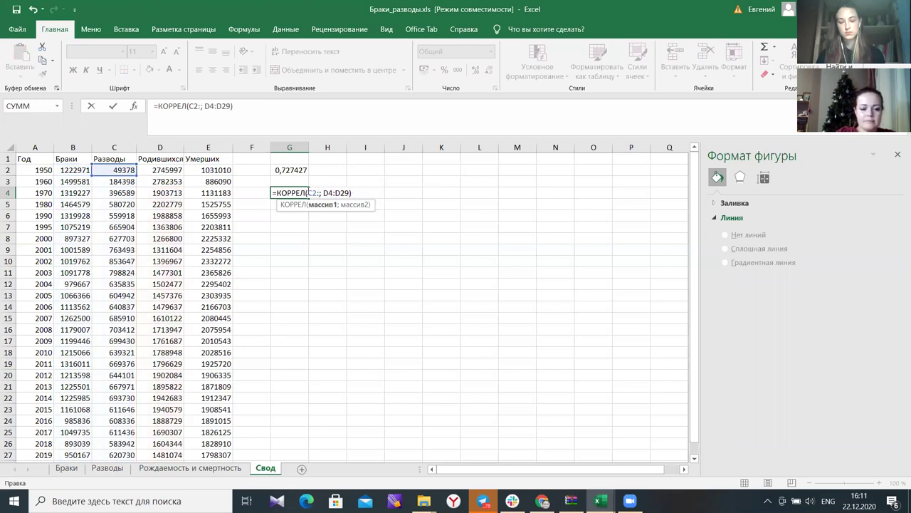
text(C)
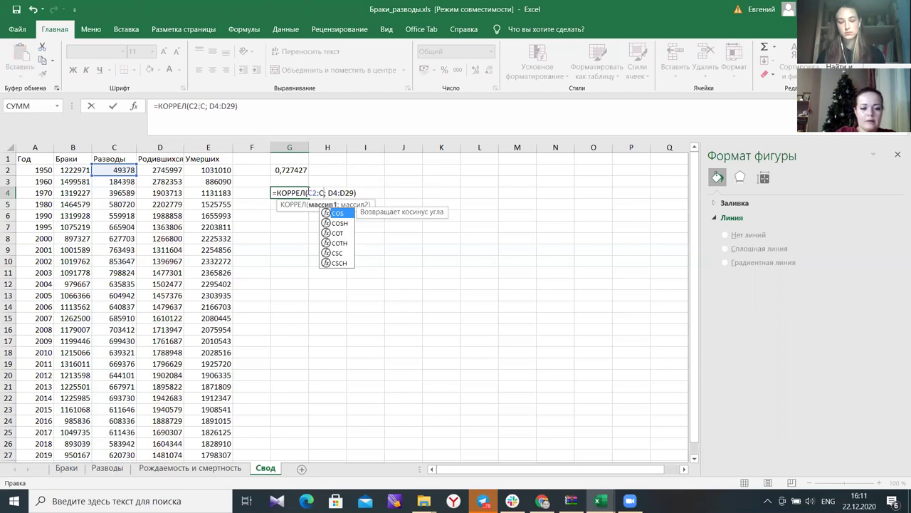
text(27)
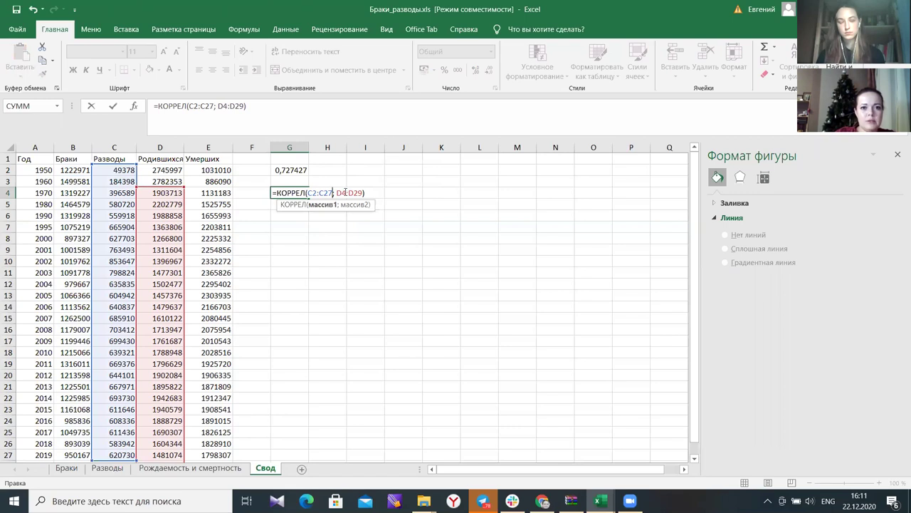
- Change the second array of the КОРРЕЛ formula in G4 to the deaths range E2:E27, complete it and review the result
double_click(339, 192)
text(E)
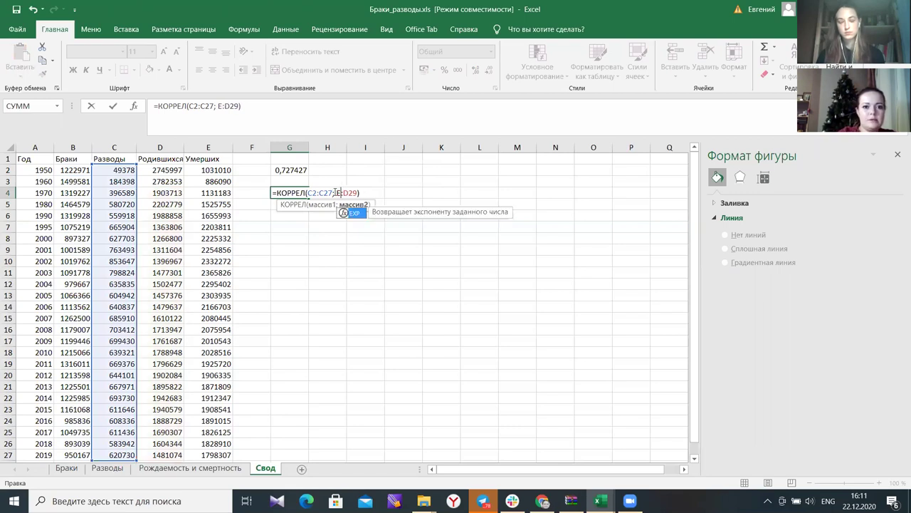
text(2)
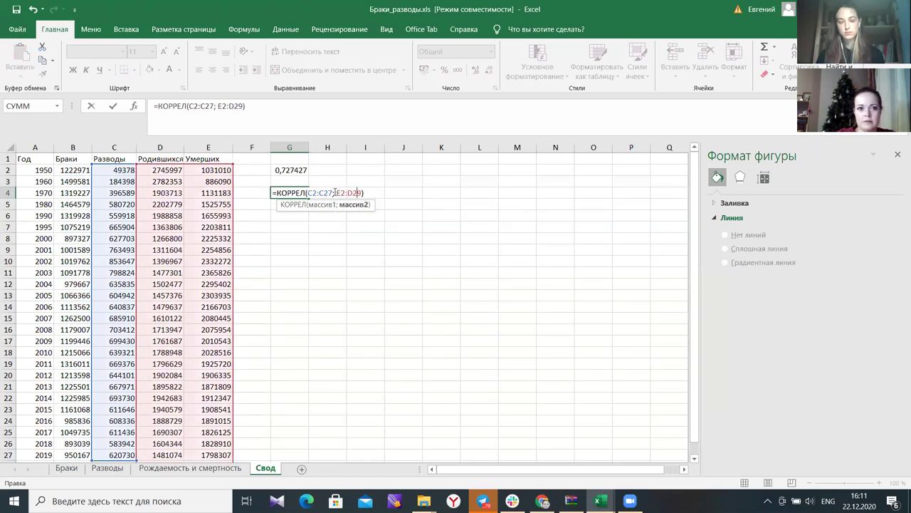
key(BackSpace)
key(BackSpace)
key(BackSpace)
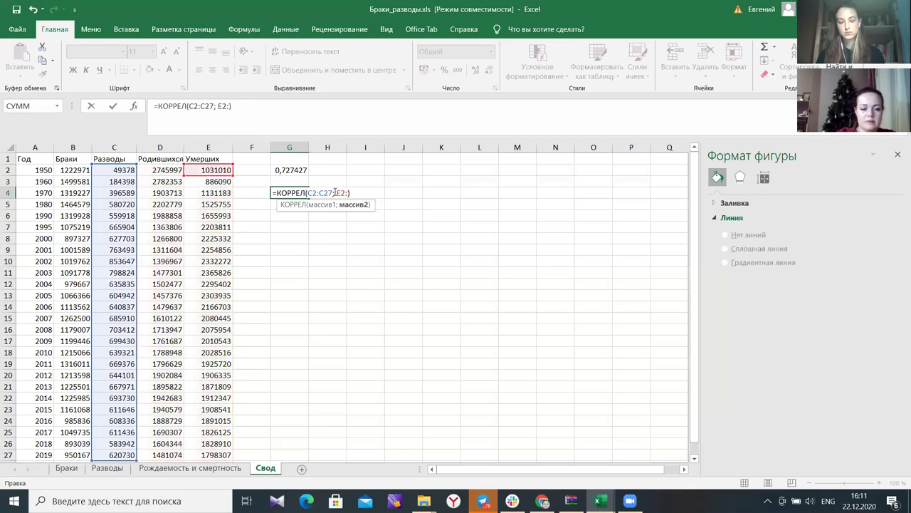
text(E)
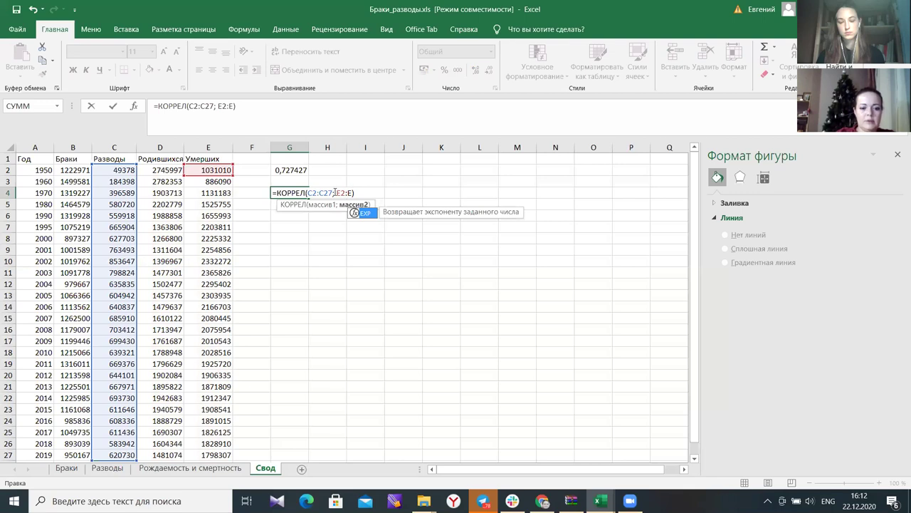
text(27)
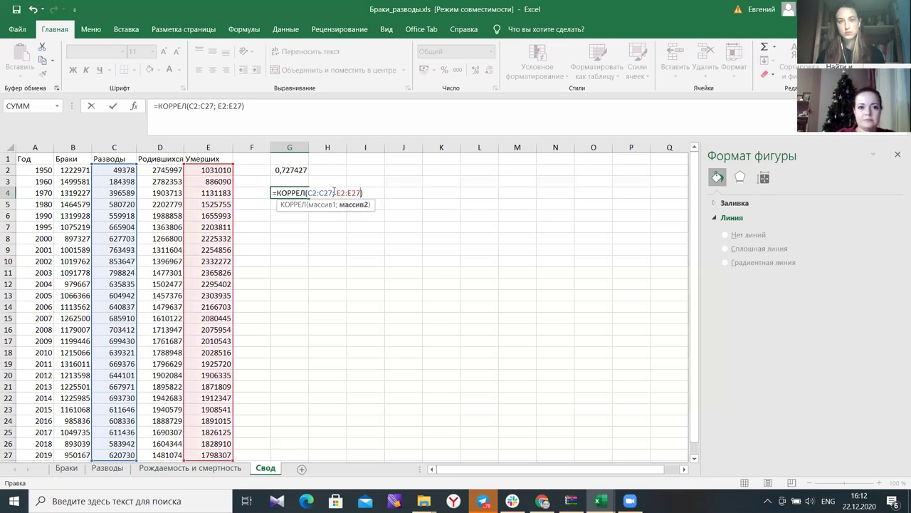
key(Return)
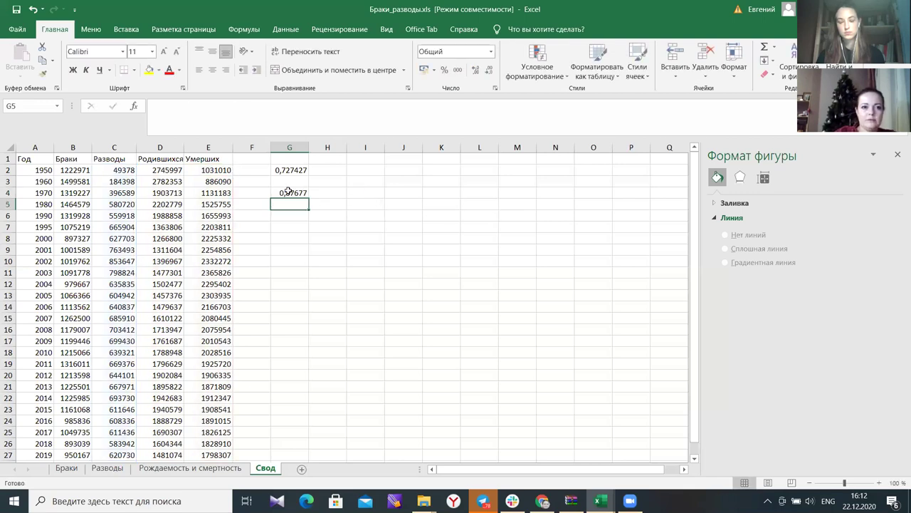
click(289, 192)
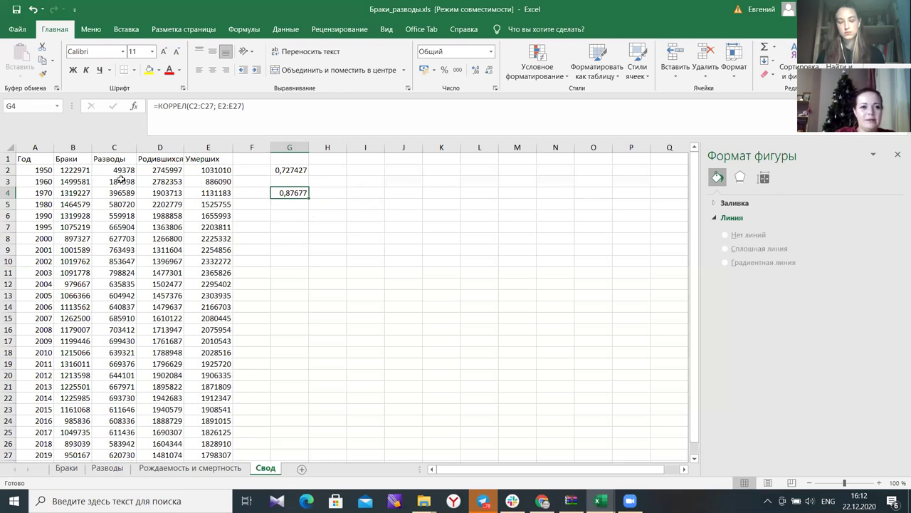
scroll(213, 226, down, 4)
scroll(213, 226, up, 4)
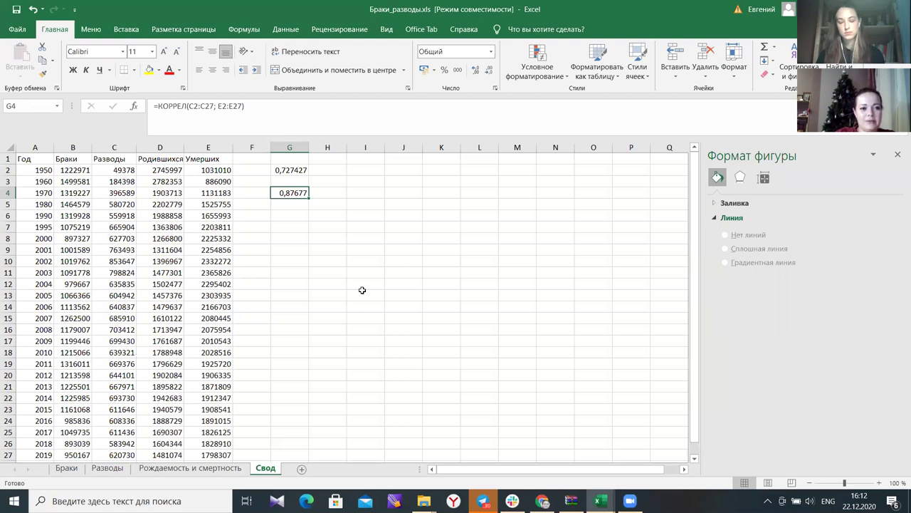
click(300, 218)
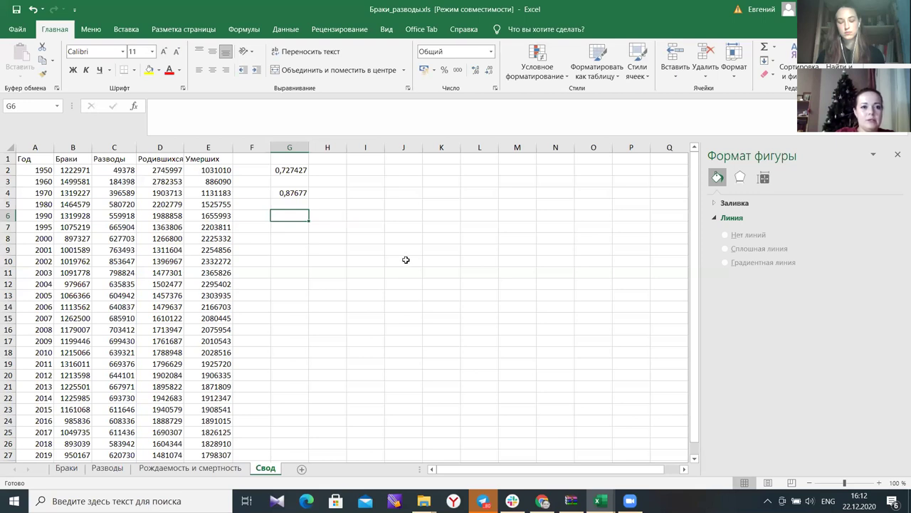
text(=)
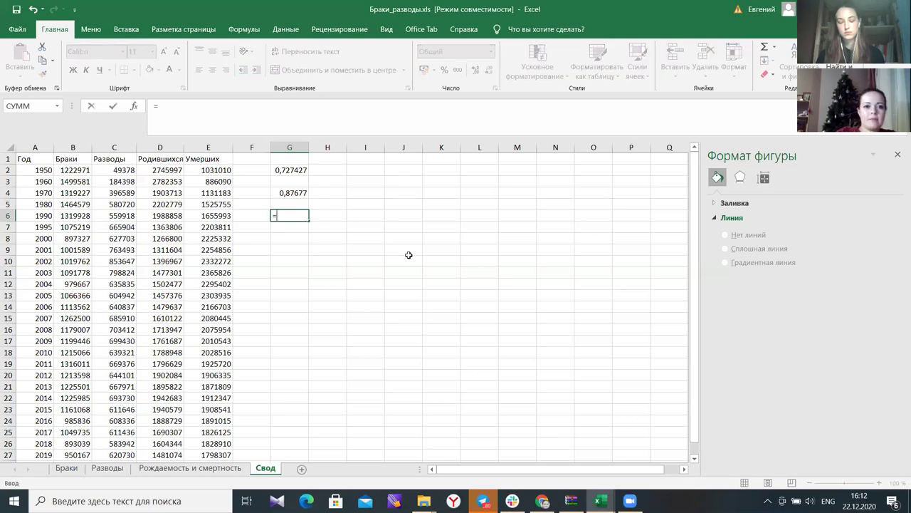
click(291, 190)
key(BackSpace)
key(BackSpace)
key(BackSpace)
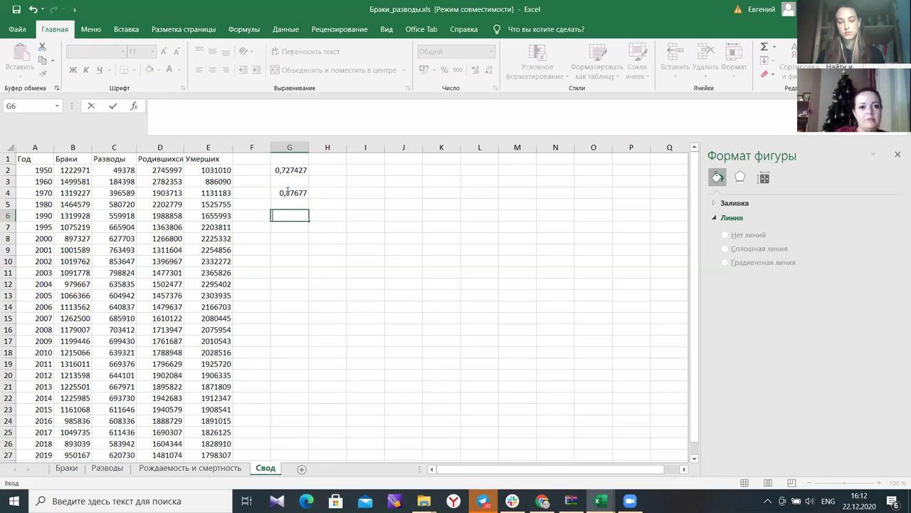
- Change the first array of the КОРРЕЛ formula in G4 to the marriages range B2:B27, complete it and compare the result with the data
double_click(288, 192)
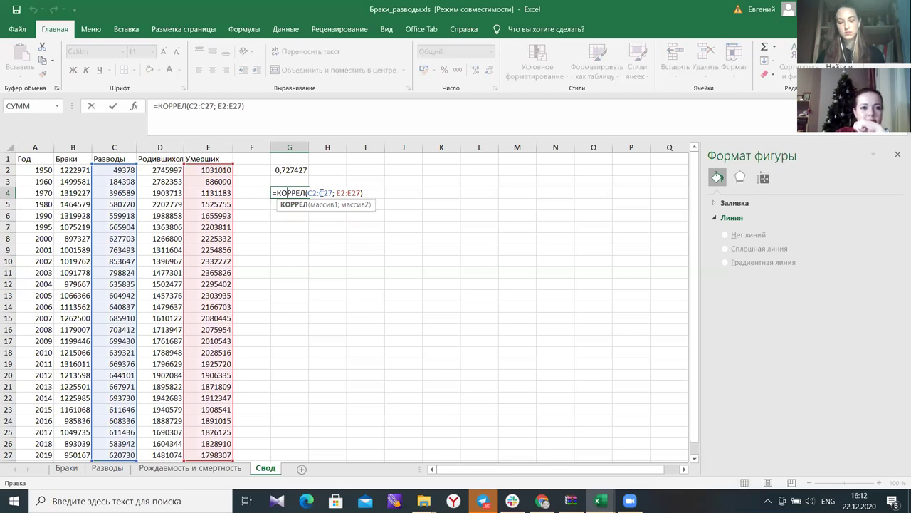
click(309, 192)
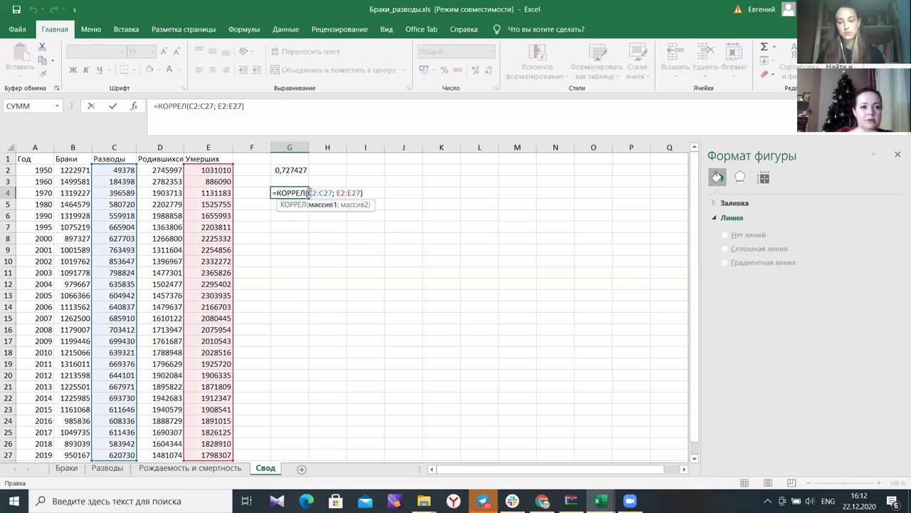
key(Delete)
text(B)
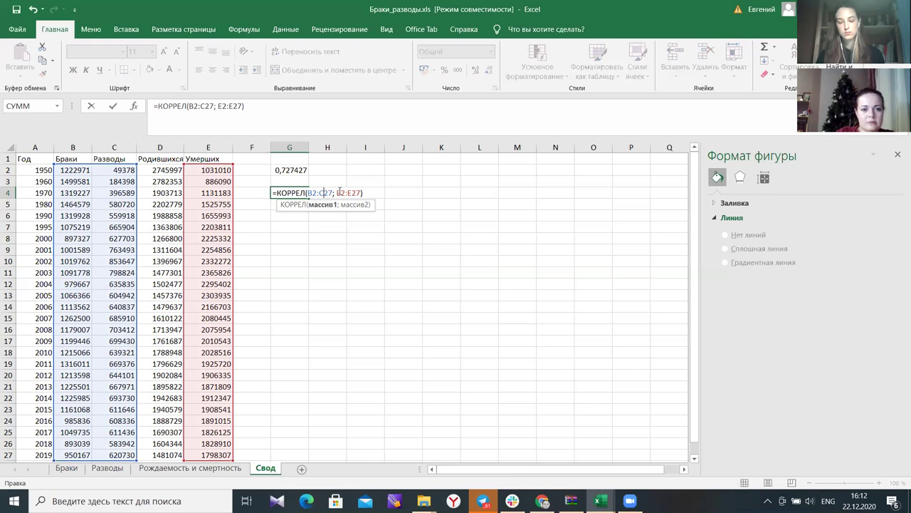
key(Delete)
text(B)
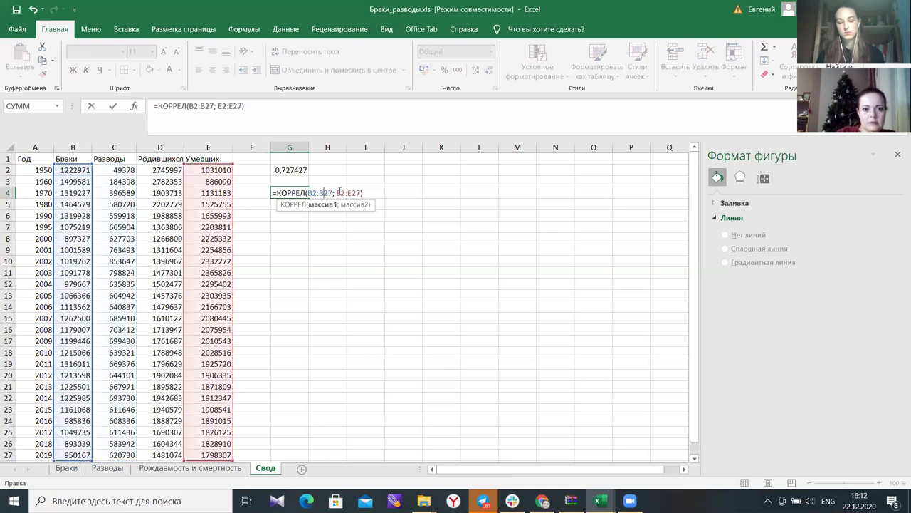
click(340, 192)
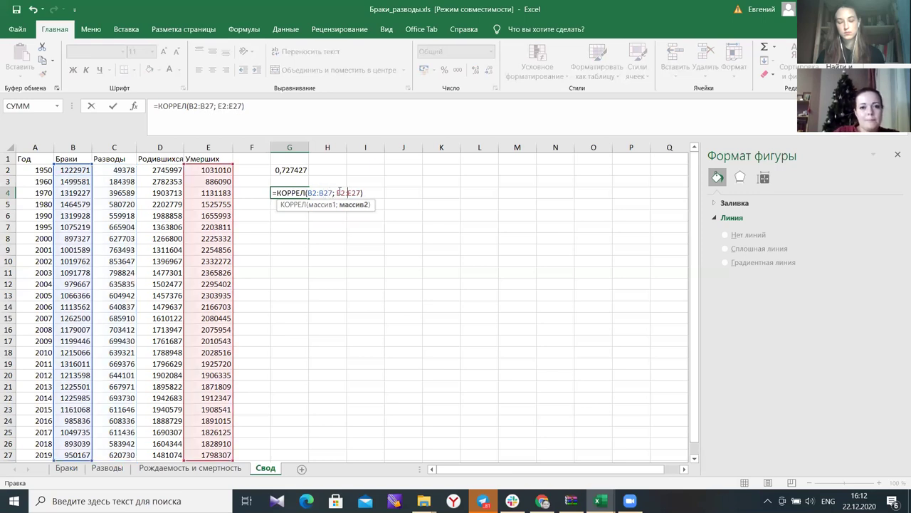
key(End)
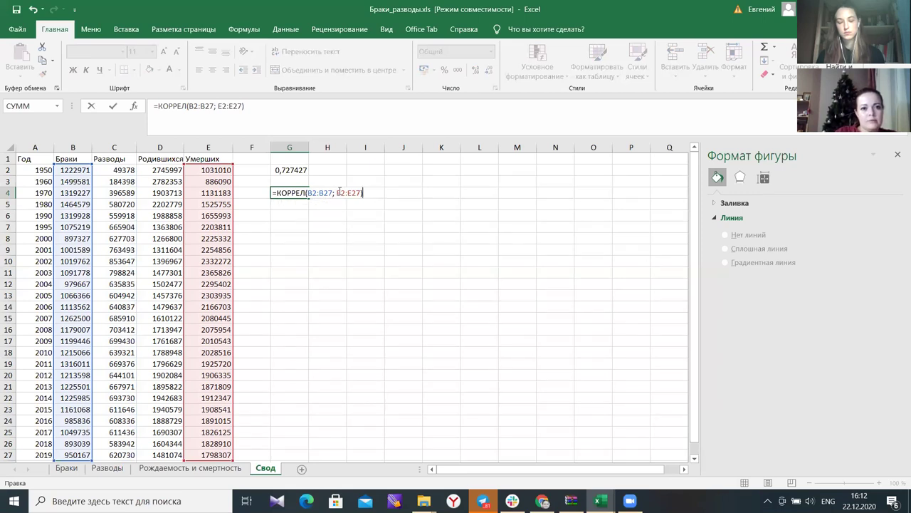
key(Return)
key(Up)
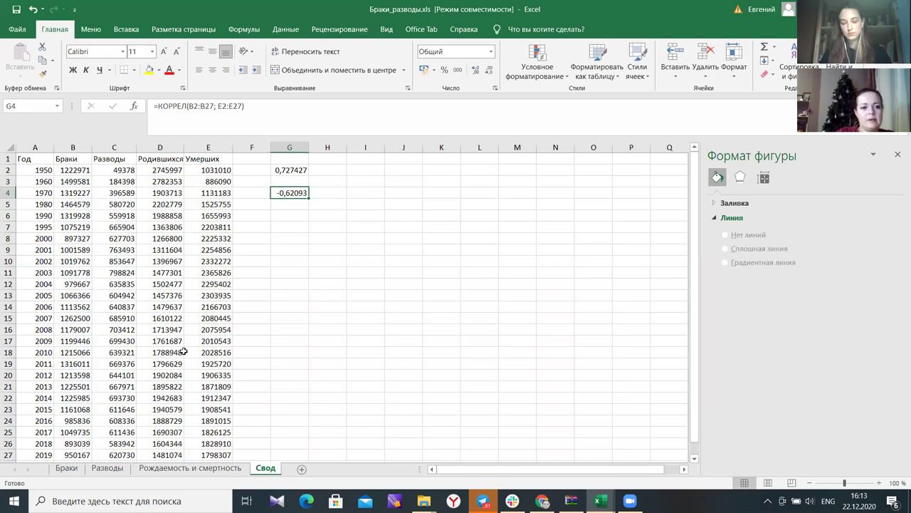
scroll(218, 349, down, 8)
scroll(568, 265, up, 8)
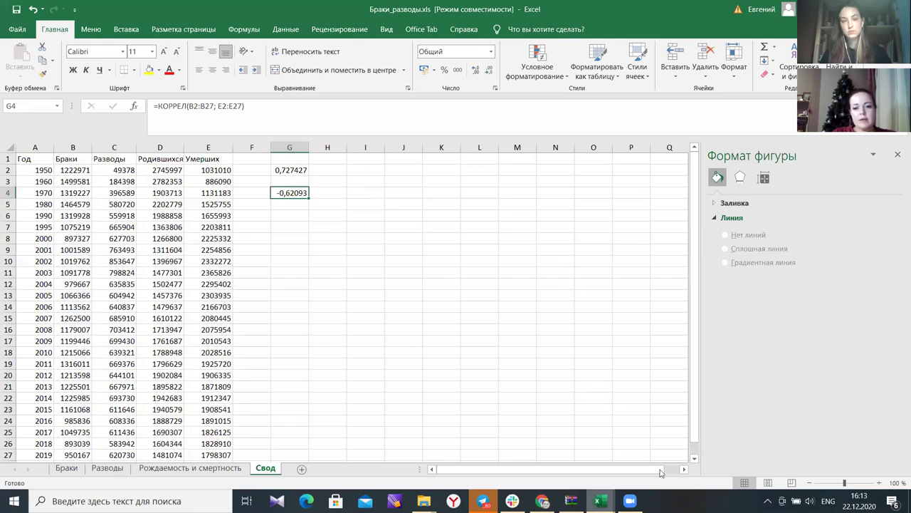
- Switch to the workbook По возрастным группам.xls and examine the рабочая sheet's age-group table for the total, urban and rural population
mouse_move(600, 501)
click(585, 456)
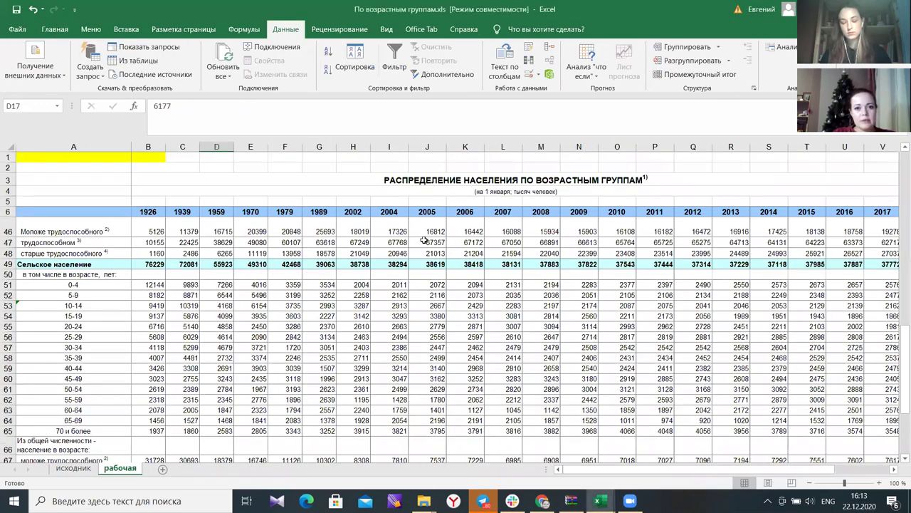
scroll(425, 234, down, 7)
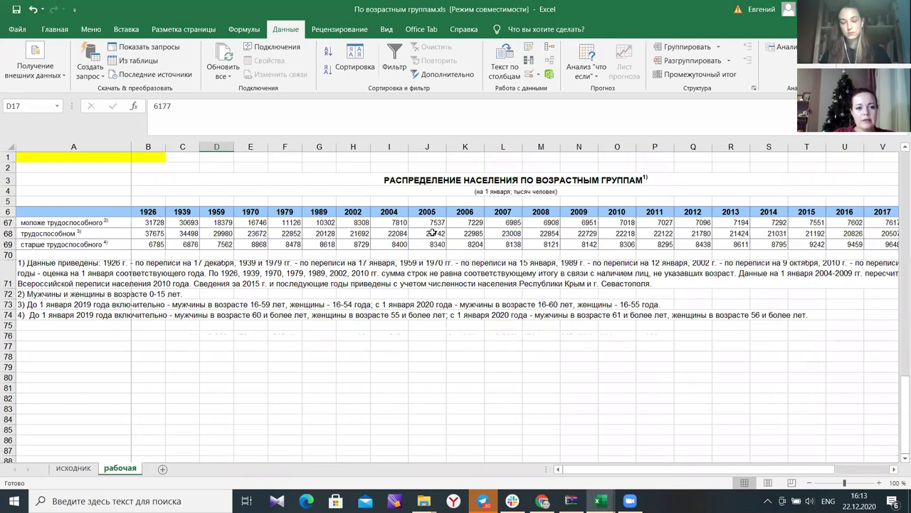
scroll(367, 263, up, 20)
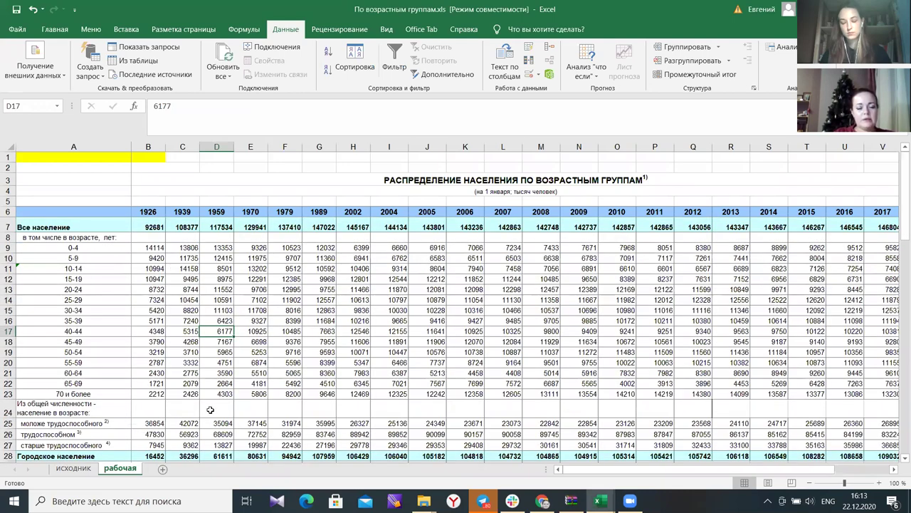
scroll(527, 257, down, 4)
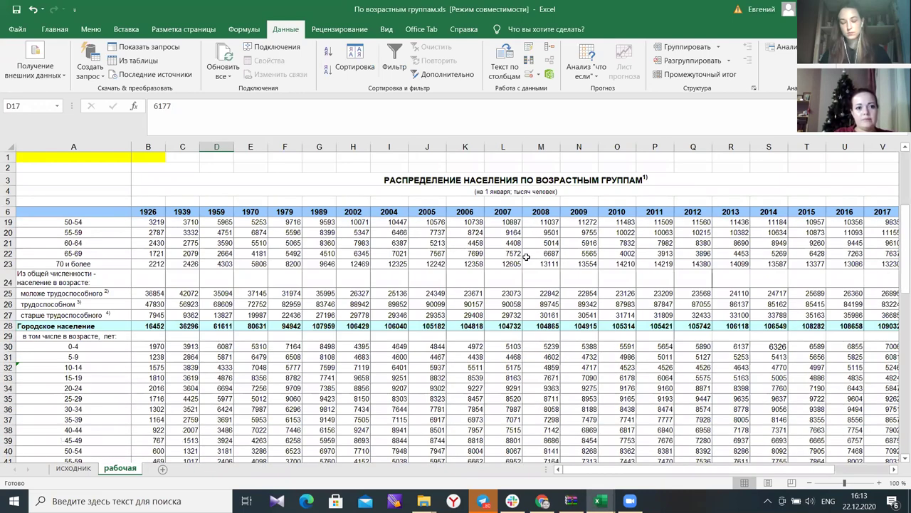
scroll(526, 257, down, 5)
scroll(526, 257, up, 9)
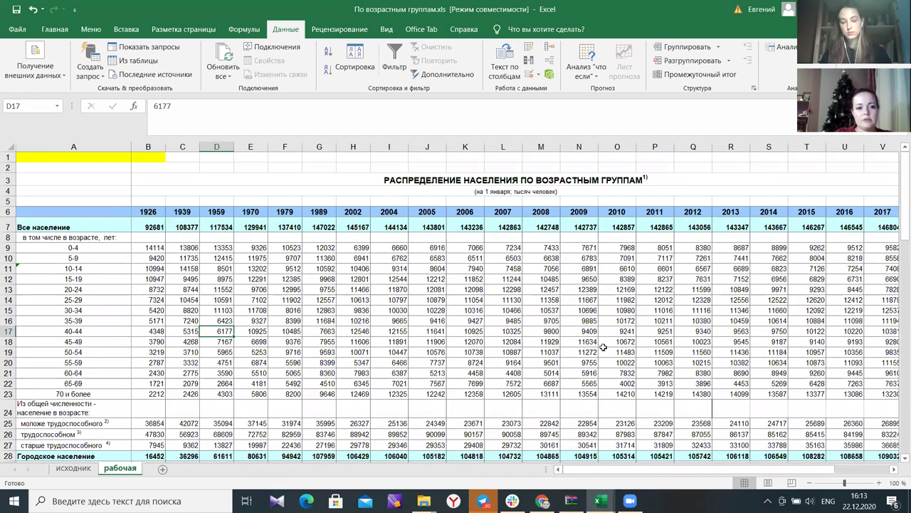
scroll(348, 361, down, 10)
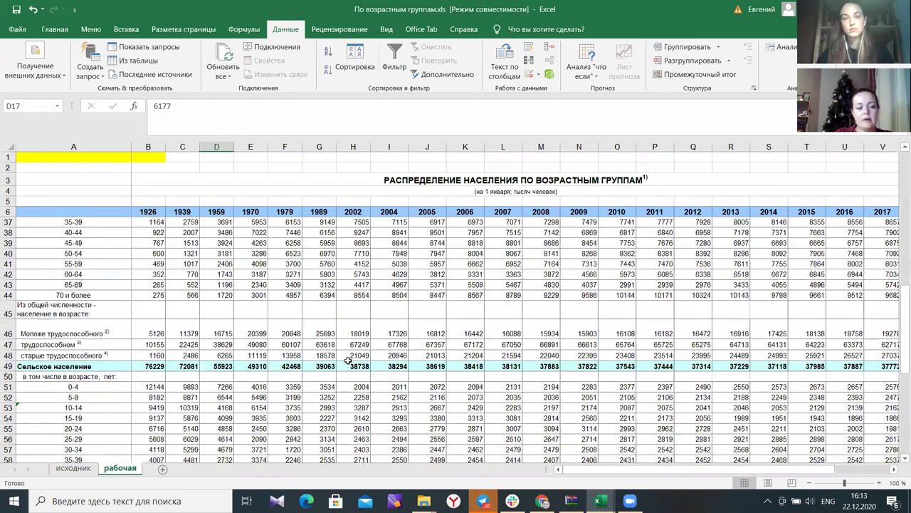
scroll(348, 361, down, 10)
scroll(429, 340, up, 17)
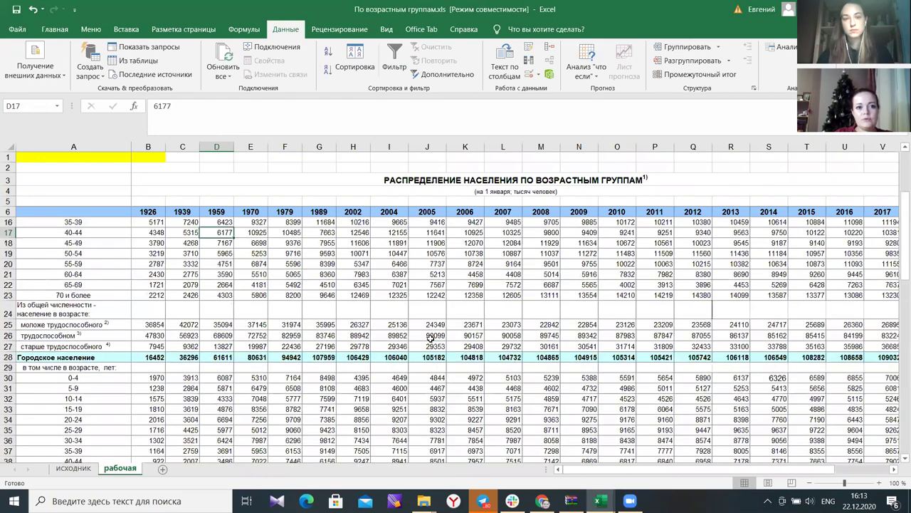
scroll(430, 337, up, 3)
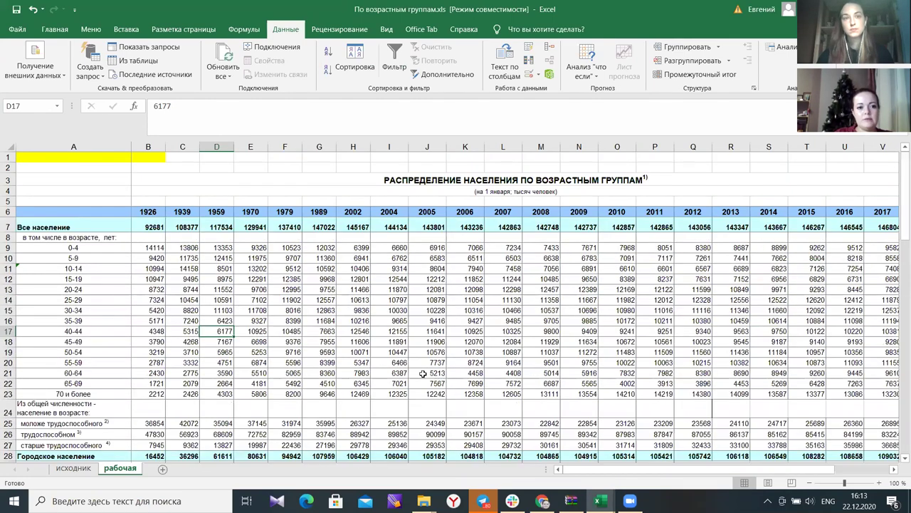
- Look through the рабочая sheet again from the total population down to the rural age groups and the footnotes
click(257, 271)
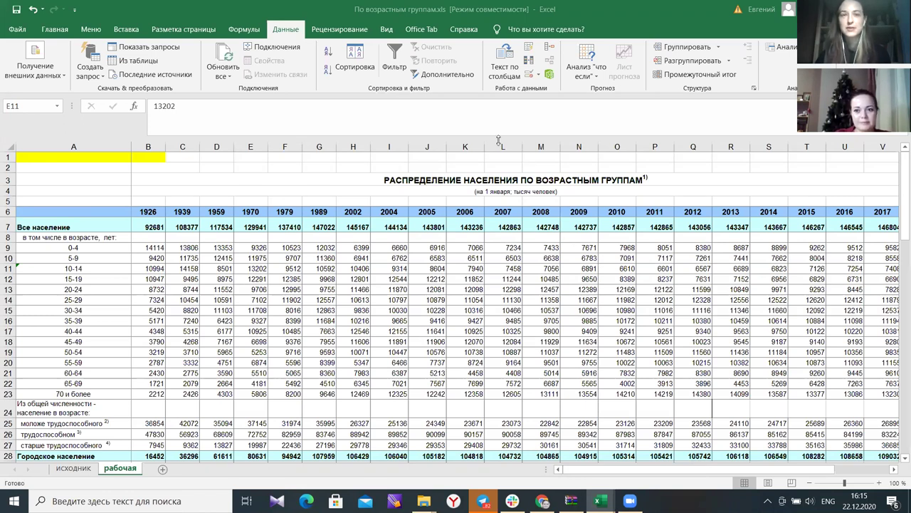
scroll(678, 262, down, 10)
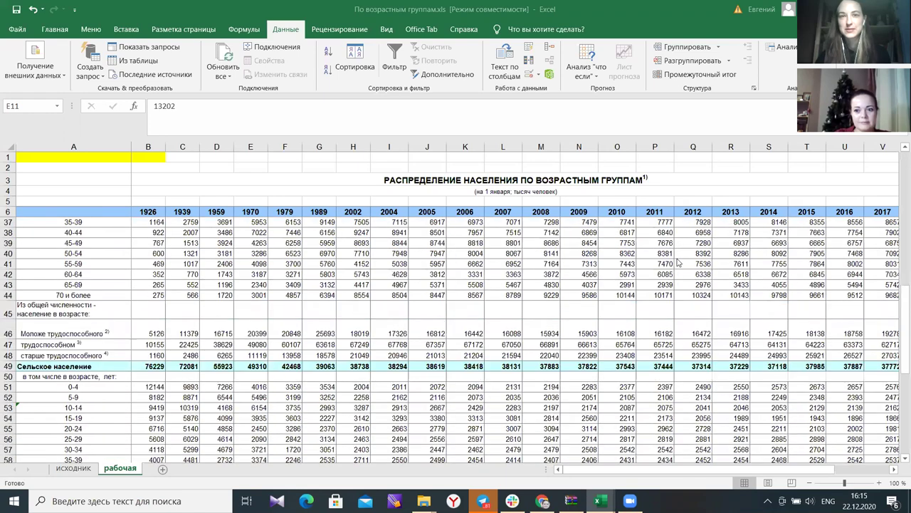
scroll(677, 263, down, 6)
scroll(678, 263, up, 16)
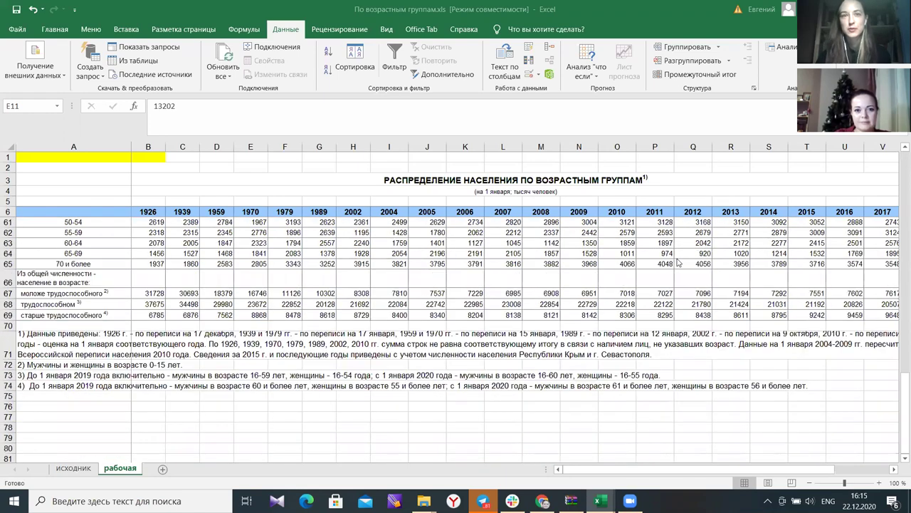